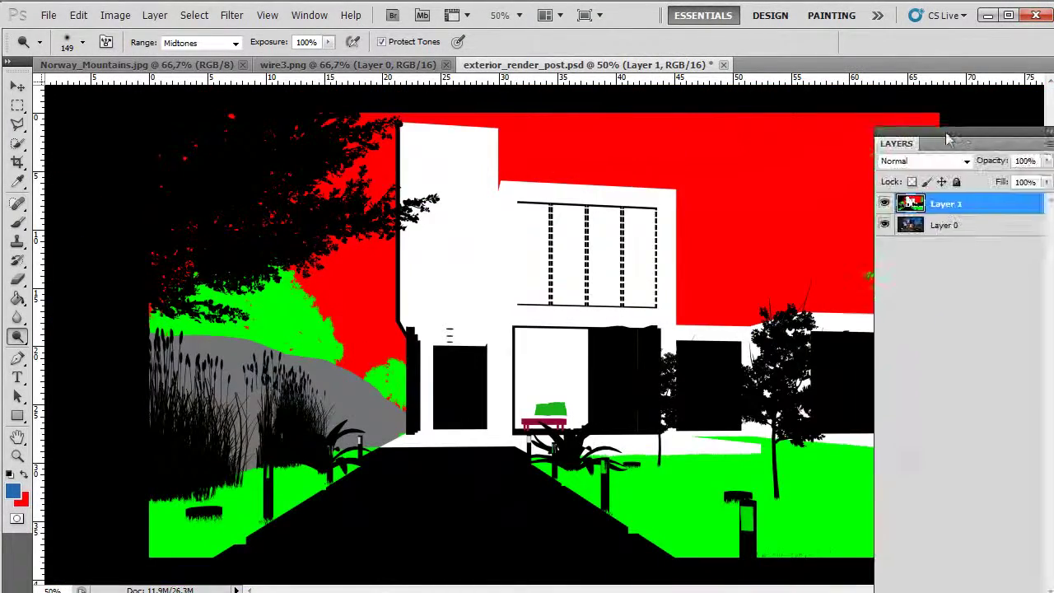
- Select the white building areas of the colour mask in Layer 1 with Color Range and hide that layer
drag(947, 140, 972, 136)
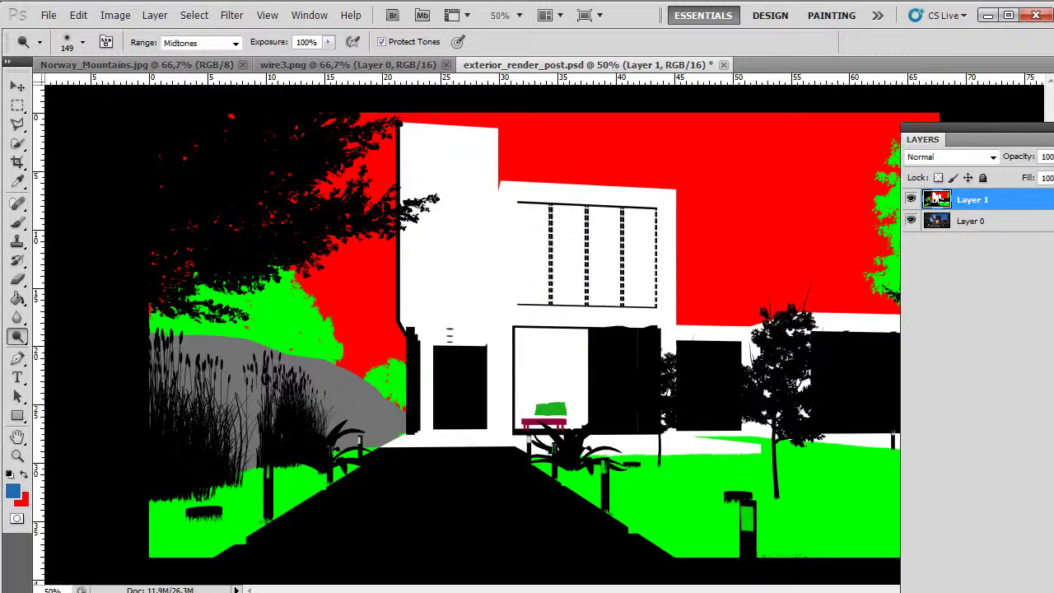
drag(1052, 128, 428, 233)
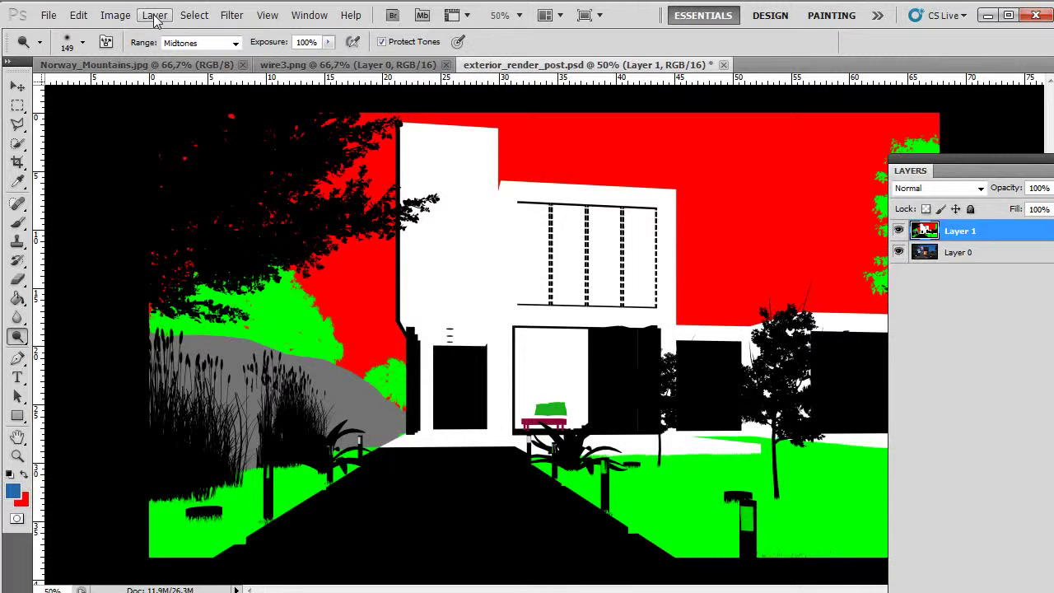
click(231, 15)
mouse_move(194, 15)
click(218, 157)
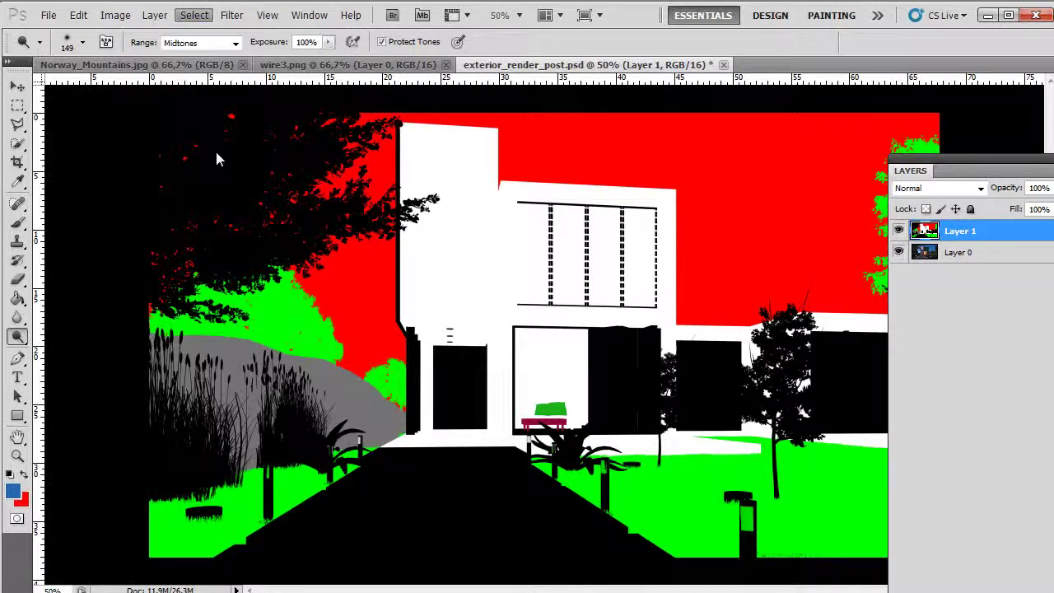
click(916, 233)
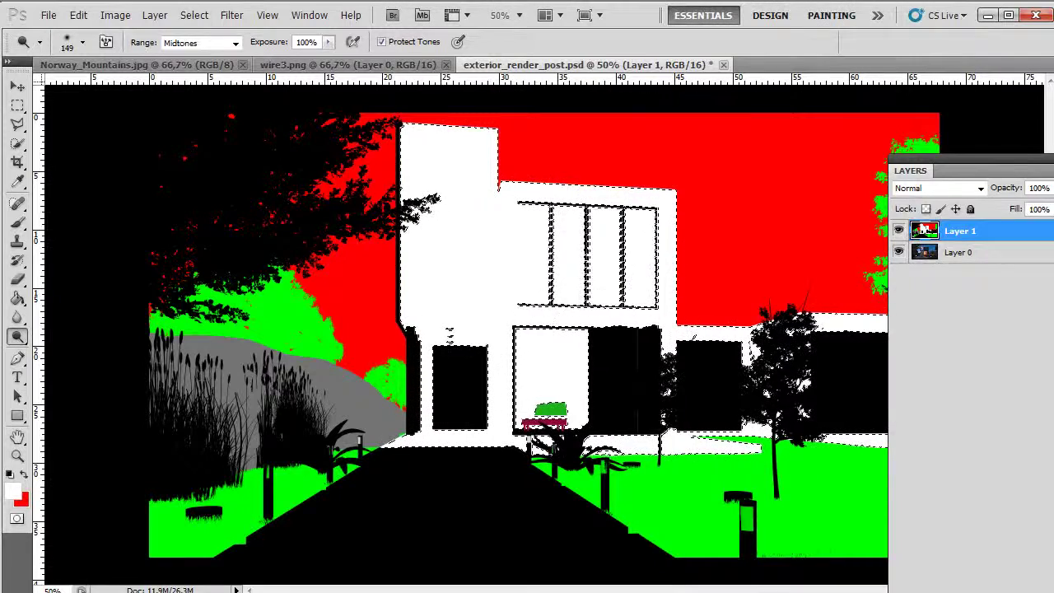
click(898, 231)
click(898, 252)
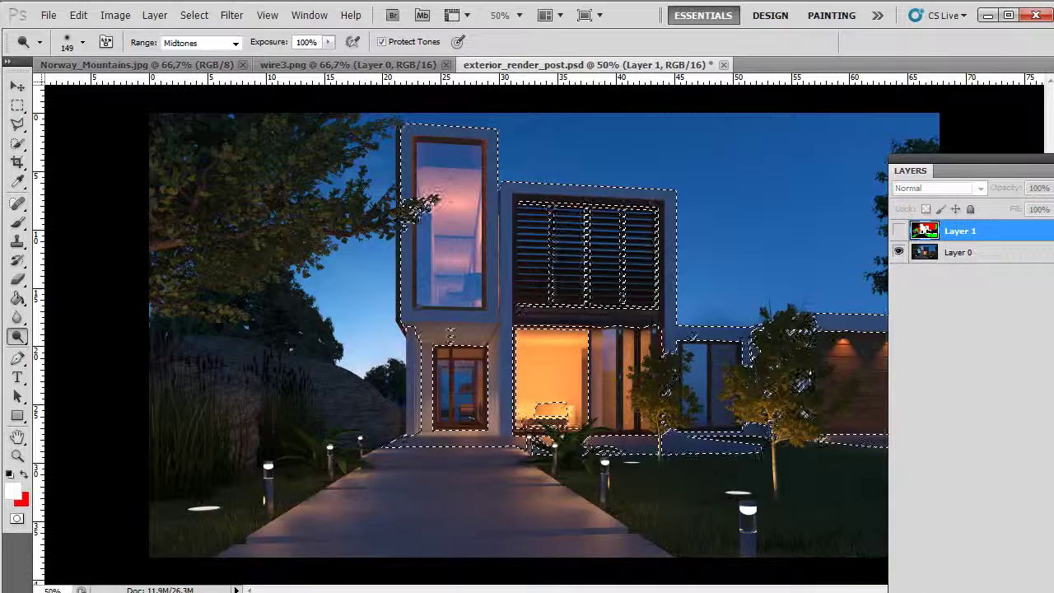
click(970, 591)
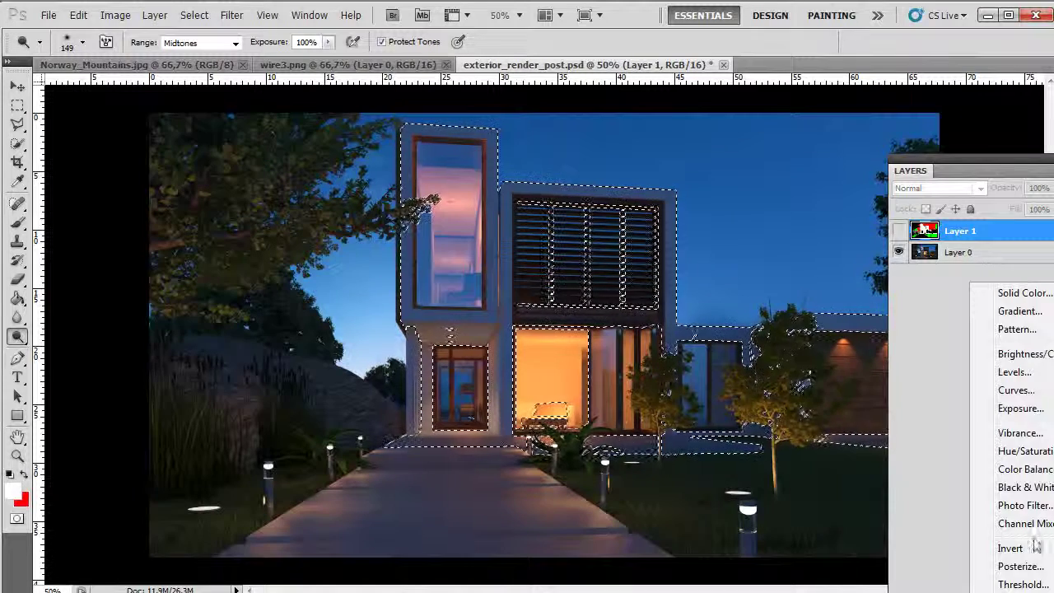
click(1013, 390)
key(ctrl+z)
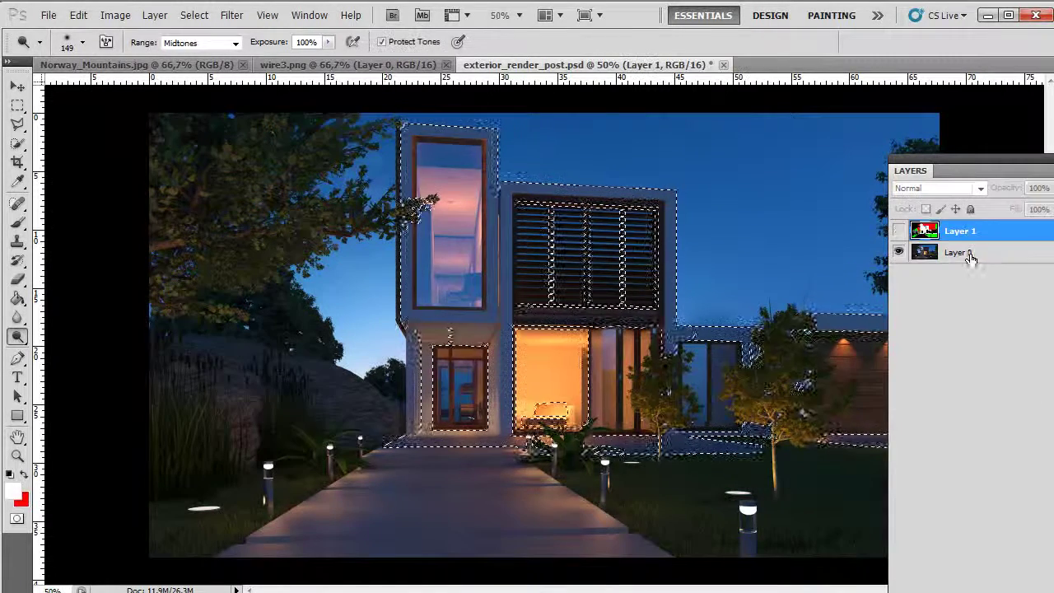
- Add a Levels adjustment masked to the selected walls, brighten its midtones and compare the image with and without it
click(975, 586)
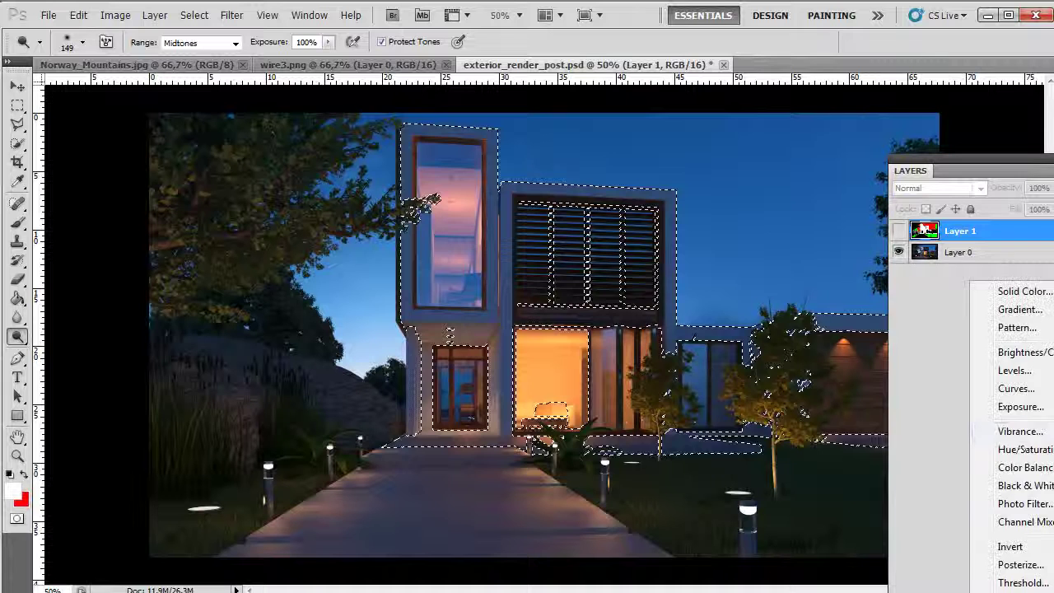
click(1014, 370)
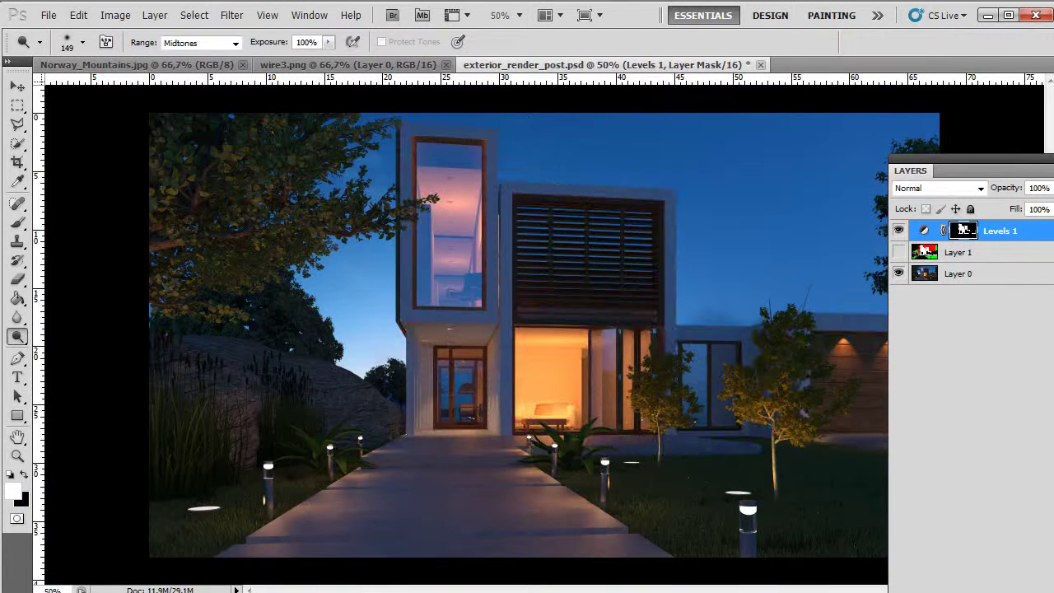
drag(980, 279, 970, 280)
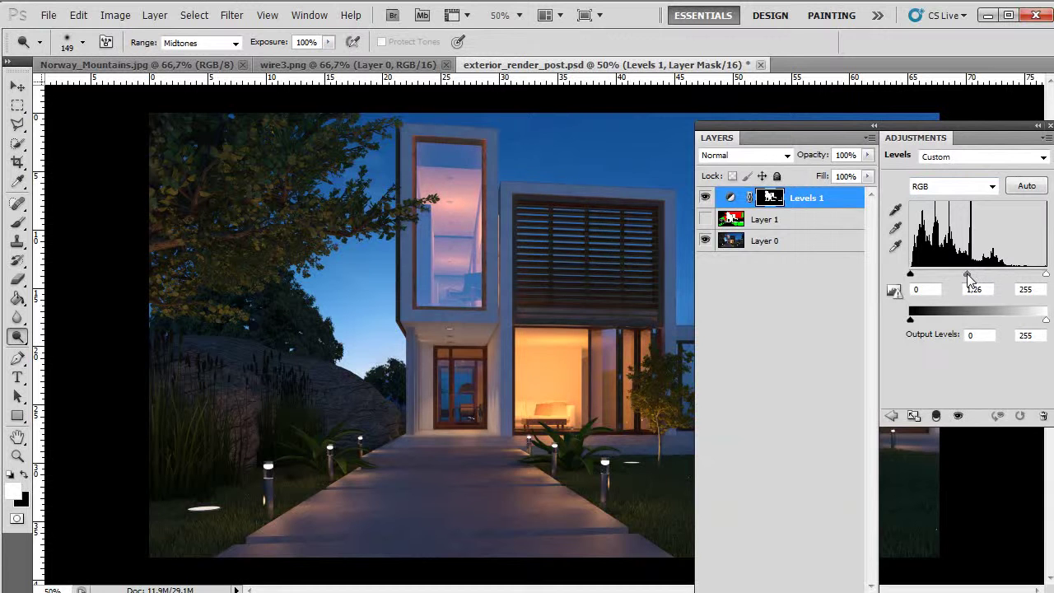
drag(963, 276, 961, 277)
click(705, 197)
click(705, 198)
click(705, 198)
click(705, 197)
- Move Layer 1 above Levels 1, and add a second Levels adjustment directly over Layer 0 with the black input at 14
drag(741, 125, 969, 111)
drag(1003, 214, 997, 176)
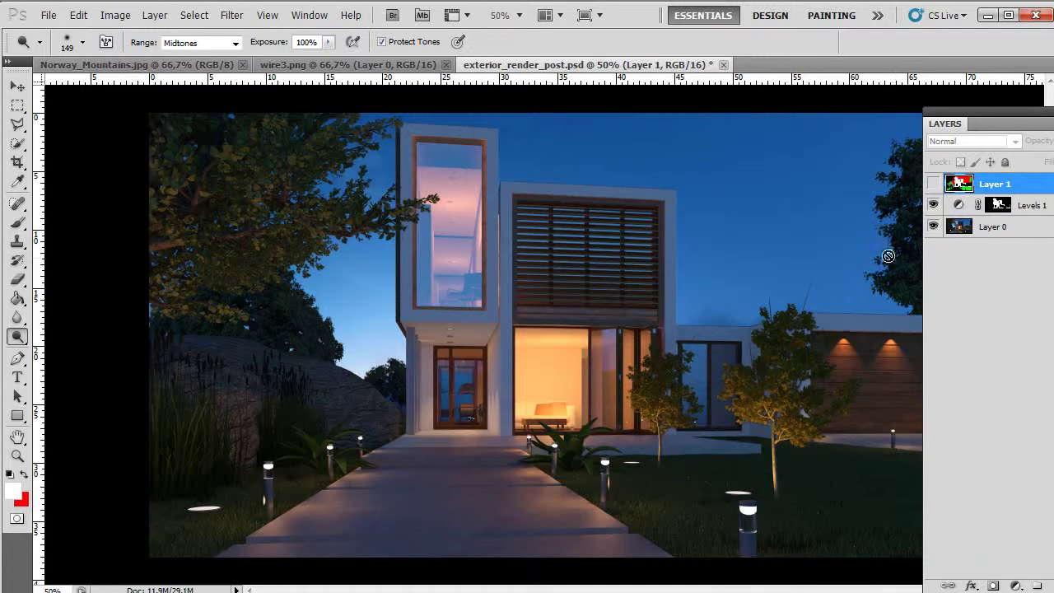
click(1015, 232)
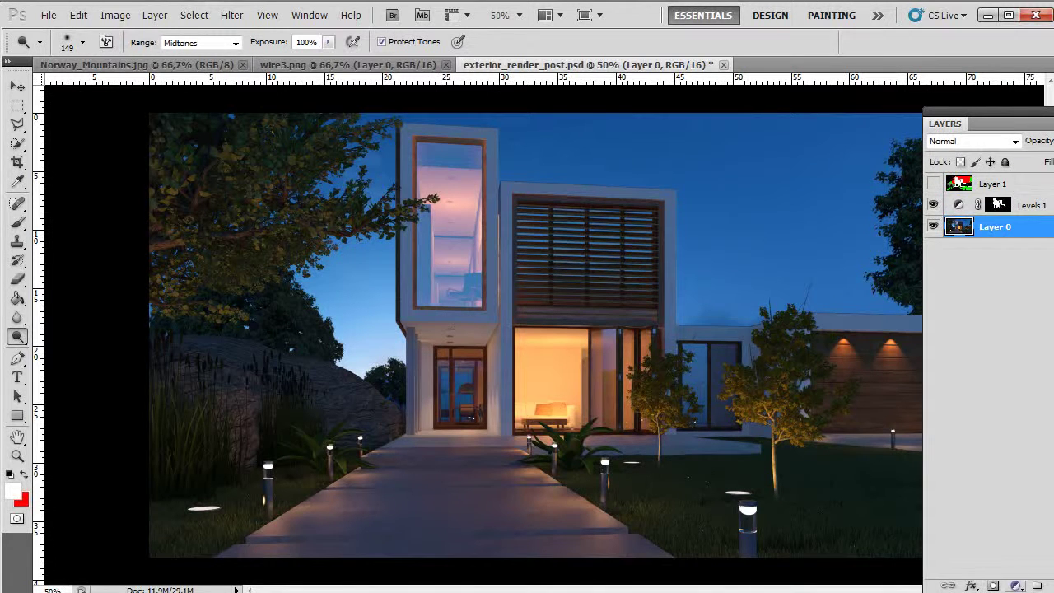
key(ctrl+l)
drag(1000, 116, 954, 90)
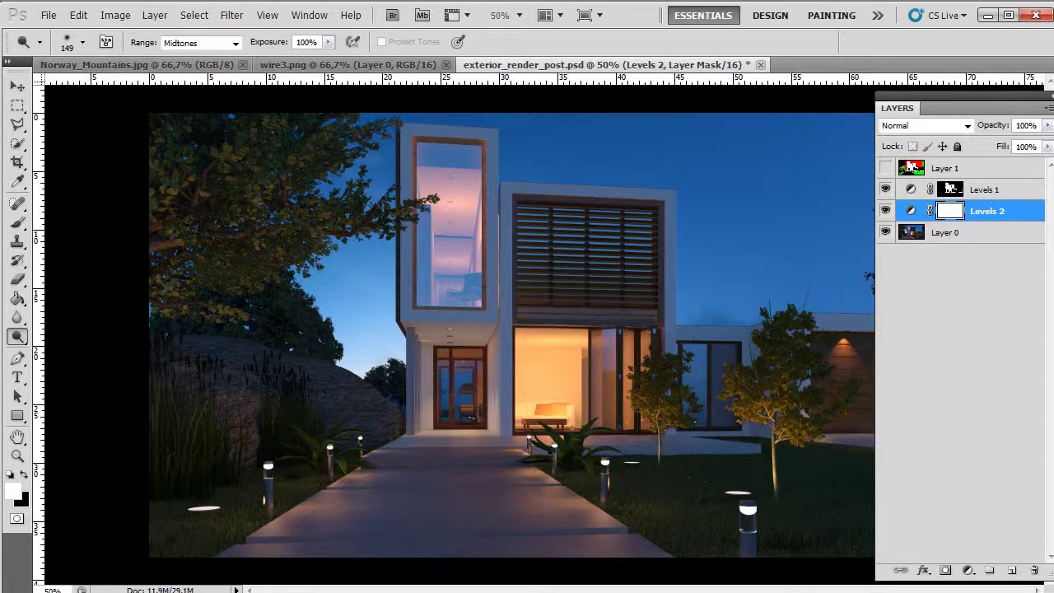
drag(1053, 164, 147, 198)
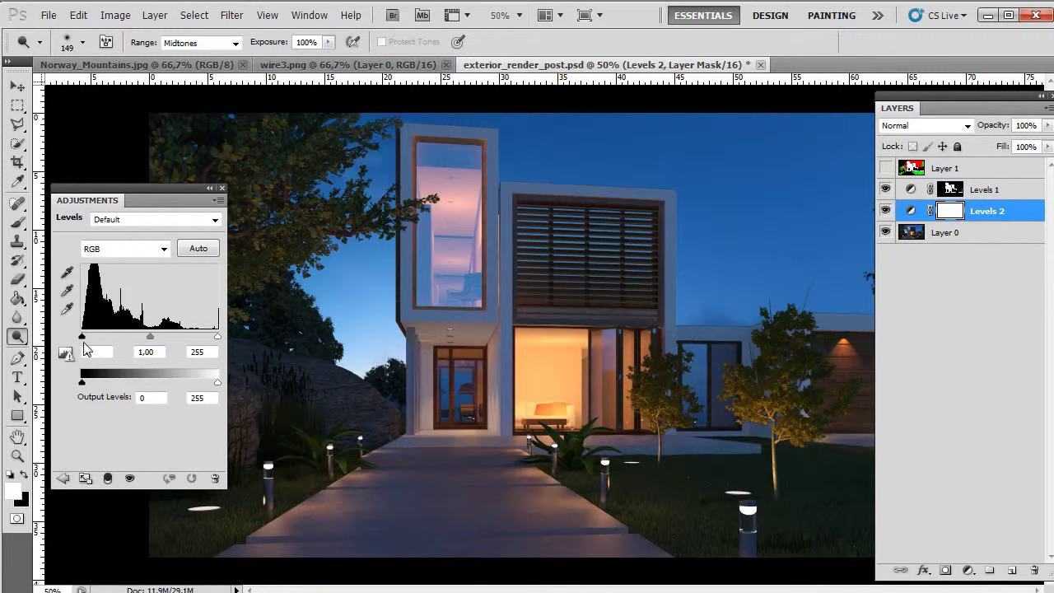
drag(82, 338, 86, 338)
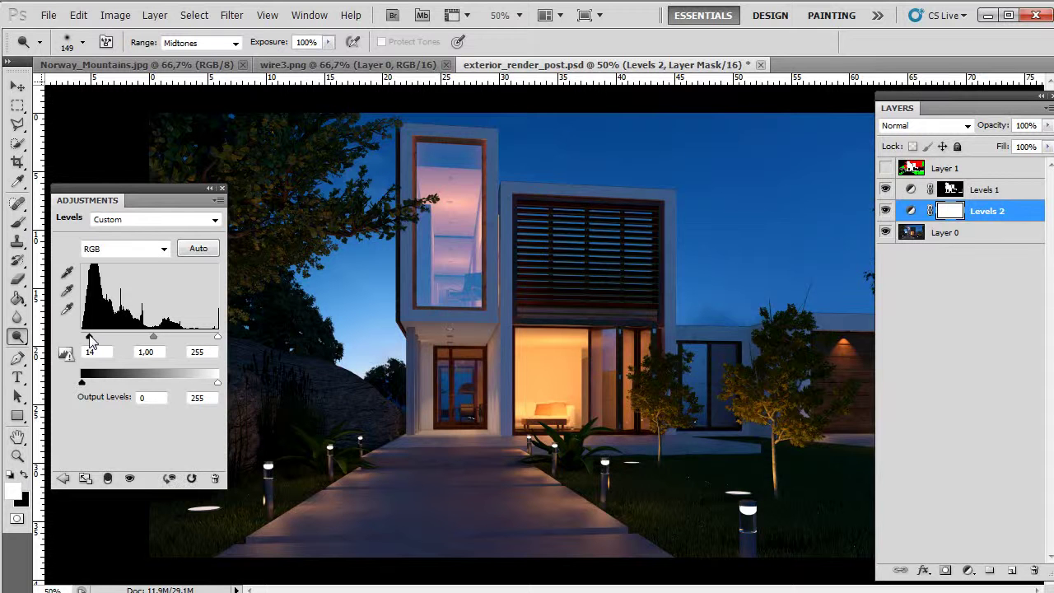
click(209, 188)
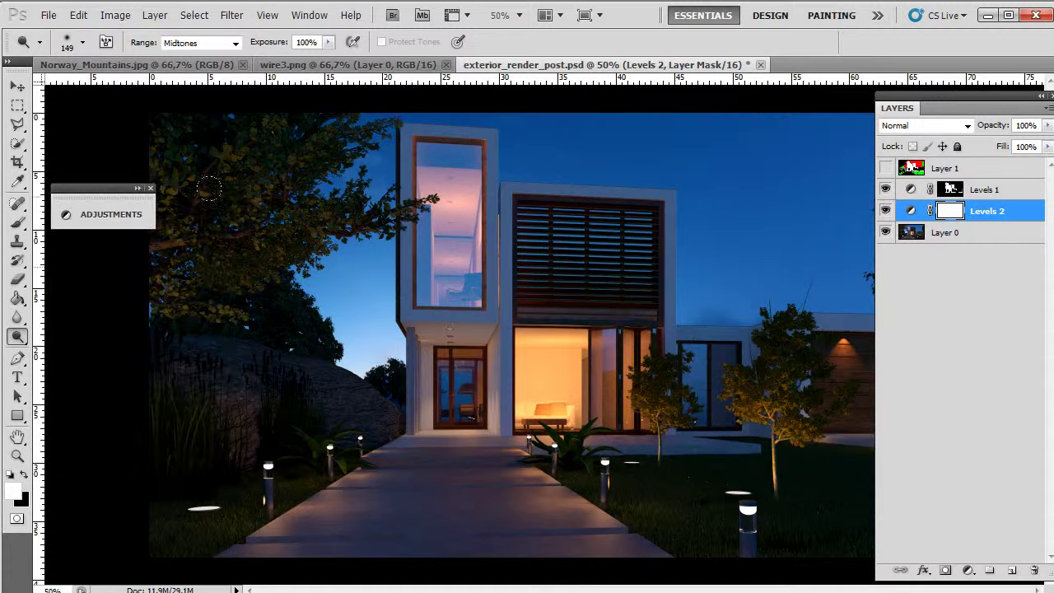
- Erase the Levels 2 mask over the large tree and the vegetation below it with a 154 px Soft Round eraser
click(18, 279)
right_click(248, 205)
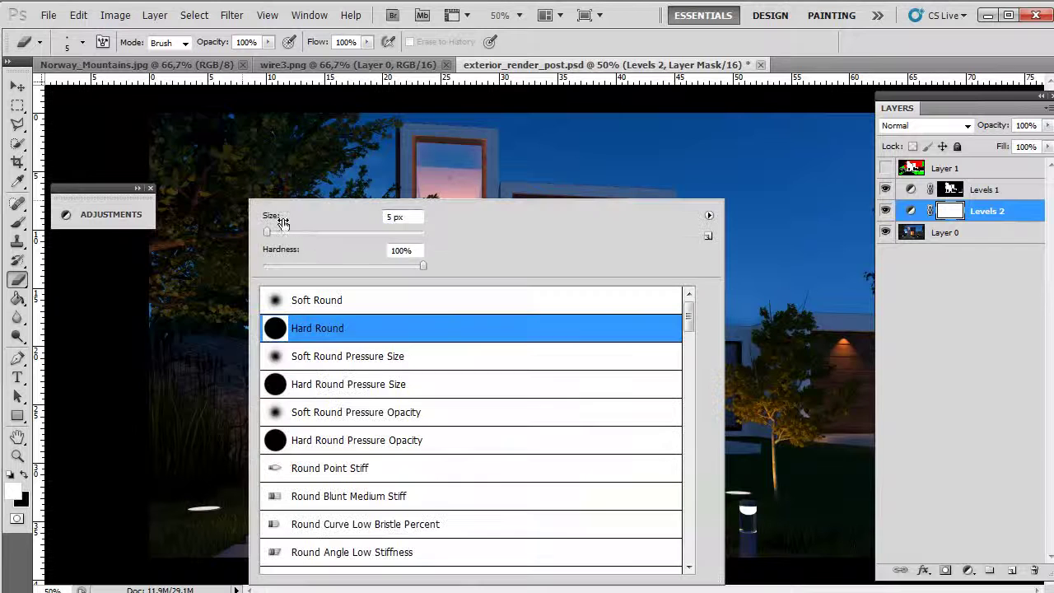
click(291, 302)
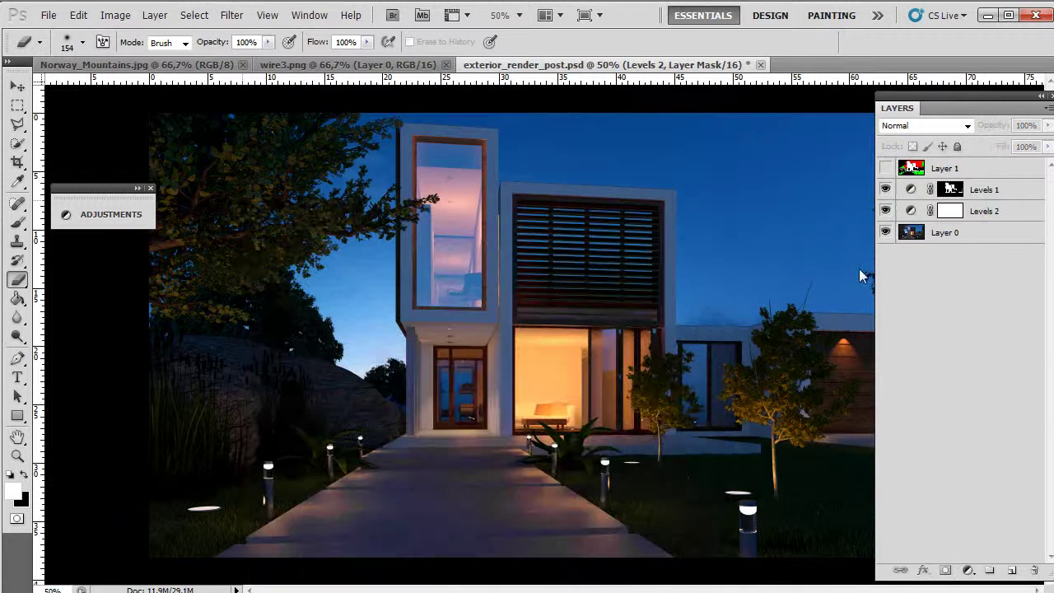
click(947, 277)
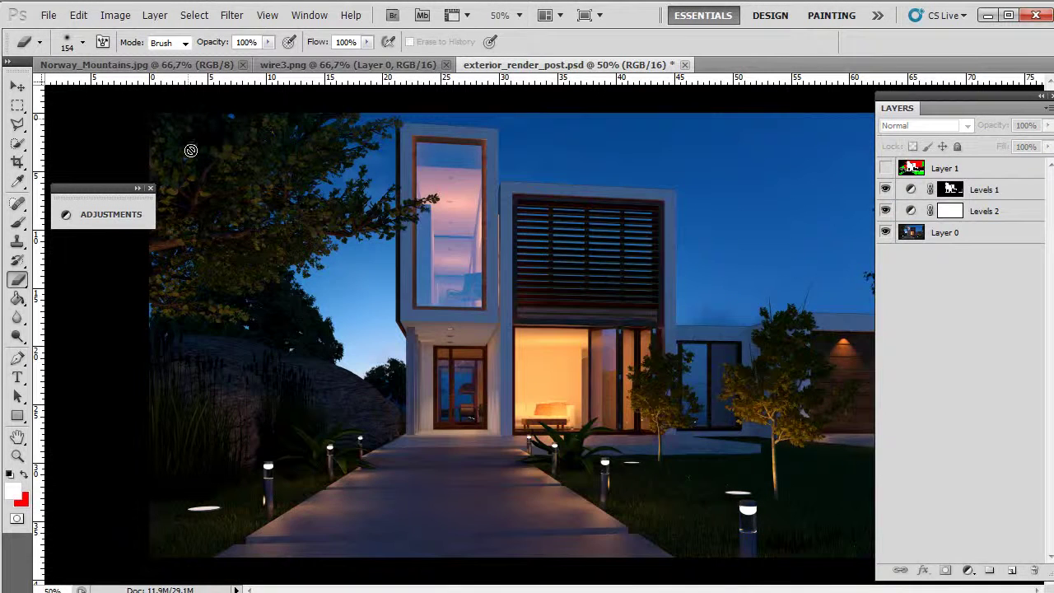
click(951, 211)
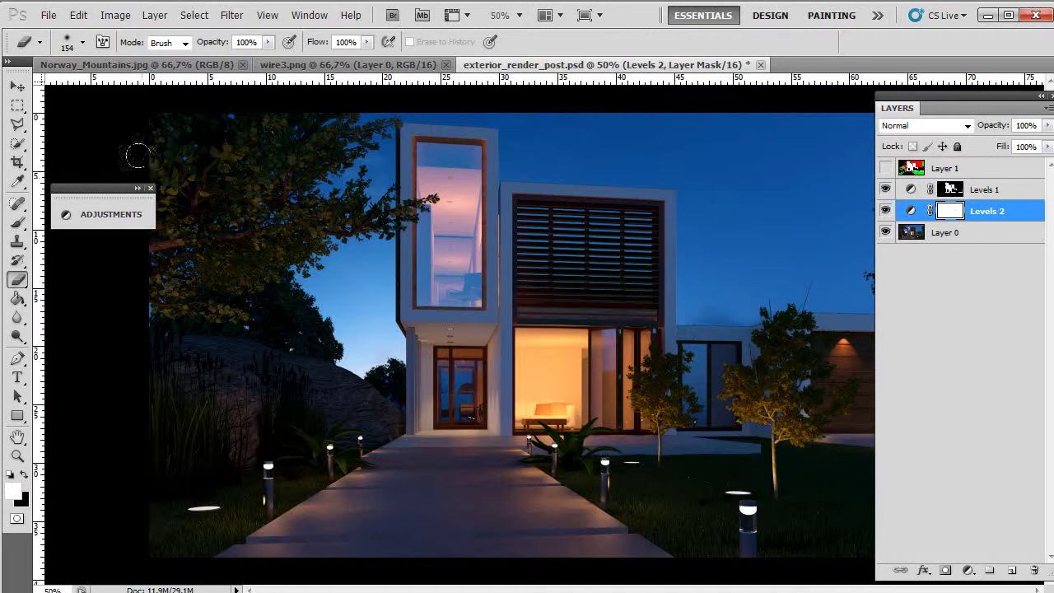
mouse_move(195, 184)
mouse_down()
mouse_move(322, 224)
mouse_move(161, 266)
mouse_move(153, 291)
mouse_move(177, 330)
mouse_move(156, 482)
mouse_move(205, 470)
mouse_move(204, 500)
mouse_move(268, 452)
mouse_move(296, 404)
mouse_move(244, 370)
mouse_move(280, 430)
mouse_move(316, 385)
mouse_move(224, 370)
mouse_move(161, 395)
mouse_move(167, 359)
mouse_move(150, 338)
mouse_move(144, 295)
mouse_move(145, 249)
mouse_move(170, 224)
mouse_move(158, 154)
mouse_move(244, 149)
mouse_up()
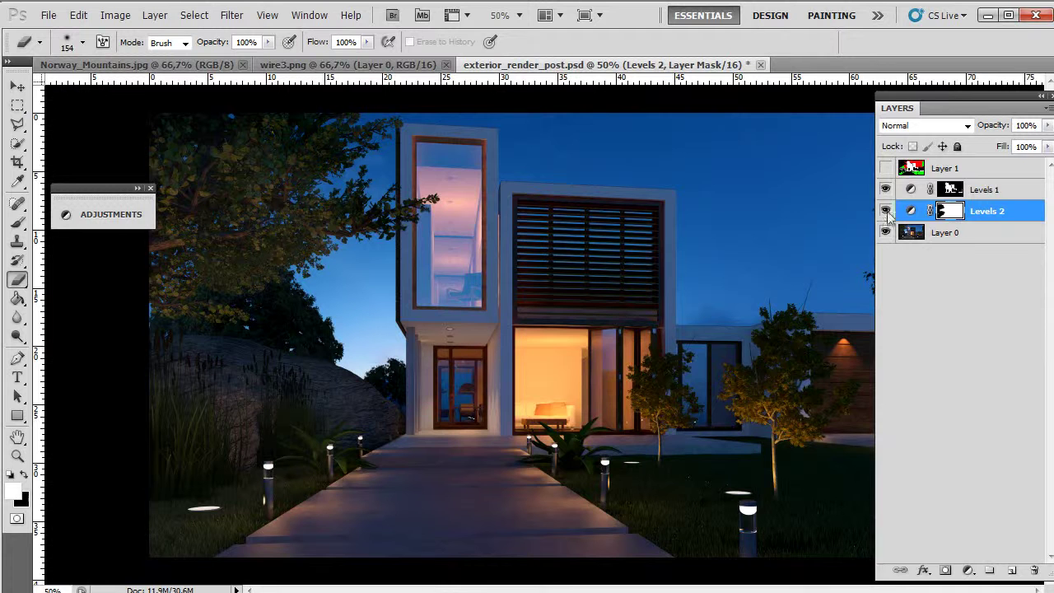
- Erase the Levels 2 mask over the two small garden trees, the lawn, the plants by the entrance and the walkway
drag(909, 94, 1021, 95)
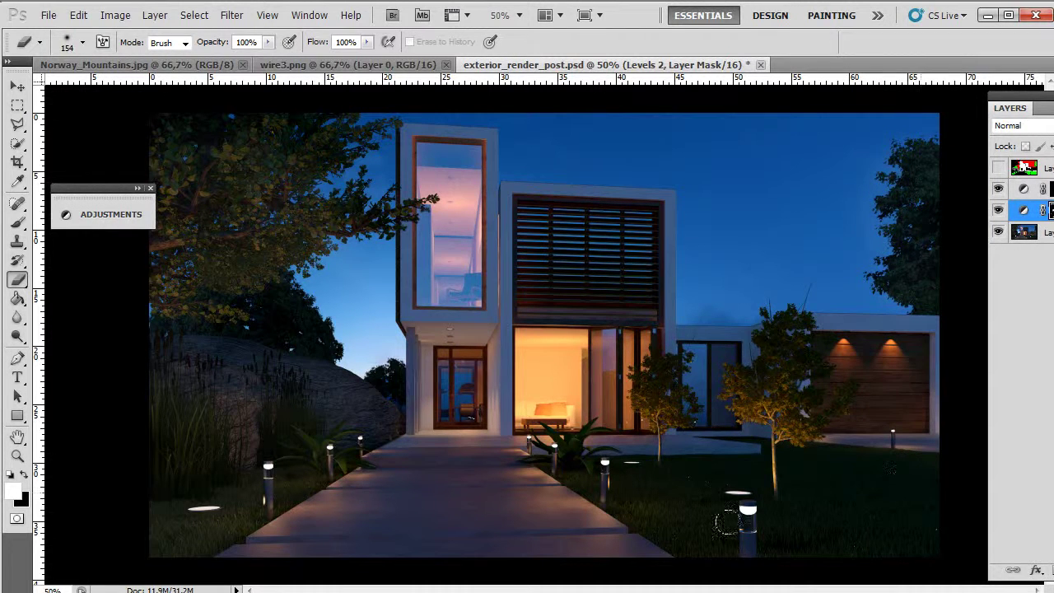
mouse_move(791, 414)
mouse_down()
mouse_move(779, 318)
mouse_move(761, 369)
mouse_move(742, 374)
mouse_move(777, 397)
mouse_move(811, 383)
mouse_up()
drag(647, 365, 646, 401)
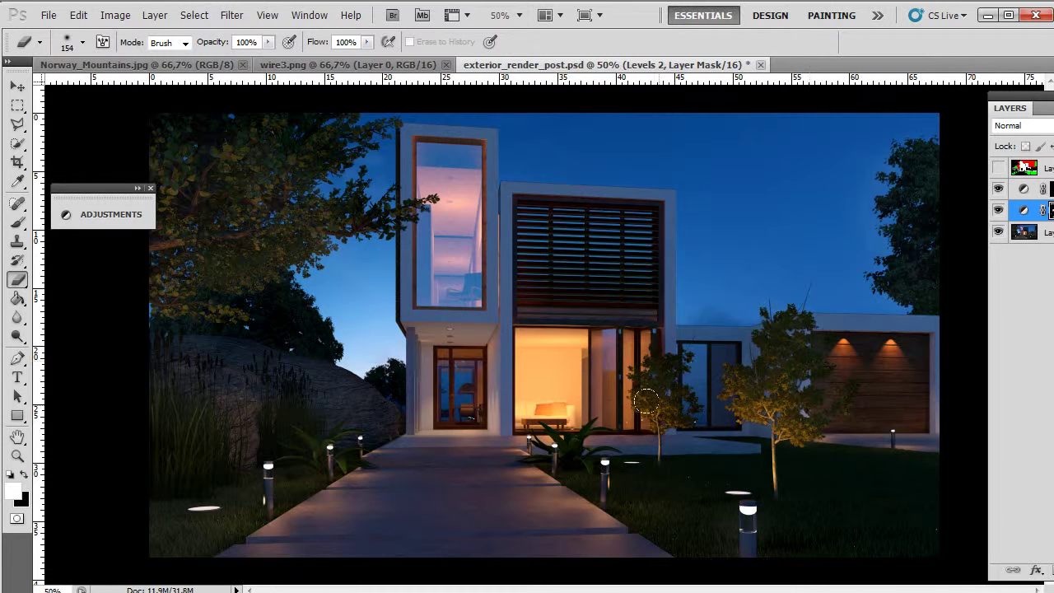
mouse_move(581, 479)
mouse_down()
mouse_move(560, 452)
mouse_move(578, 451)
mouse_move(550, 437)
mouse_up()
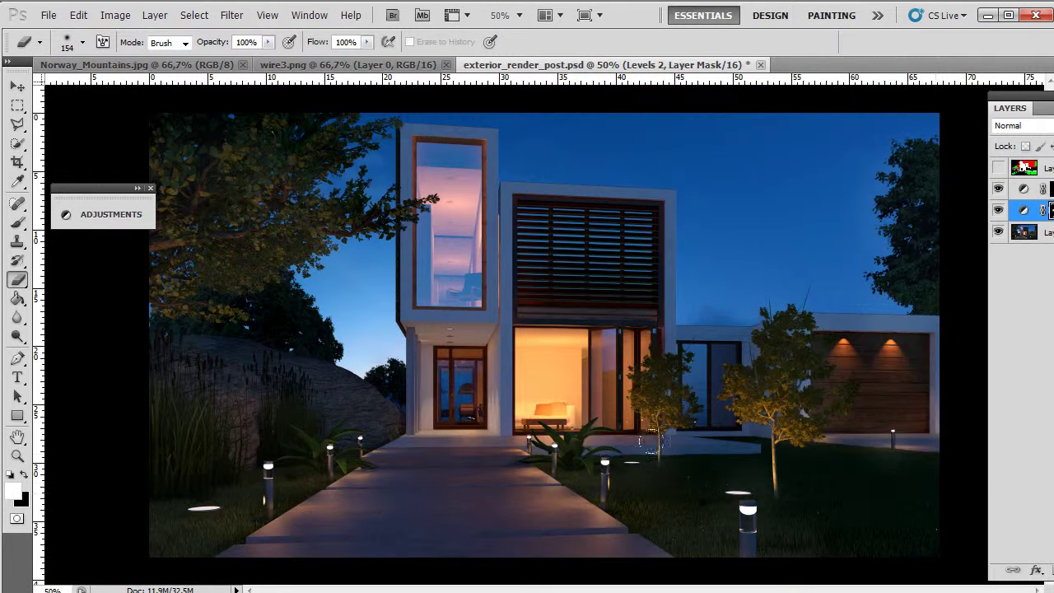
mouse_move(319, 527)
mouse_down()
mouse_move(359, 555)
mouse_move(494, 526)
mouse_move(592, 565)
mouse_move(541, 539)
mouse_up()
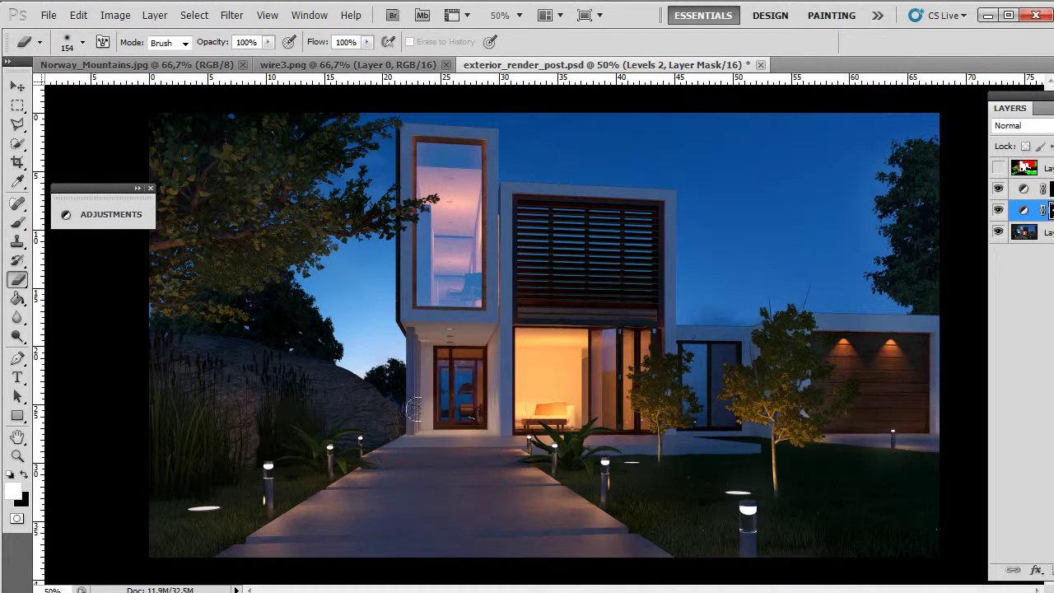
- Add a Color Balance adjustment layer directly above Levels 2 and arrange its settings clear of the house
click(17, 106)
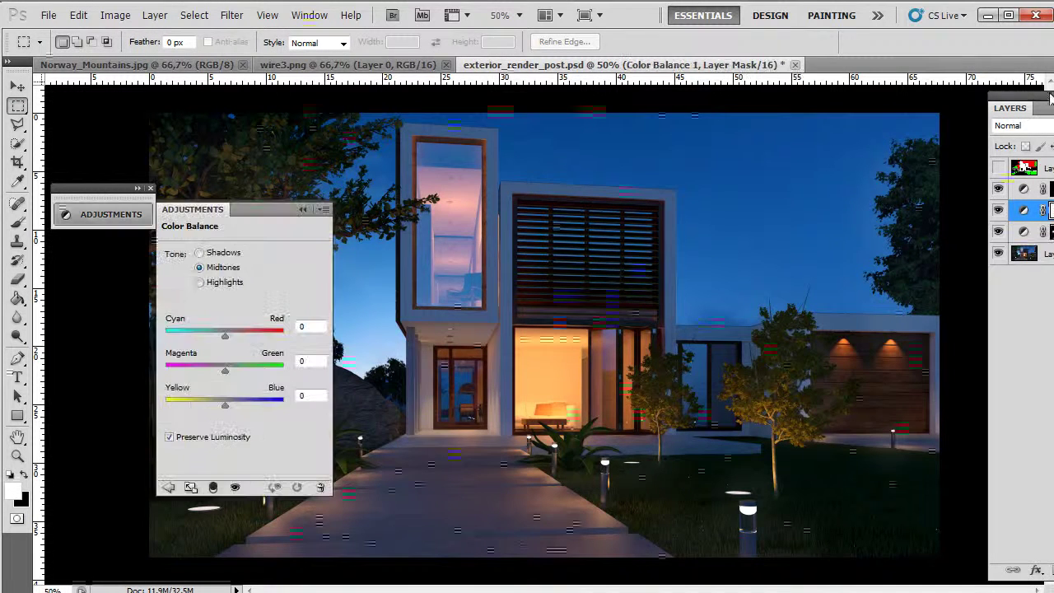
drag(1045, 106, 935, 107)
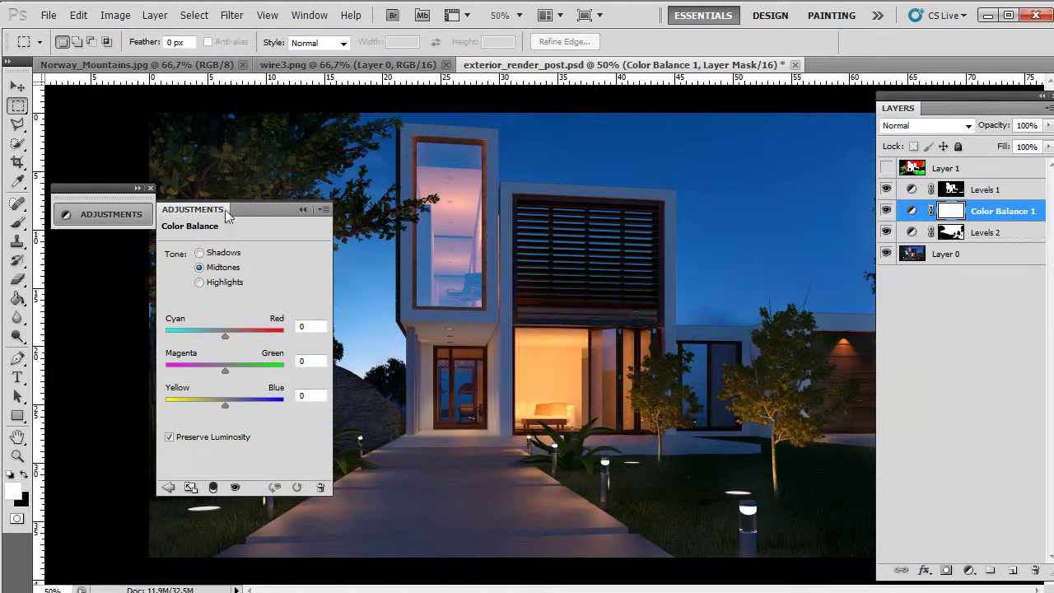
mouse_move(128, 186)
mouse_down()
mouse_move(94, 177)
mouse_move(113, 176)
mouse_up()
click(92, 203)
drag(222, 200, 139, 105)
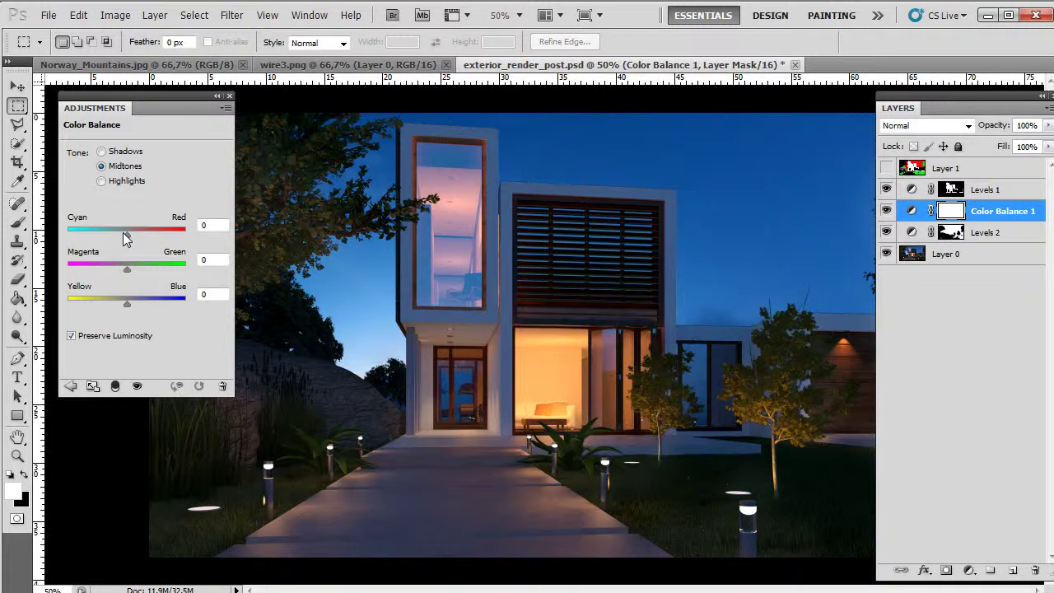
- Shift both the midtones and the highlights of the Color Balance adjustment toward cyan and blue
drag(123, 233, 112, 237)
drag(127, 303, 147, 303)
click(101, 181)
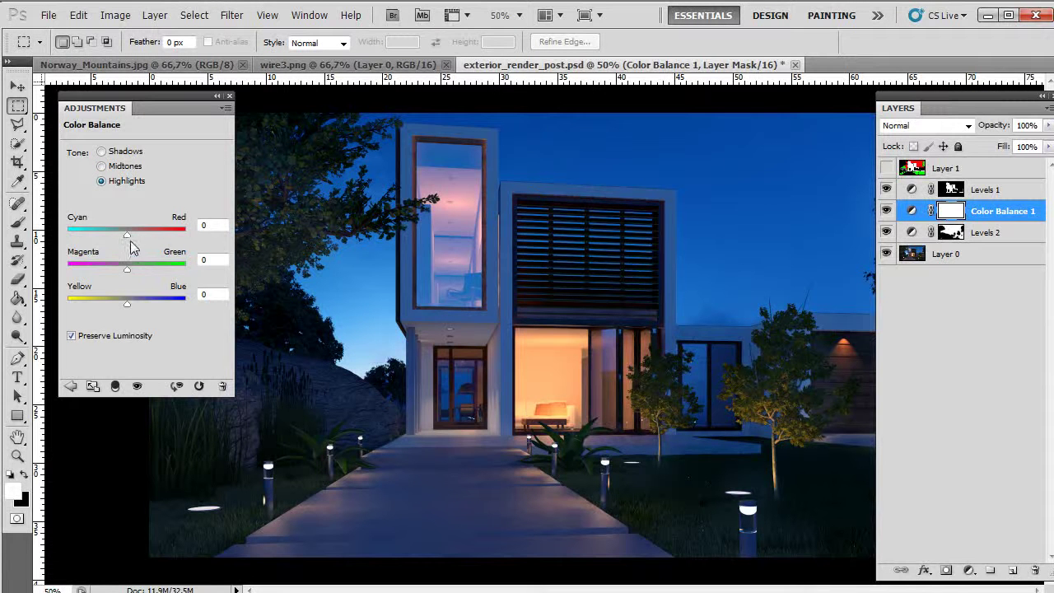
drag(120, 237, 123, 238)
mouse_move(126, 302)
mouse_down()
mouse_move(158, 305)
mouse_move(139, 308)
mouse_up()
click(219, 96)
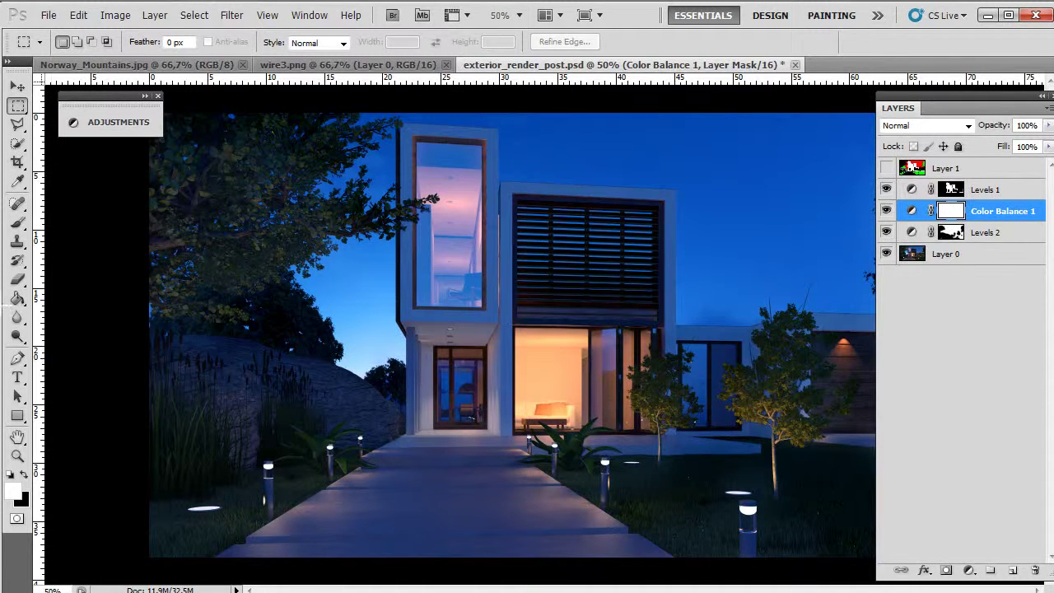
- Erase the Color Balance 1 mask over the trees, vegetation and walkway with a 298 px soft eraser
click(17, 278)
right_click(220, 239)
drag(338, 272, 364, 271)
mouse_move(165, 152)
mouse_down()
mouse_move(196, 195)
mouse_move(196, 170)
mouse_move(183, 170)
mouse_move(152, 248)
mouse_up()
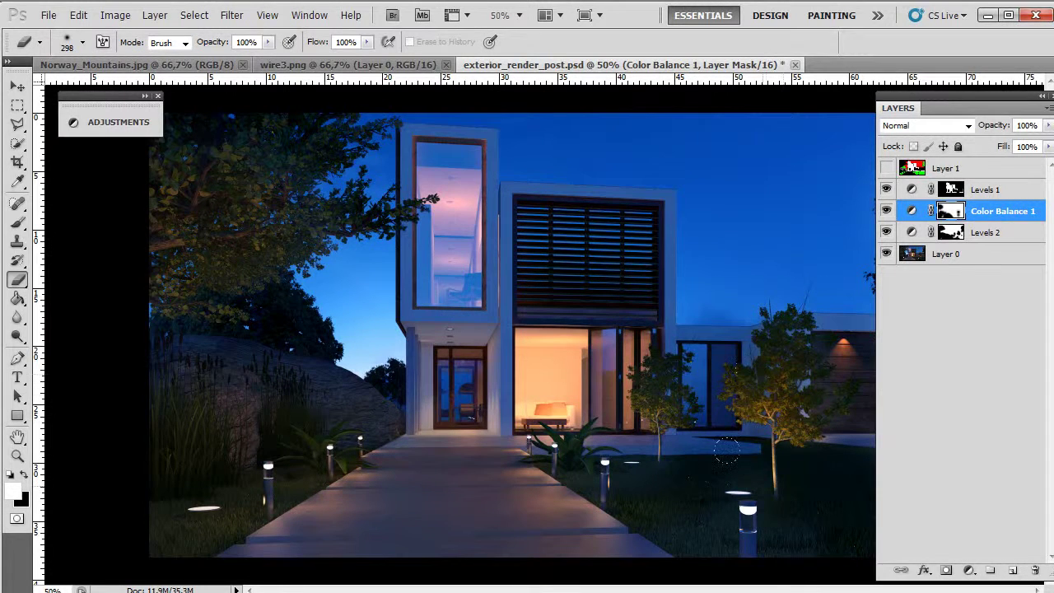
click(545, 446)
- Reduce the soft eraser to 74 px and erase the Color Balance 1 mask around the small lamp by the wood-clad wall
drag(964, 96, 1052, 96)
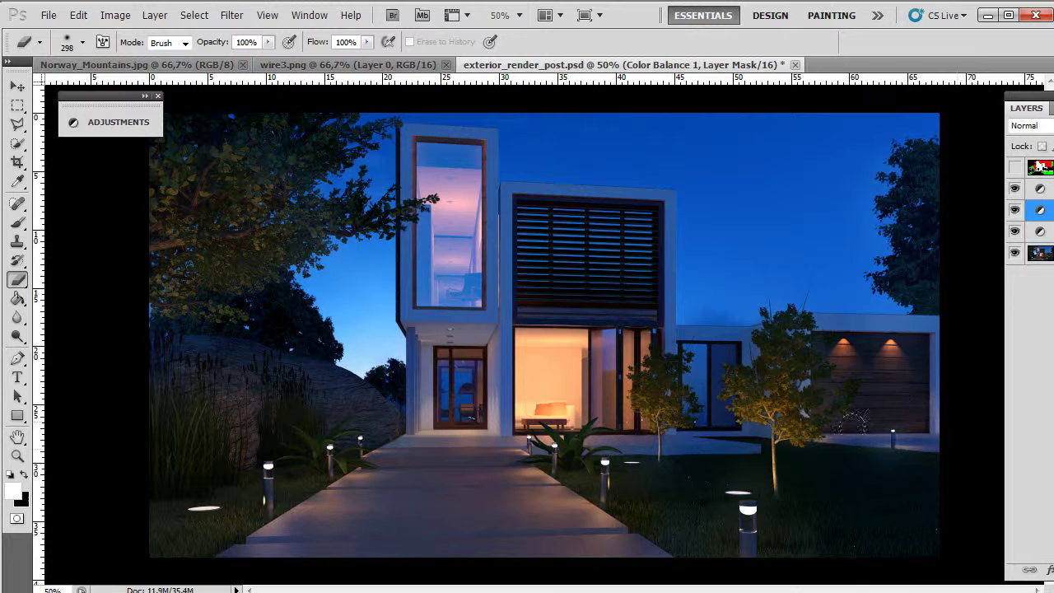
right_click(895, 444)
click(949, 474)
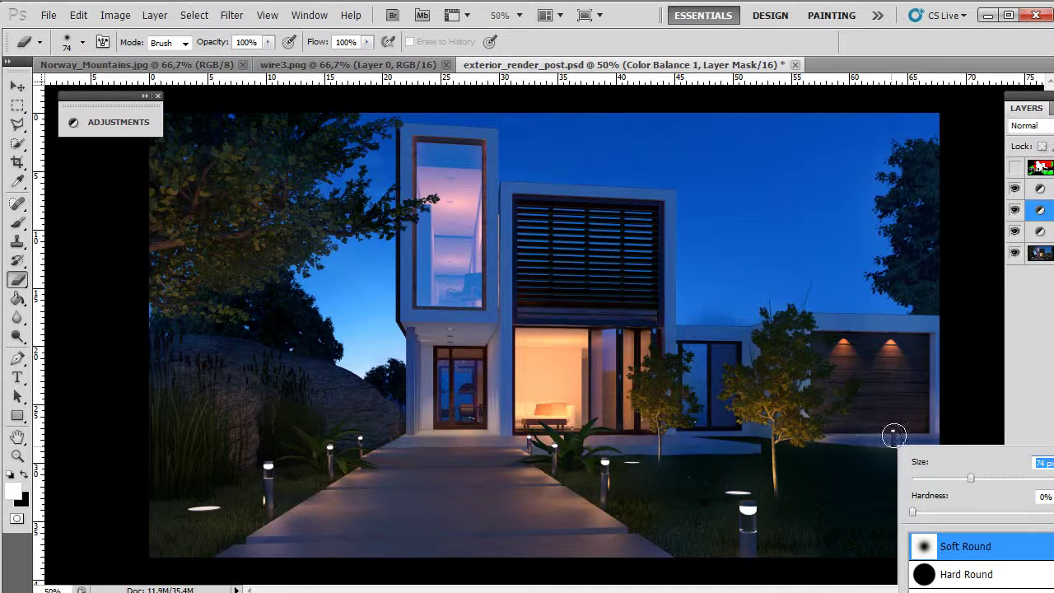
drag(892, 437, 888, 453)
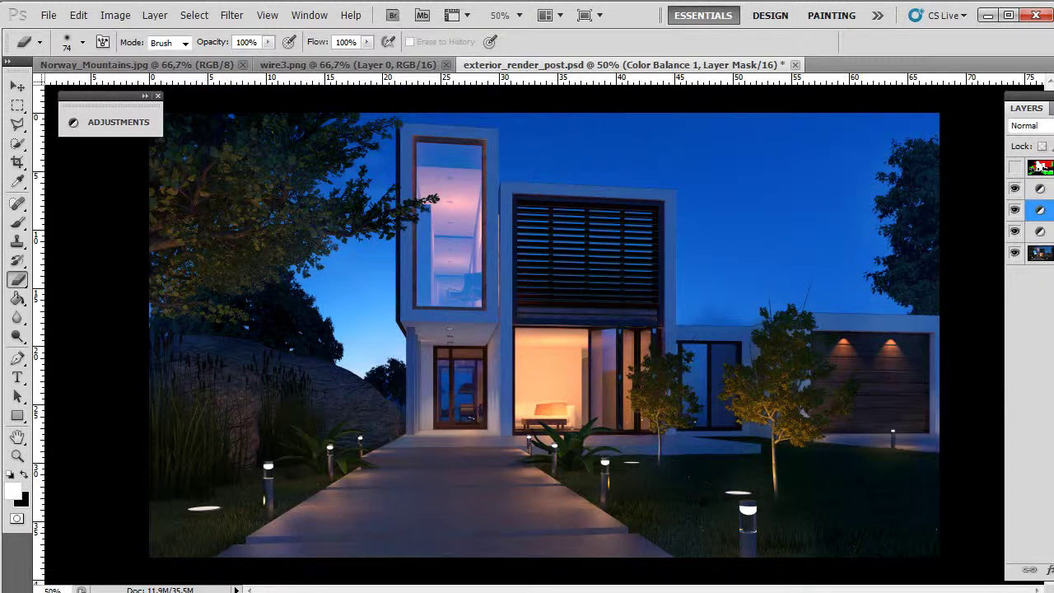
mouse_move(1053, 108)
mouse_down()
mouse_move(1029, 108)
mouse_move(1042, 108)
mouse_up()
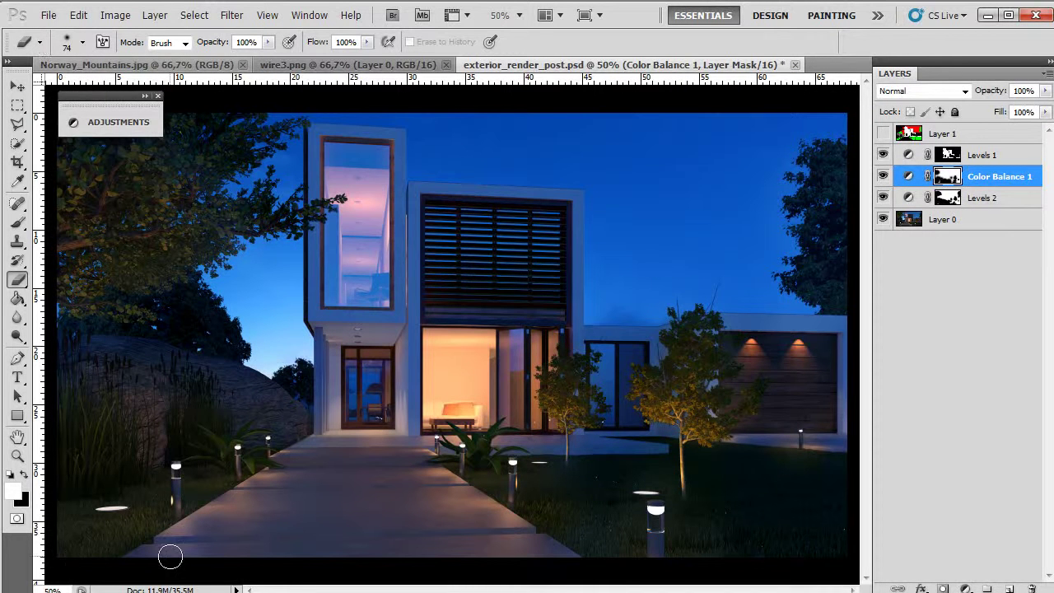
- Activate the Dodge tool, duplicate Layer 0, and move the collapsed adjustments clear of the image
drag(16, 336, 82, 340)
click(917, 220)
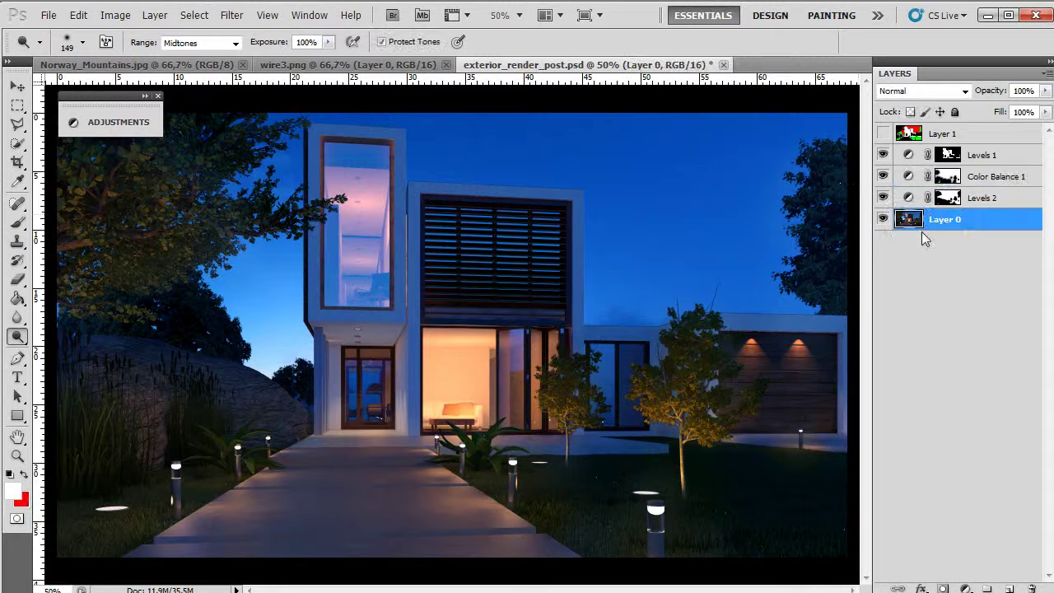
key(ctrl+j)
drag(136, 107, 990, 399)
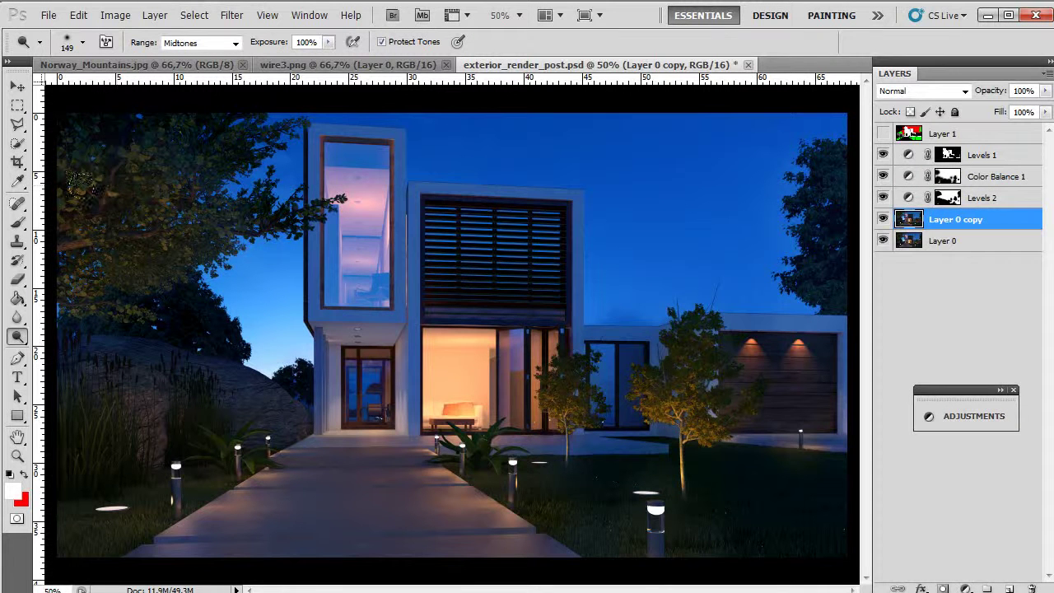
- Dodge the large tree's foliage, the reeds, rock and grass beside the walkway on Layer 0 copy, using midtones at 100% exposure
drag(131, 264, 120, 201)
mouse_move(54, 206)
mouse_down()
mouse_move(70, 160)
mouse_move(198, 144)
mouse_move(171, 171)
mouse_move(151, 153)
mouse_move(130, 170)
mouse_move(212, 142)
mouse_move(218, 206)
mouse_up()
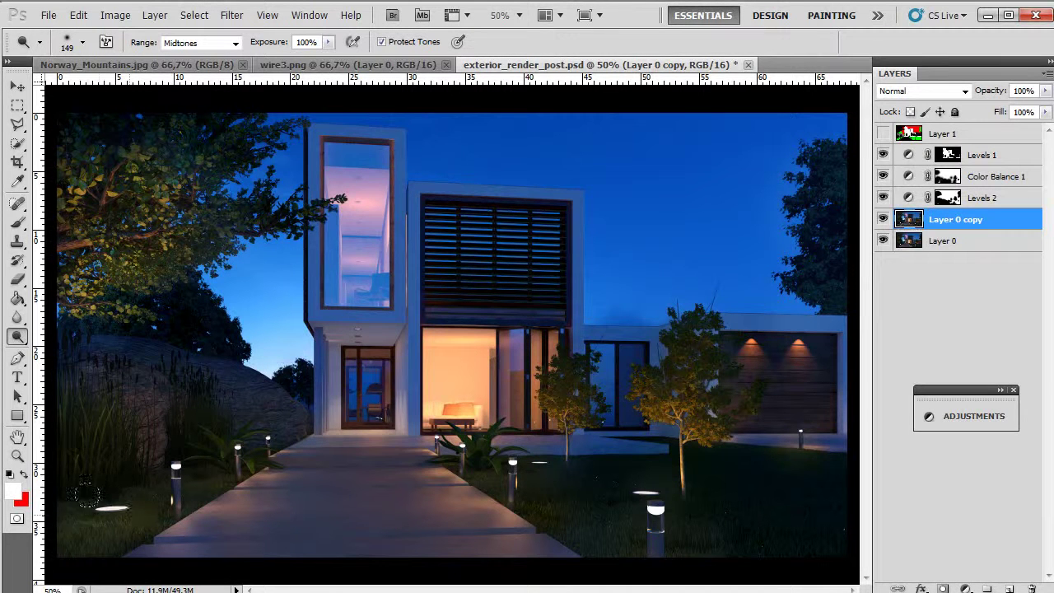
mouse_move(122, 491)
mouse_down()
mouse_move(131, 504)
mouse_move(159, 476)
mouse_up()
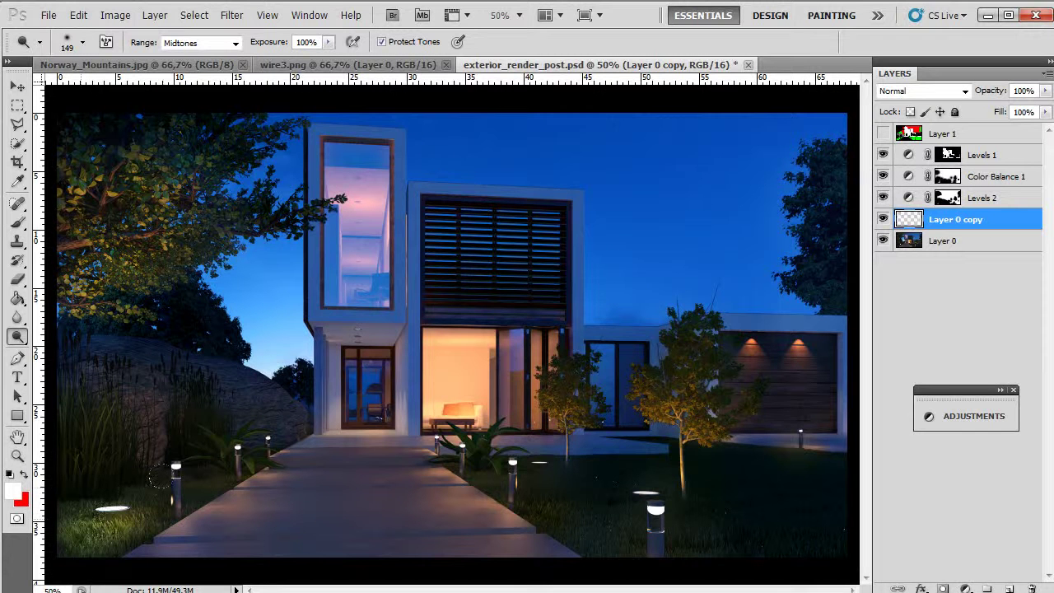
mouse_move(245, 465)
mouse_down()
mouse_move(165, 472)
mouse_move(171, 395)
mouse_move(196, 415)
mouse_move(187, 385)
mouse_move(129, 408)
mouse_move(149, 429)
mouse_move(119, 410)
mouse_move(152, 419)
mouse_move(85, 366)
mouse_move(144, 449)
mouse_move(121, 432)
mouse_move(98, 459)
mouse_up()
drag(72, 491, 81, 526)
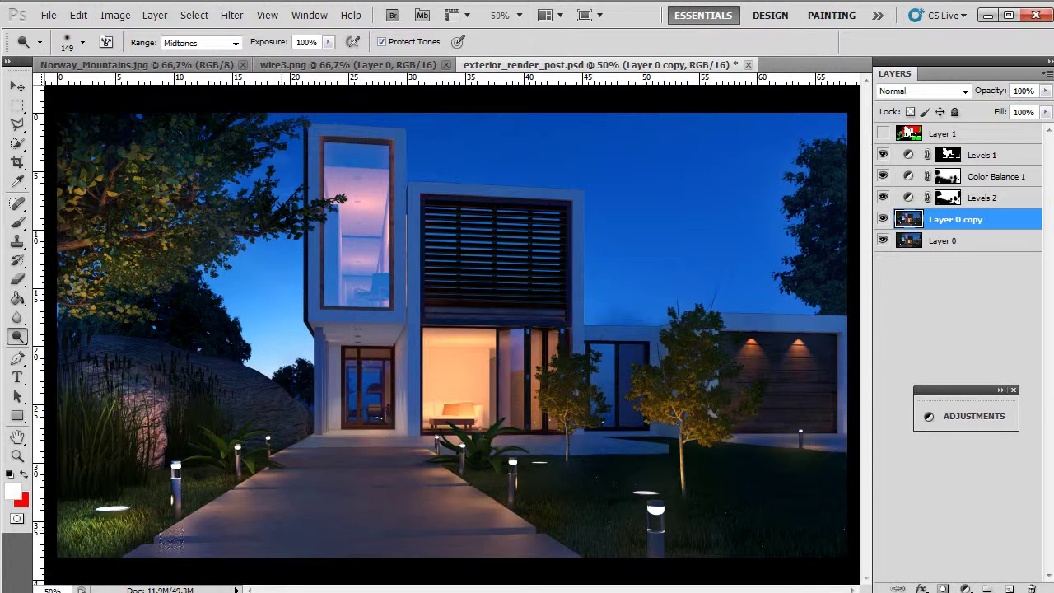
- Dodge the edges of the walkway near the lamps, plus the entrance door and its surrounding walls
mouse_move(177, 535)
mouse_down()
mouse_move(232, 502)
mouse_move(180, 533)
mouse_up()
mouse_move(458, 485)
mouse_down()
mouse_move(485, 488)
mouse_move(485, 506)
mouse_move(427, 462)
mouse_up()
drag(271, 468, 247, 488)
drag(386, 324, 389, 395)
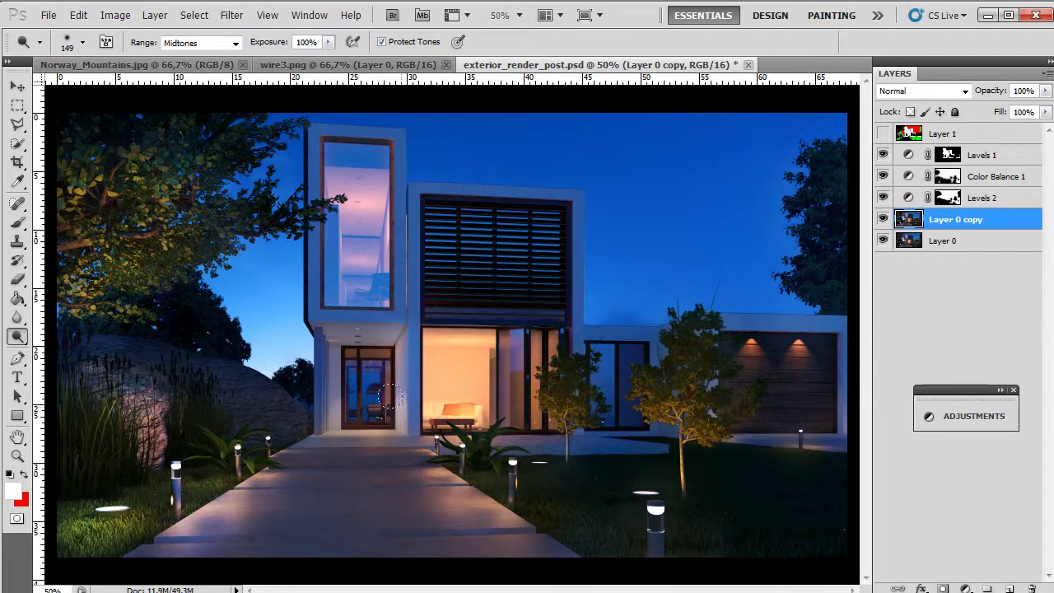
mouse_move(375, 307)
mouse_down()
mouse_move(321, 319)
mouse_move(329, 331)
mouse_move(320, 393)
mouse_move(349, 313)
mouse_move(380, 367)
mouse_up()
drag(371, 310, 341, 415)
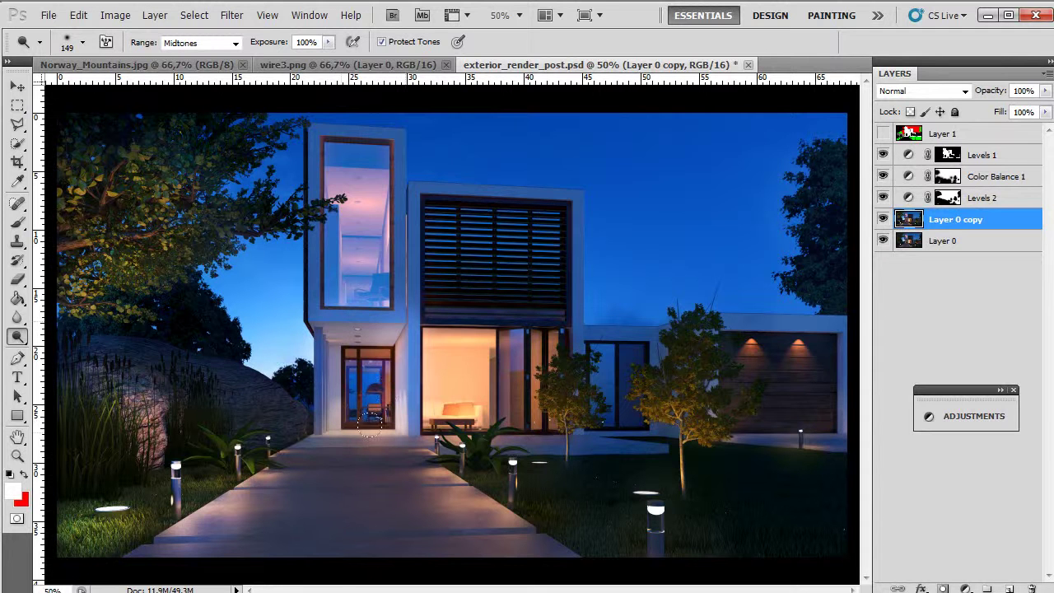
mouse_move(356, 436)
mouse_down()
mouse_move(330, 433)
mouse_move(329, 424)
mouse_move(377, 435)
mouse_move(284, 446)
mouse_move(372, 461)
mouse_move(396, 434)
mouse_move(384, 427)
mouse_move(322, 450)
mouse_move(362, 432)
mouse_move(328, 434)
mouse_up()
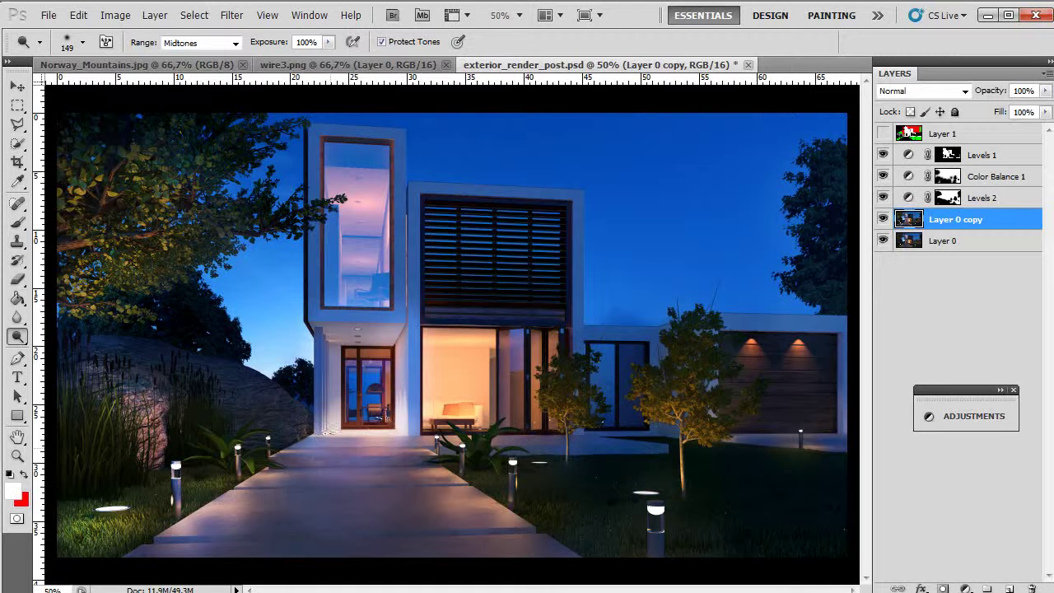
key(ctrl+z)
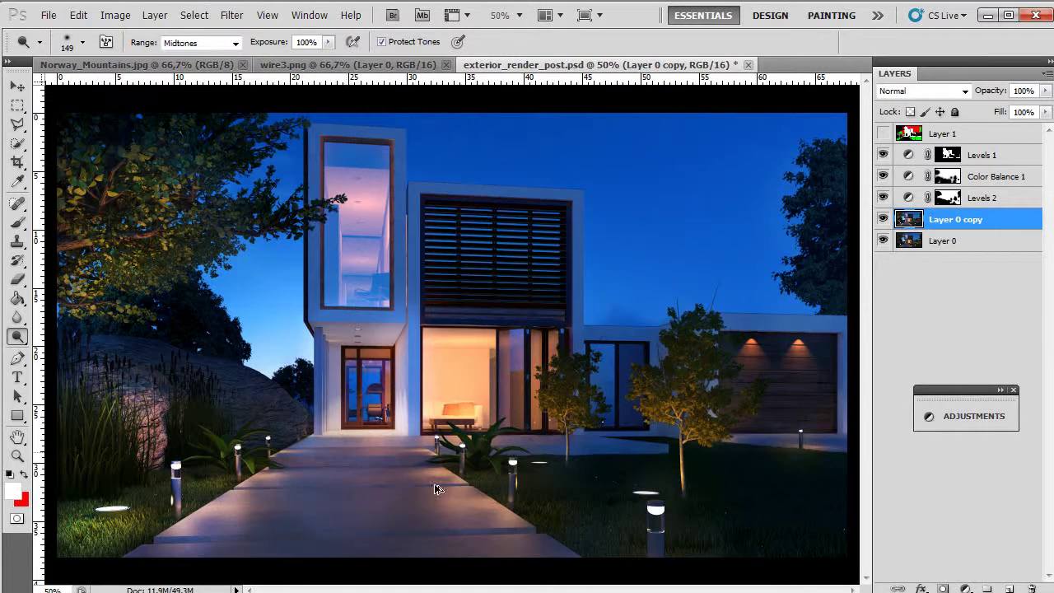
key(z)
key(ctrl+alt+z)
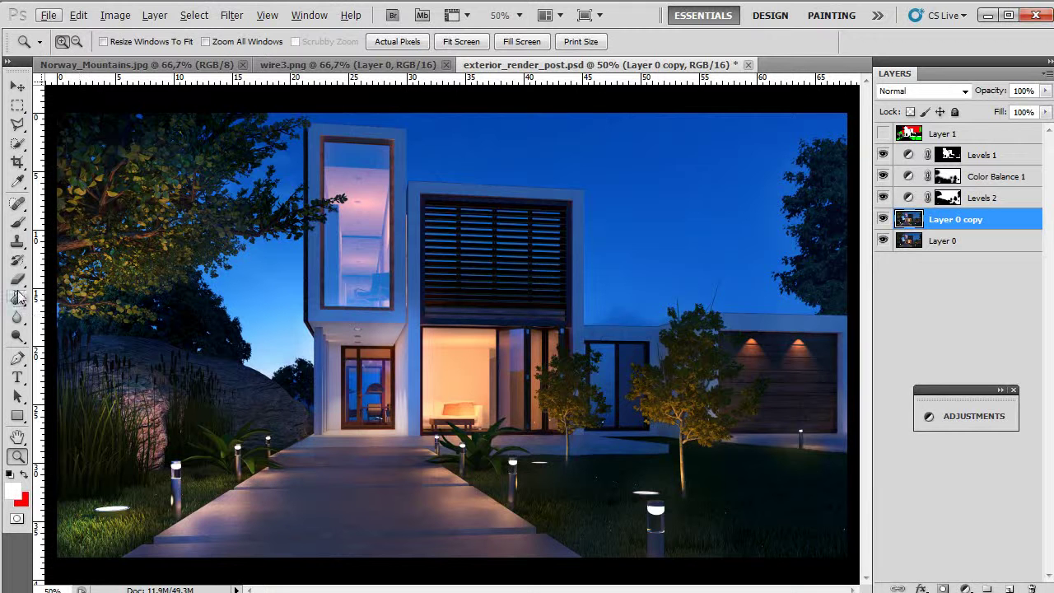
- Dodge the doorstep and the far end of the walkway in front of the entrance with the 149 px brush
click(15, 337)
mouse_move(376, 430)
mouse_down()
mouse_move(329, 429)
mouse_move(354, 457)
mouse_up()
mouse_move(411, 481)
mouse_down()
mouse_move(382, 444)
mouse_move(296, 488)
mouse_up()
drag(386, 472, 321, 434)
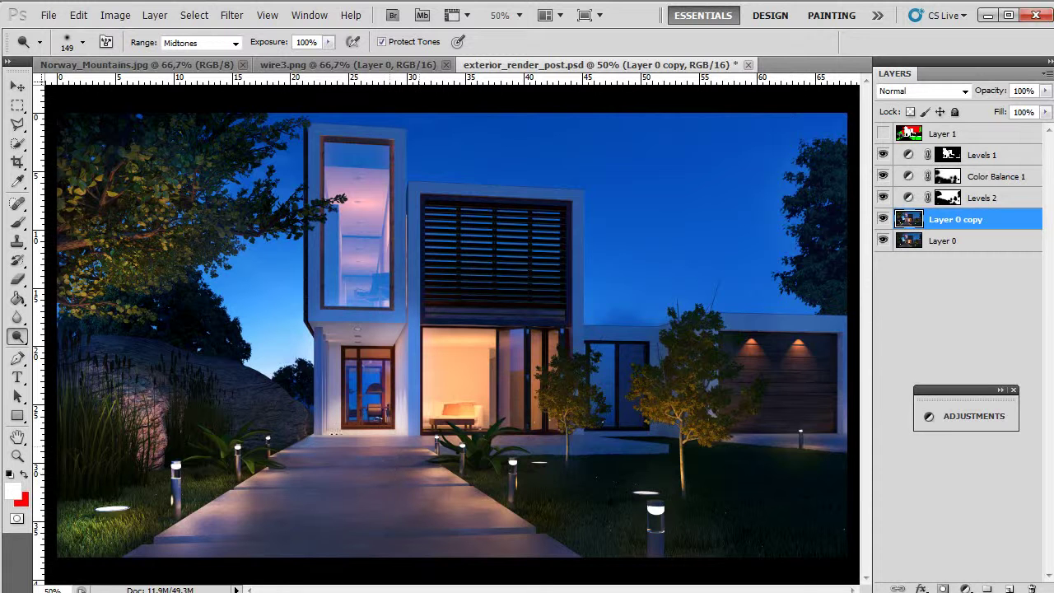
drag(380, 454, 309, 450)
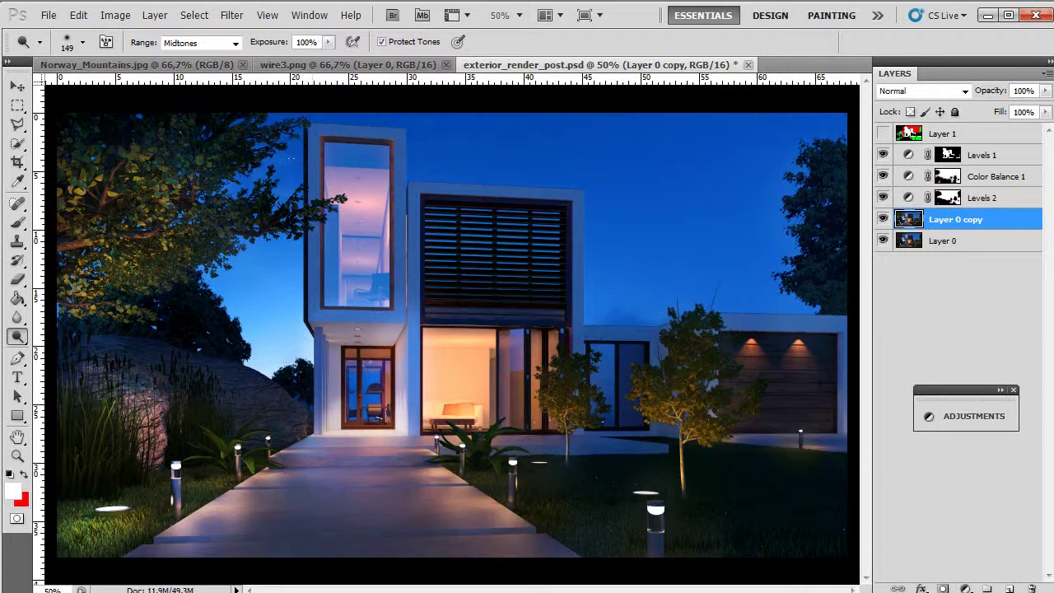
- Compare the house walls with Levels 1 hidden and shown, and delete the Levels 3 adjustment layer
key(ctrl+plus)
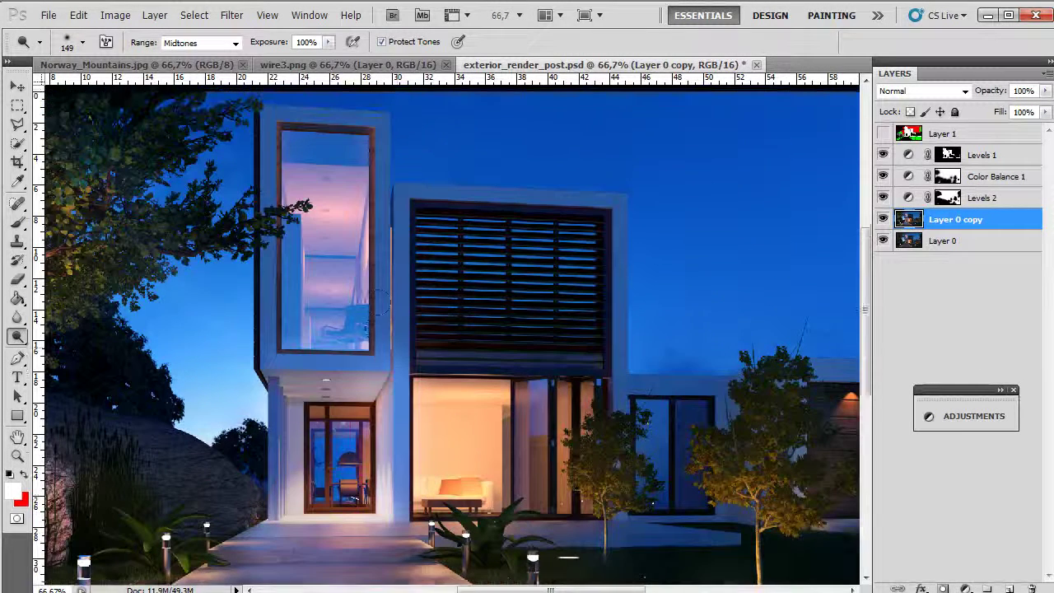
click(881, 154)
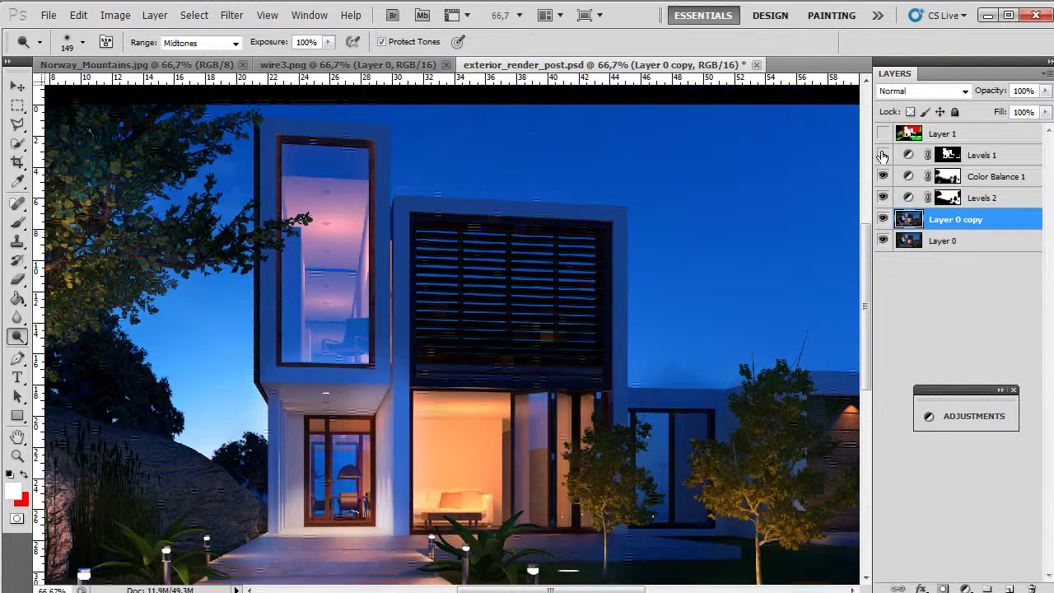
click(882, 155)
click(979, 157)
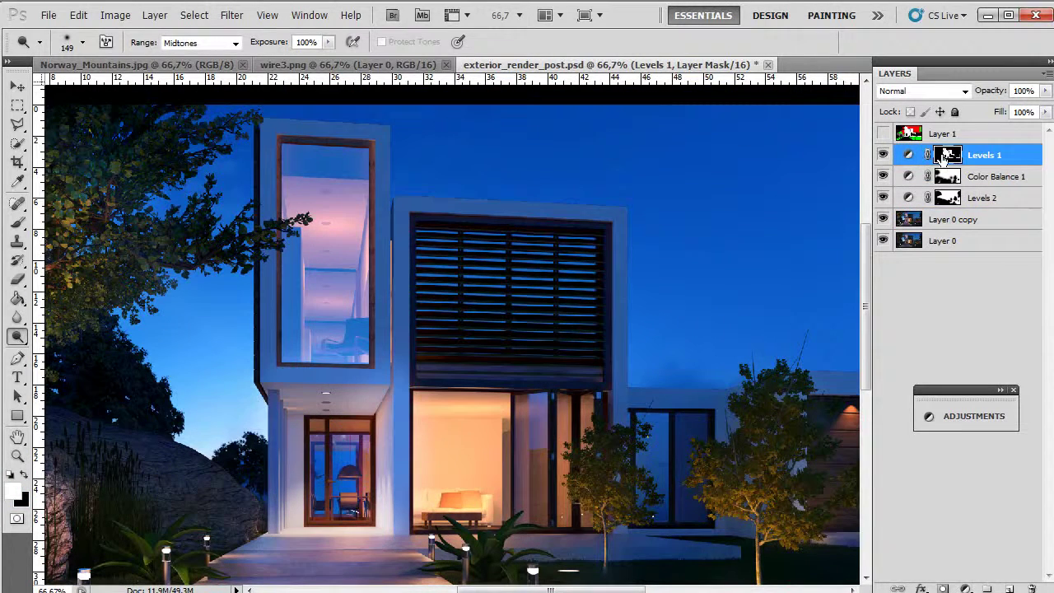
double_click(946, 155)
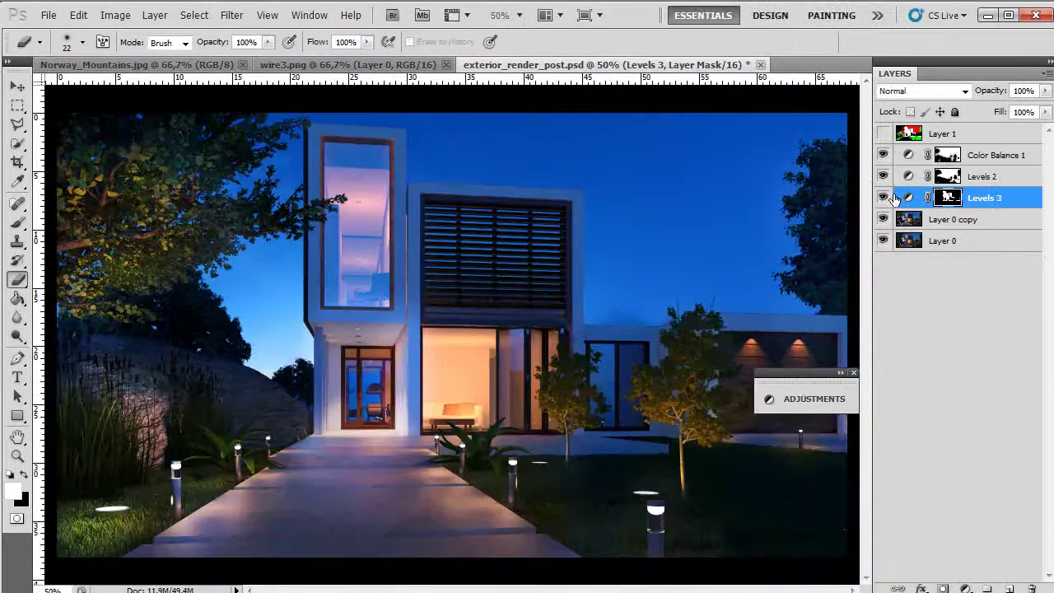
key(Delete)
- Select the white wall areas of the Layer 1 color mask using Color Range with fuzziness 60, and hide Layer 1
click(882, 134)
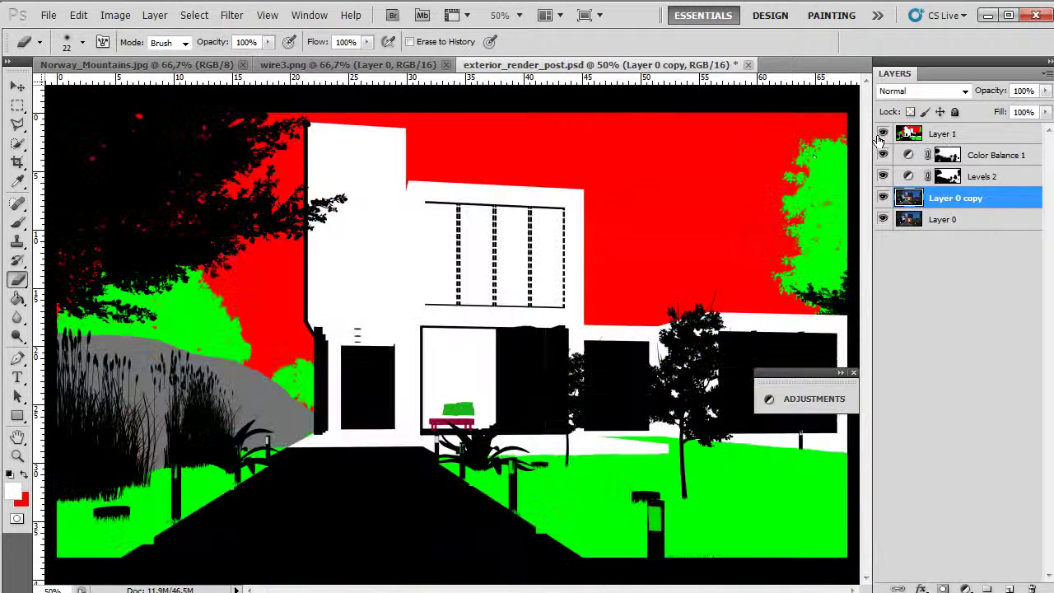
click(194, 15)
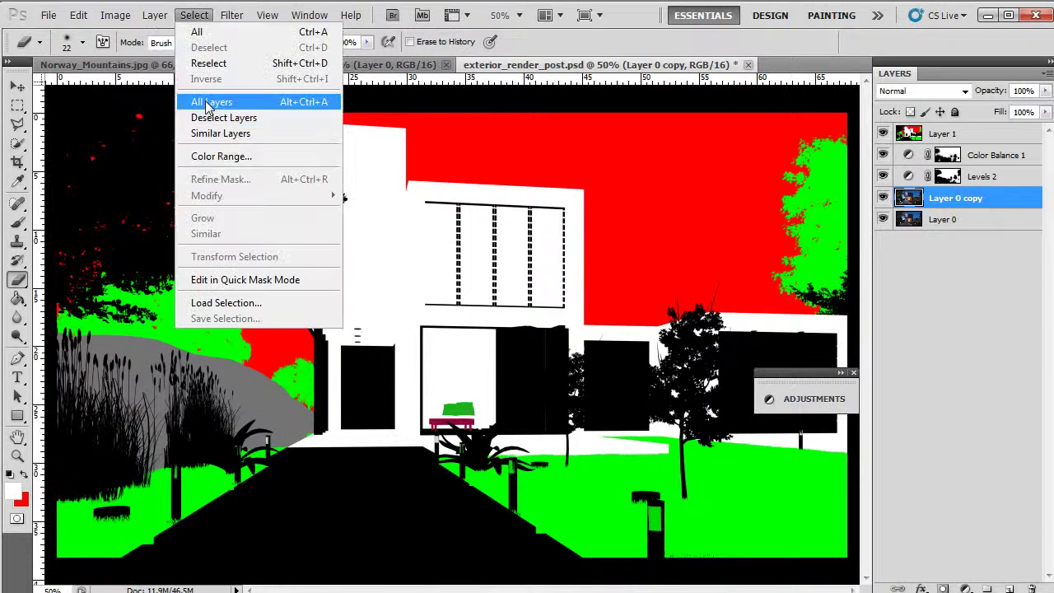
click(216, 155)
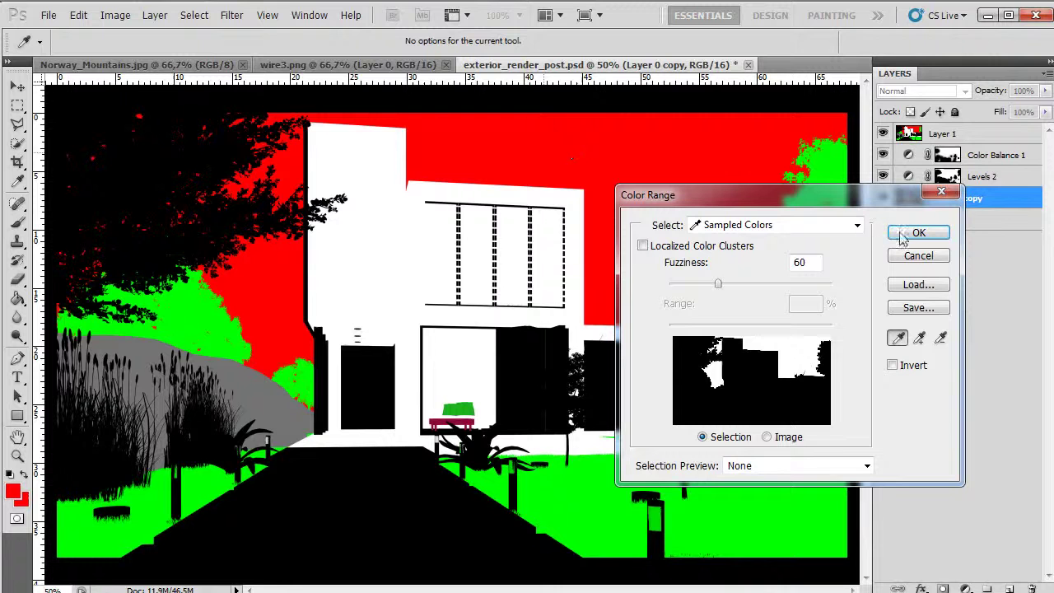
click(551, 234)
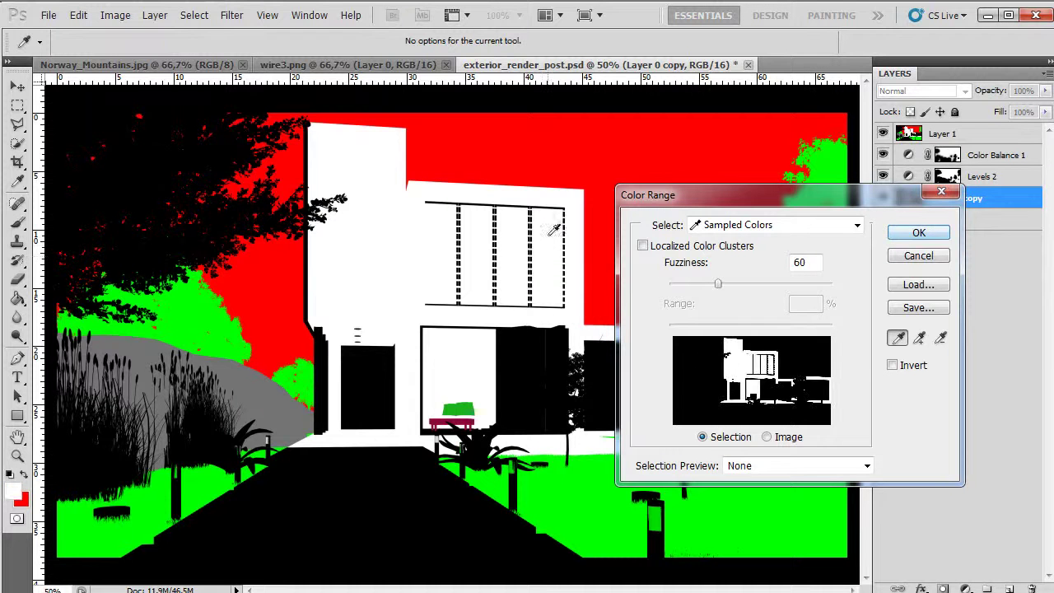
click(916, 234)
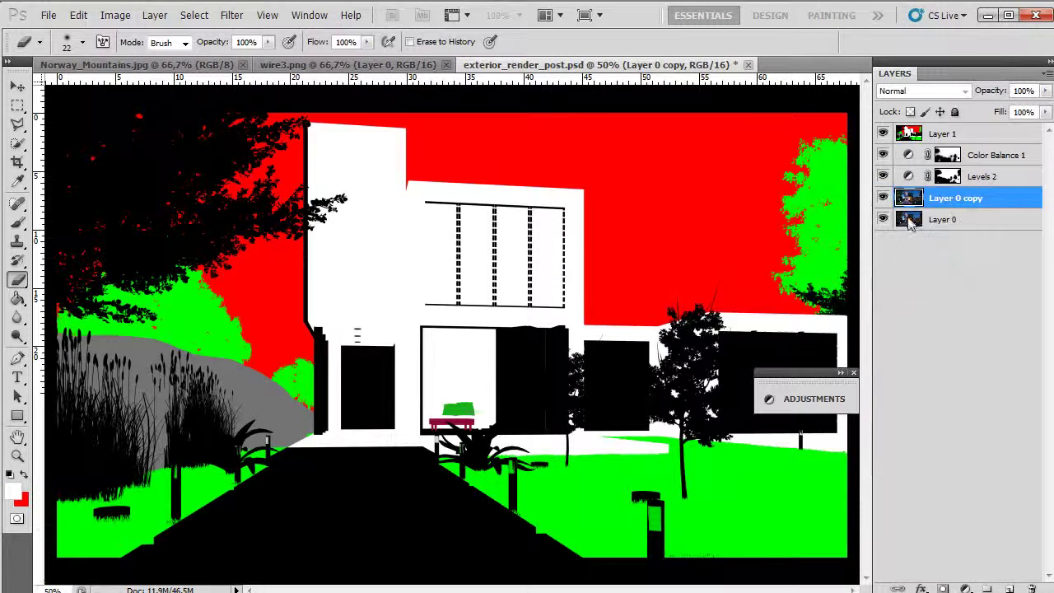
click(883, 133)
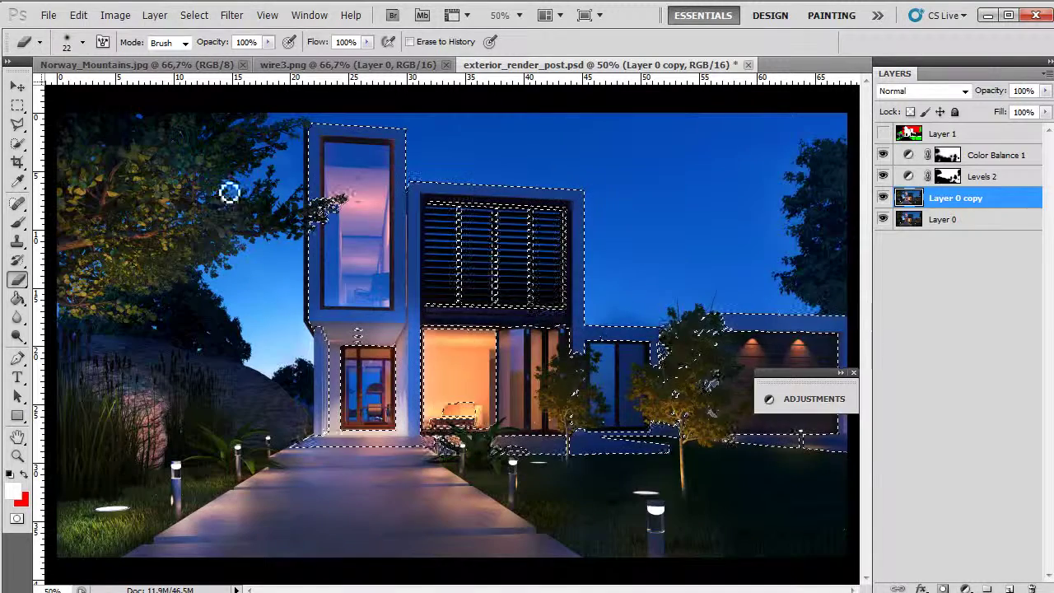
- Expand the wall selection by 1 pixel and check its edges around the upper part of the house
click(185, 17)
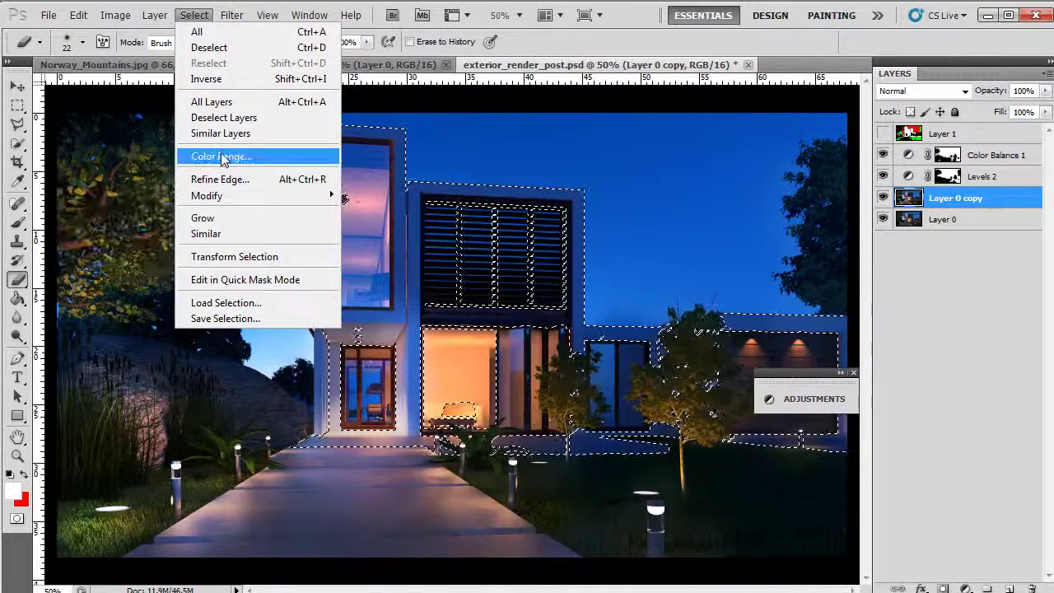
mouse_move(217, 199)
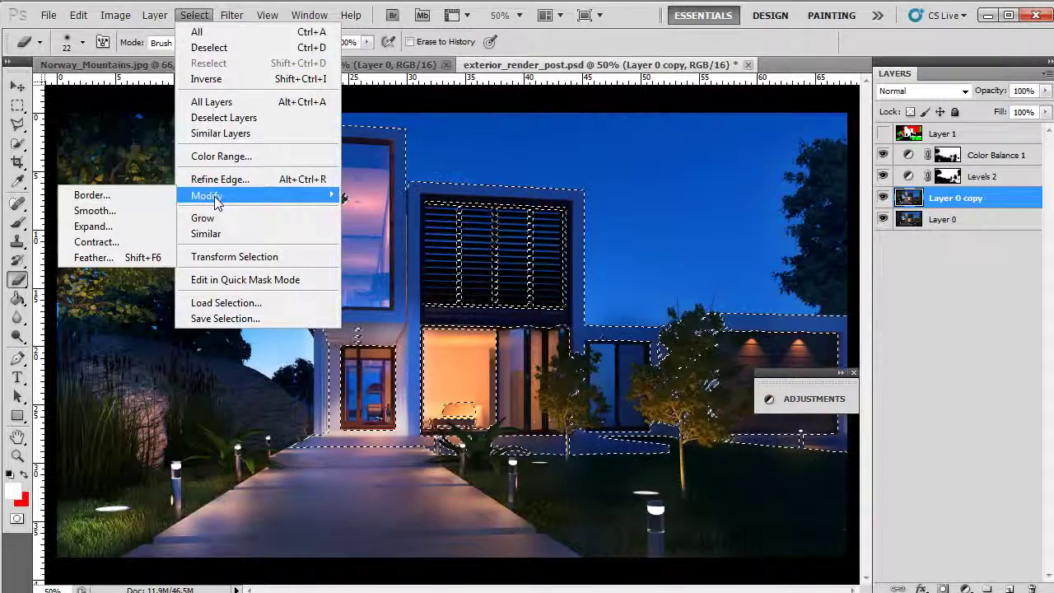
click(132, 225)
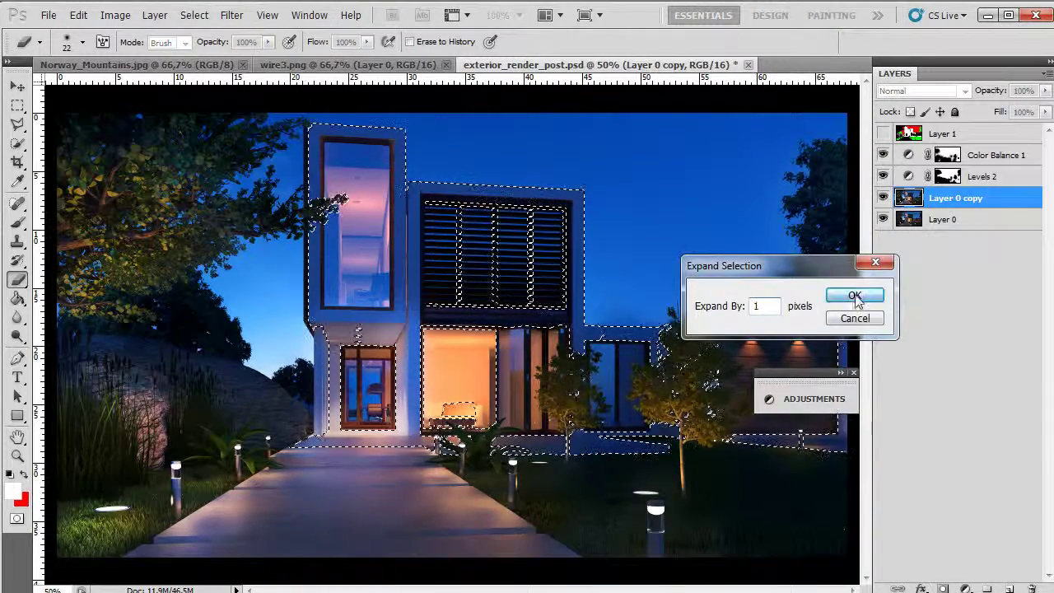
click(856, 295)
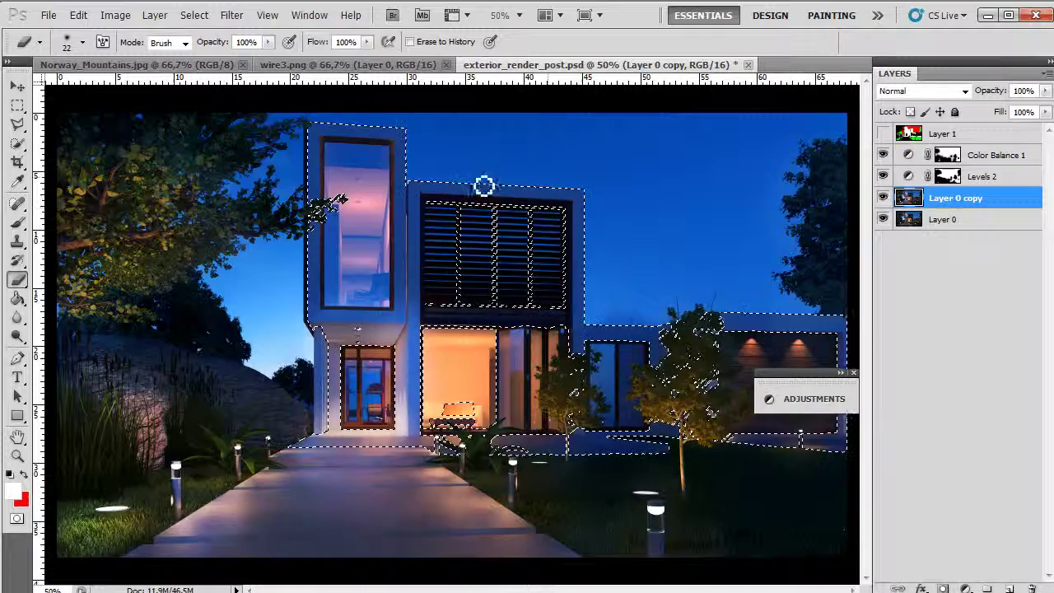
scroll(478, 156, up, 1)
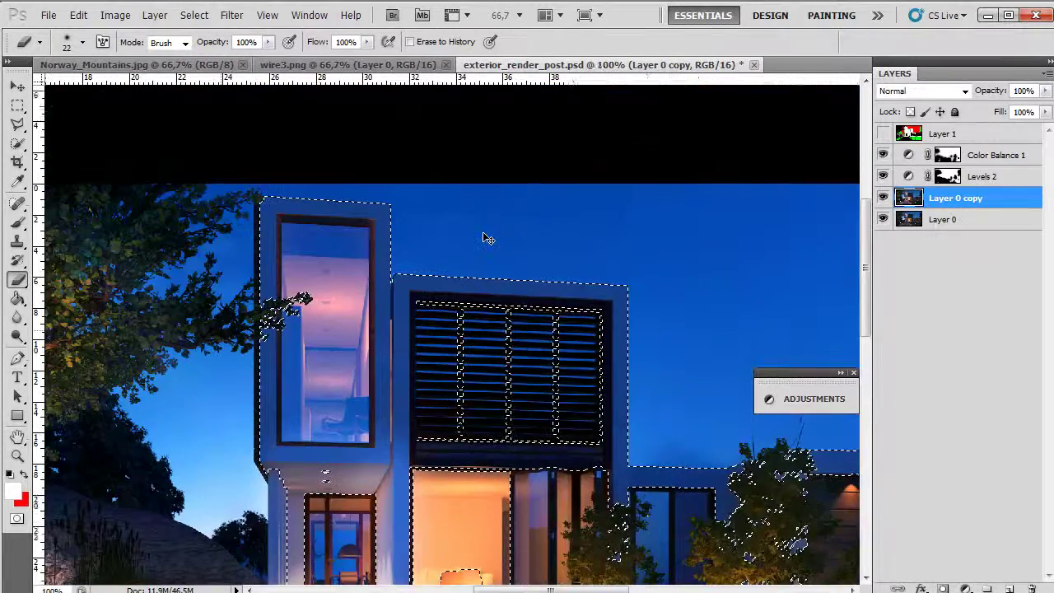
scroll(487, 236, up, 1)
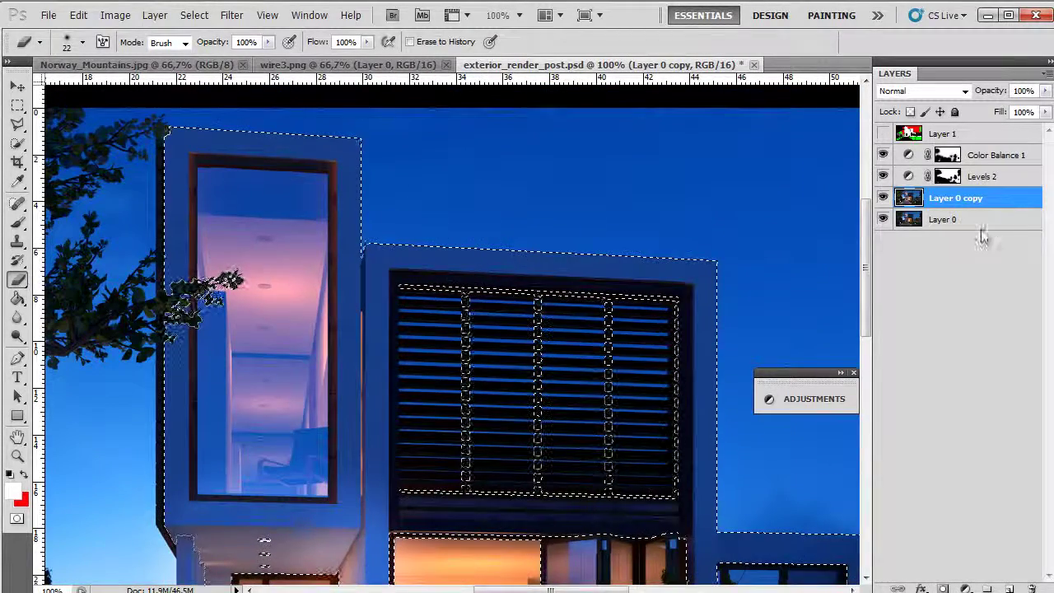
- Add a Levels adjustment masked to the walls above Layer 0 copy, set its midtones to 1.35, and collapse the settings clear of the image
click(966, 590)
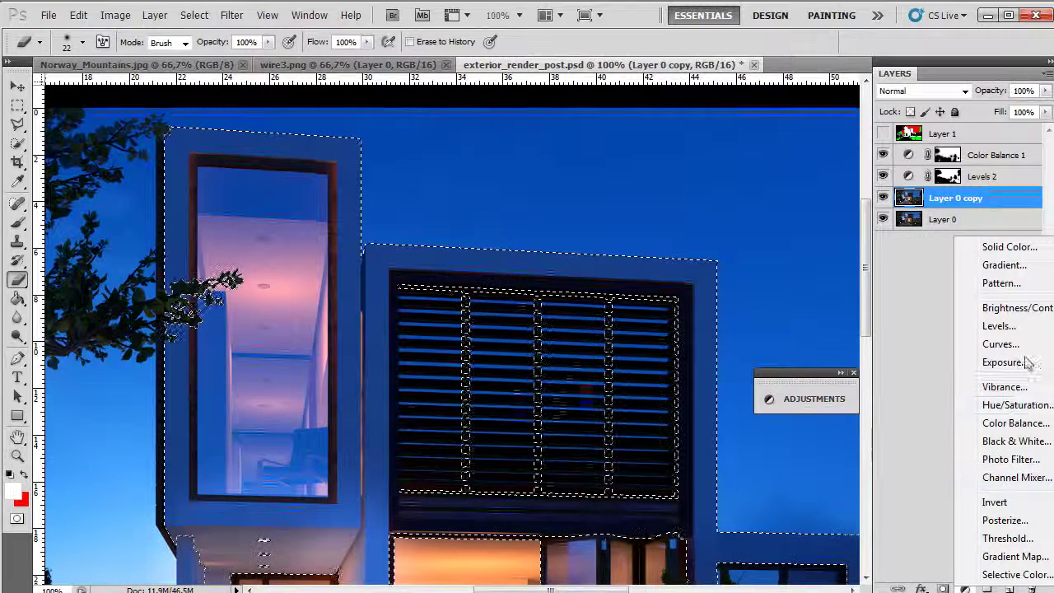
click(999, 326)
drag(675, 532, 663, 537)
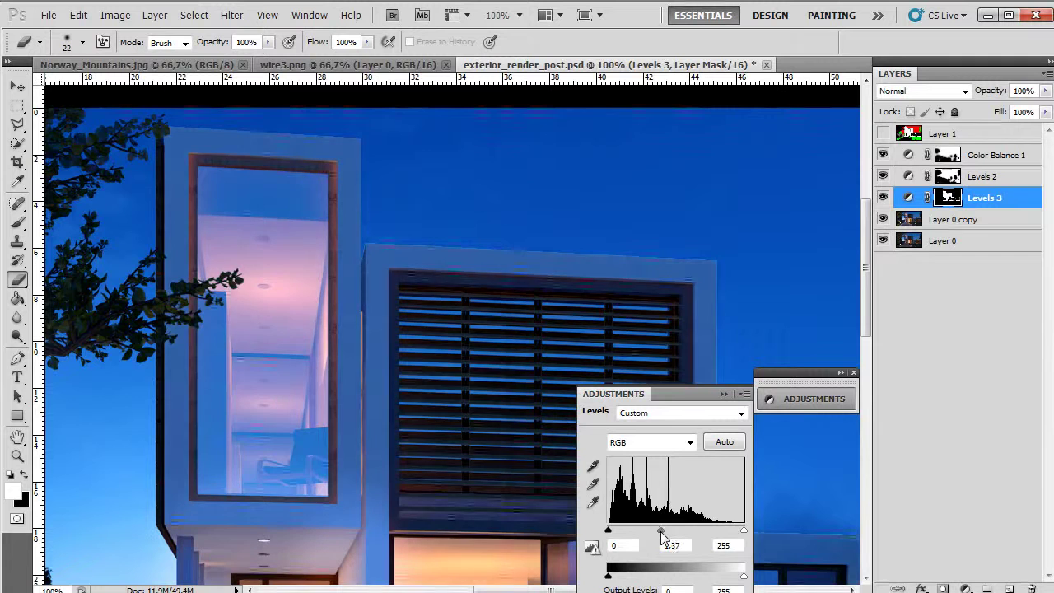
key(ctrl+minus)
key(ctrl+minus)
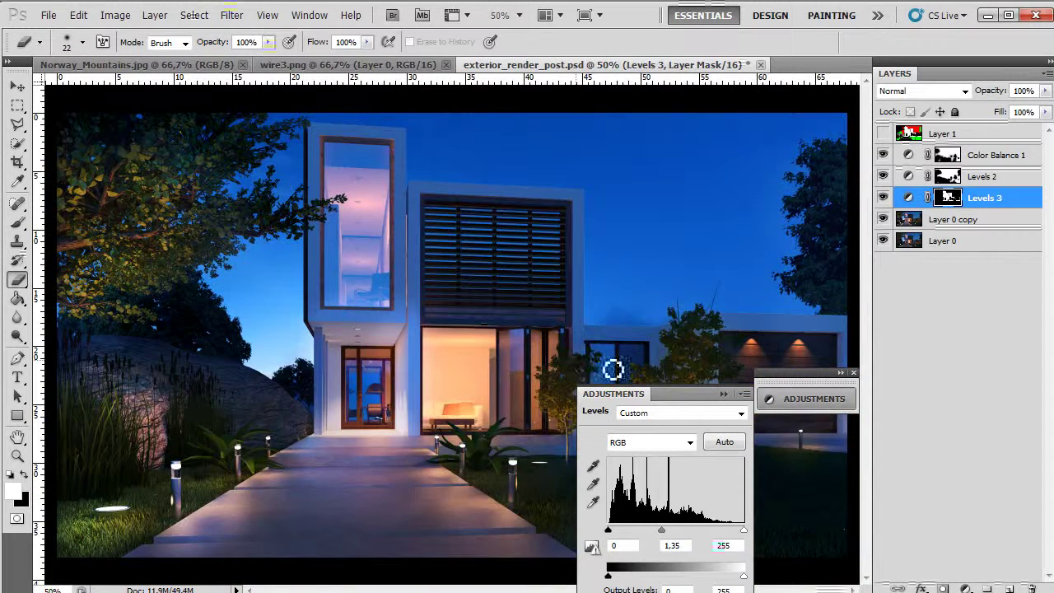
click(720, 396)
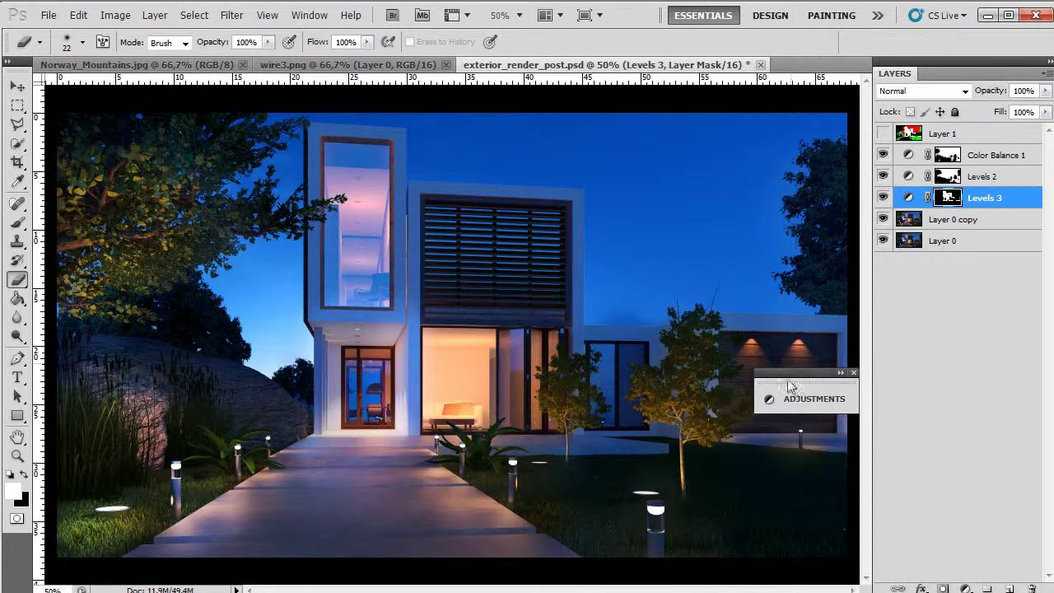
drag(804, 376, 948, 461)
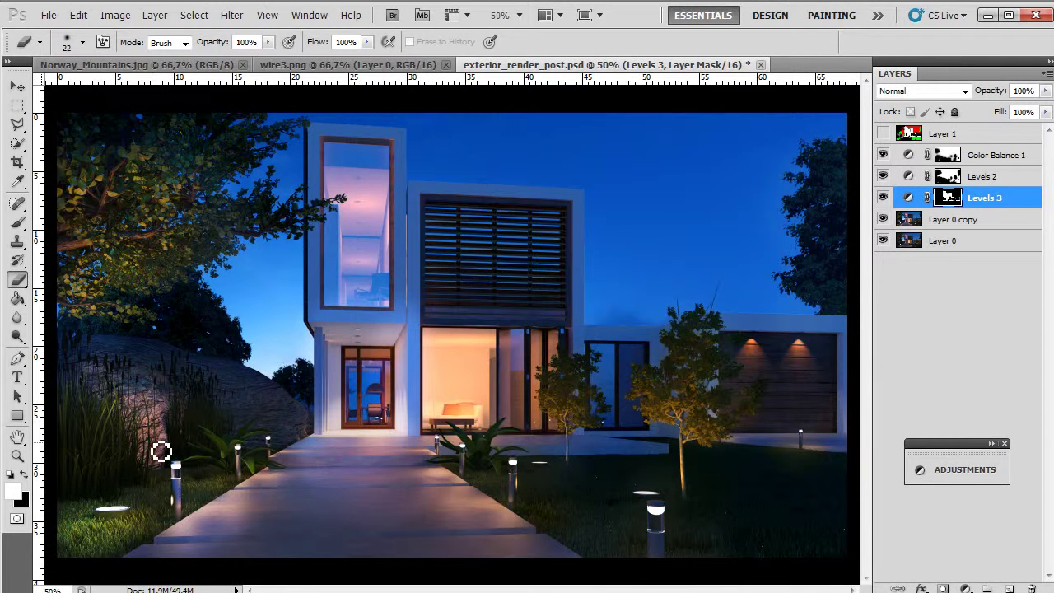
- Switch to the Rectangular Marquee tool, make Layer 0 copy active with nothing selected, and duplicate that layer
click(17, 106)
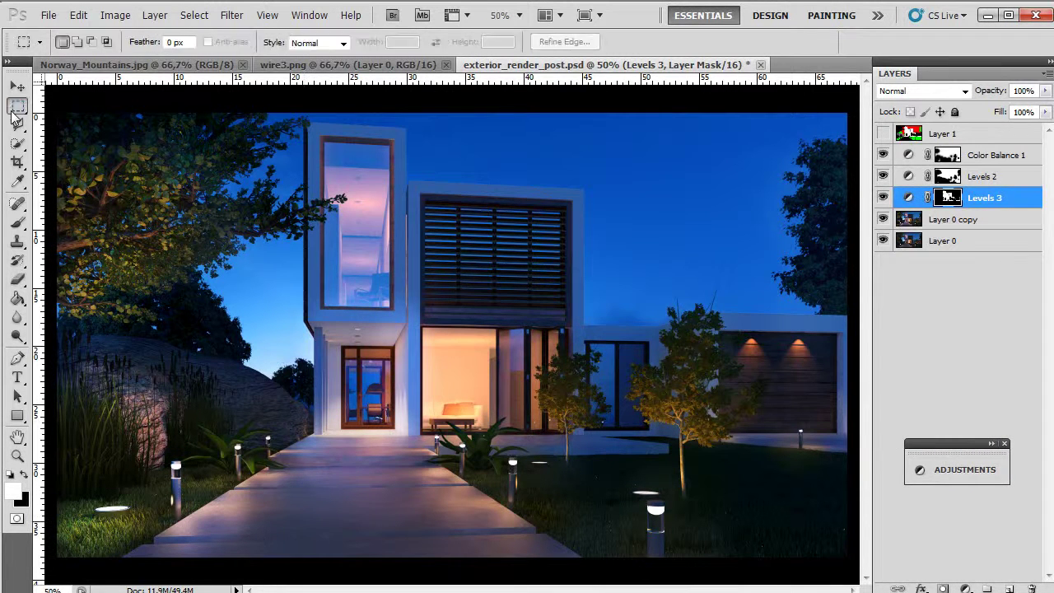
drag(200, 435, 53, 558)
click(968, 219)
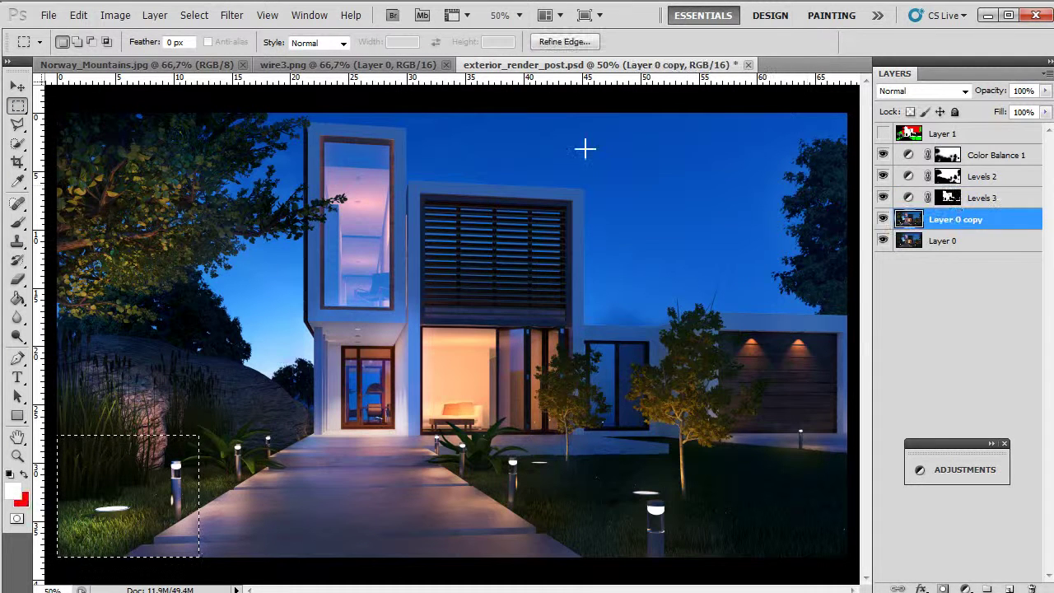
click(231, 15)
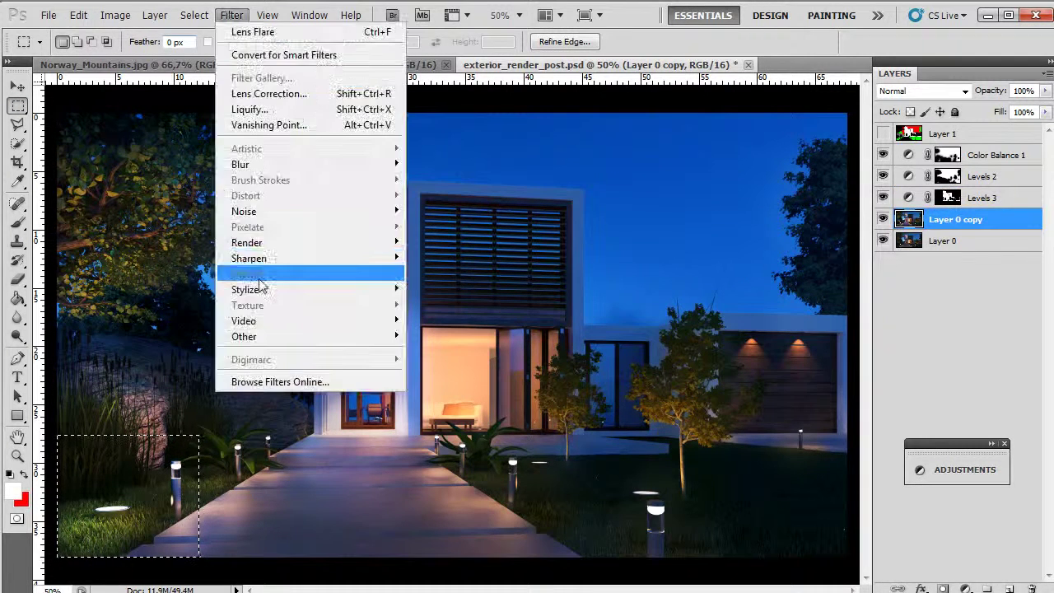
click(894, 320)
click(721, 350)
click(883, 240)
click(883, 219)
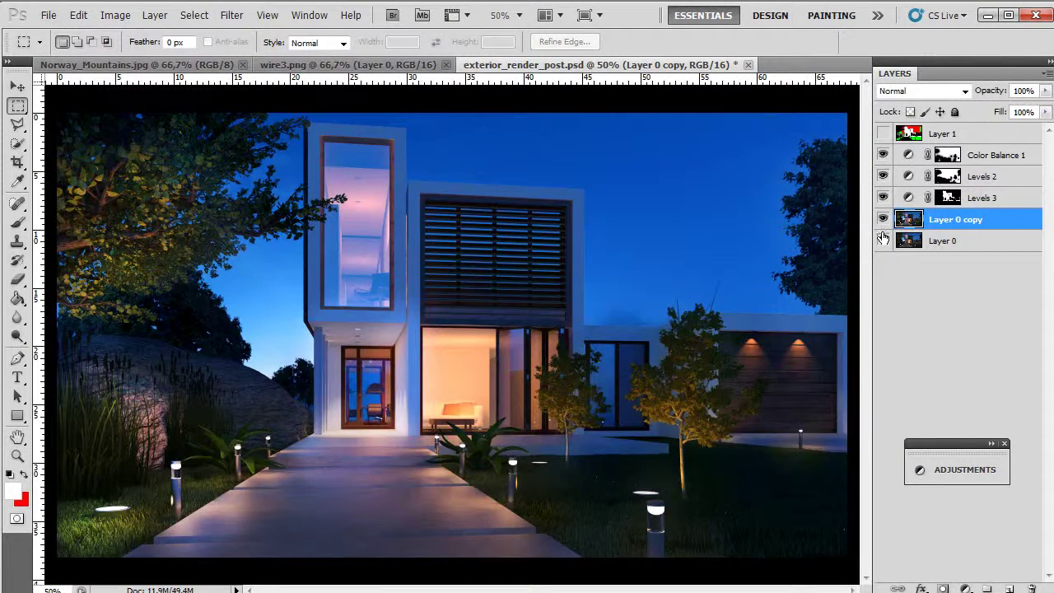
key(ctrl+j)
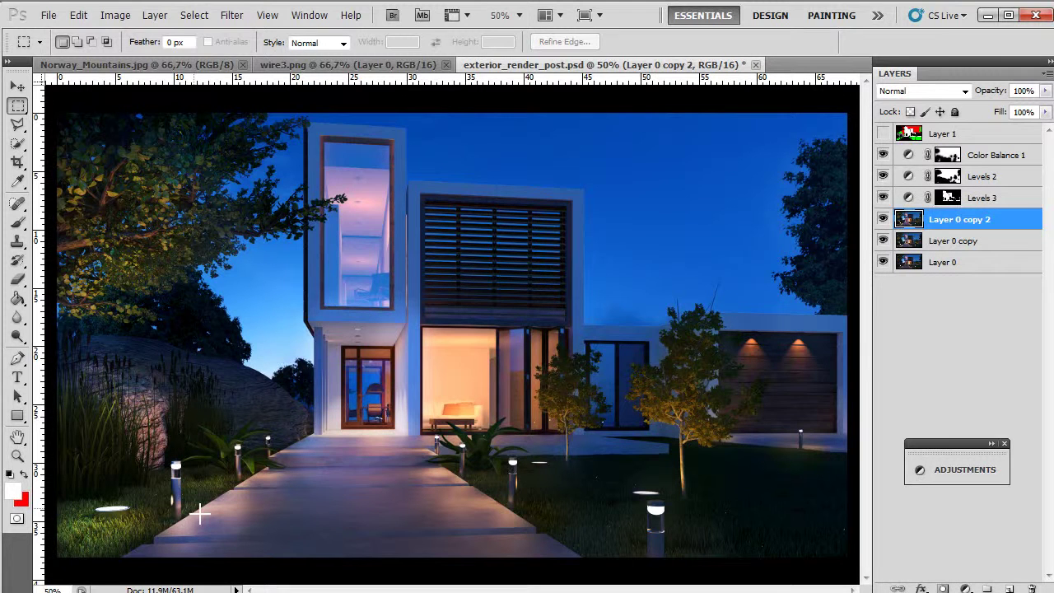
click(231, 15)
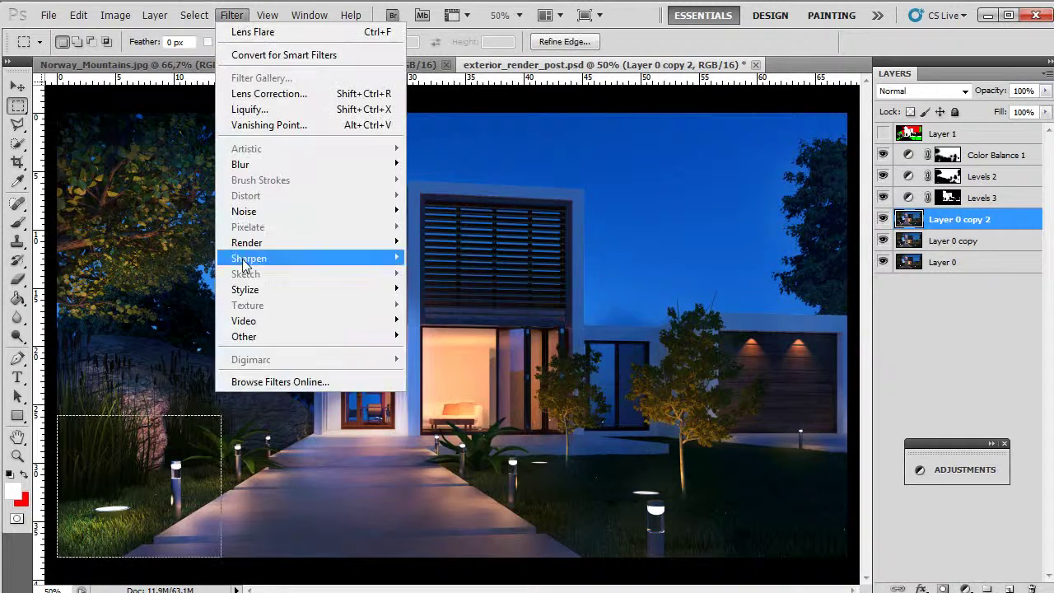
mouse_move(260, 259)
mouse_move(247, 242)
click(160, 273)
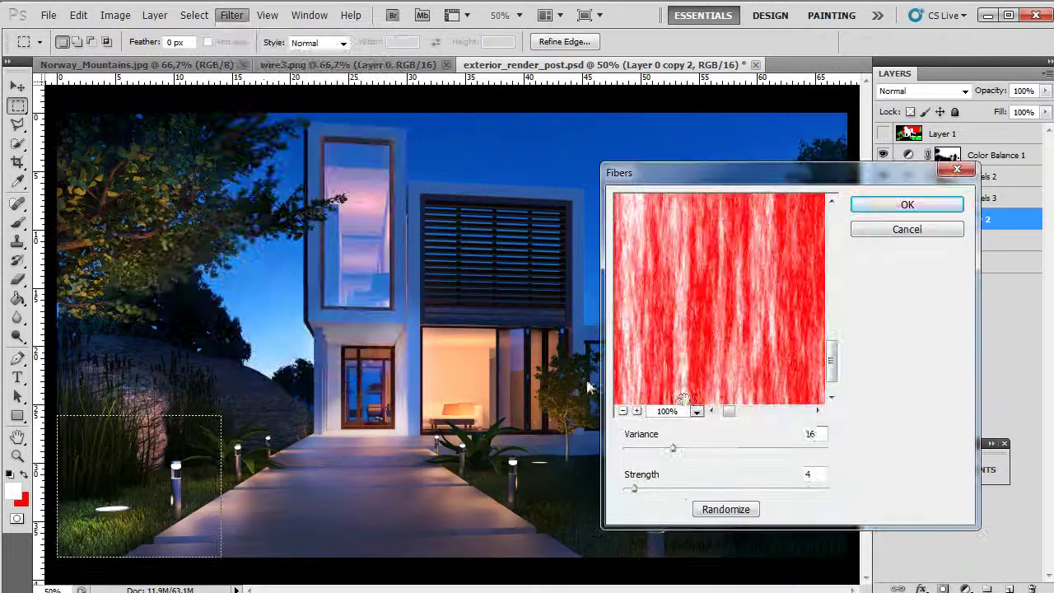
click(906, 230)
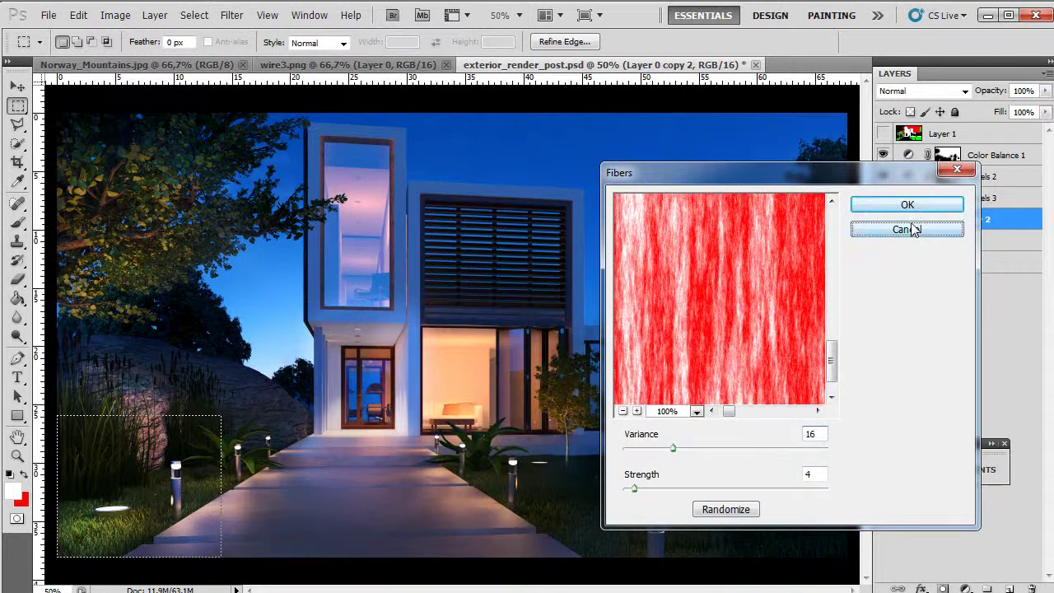
- Render a 105mm Prime lens flare at 93% brightness on the ground light in the lawn left of the walkway
click(231, 15)
mouse_move(260, 247)
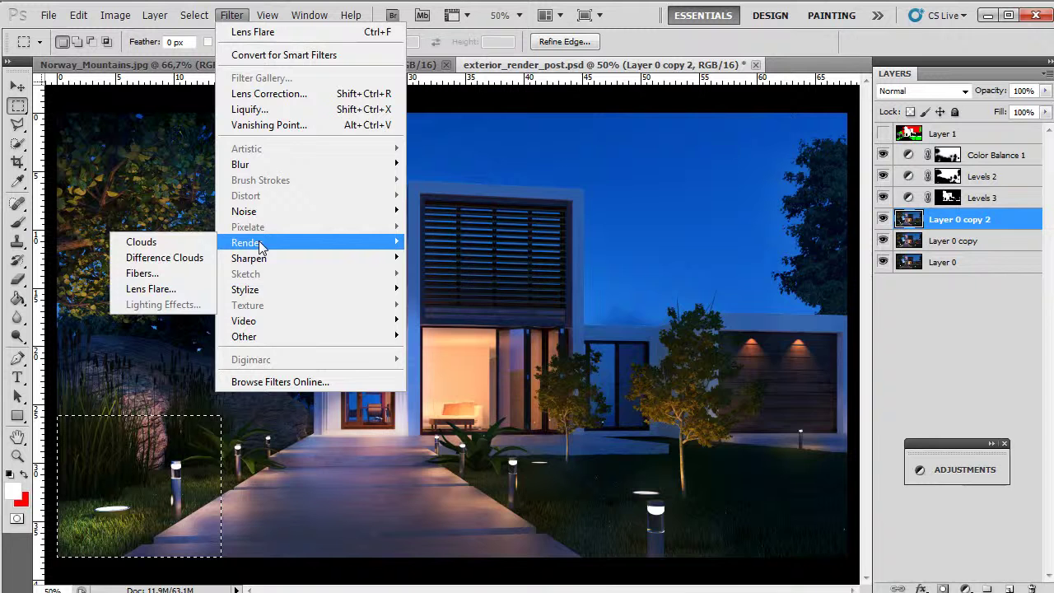
click(150, 288)
click(663, 419)
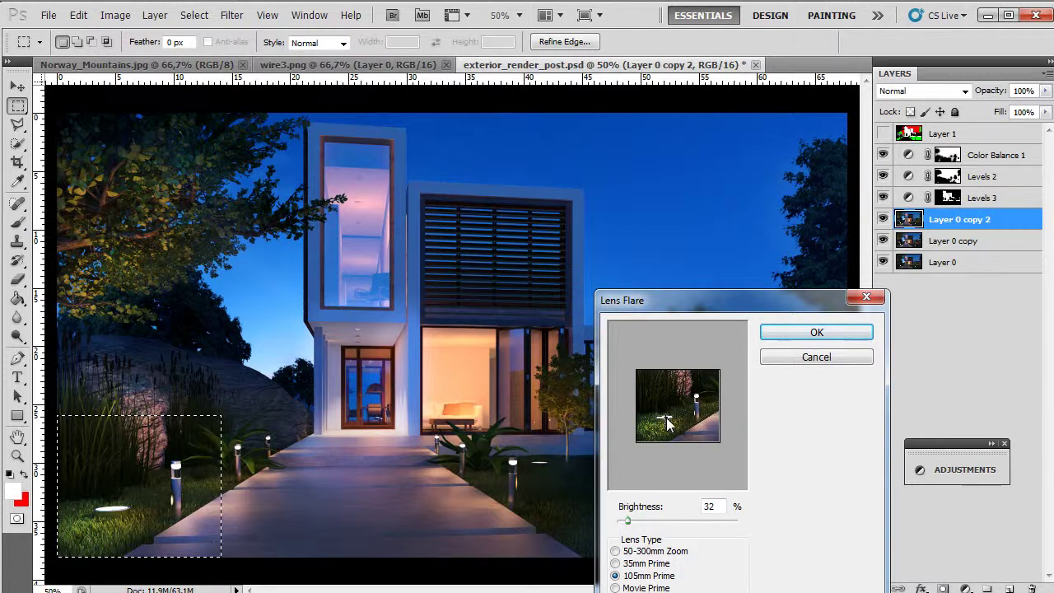
mouse_move(646, 528)
mouse_down()
mouse_move(669, 522)
mouse_move(651, 524)
mouse_up()
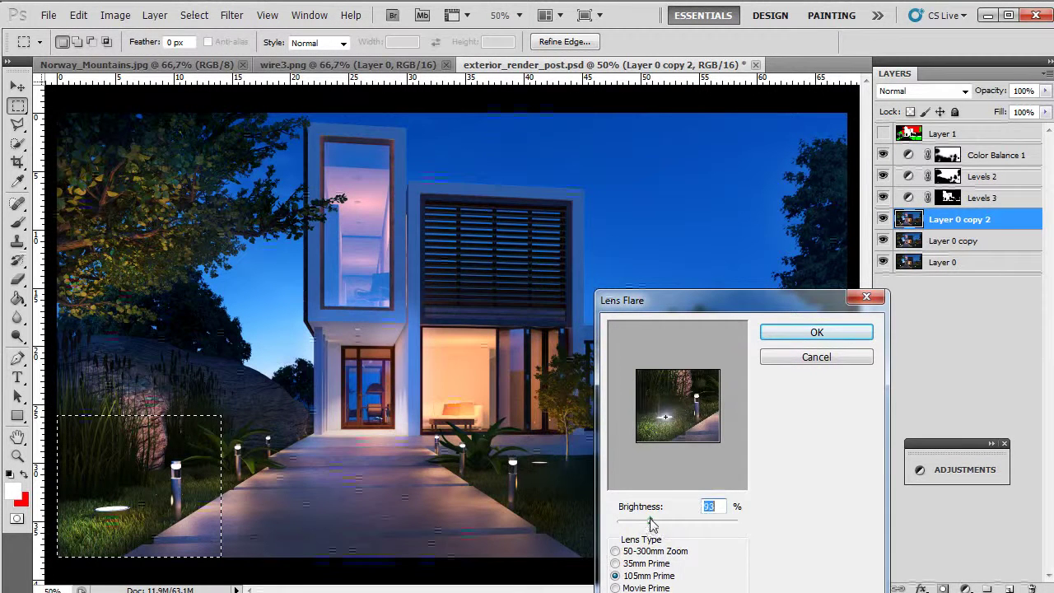
click(778, 331)
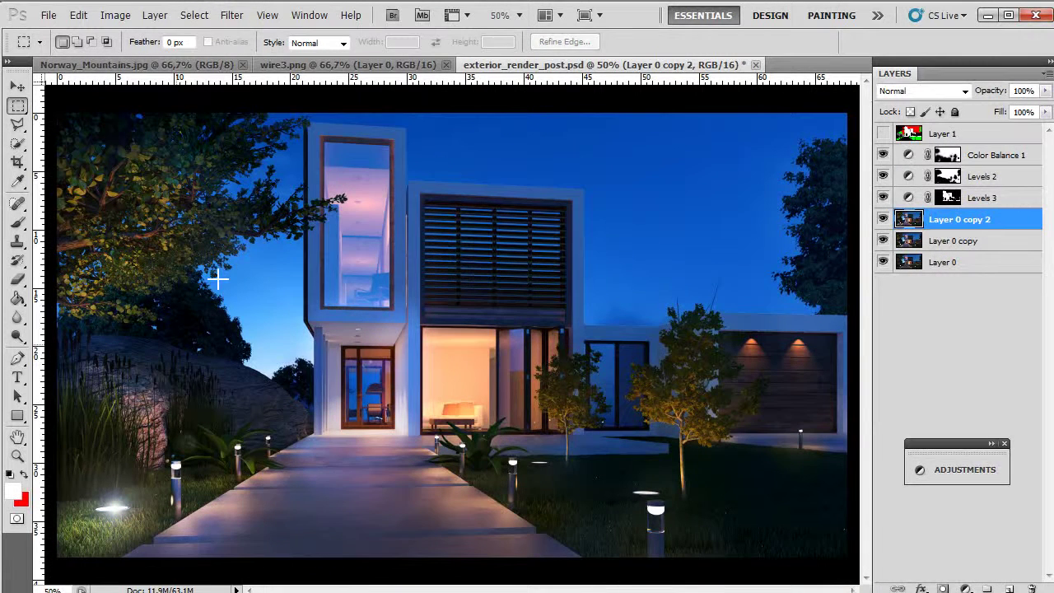
- Render a 56% lens flare on the nearest bollard lamp left of the walkway within a marquee selection, and deselect
click(231, 15)
mouse_move(247, 242)
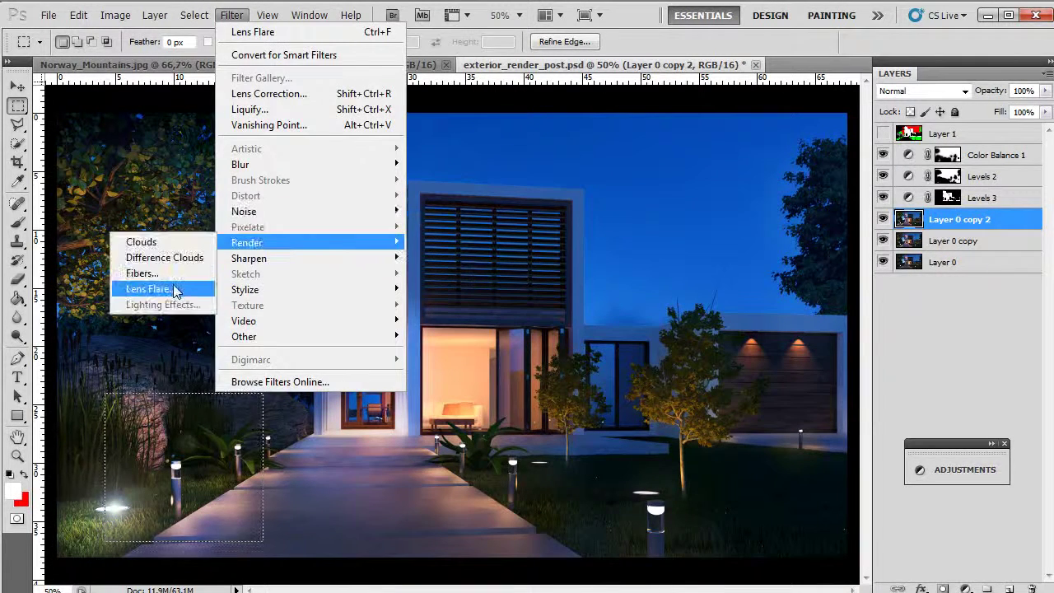
click(176, 288)
drag(684, 418, 678, 407)
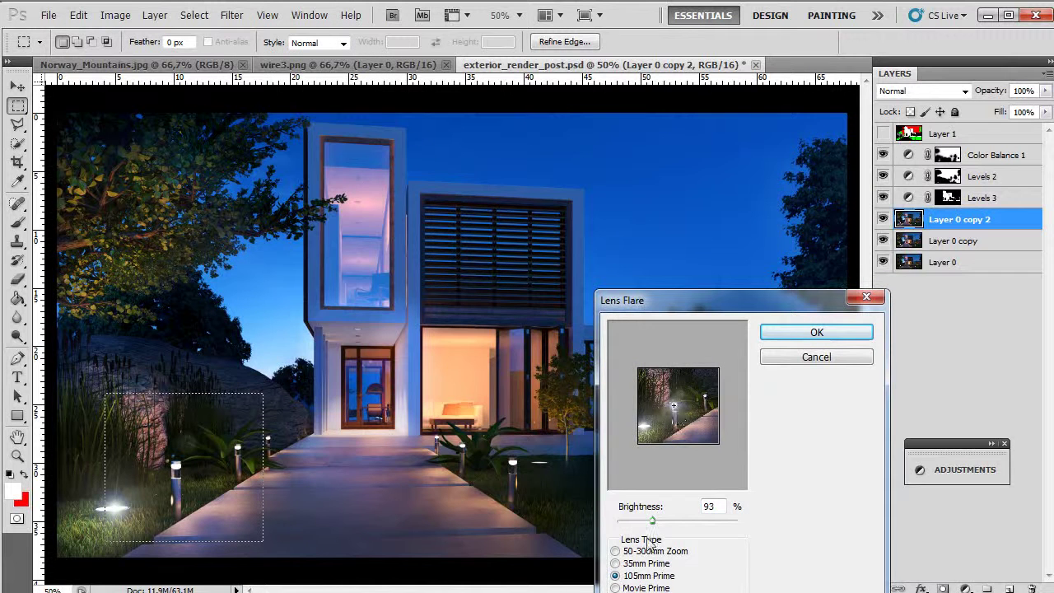
click(778, 334)
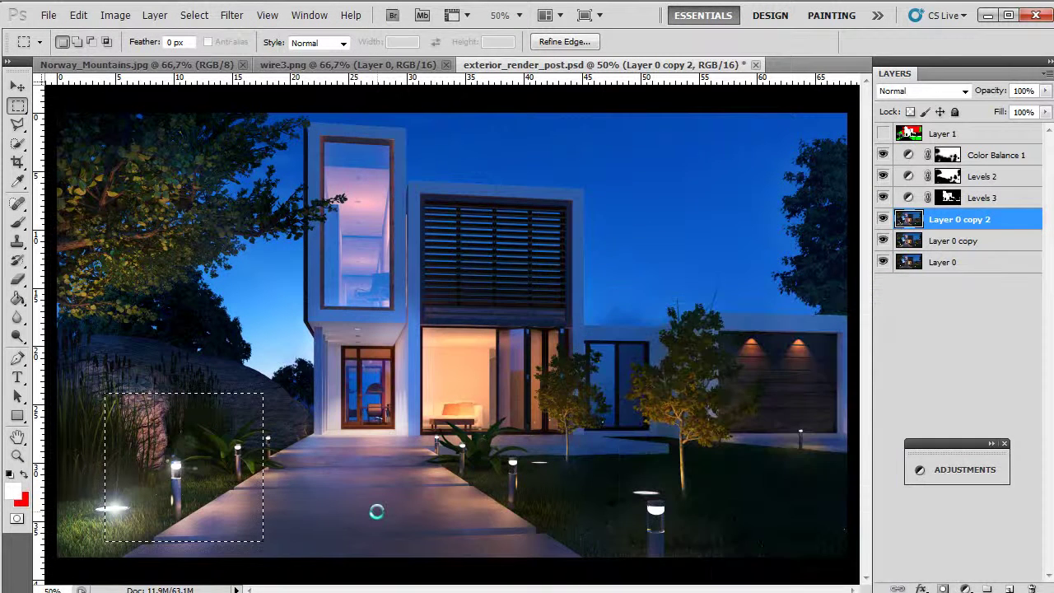
key(ctrl+d)
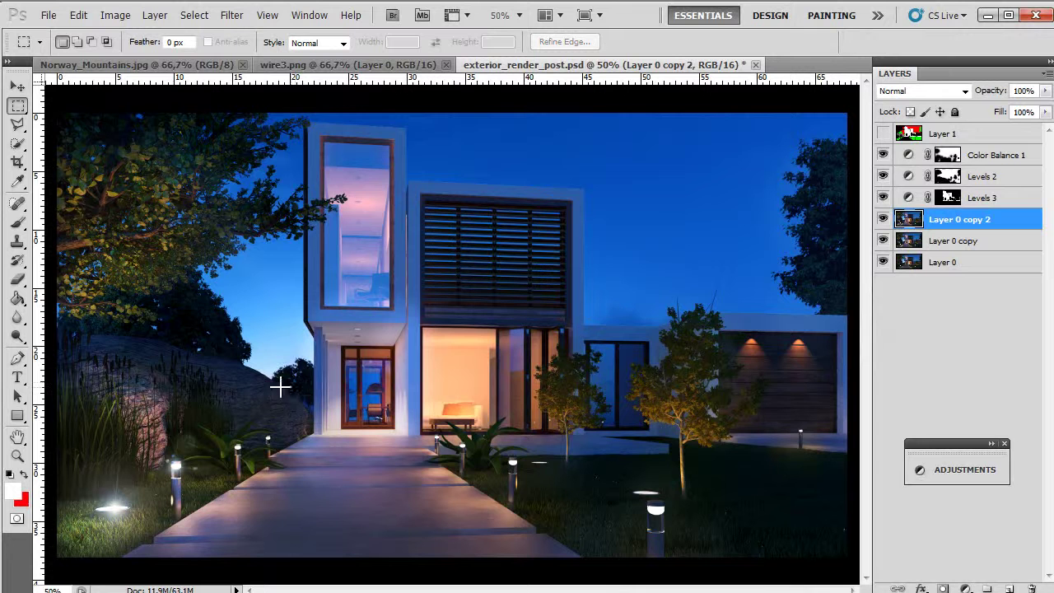
- Select the area around the second bollard left of the walkway, render a 56% lens flare on its lamp, and deselect
drag(277, 429, 202, 490)
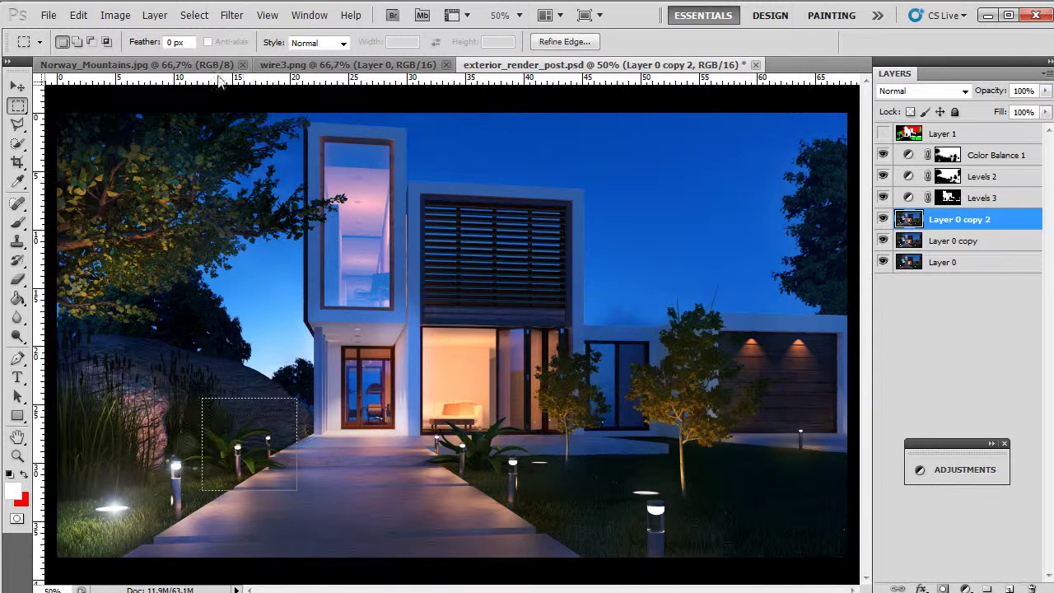
click(232, 15)
mouse_move(272, 239)
click(175, 289)
click(666, 412)
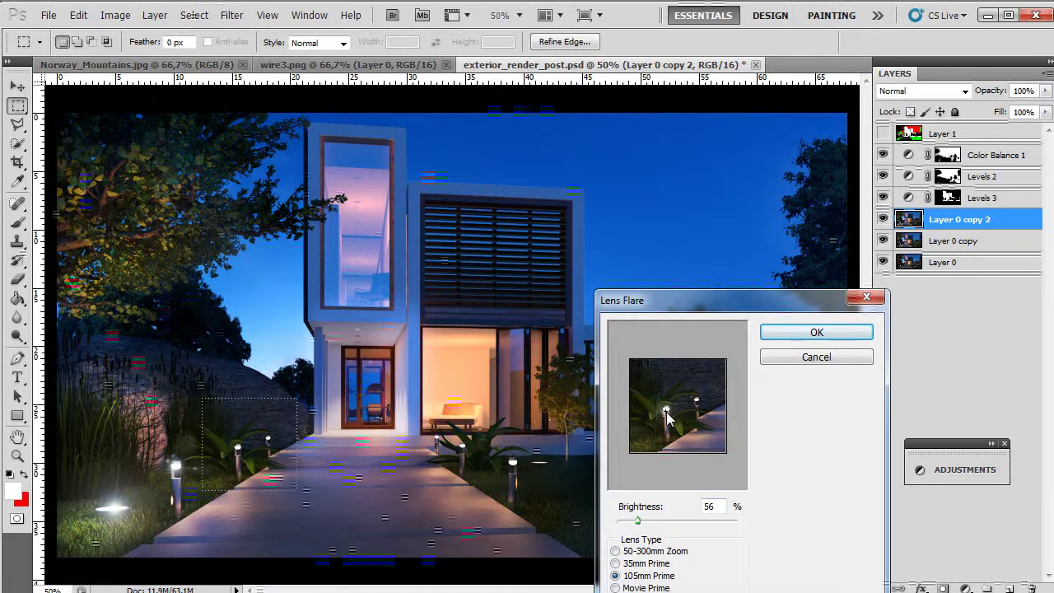
click(815, 331)
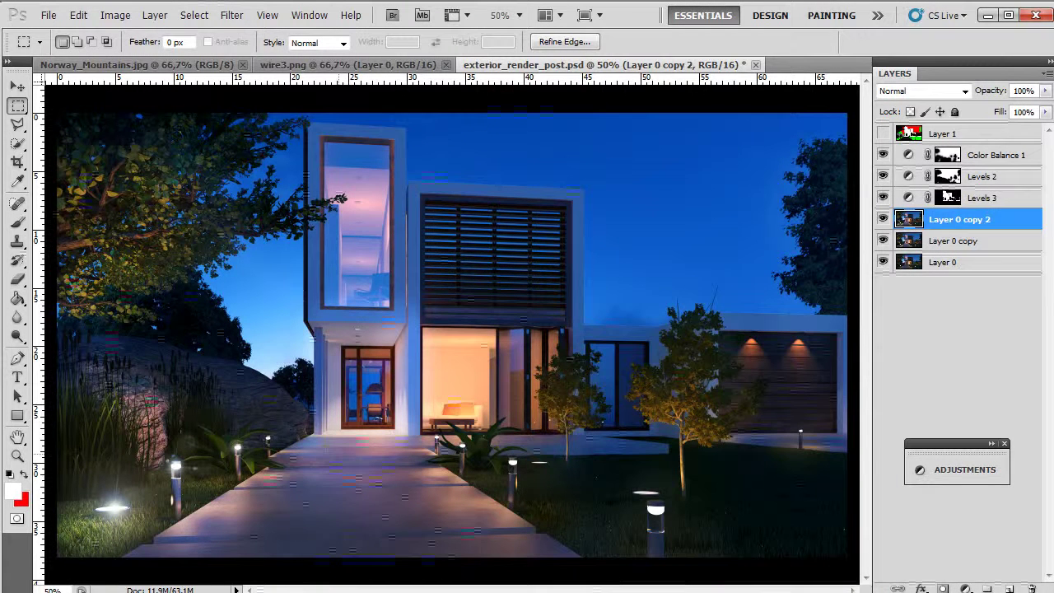
click(346, 458)
- Select the area around the farthest bollard left of the walkway and render a 56% lens flare on its lamp
mouse_move(300, 413)
mouse_down()
mouse_move(263, 462)
mouse_move(232, 470)
mouse_up()
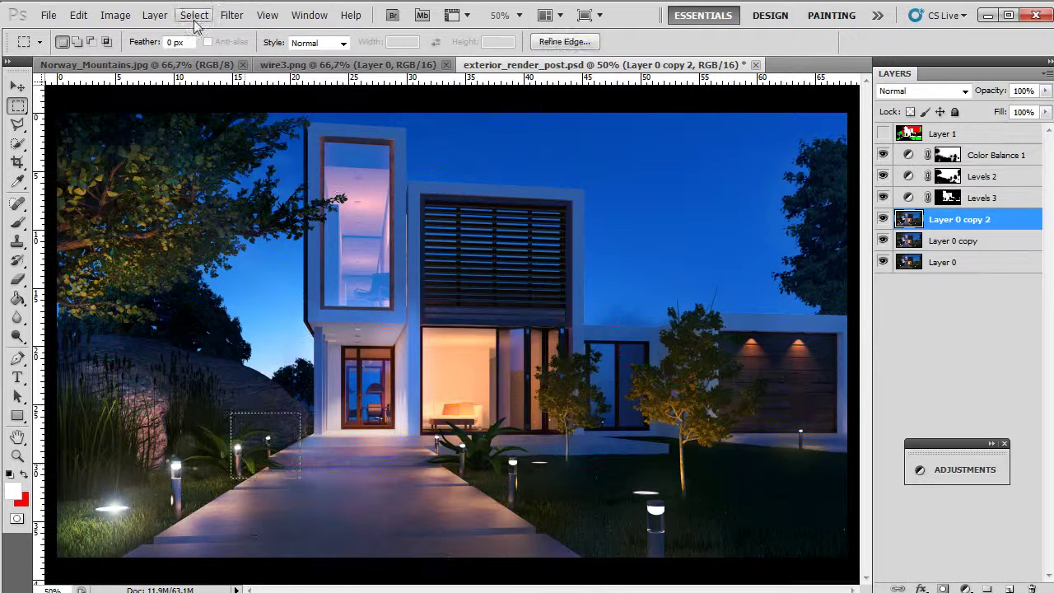
click(232, 15)
mouse_move(276, 241)
click(161, 289)
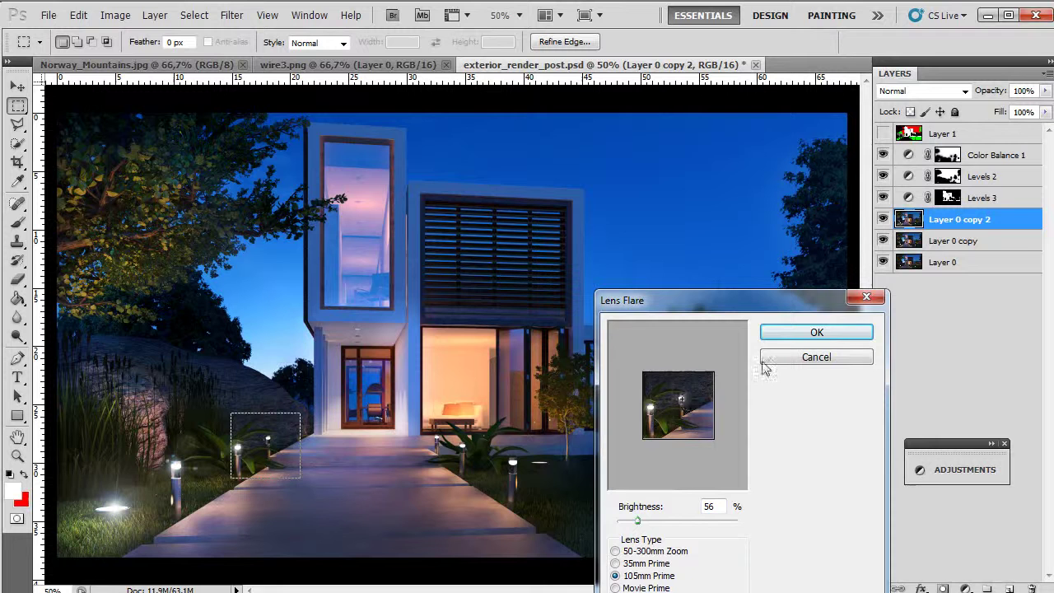
click(802, 332)
- Select the area around the large bollard on the right lawn, render a 68% lens flare on its lamp, and deselect
drag(723, 453, 558, 557)
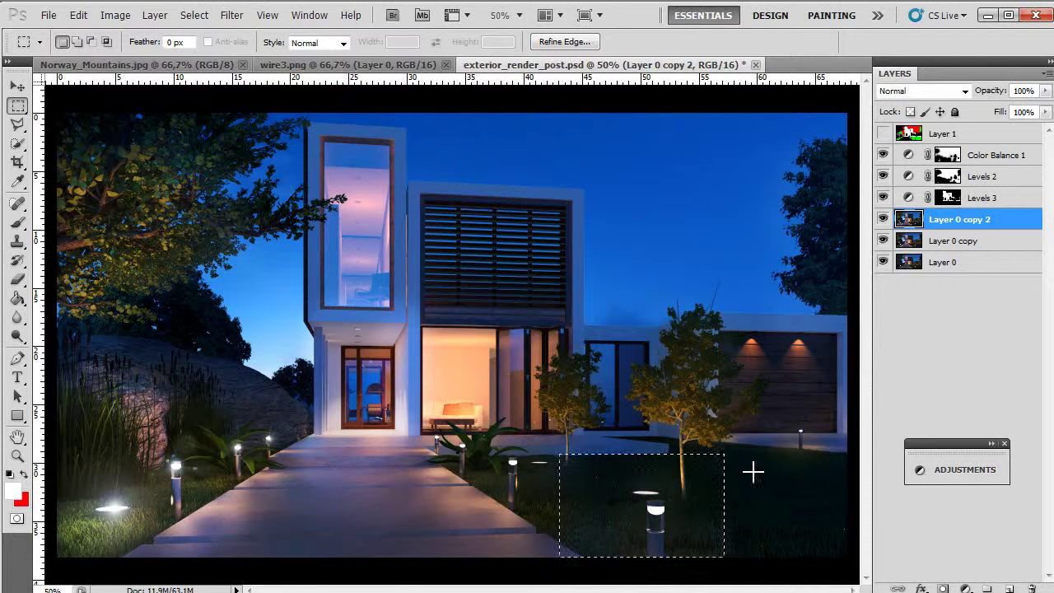
drag(724, 424, 583, 557)
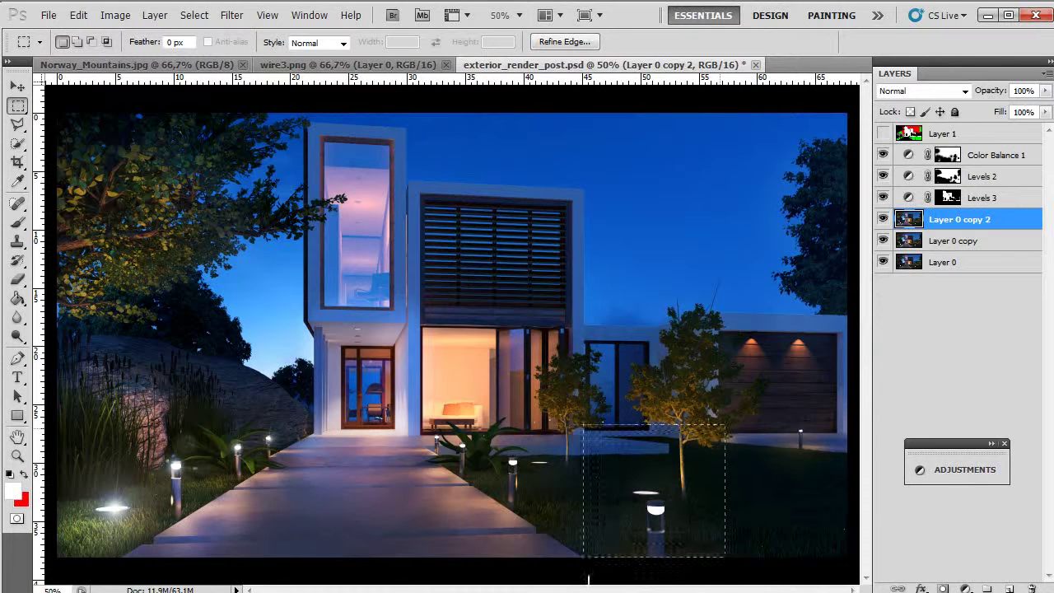
click(232, 15)
mouse_move(243, 172)
click(161, 289)
click(679, 418)
drag(638, 521, 642, 522)
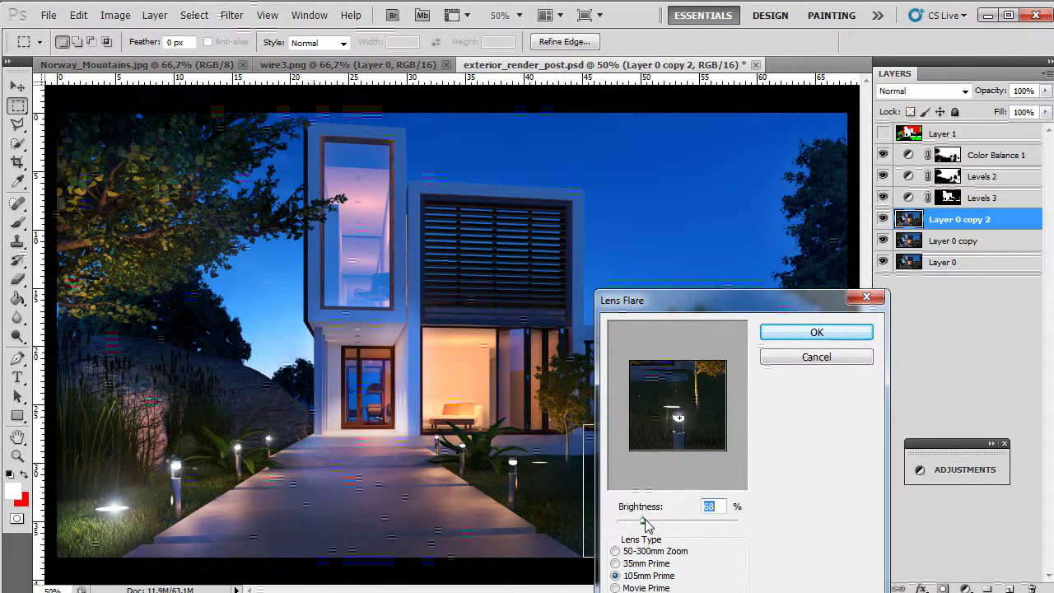
click(815, 331)
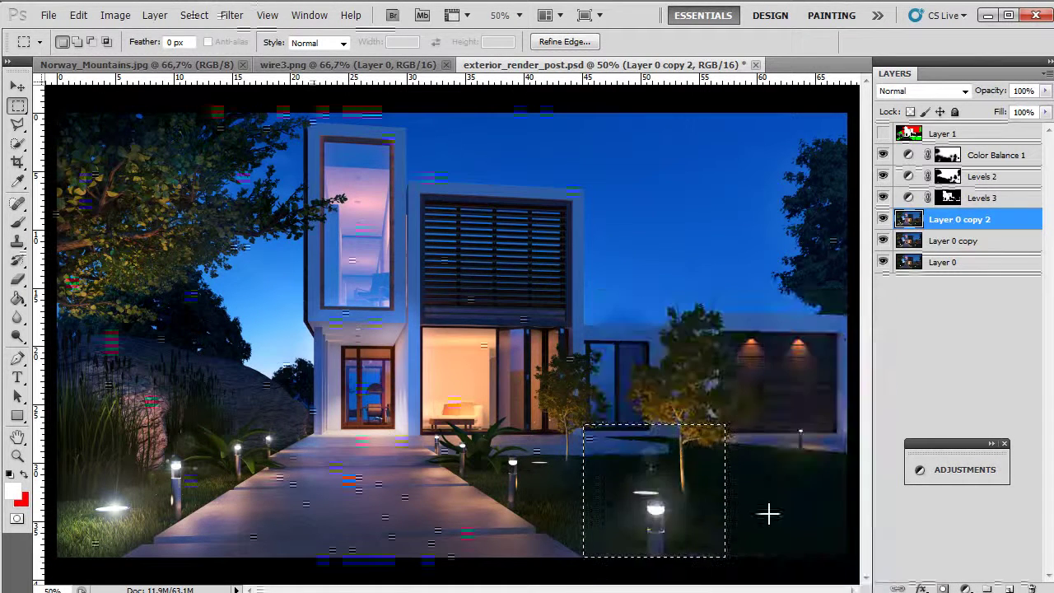
key(ctrl+d)
- Select the area around the ground light behind the large bollard, render a lens flare of about 70% on it, and deselect
drag(707, 434, 582, 540)
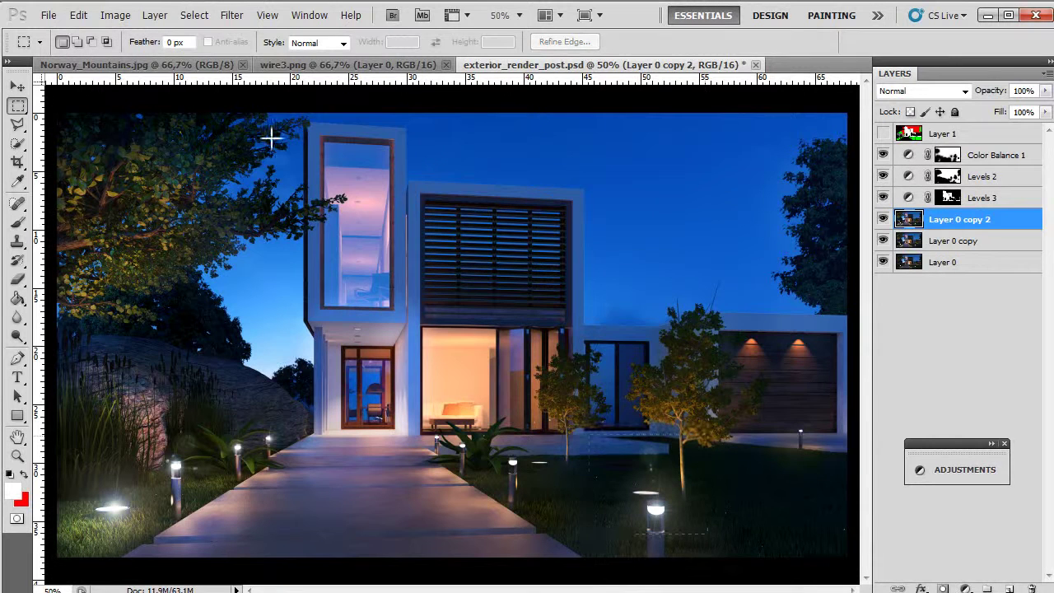
click(232, 15)
mouse_move(247, 242)
click(153, 288)
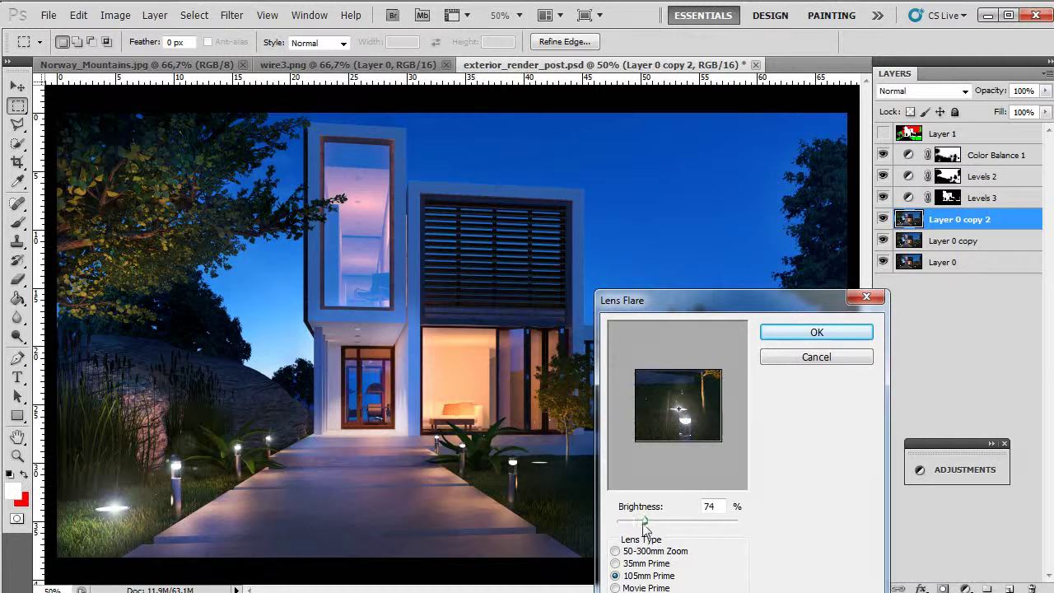
click(815, 331)
key(ctrl+d)
- Select the area around the nearest bollard at the walkway's right edge, render a 68% lens flare on its lamp, and deselect
drag(567, 418, 452, 516)
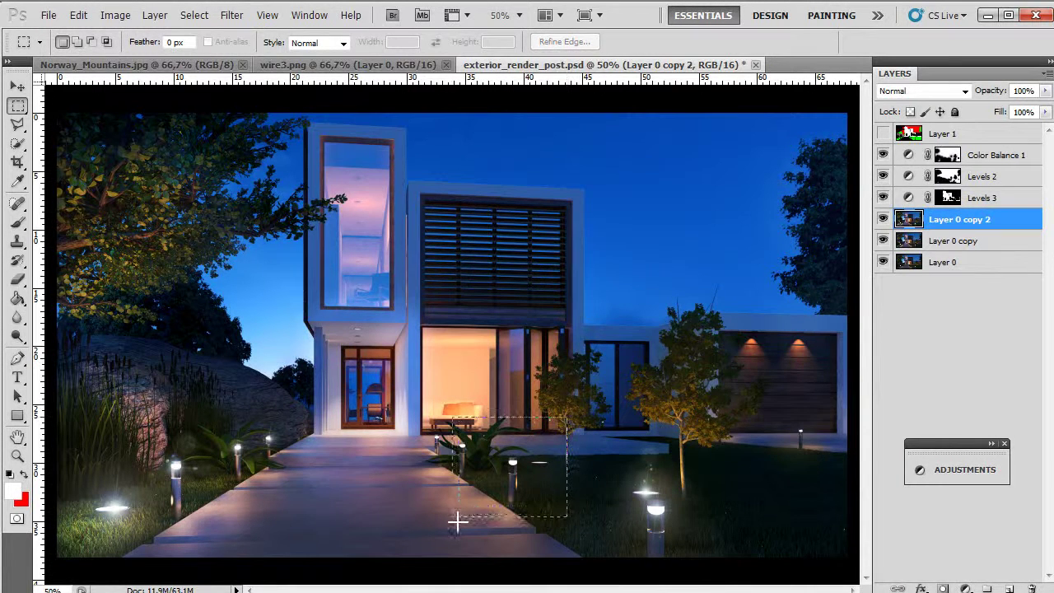
click(232, 15)
mouse_move(249, 244)
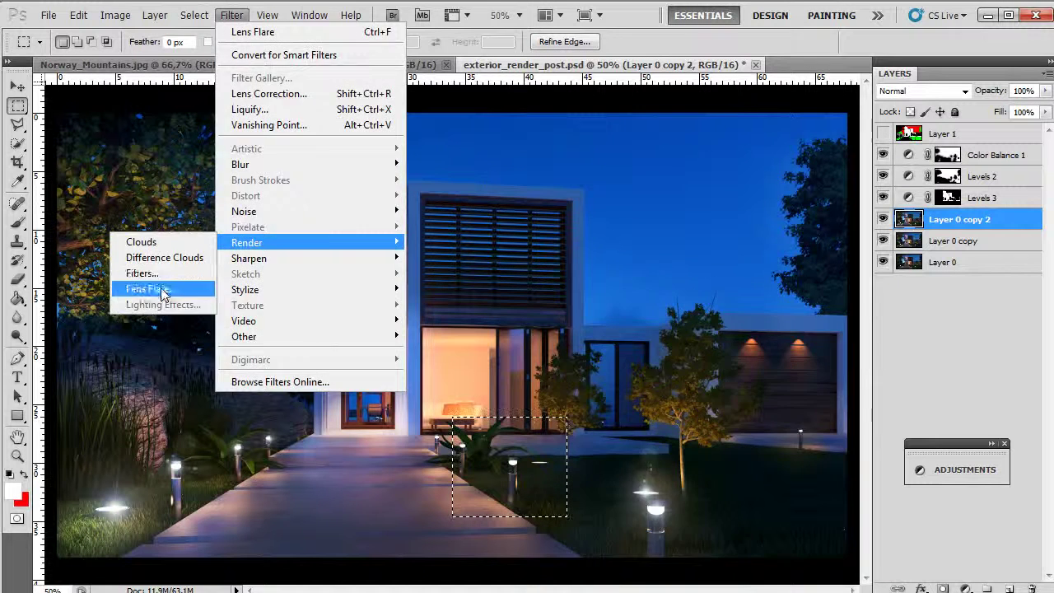
click(148, 286)
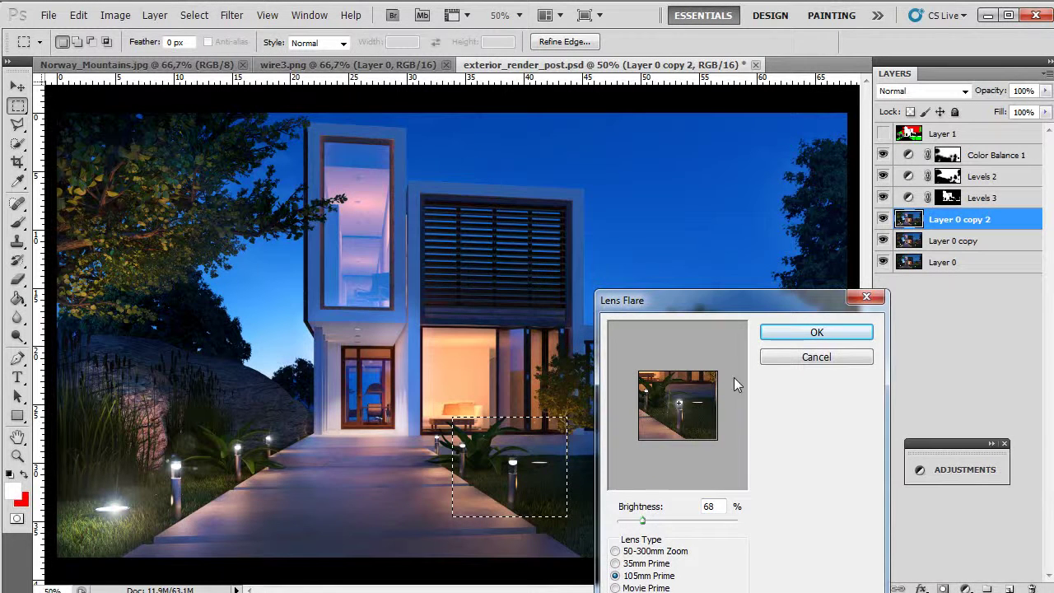
click(815, 333)
click(631, 475)
- Select the area around the bollard beside the right-hand plant and render a lens flare of about 50% brightness on its lamp
mouse_move(516, 402)
mouse_down()
mouse_move(456, 470)
mouse_move(405, 493)
mouse_up()
click(231, 15)
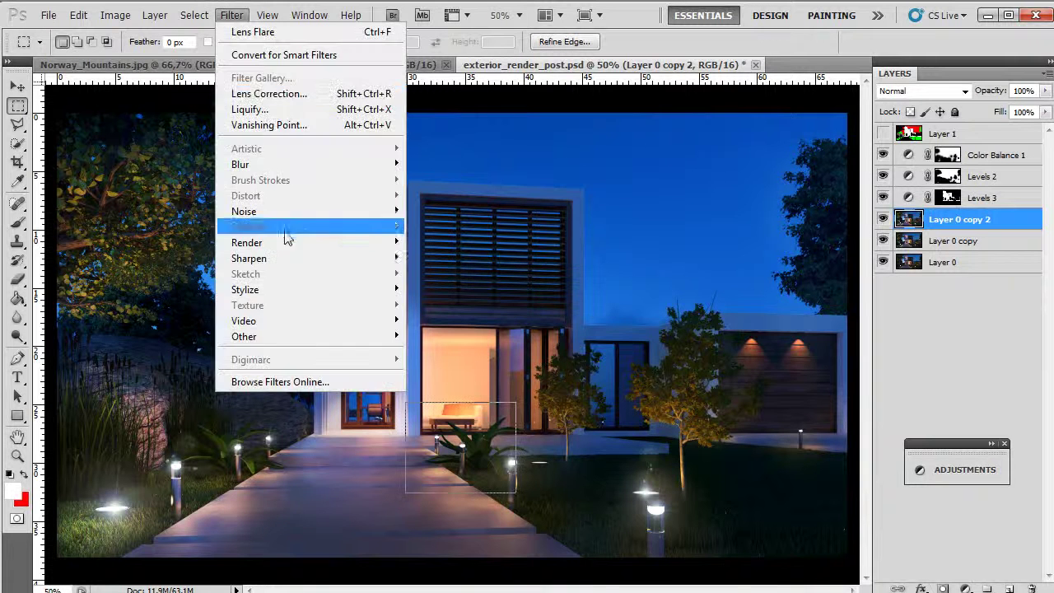
mouse_move(270, 245)
click(179, 290)
click(688, 409)
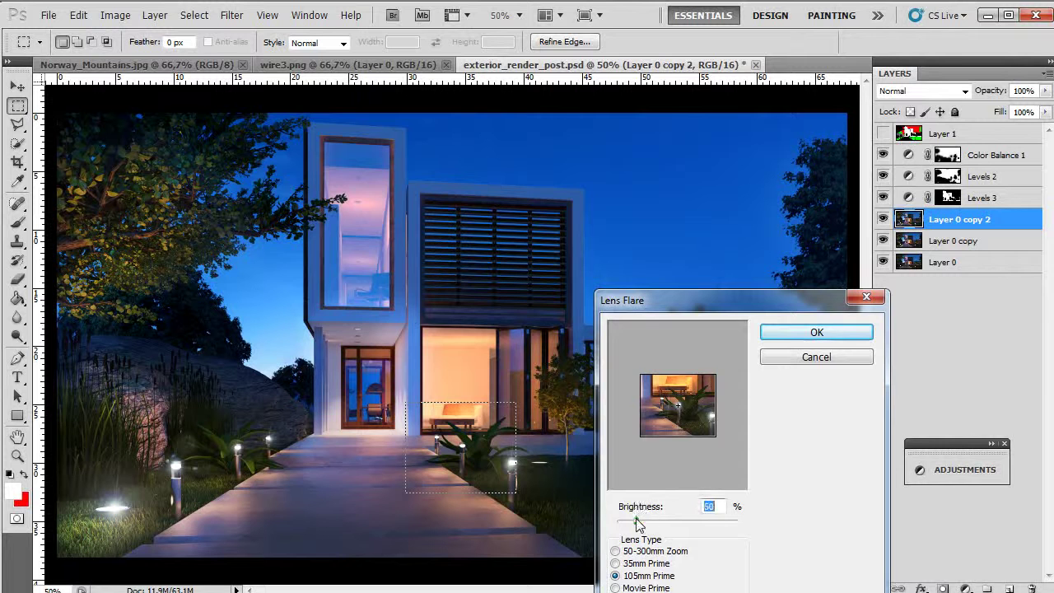
click(816, 332)
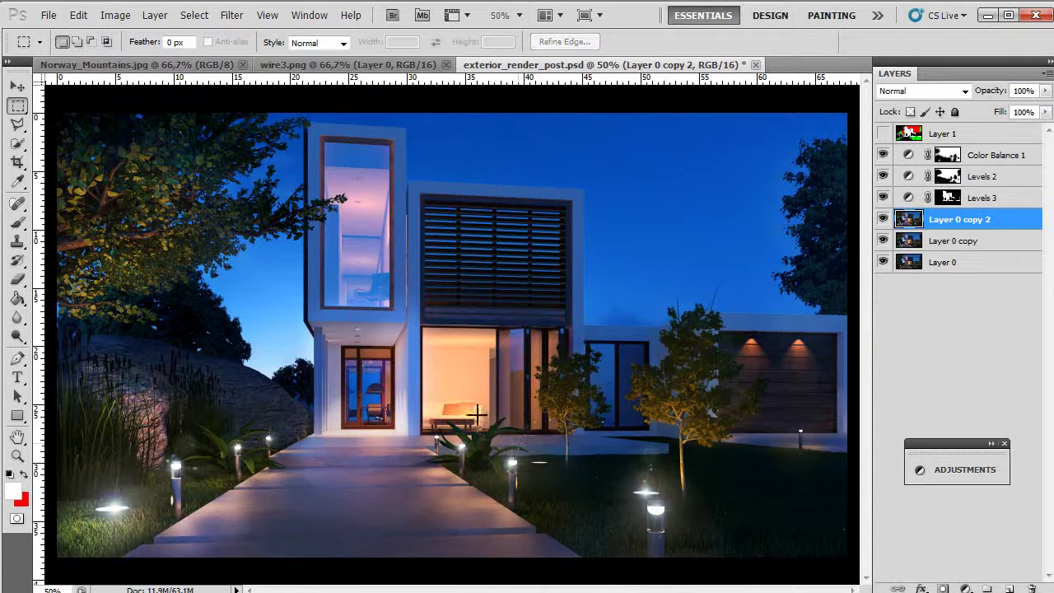
- Render a 52% lens flare on the farthest bollard lamp right of the walkway within a marquee selection, and deselect
click(231, 14)
mouse_move(258, 240)
click(187, 288)
click(681, 395)
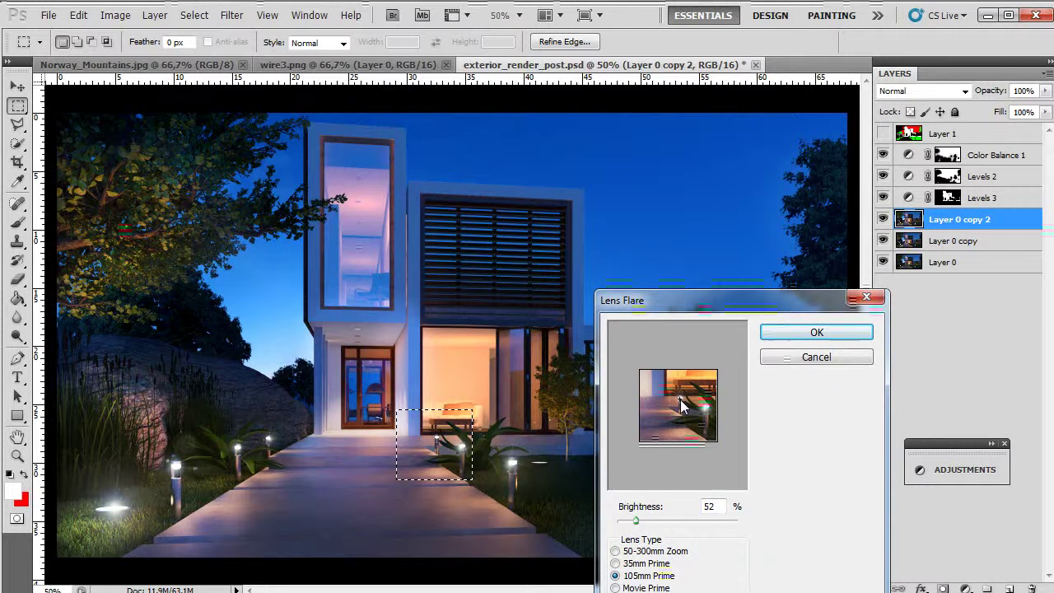
click(789, 334)
key(ctrl+d)
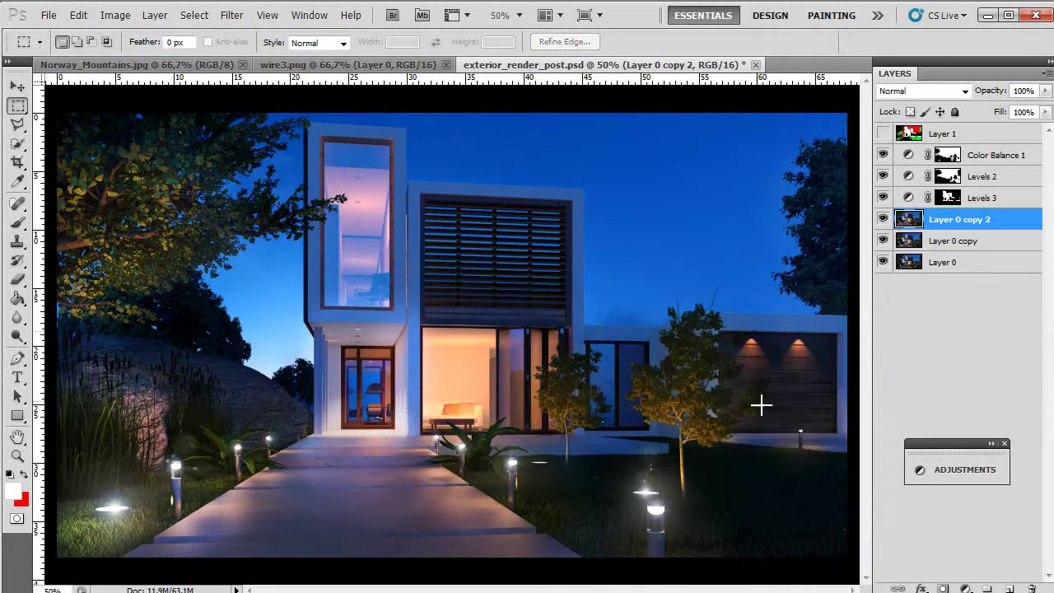
- Select the area around the small distant lamp below the garage wall, render a 32% lens flare on it, and deselect
drag(805, 461, 850, 488)
click(231, 14)
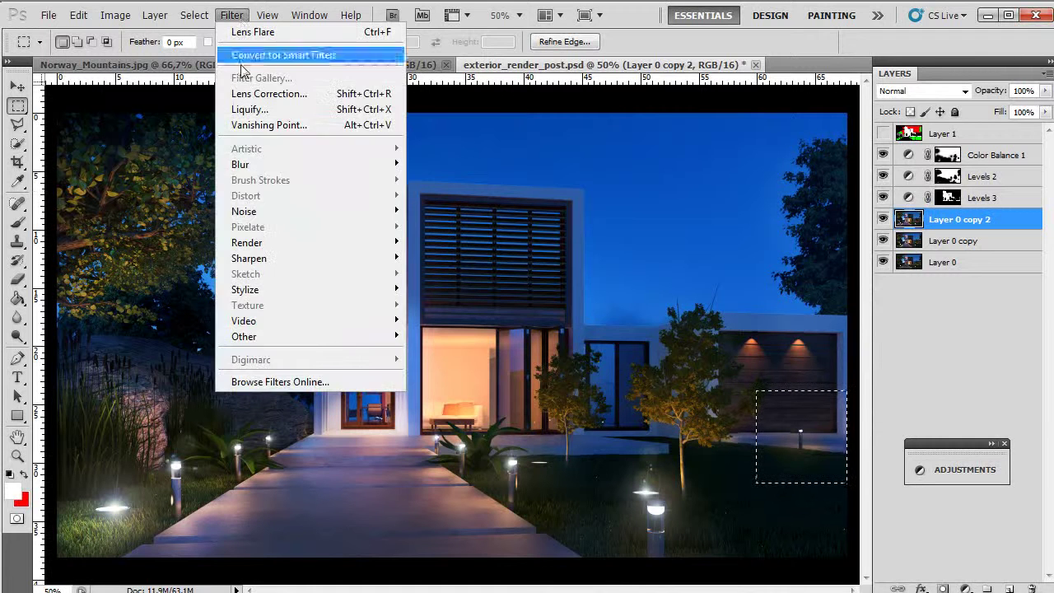
mouse_move(247, 240)
click(156, 290)
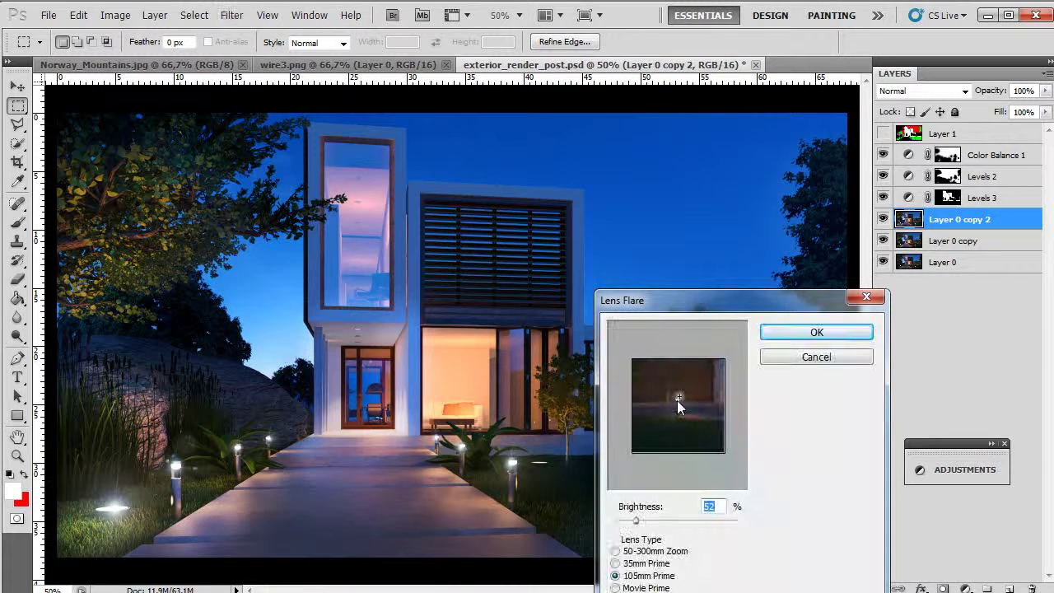
drag(635, 521, 627, 521)
click(778, 332)
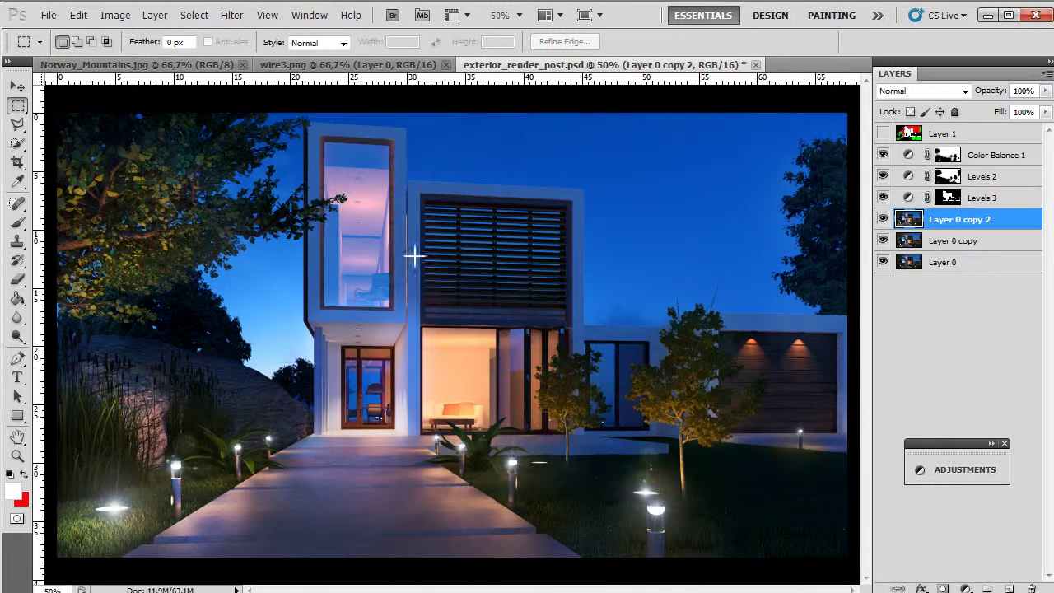
- Select the upper part of the tower window and render a 44% lens flare on its uppermost ceiling light
drag(308, 129, 397, 242)
click(231, 15)
mouse_move(277, 247)
click(150, 288)
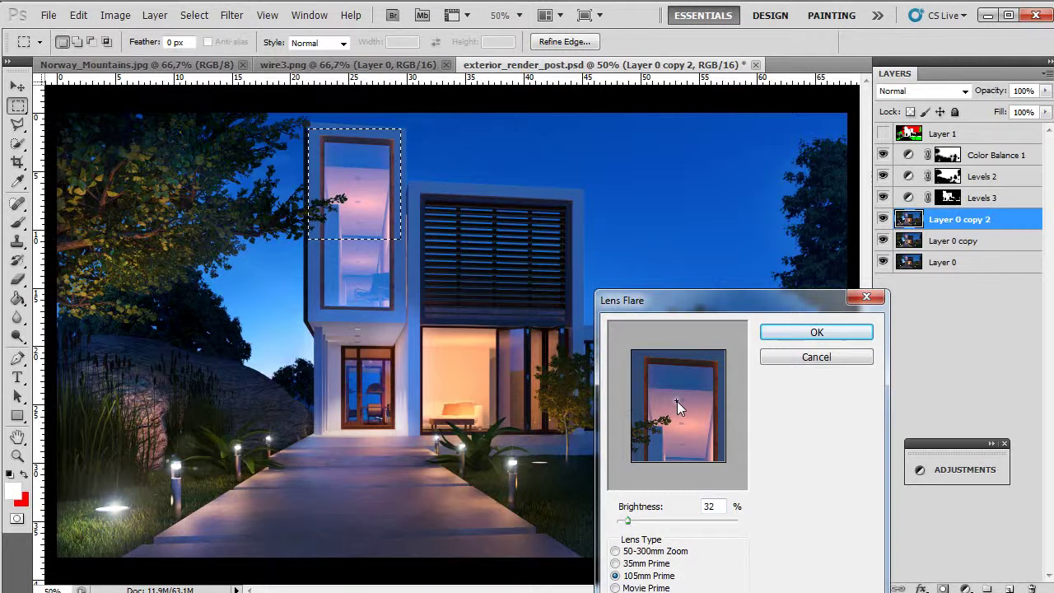
drag(627, 520, 633, 520)
click(783, 332)
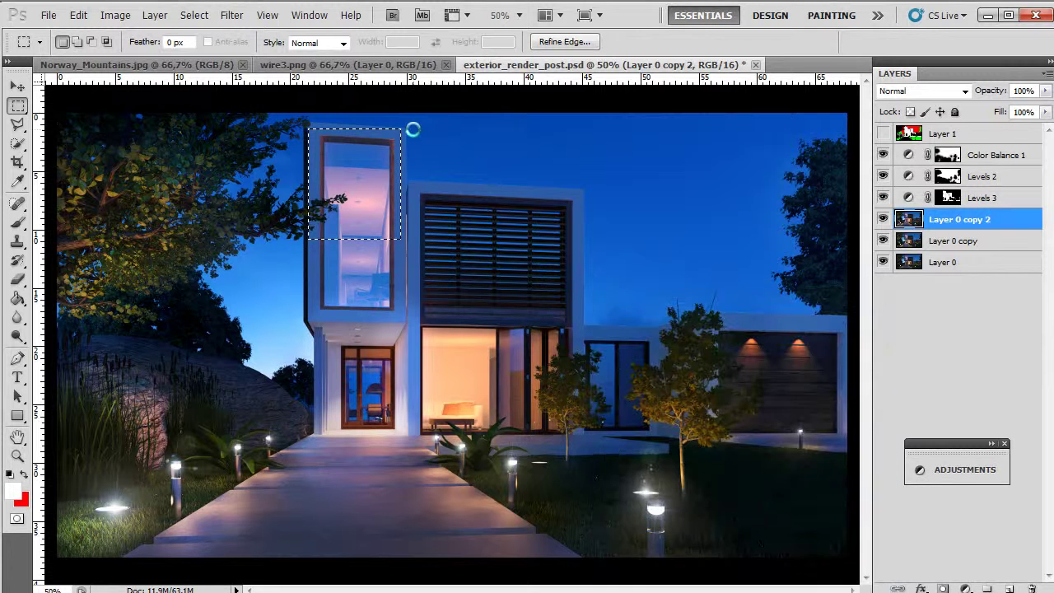
- Select the middle of the tower window and render a 44% lens flare on its second ceiling light
drag(404, 256, 311, 165)
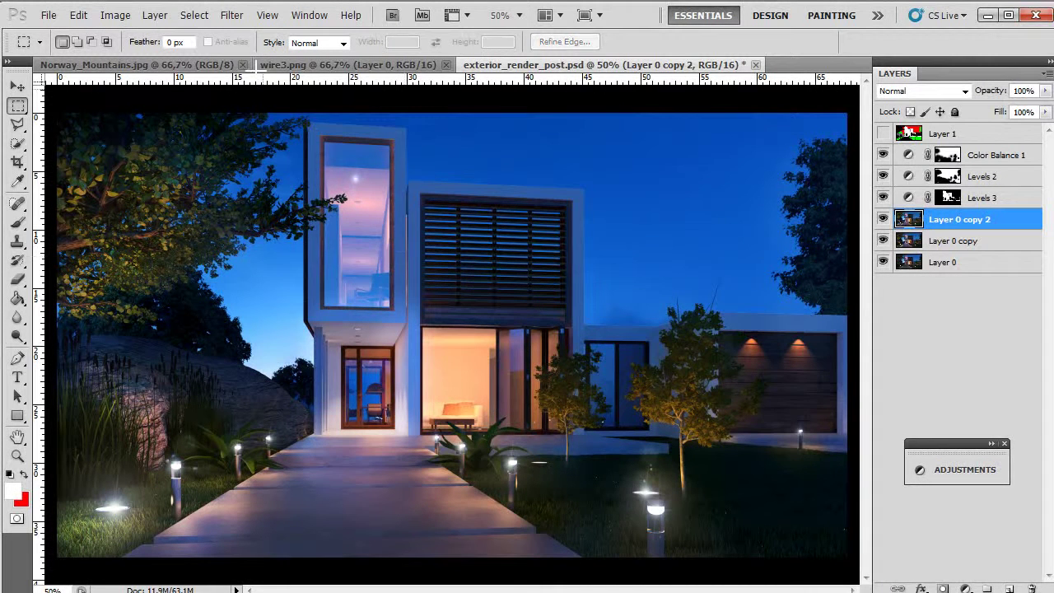
click(234, 16)
mouse_move(245, 239)
click(151, 284)
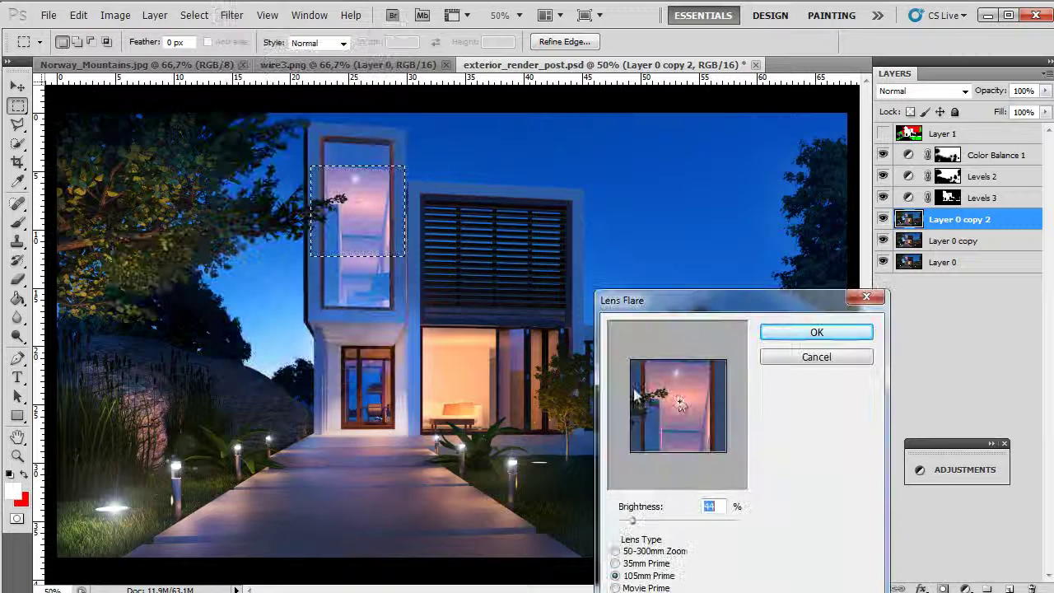
drag(680, 403, 679, 398)
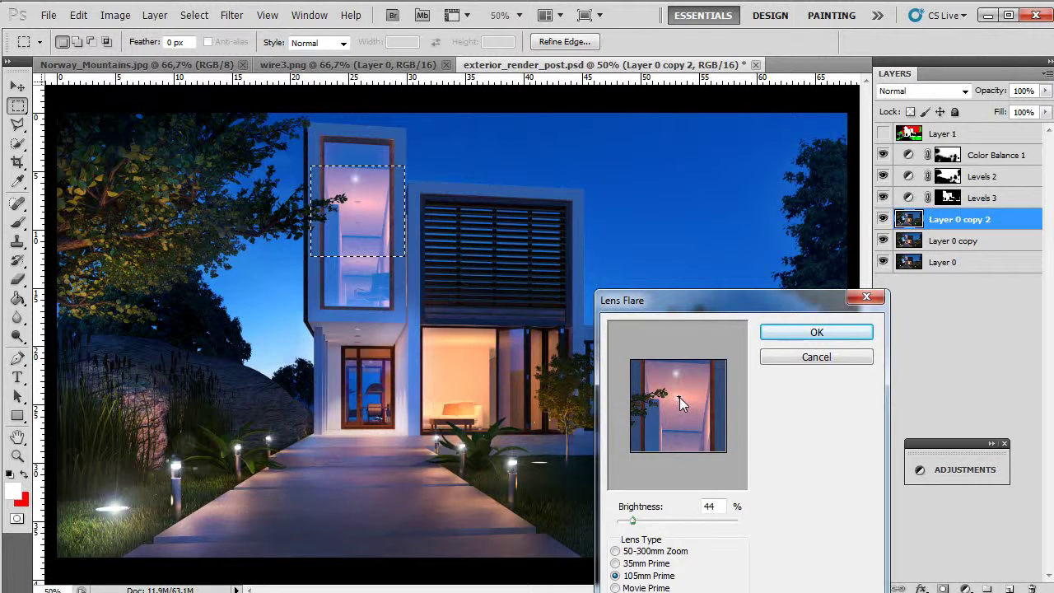
click(811, 332)
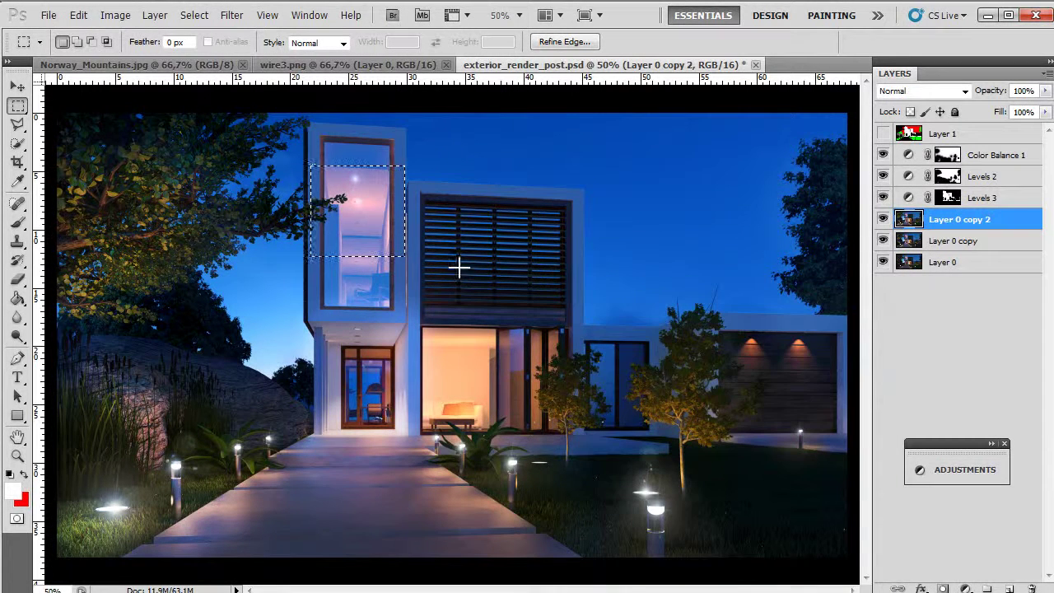
- Reselect a slightly lower area of the tower window and render a 44% lens flare on its third ceiling light
drag(388, 259, 317, 184)
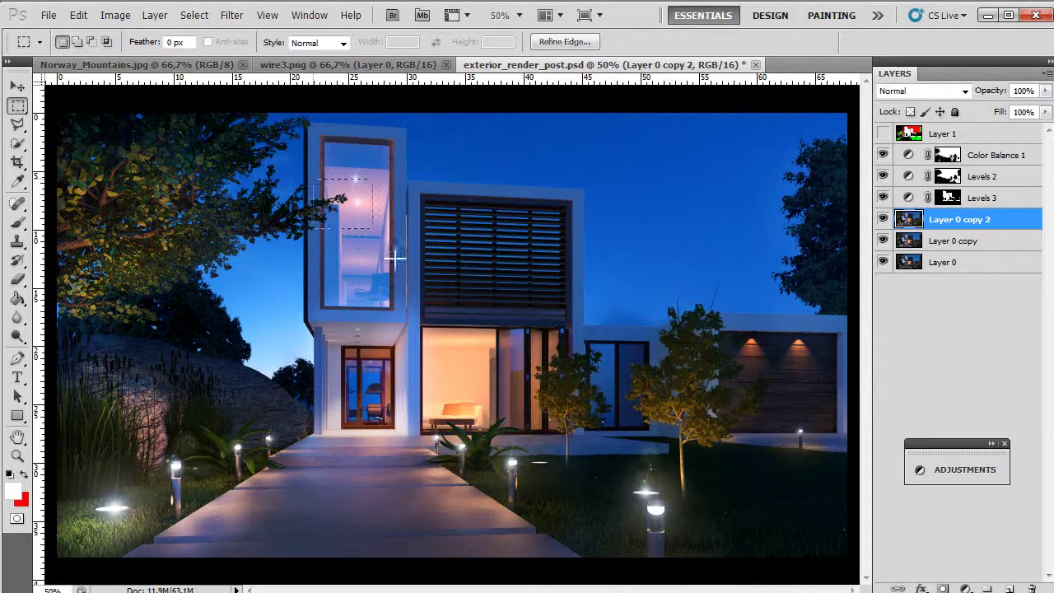
click(232, 15)
mouse_move(247, 240)
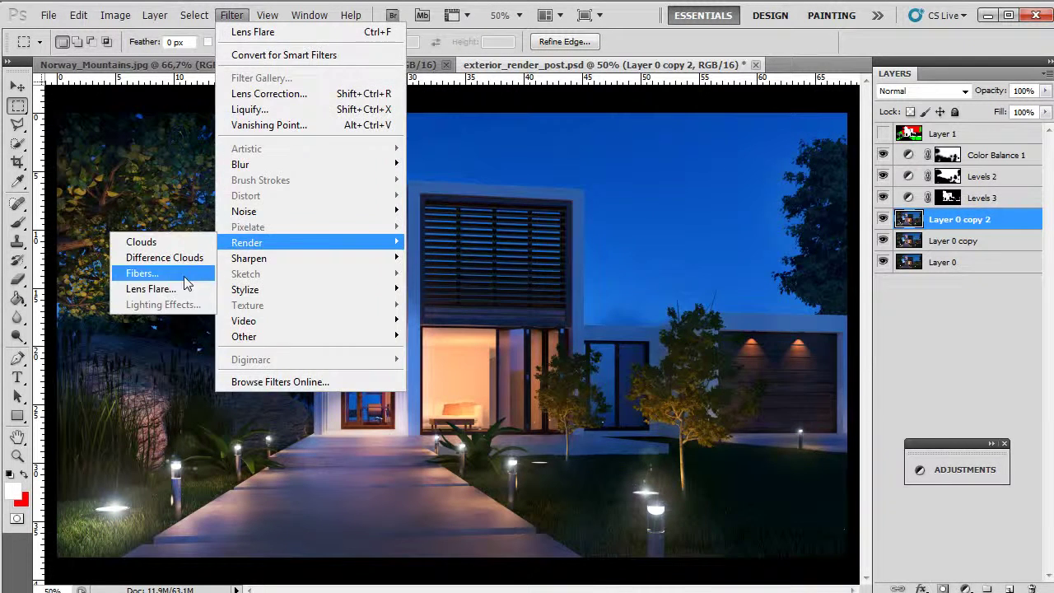
click(150, 287)
click(677, 403)
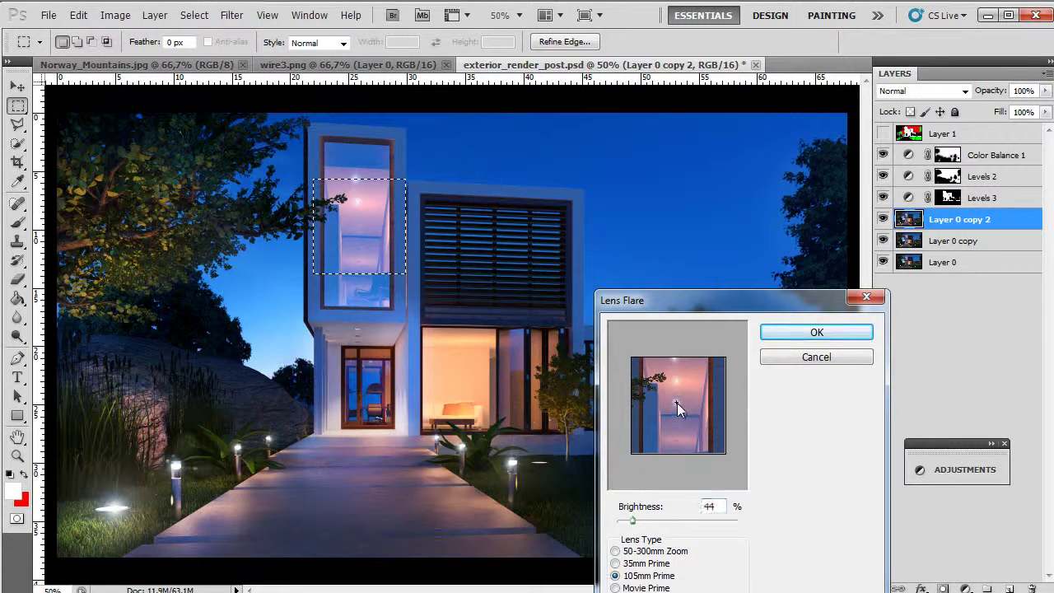
click(788, 336)
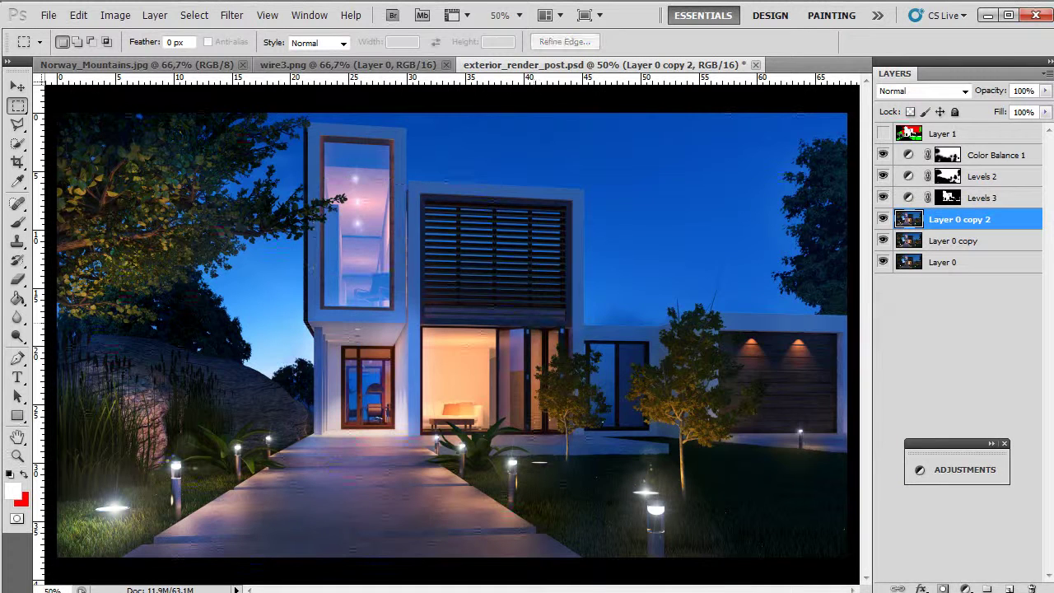
- Within a marquee around the entrance porch, render a 44% lens flare on the upper porch ceiling light
click(232, 15)
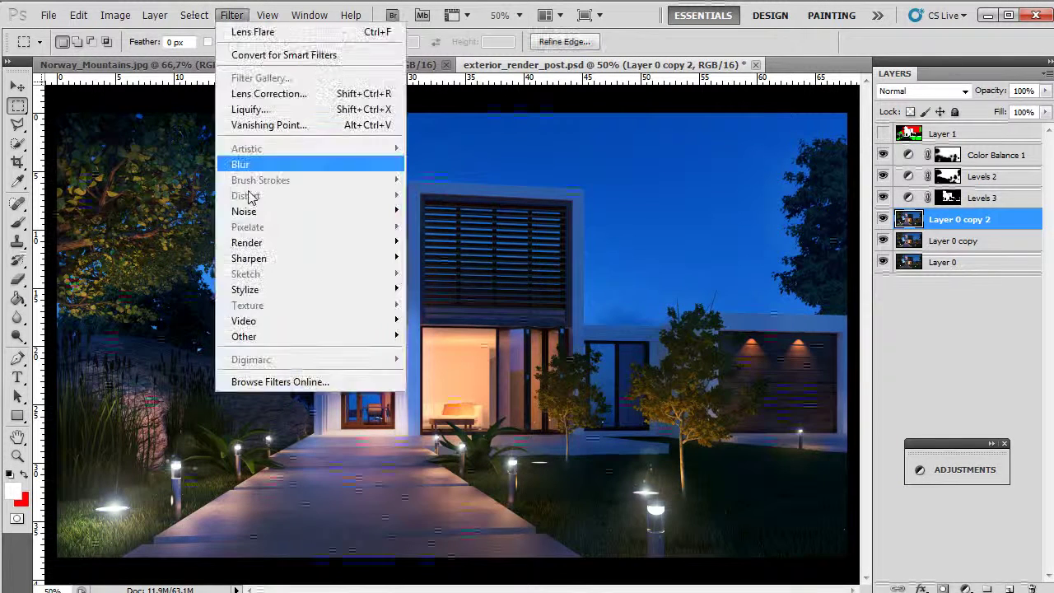
mouse_move(251, 240)
click(156, 287)
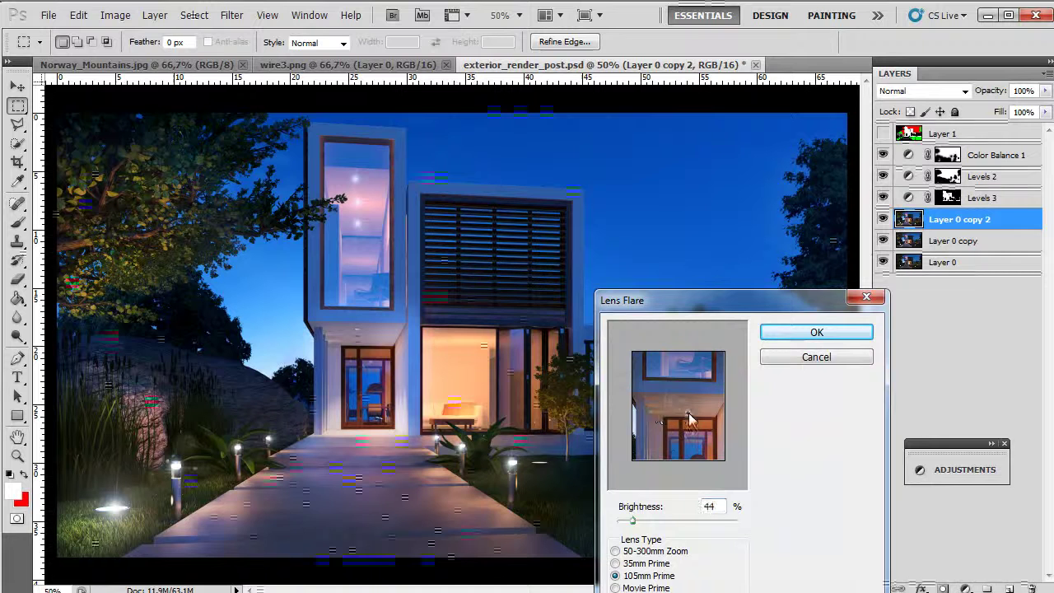
click(810, 333)
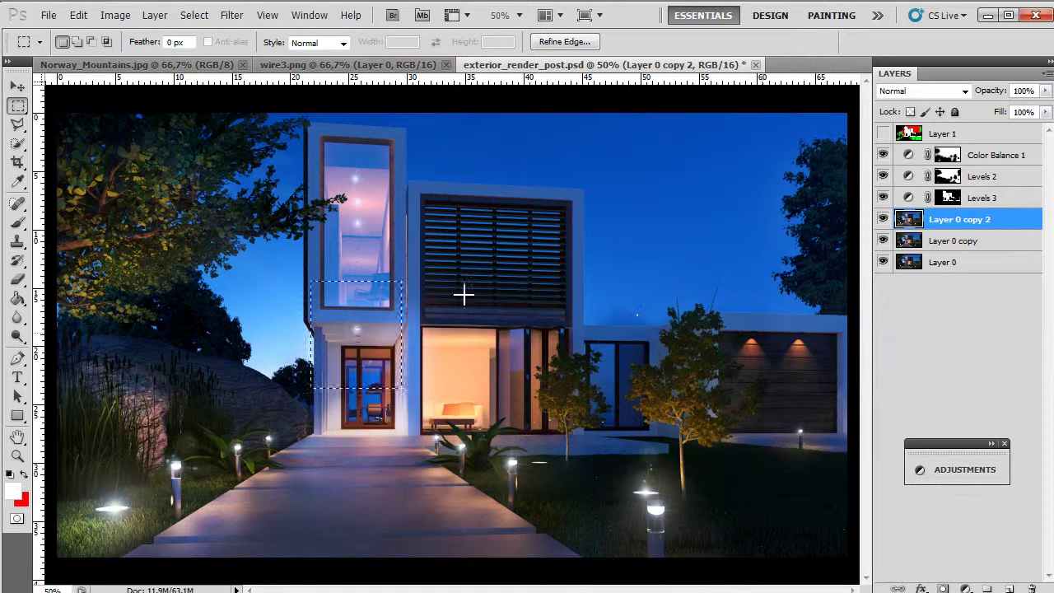
- Render a second 44% lens flare in the same porch selection, just below the first, on the lower ceiling light
click(231, 15)
mouse_move(247, 242)
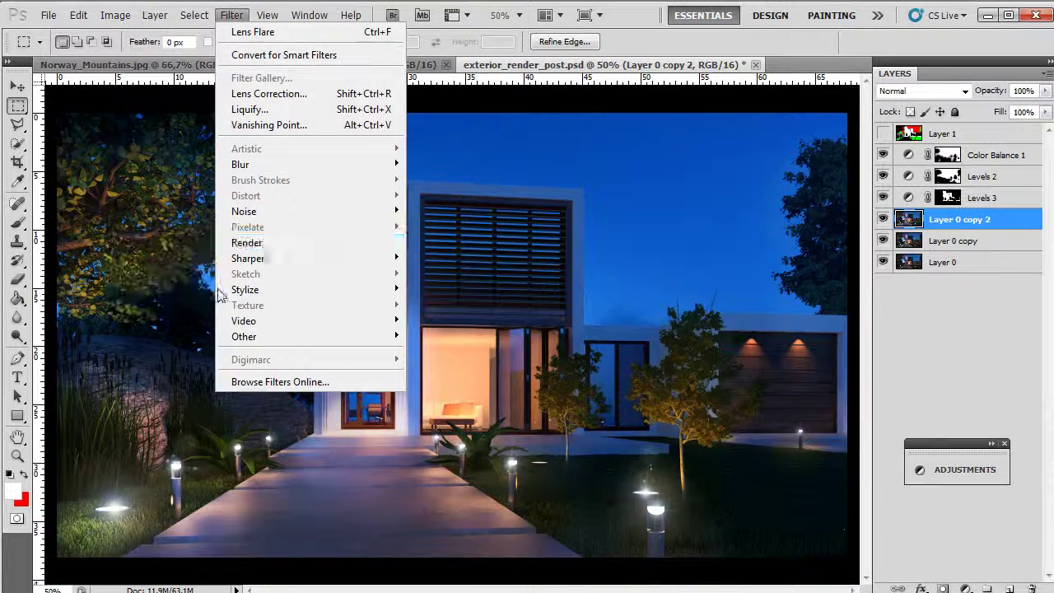
click(153, 289)
click(680, 407)
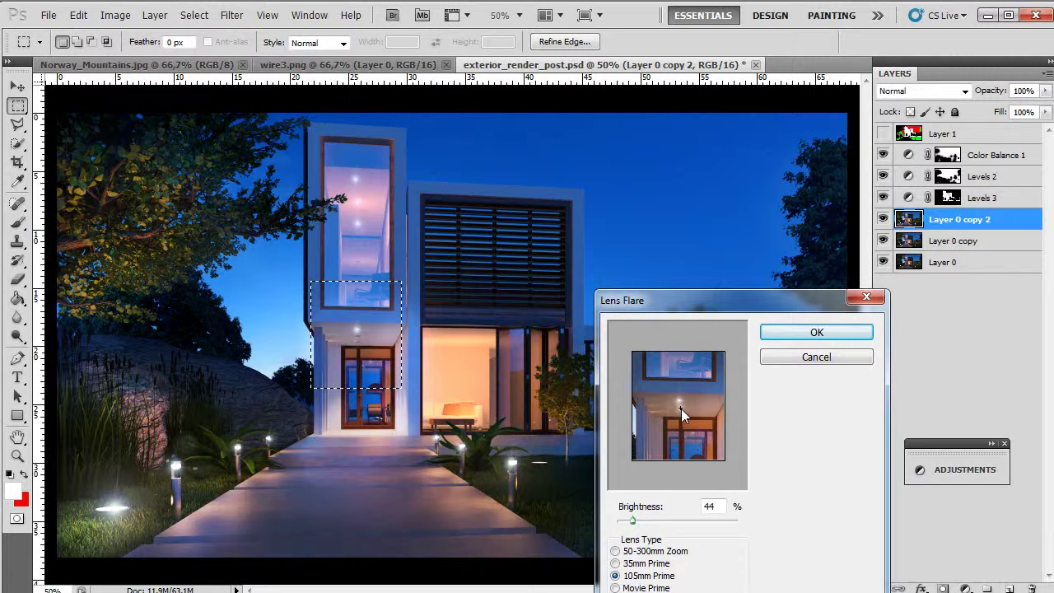
click(784, 334)
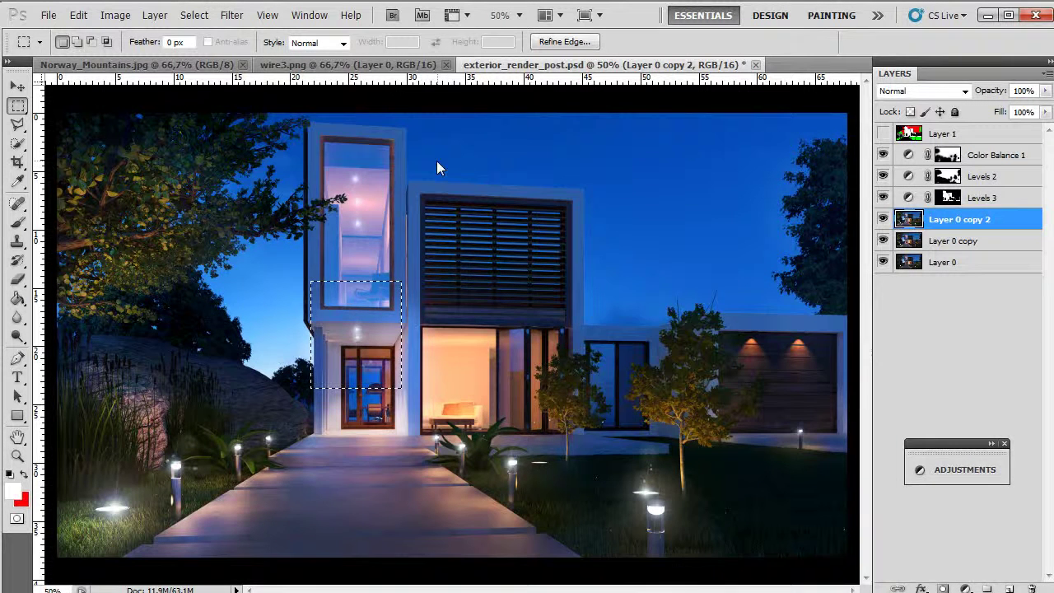
- Apply the Lens Flare filter once more to the lower porch ceiling light, and clear the selection
click(231, 15)
click(160, 257)
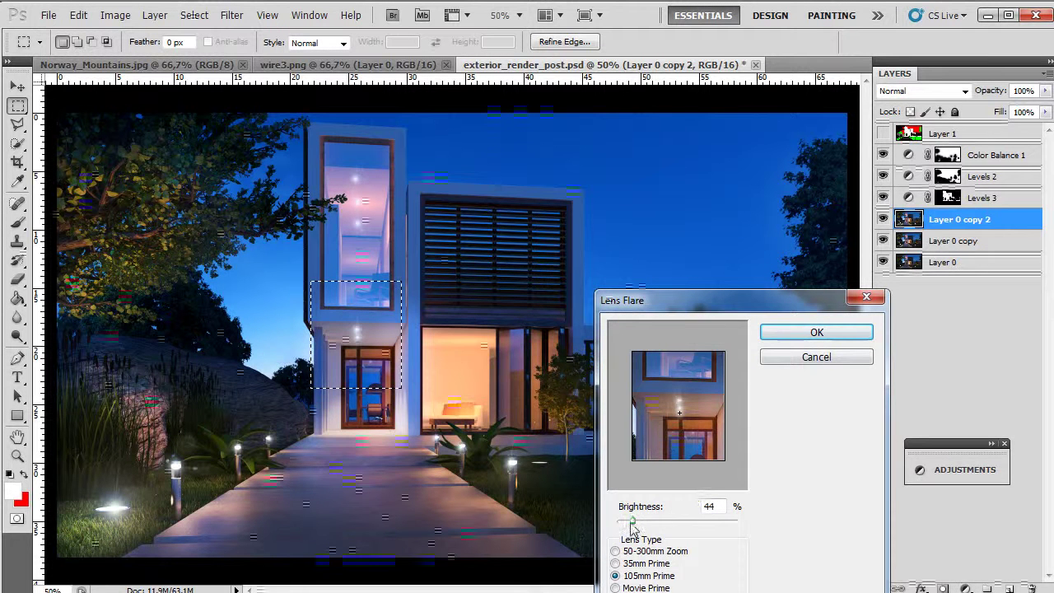
click(815, 331)
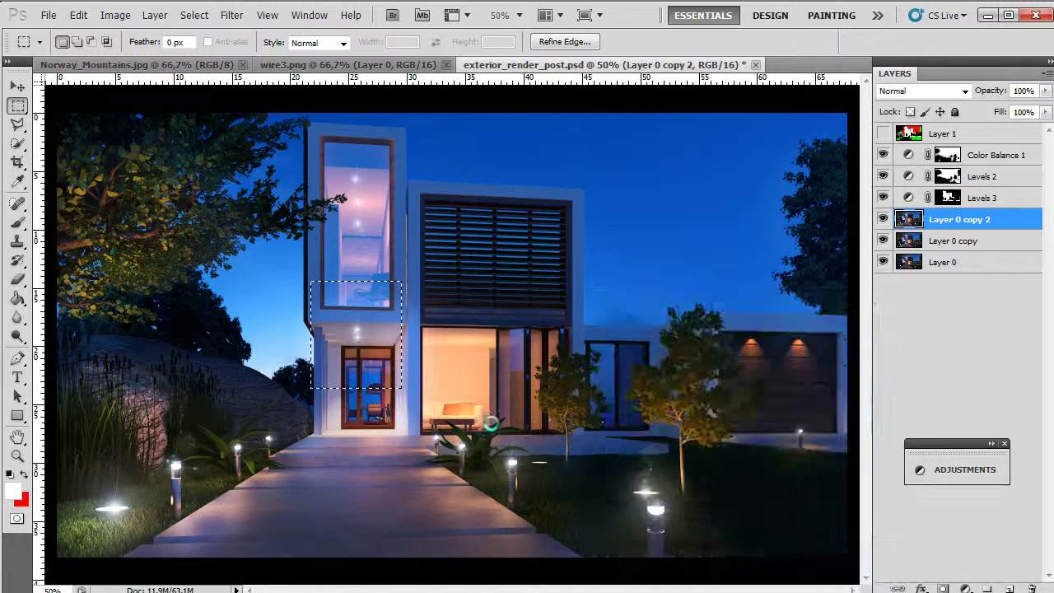
key(ctrl+d)
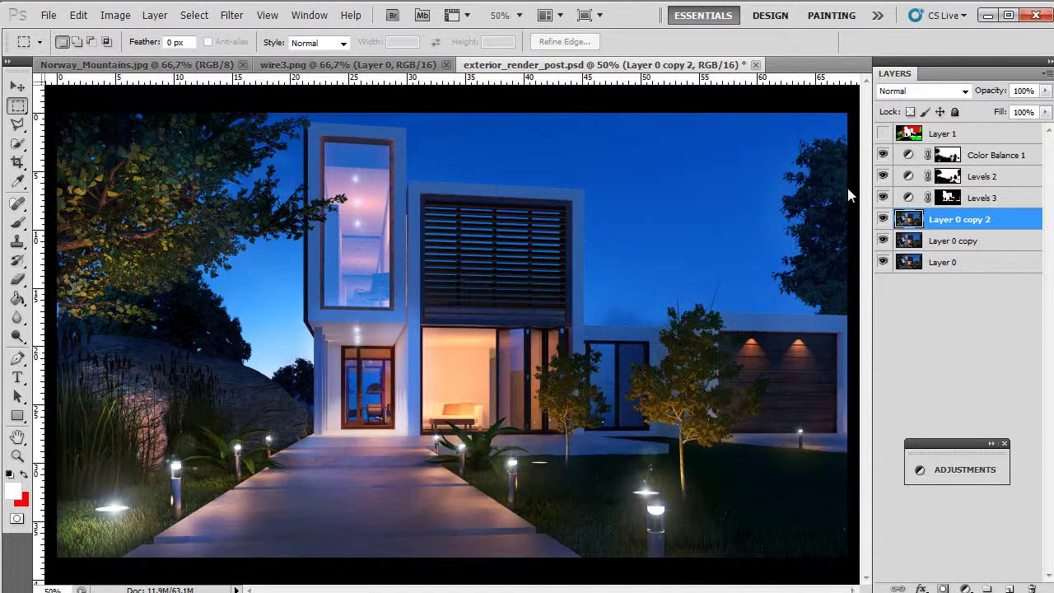
- Copy the Norway_Mountains.jpg photo into exterior_render_post.psd as a layer above Layer 0 copy 2, and hide the three adjustment layers
click(175, 73)
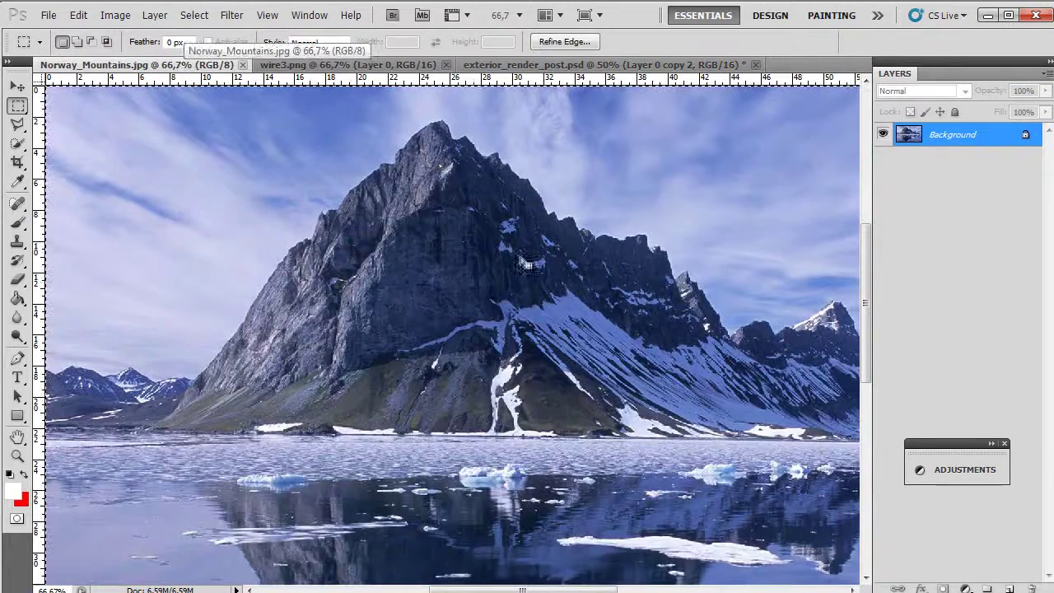
click(608, 65)
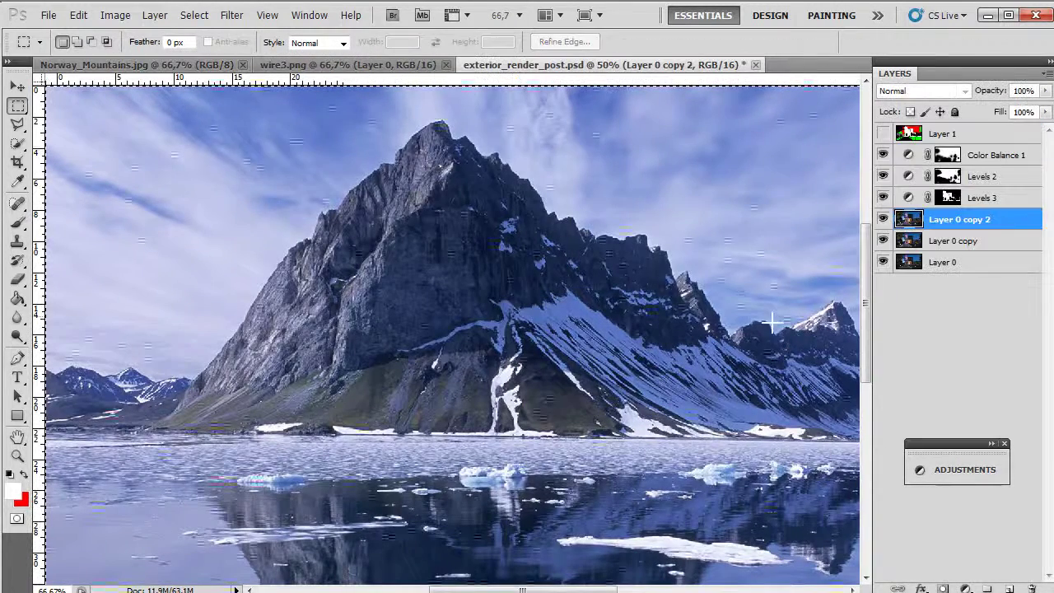
key(ctrl+v)
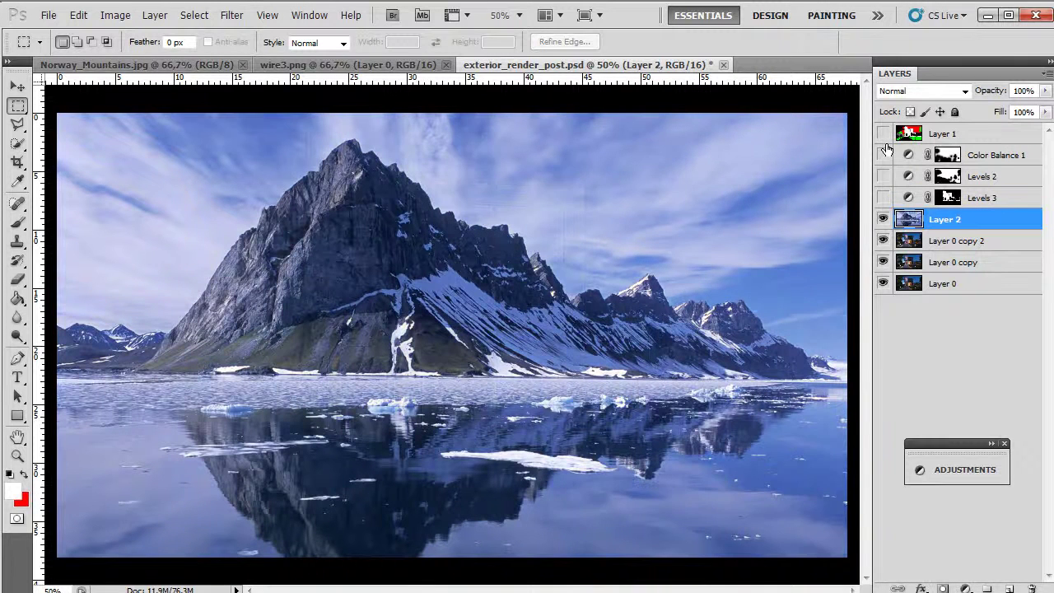
- Set up a Hard Round eraser of 93 px and erase a first strip of sky left of the mountain on Layer 2
click(18, 282)
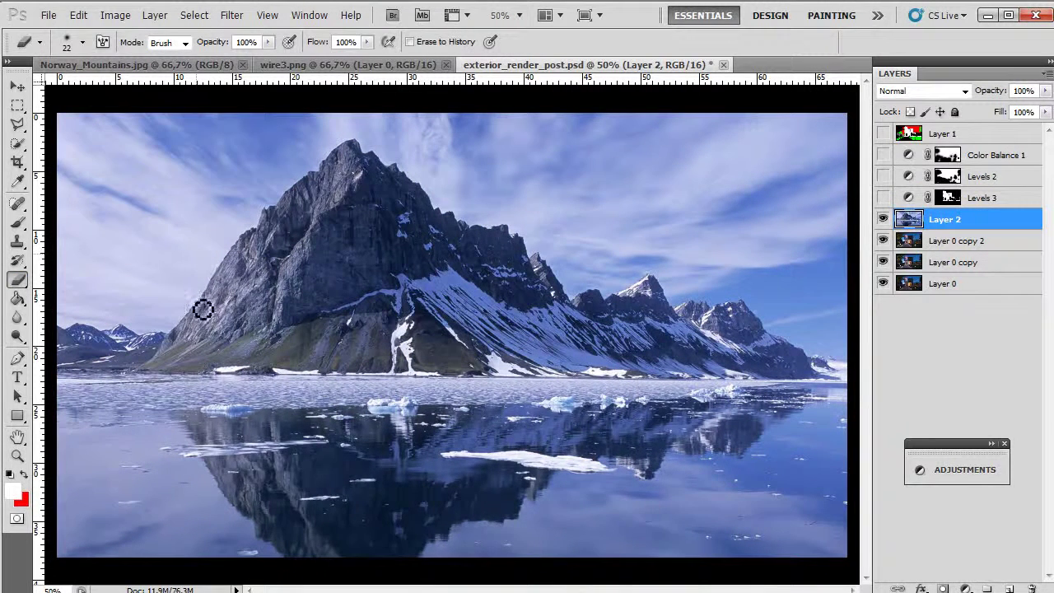
right_click(226, 393)
click(298, 522)
drag(270, 426, 316, 425)
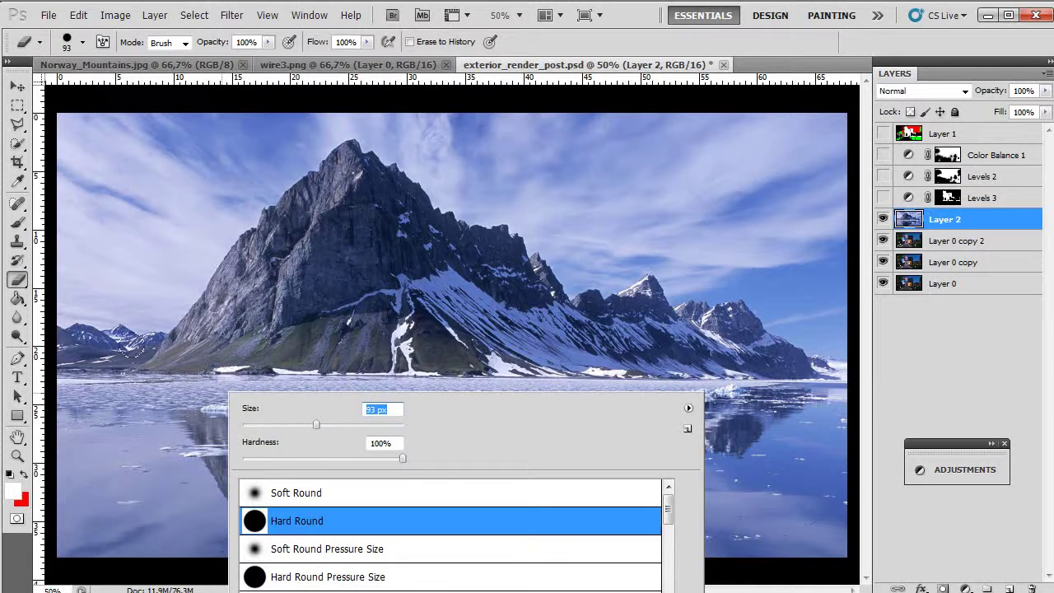
drag(200, 134, 103, 231)
- Select everything below the mountain's shoreline on Layer 2, delete the water area, and deselect
key(m)
drag(53, 378, 758, 571)
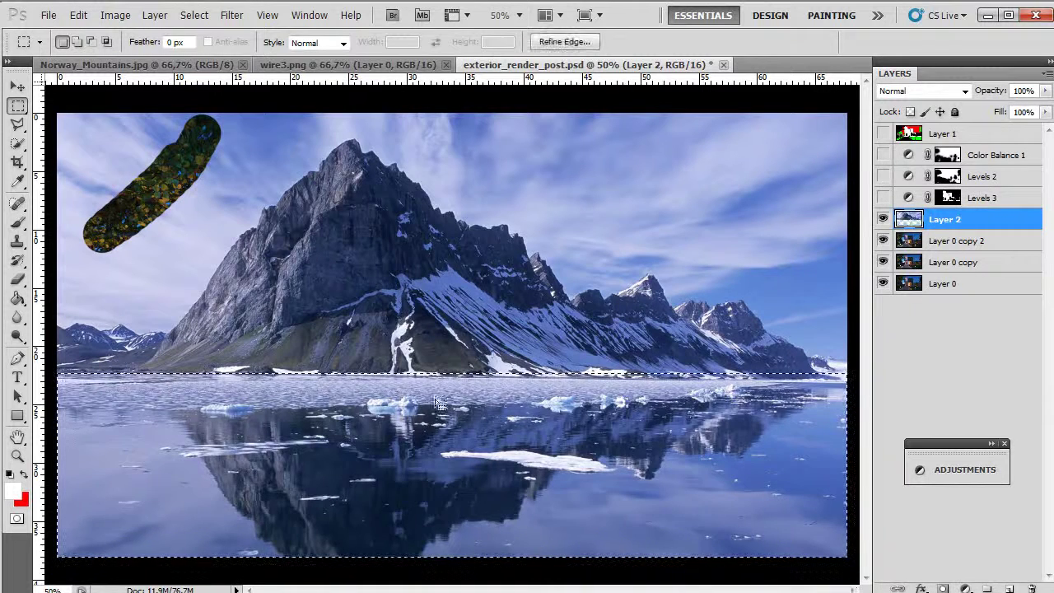
key(Delete)
key(ctrl+d)
- Erase the photo's sky with the 93 px eraser, following the mountain ridge roughly from one side to the other
key(e)
key(e)
mouse_move(194, 147)
mouse_down()
mouse_move(164, 169)
mouse_move(122, 177)
mouse_move(95, 79)
mouse_up()
mouse_move(107, 223)
mouse_down()
mouse_move(160, 110)
mouse_move(66, 352)
mouse_move(194, 242)
mouse_move(301, 127)
mouse_move(272, 123)
mouse_move(346, 103)
mouse_up()
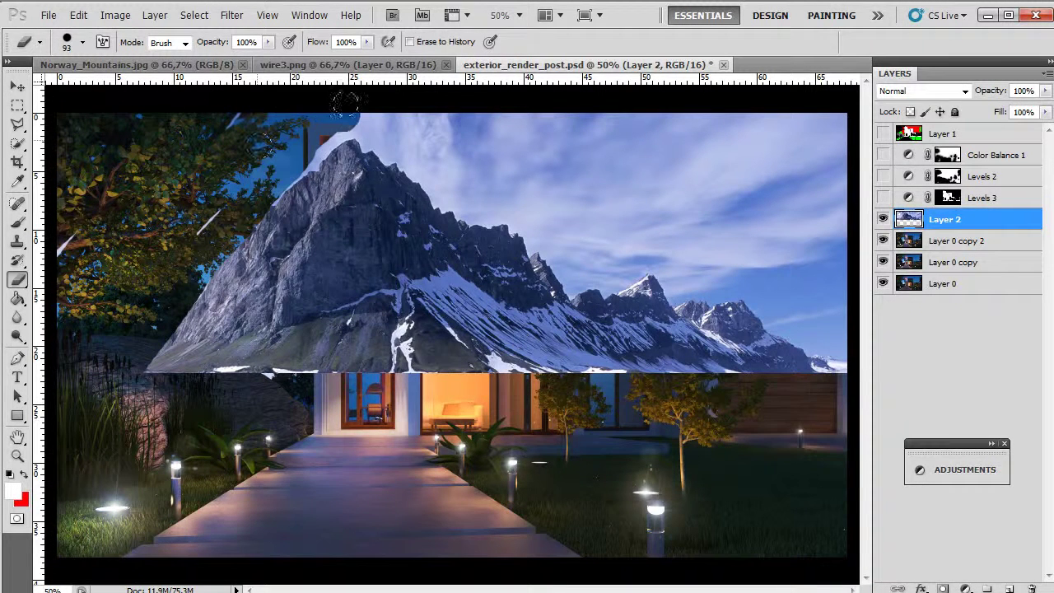
key(ctrl+z)
mouse_move(227, 171)
mouse_down()
mouse_move(15, 178)
mouse_move(42, 140)
mouse_move(463, 103)
mouse_move(827, 124)
mouse_move(538, 137)
mouse_move(782, 164)
mouse_up()
mouse_move(855, 106)
mouse_down()
mouse_move(823, 239)
mouse_move(832, 329)
mouse_move(589, 173)
mouse_move(740, 218)
mouse_move(716, 212)
mouse_up()
mouse_move(629, 193)
mouse_down()
mouse_move(440, 132)
mouse_move(526, 193)
mouse_move(745, 284)
mouse_move(815, 300)
mouse_move(807, 315)
mouse_up()
mouse_move(461, 174)
mouse_down()
mouse_move(476, 204)
mouse_move(543, 224)
mouse_move(625, 276)
mouse_up()
mouse_move(436, 158)
mouse_down()
mouse_move(321, 100)
mouse_move(251, 159)
mouse_move(186, 276)
mouse_move(198, 265)
mouse_move(140, 303)
mouse_move(134, 290)
mouse_move(128, 313)
mouse_move(50, 288)
mouse_move(78, 218)
mouse_move(97, 260)
mouse_move(107, 247)
mouse_move(70, 325)
mouse_move(74, 347)
mouse_move(136, 358)
mouse_up()
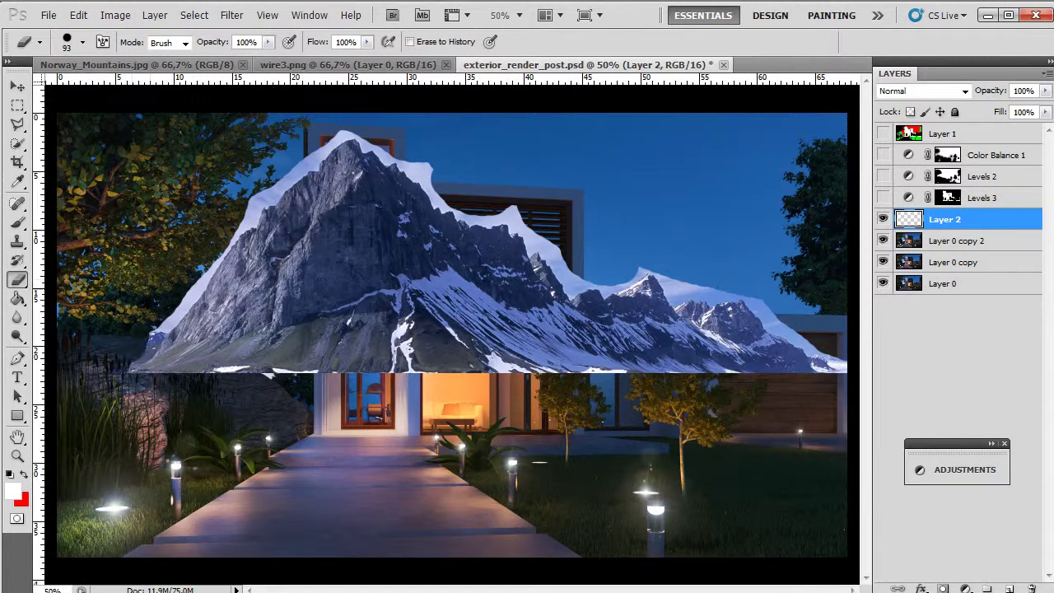
- Reduce the hard eraser to 26 px and erase sky at the foot of the mountain's left slope
scroll(195, 232, up, 5)
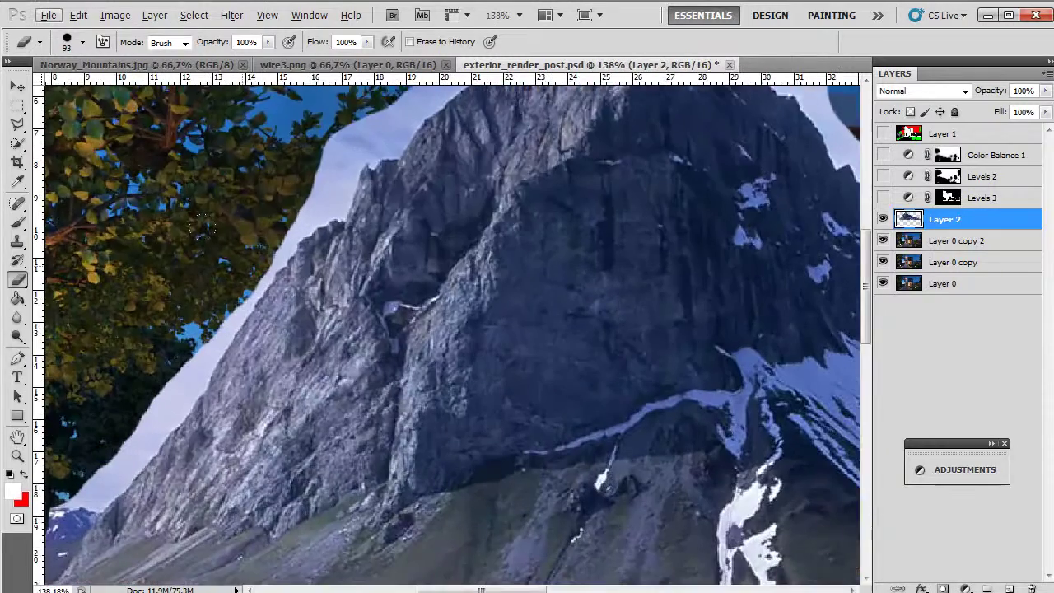
scroll(326, 251, down, 2)
scroll(172, 416, down, 4)
key(space)
drag(186, 398, 360, 442)
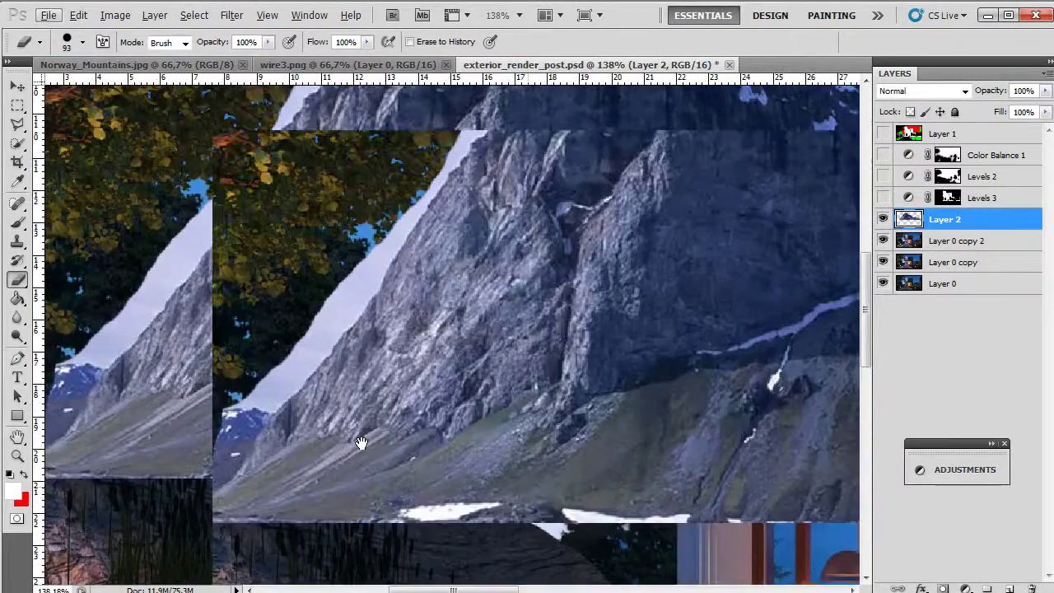
right_click(344, 335)
click(379, 375)
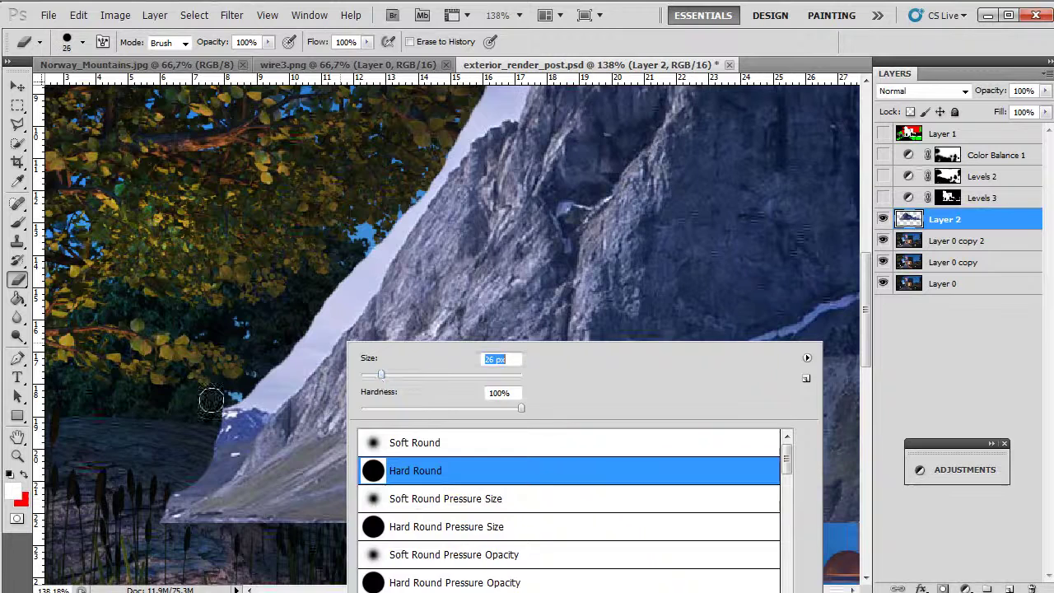
drag(221, 399, 244, 393)
- Erase the sky along the mountain's lower left slope on Layer 2 with the hard eraser set to 8 px and 24 px
right_click(341, 419)
drag(338, 424, 331, 424)
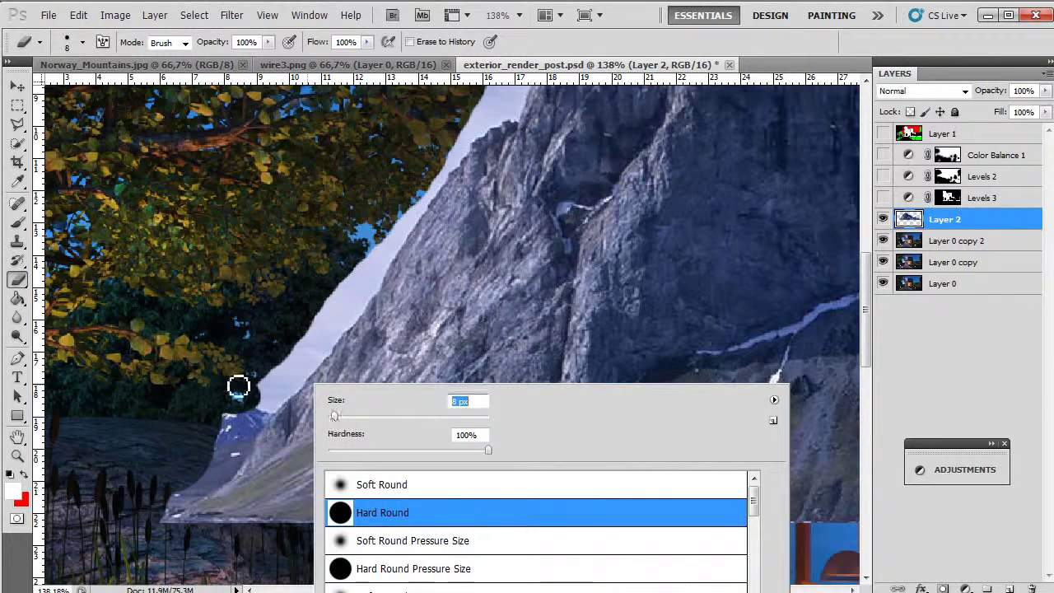
key(Return)
mouse_move(261, 409)
mouse_down()
mouse_move(383, 297)
mouse_move(431, 208)
mouse_move(373, 271)
mouse_move(367, 334)
mouse_move(398, 212)
mouse_move(266, 389)
mouse_move(389, 244)
mouse_move(349, 265)
mouse_move(372, 251)
mouse_up()
right_click(340, 303)
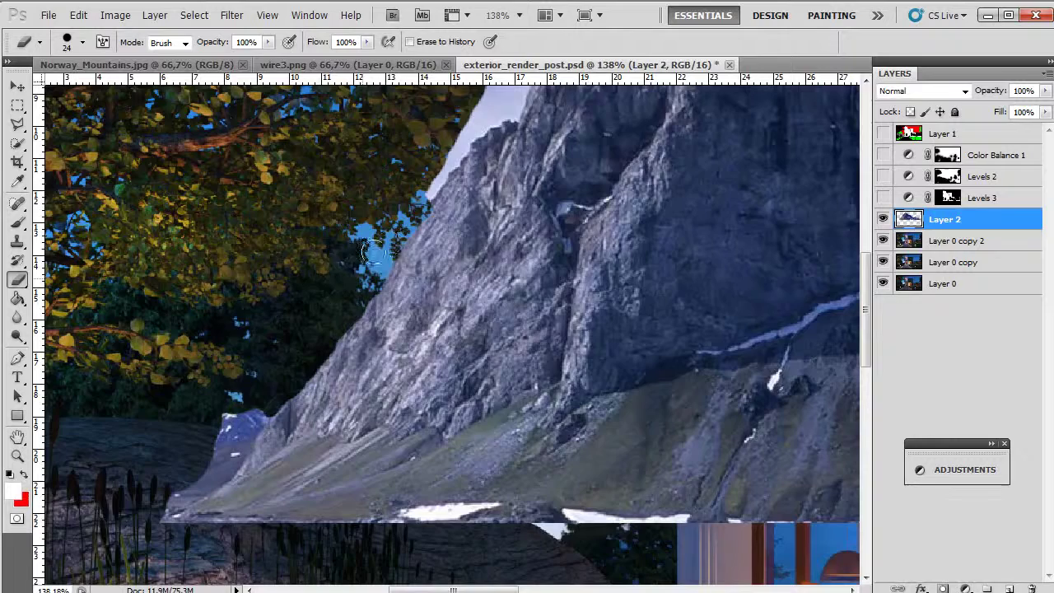
- Erase the remaining sky along the mountain's upper left ridge to the summit, reducing the hard eraser to 15 px
drag(495, 176, 306, 381)
mouse_move(313, 237)
mouse_down()
mouse_move(275, 315)
mouse_move(279, 333)
mouse_move(283, 313)
mouse_move(226, 389)
mouse_move(240, 383)
mouse_move(231, 399)
mouse_move(294, 314)
mouse_move(294, 329)
mouse_move(313, 311)
mouse_move(318, 320)
mouse_move(363, 203)
mouse_move(401, 164)
mouse_move(499, 108)
mouse_move(373, 209)
mouse_move(402, 191)
mouse_up()
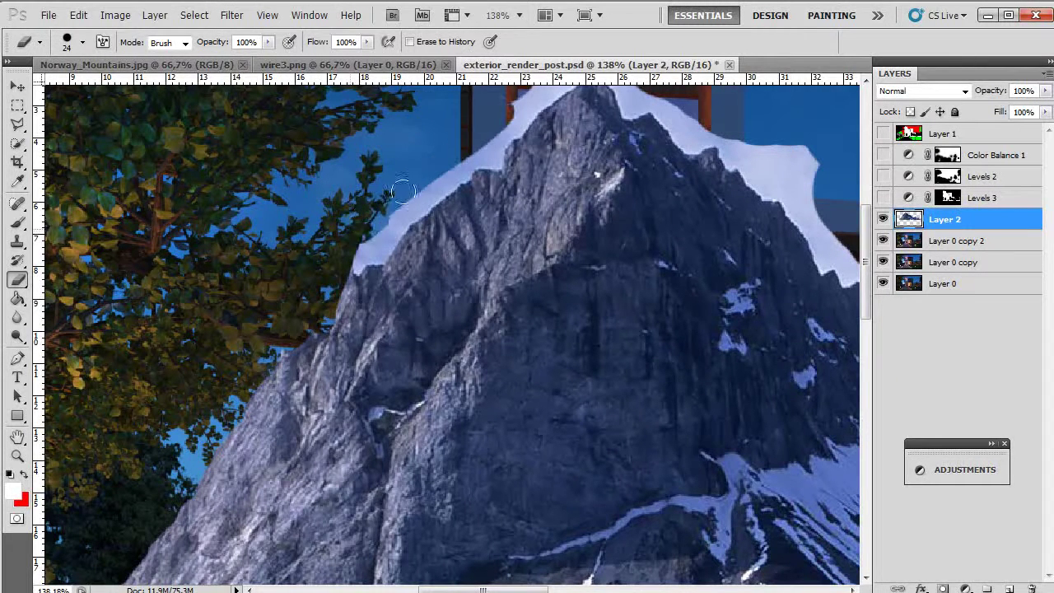
right_click(402, 190)
mouse_move(470, 222)
mouse_down()
mouse_move(387, 235)
mouse_move(395, 241)
mouse_move(375, 262)
mouse_move(366, 254)
mouse_move(484, 163)
mouse_move(449, 189)
mouse_up()
key(Return)
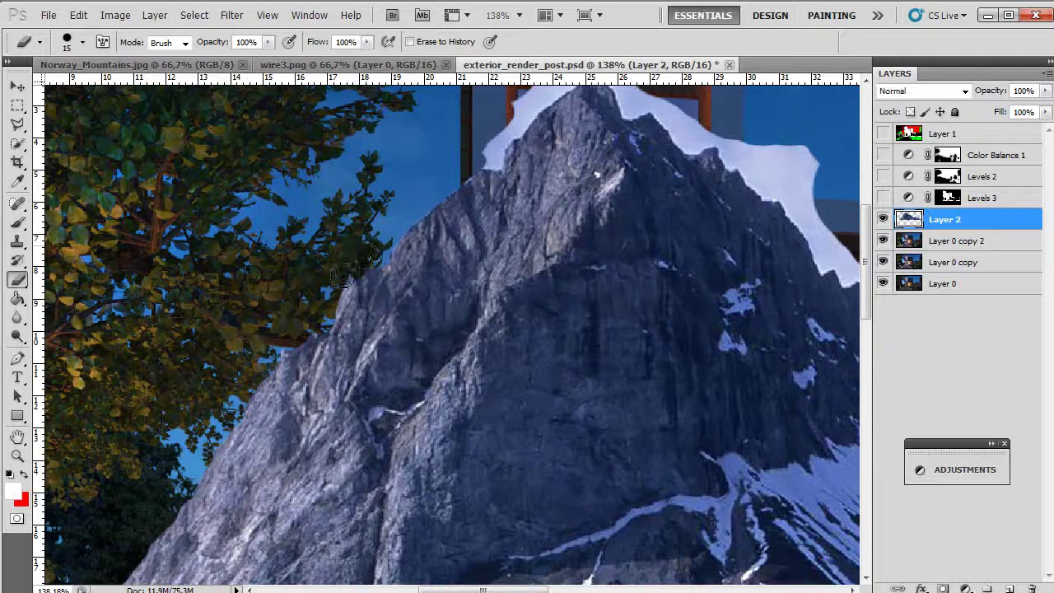
scroll(453, 235, up, 3)
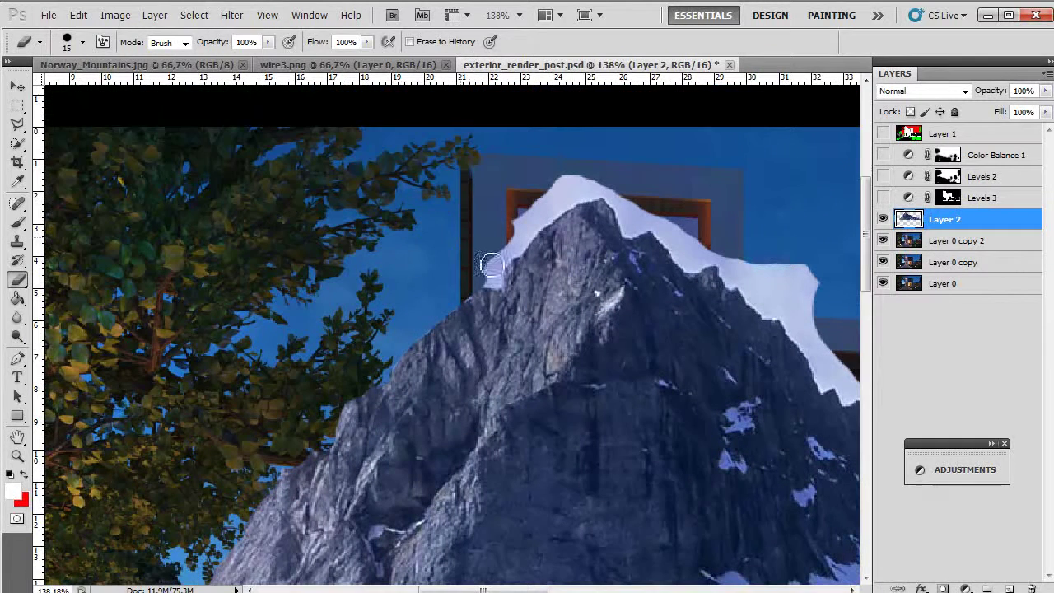
mouse_move(496, 284)
mouse_down()
mouse_move(569, 208)
mouse_move(615, 193)
mouse_move(554, 195)
mouse_move(482, 277)
mouse_move(541, 212)
mouse_move(585, 184)
mouse_up()
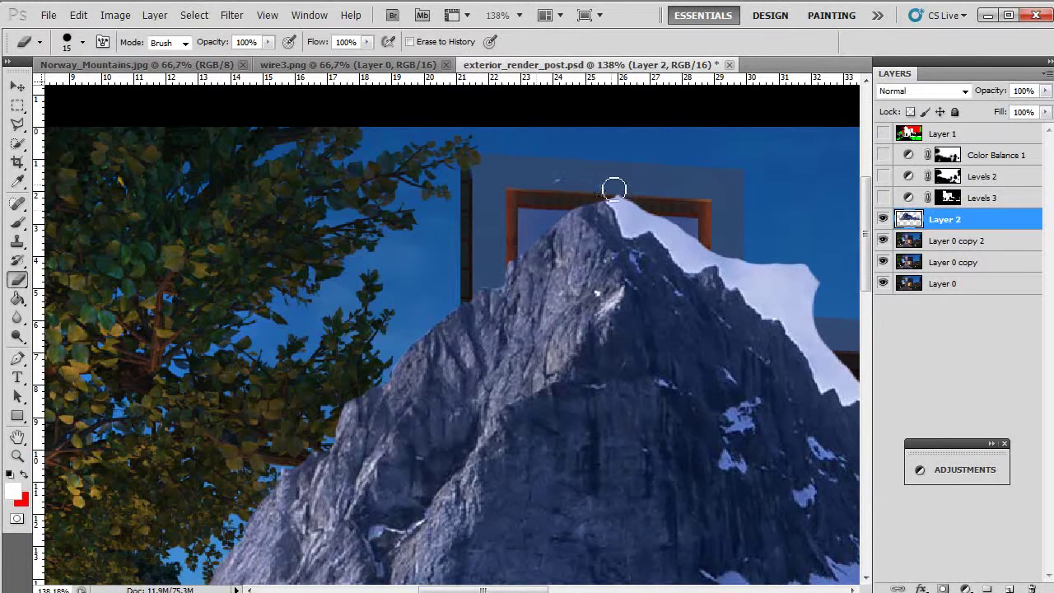
- Erase the sky along the ridge descending from the summit toward the louvered window with the 15 px eraser
drag(726, 240, 466, 207)
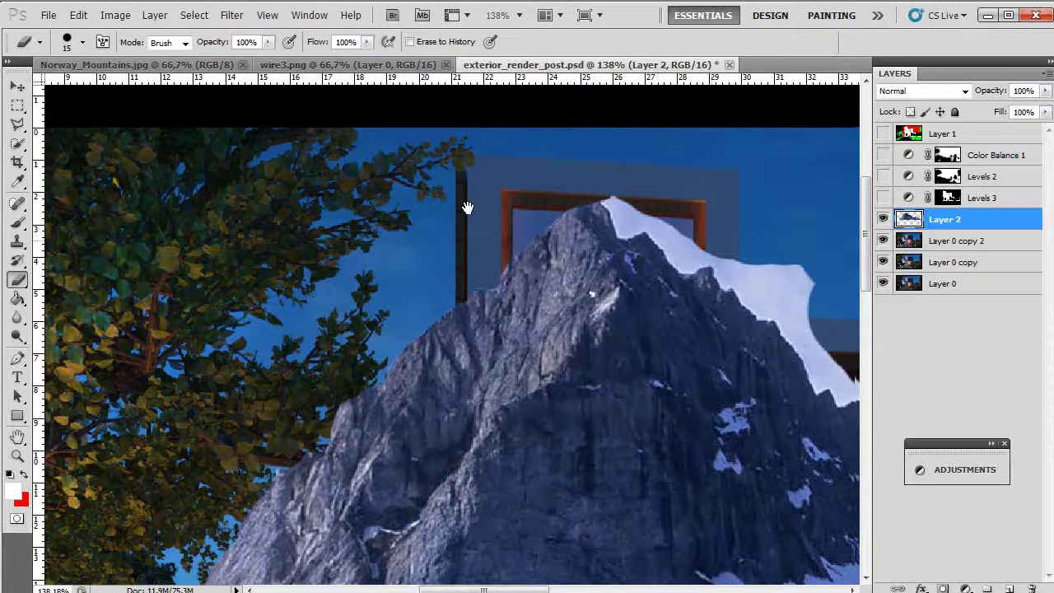
mouse_move(366, 173)
mouse_down()
mouse_move(566, 257)
mouse_move(549, 234)
mouse_move(569, 266)
mouse_move(501, 224)
mouse_move(563, 308)
mouse_move(533, 245)
mouse_move(570, 328)
mouse_move(502, 245)
mouse_move(387, 189)
mouse_up()
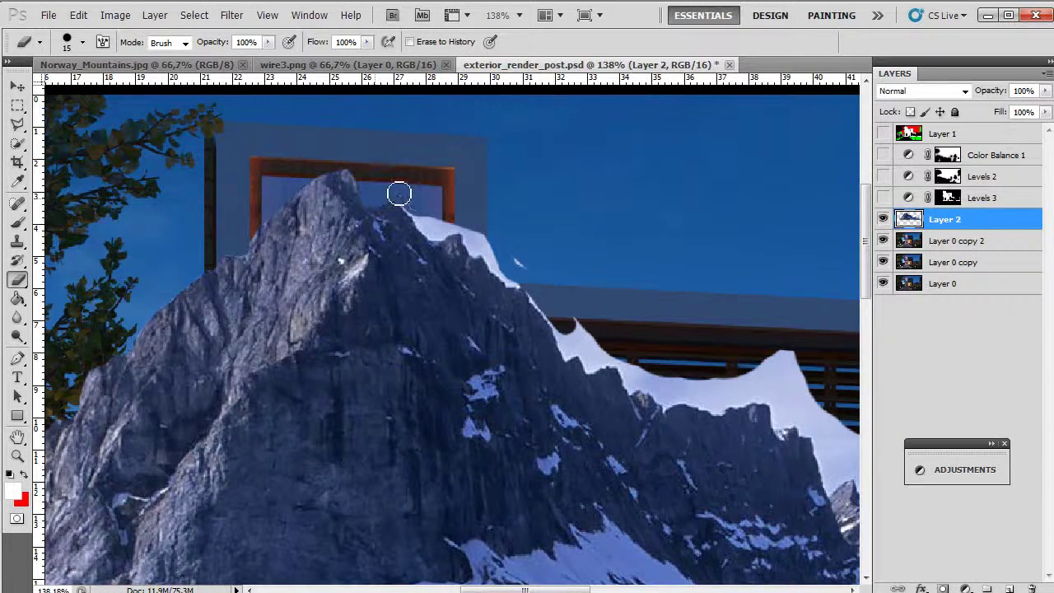
mouse_move(425, 223)
mouse_down()
mouse_move(446, 240)
mouse_move(449, 227)
mouse_move(425, 217)
mouse_up()
mouse_move(447, 228)
mouse_down()
mouse_move(475, 235)
mouse_move(477, 255)
mouse_move(486, 249)
mouse_move(511, 283)
mouse_move(523, 262)
mouse_move(569, 361)
mouse_move(581, 317)
mouse_move(591, 368)
mouse_move(628, 356)
mouse_move(604, 347)
mouse_move(599, 357)
mouse_move(592, 345)
mouse_move(590, 372)
mouse_move(579, 360)
mouse_move(748, 380)
mouse_move(763, 363)
mouse_move(818, 379)
mouse_up()
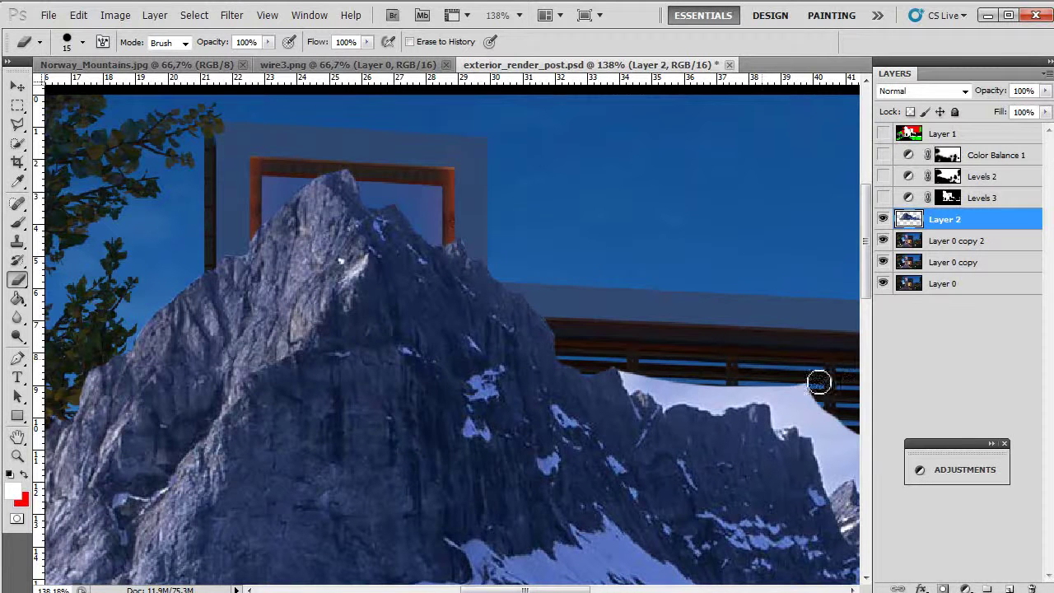
- Reduce the hard eraser to 6 px and erase the sky along the jagged ridge in front of the louvered window
drag(665, 414, 337, 297)
mouse_move(584, 346)
mouse_down()
mouse_move(513, 294)
mouse_move(586, 428)
mouse_move(427, 228)
mouse_move(493, 313)
mouse_move(444, 266)
mouse_move(385, 289)
mouse_move(328, 268)
mouse_move(350, 265)
mouse_move(349, 300)
mouse_up()
right_click(329, 267)
click(294, 273)
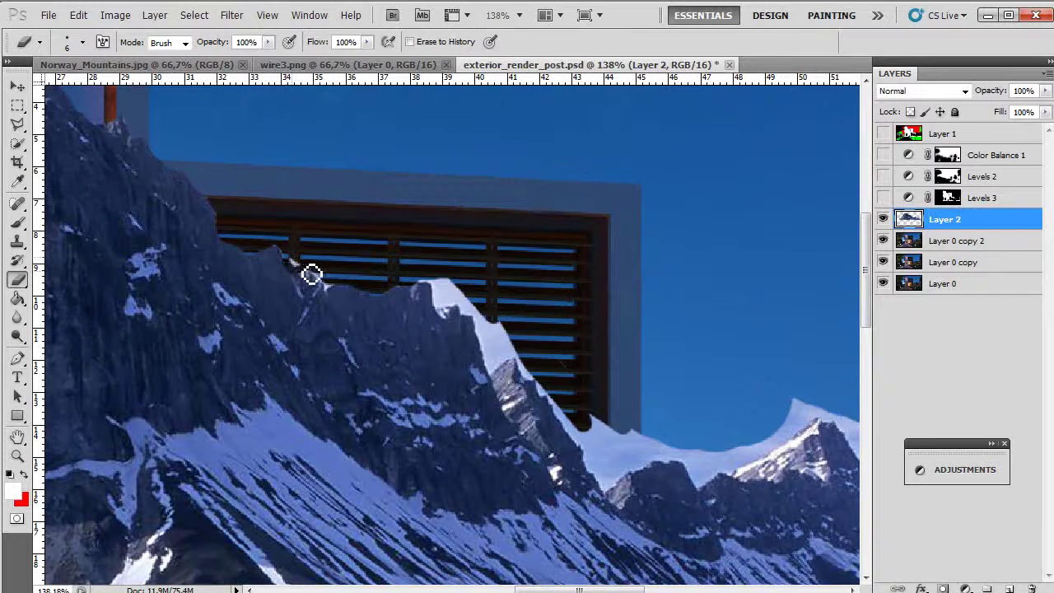
mouse_move(418, 283)
mouse_down()
mouse_move(478, 290)
mouse_move(419, 286)
mouse_move(441, 293)
mouse_move(445, 321)
mouse_move(464, 314)
mouse_move(455, 294)
mouse_move(448, 308)
mouse_move(454, 288)
mouse_move(450, 322)
mouse_move(483, 295)
mouse_move(462, 292)
mouse_move(452, 303)
mouse_move(484, 321)
mouse_move(472, 323)
mouse_move(463, 317)
mouse_move(483, 317)
mouse_move(496, 380)
mouse_move(528, 358)
mouse_move(501, 371)
mouse_move(528, 355)
mouse_move(494, 366)
mouse_move(520, 349)
mouse_move(489, 354)
mouse_move(507, 337)
mouse_move(486, 327)
mouse_move(532, 358)
mouse_move(529, 379)
mouse_move(593, 457)
mouse_move(562, 418)
mouse_move(586, 440)
mouse_up()
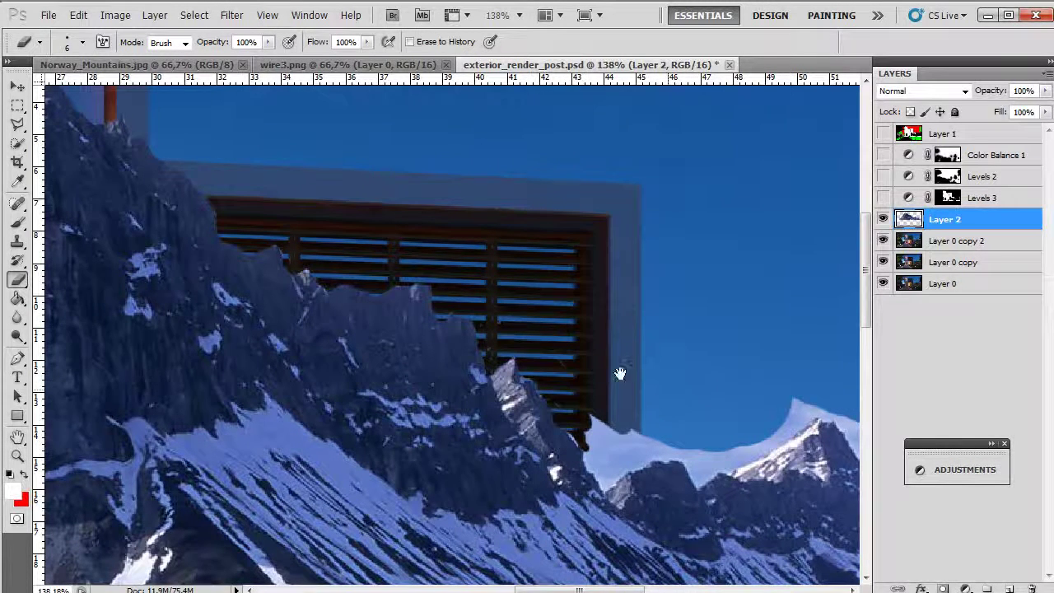
- Erase the sky around the lower snowy peaks right of the louvered window, ending with the hard eraser at 10 px
drag(618, 371, 458, 312)
right_click(611, 371)
click(651, 398)
mouse_move(447, 353)
mouse_down()
mouse_move(426, 375)
mouse_move(554, 370)
mouse_move(607, 344)
mouse_move(534, 383)
mouse_up()
right_click(538, 386)
mouse_move(579, 418)
mouse_down()
mouse_move(536, 410)
mouse_move(532, 428)
mouse_move(502, 401)
mouse_move(443, 432)
mouse_move(402, 374)
mouse_move(446, 417)
mouse_move(460, 412)
mouse_move(426, 400)
mouse_move(406, 376)
mouse_move(430, 406)
mouse_up()
key(Return)
mouse_move(712, 337)
mouse_down()
mouse_move(397, 272)
mouse_move(343, 295)
mouse_move(398, 318)
mouse_move(651, 362)
mouse_move(515, 349)
mouse_move(395, 304)
mouse_move(520, 330)
mouse_move(359, 300)
mouse_move(408, 385)
mouse_move(448, 366)
mouse_move(401, 371)
mouse_move(377, 323)
mouse_move(401, 355)
mouse_move(386, 312)
mouse_move(423, 359)
mouse_move(463, 340)
mouse_move(425, 356)
mouse_move(483, 348)
mouse_move(439, 334)
mouse_move(409, 361)
mouse_move(443, 339)
mouse_move(424, 326)
mouse_move(423, 343)
mouse_move(459, 362)
mouse_move(436, 364)
mouse_move(412, 330)
mouse_move(500, 357)
mouse_move(452, 356)
mouse_move(406, 380)
mouse_move(488, 340)
mouse_move(580, 360)
mouse_move(519, 376)
mouse_move(544, 360)
mouse_move(512, 364)
mouse_move(515, 383)
mouse_move(492, 363)
mouse_move(455, 367)
mouse_move(612, 371)
mouse_move(681, 458)
mouse_move(814, 520)
mouse_move(675, 445)
mouse_move(617, 370)
mouse_move(637, 394)
mouse_move(634, 376)
mouse_move(678, 400)
mouse_move(666, 419)
mouse_move(743, 483)
mouse_up()
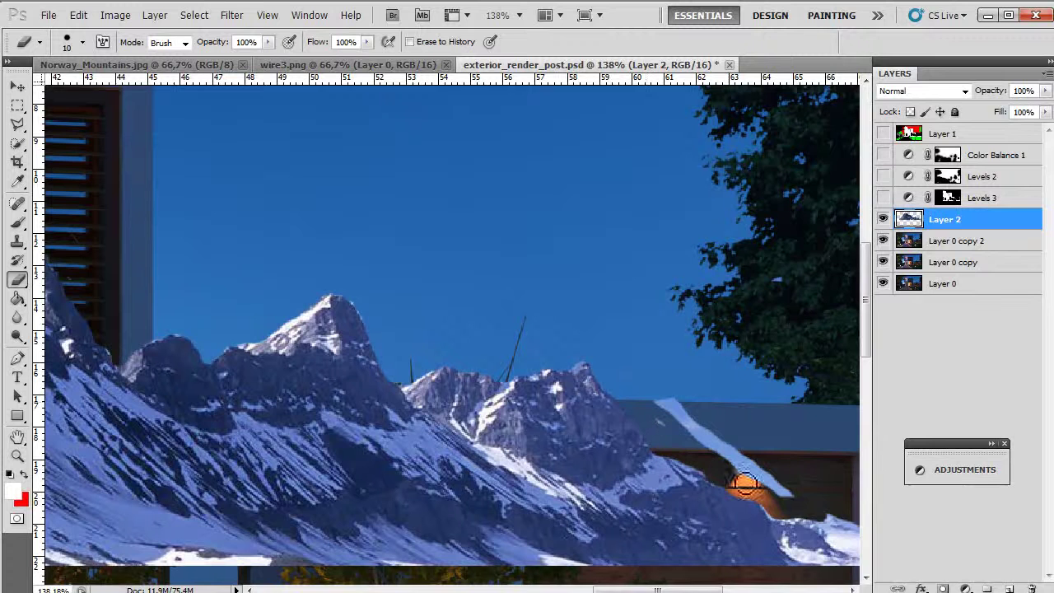
- Enlarge the eraser to 28 px and erase the leftover sky strip above the mountain's far right end
right_click(778, 469)
click(684, 418)
drag(684, 418, 766, 483)
drag(690, 388, 488, 297)
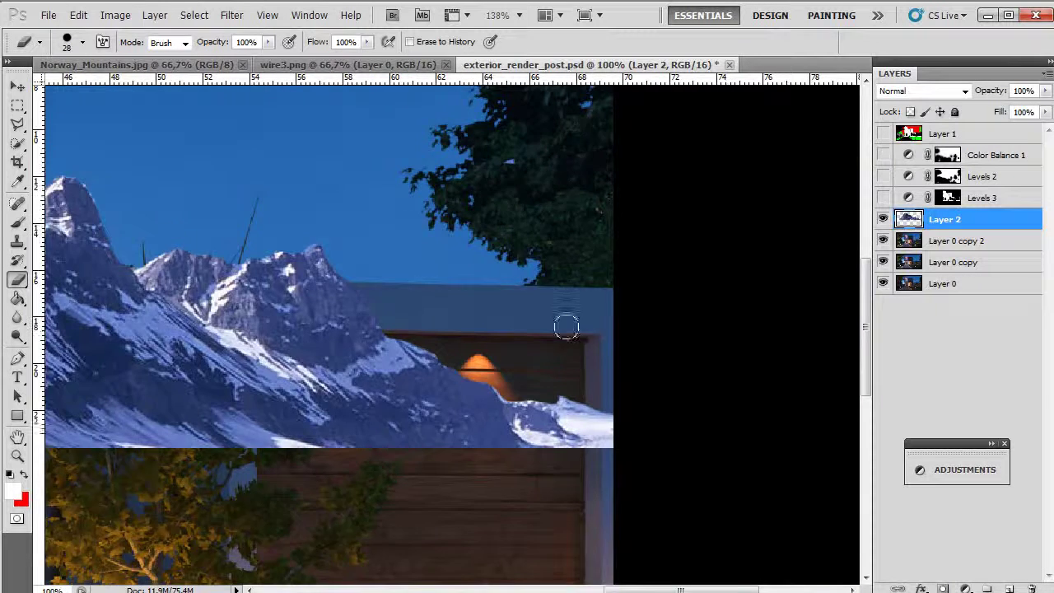
key(ctrl+minus)
- Move the cut-out mountain to the right side of the image and show the Color Balance and Levels adjustment layers
drag(228, 247, 676, 354)
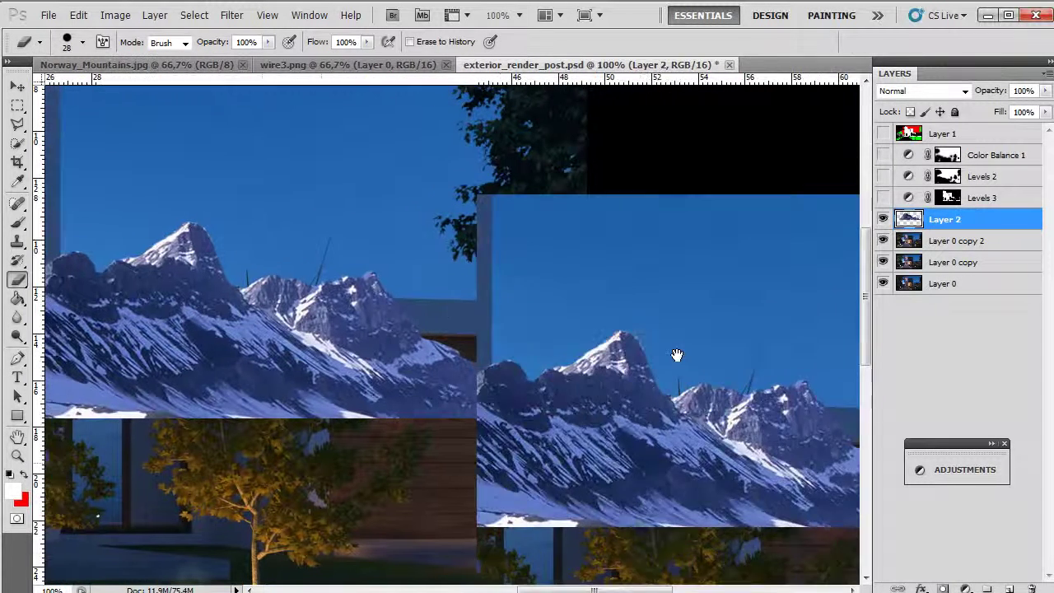
key(ctrl+minus)
key(ctrl+minus)
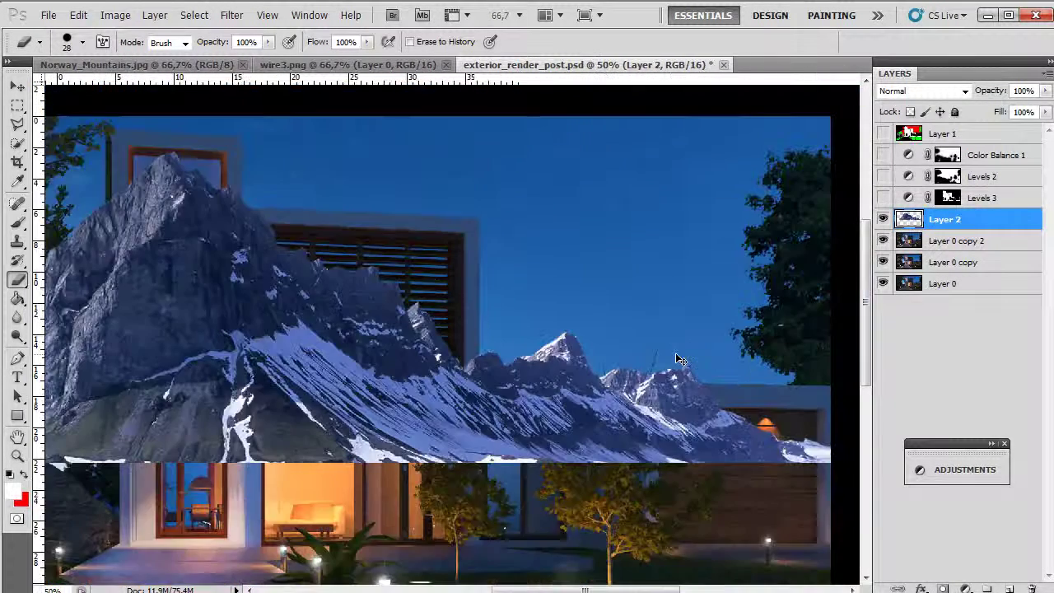
key(v)
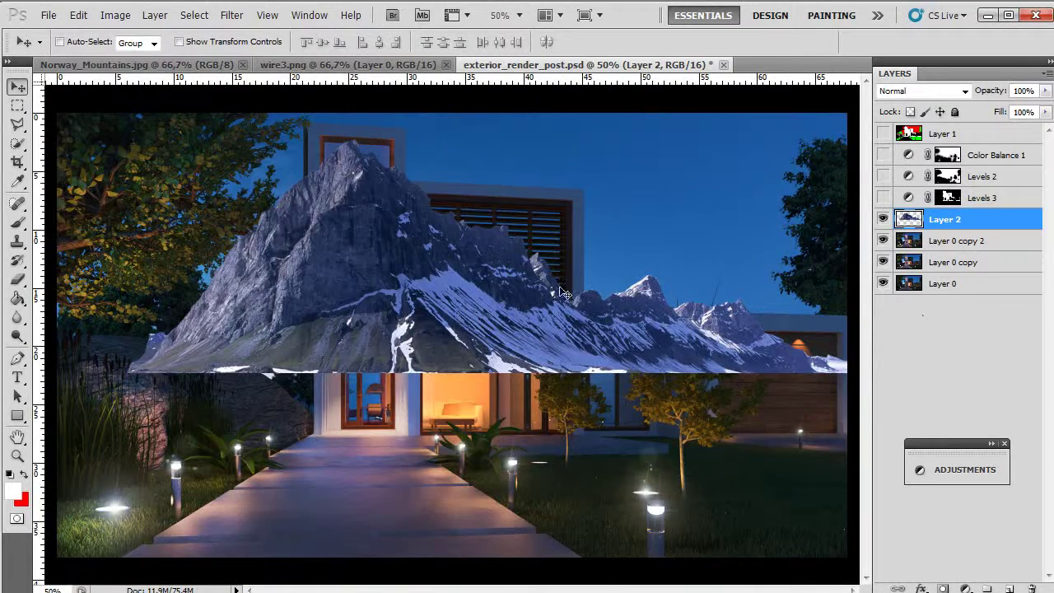
drag(384, 288, 657, 290)
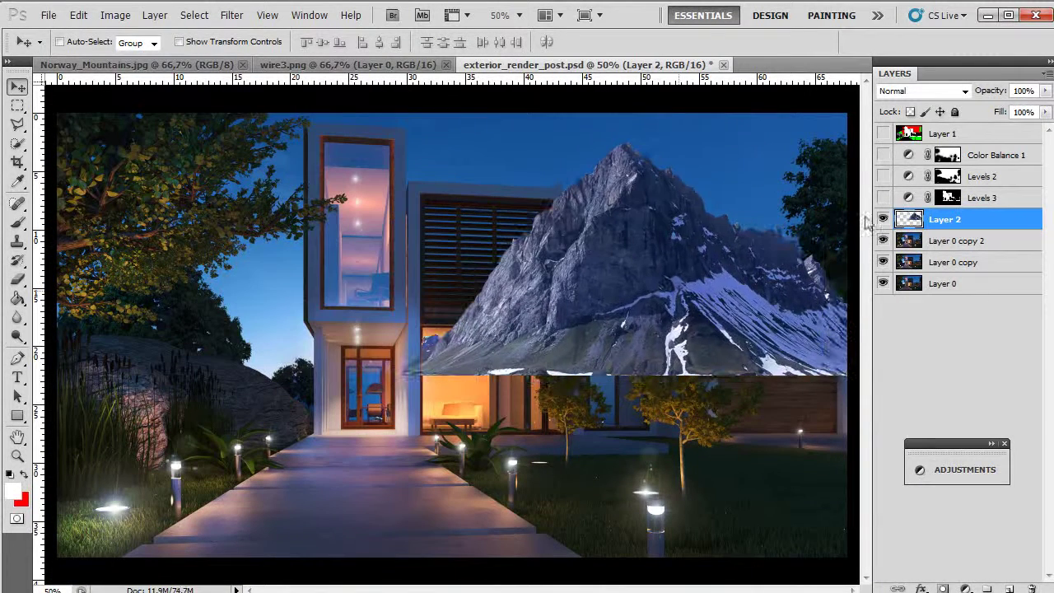
click(883, 156)
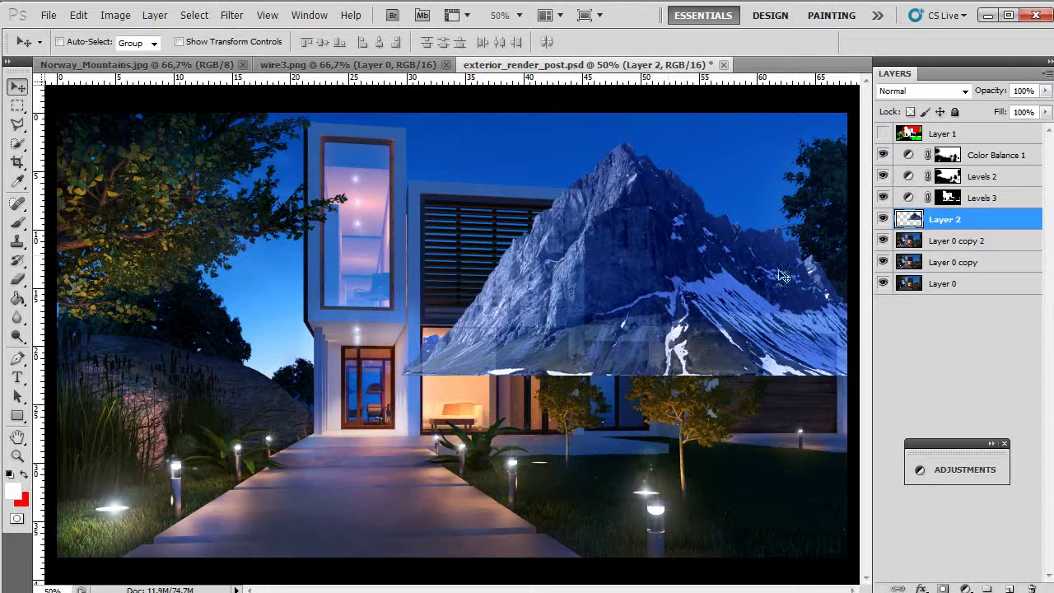
- Show Layer 1 and select its red sky area using Color Range with fuzziness 60
click(882, 133)
click(905, 136)
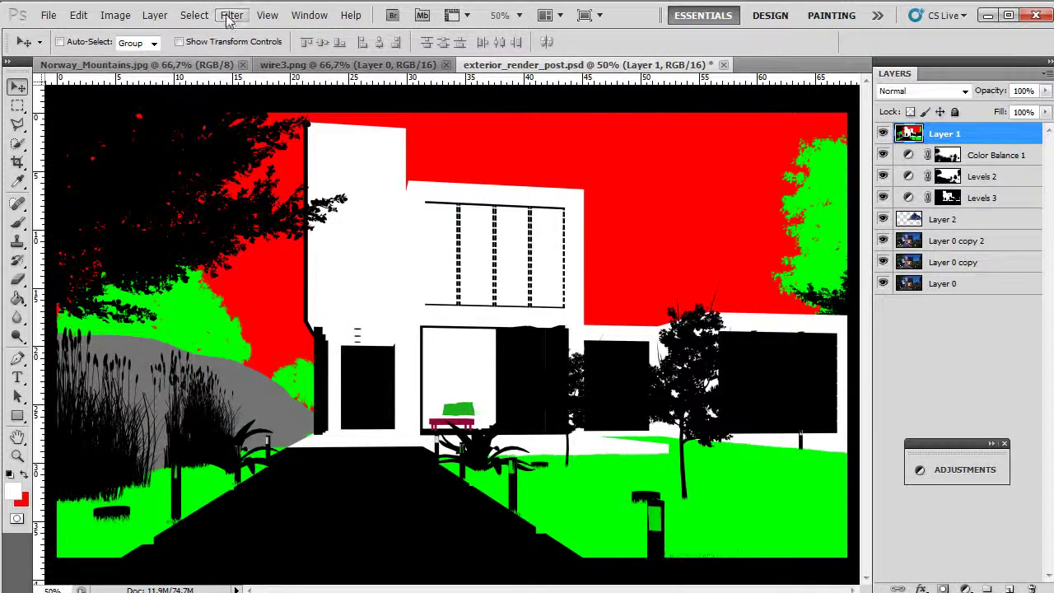
click(194, 15)
click(220, 156)
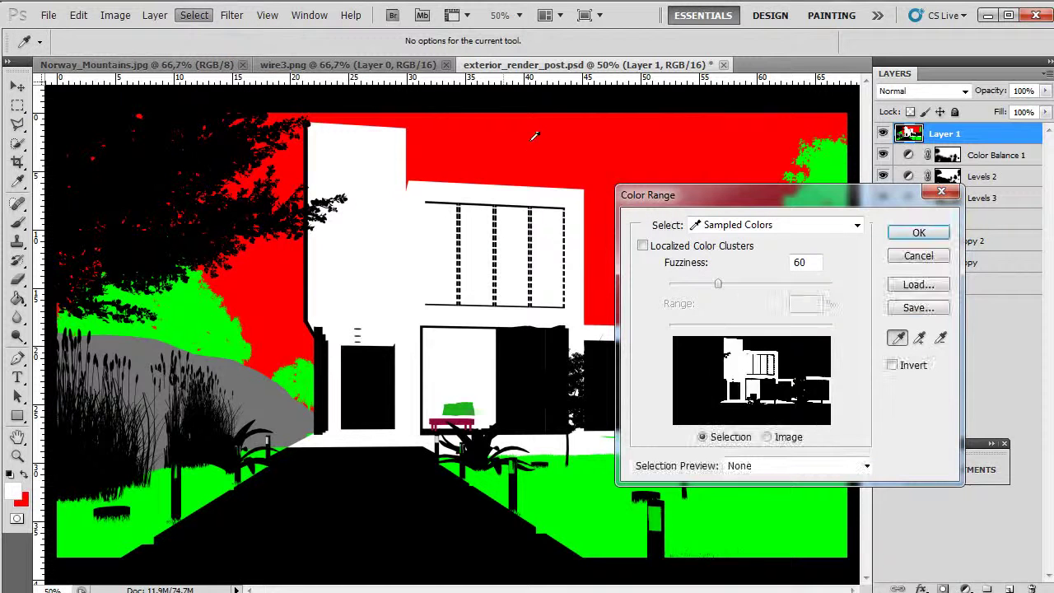
click(919, 233)
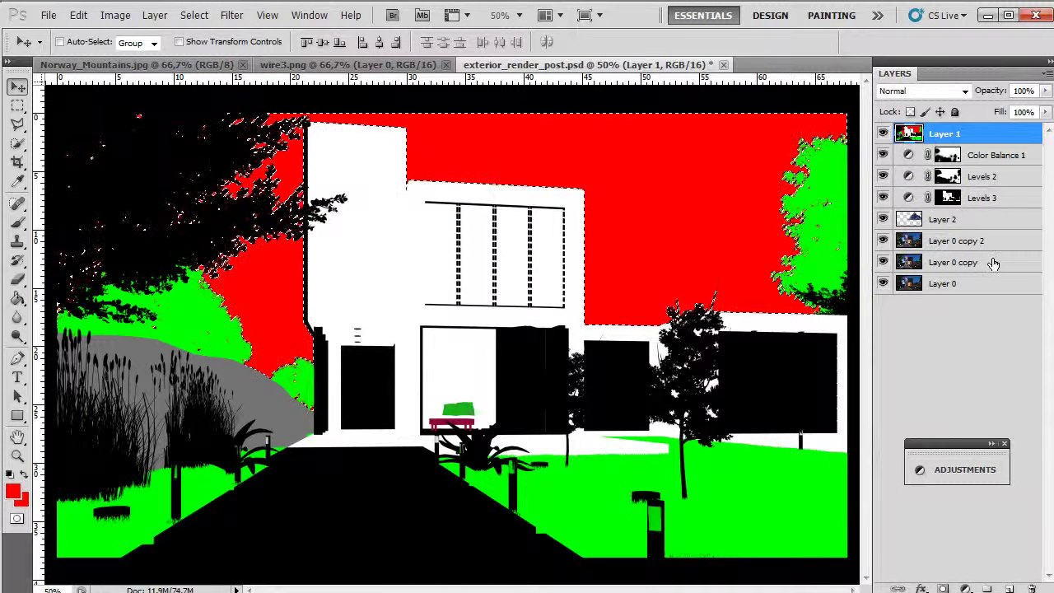
- Hide Layer 1, copy everything except the sky from Layer 0 copy 2 to a new layer, and hide the render layers below
click(908, 239)
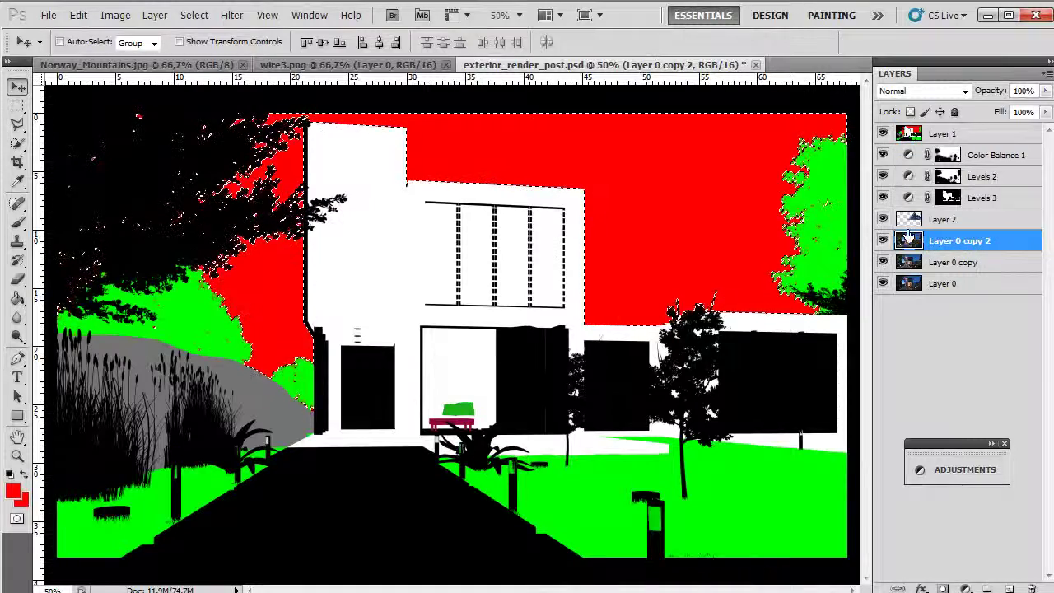
click(883, 133)
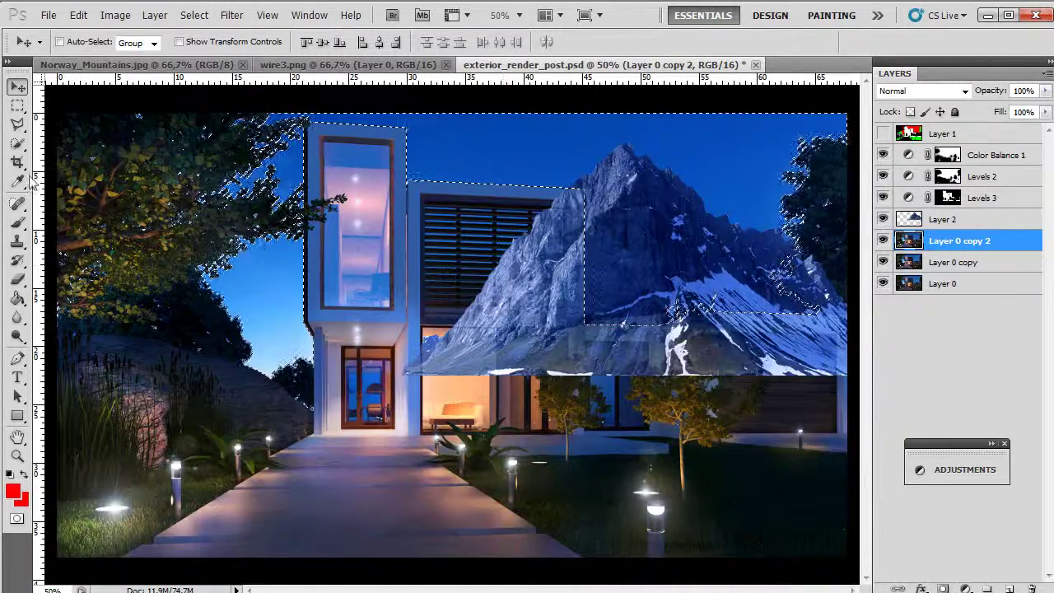
click(18, 105)
right_click(507, 143)
click(532, 190)
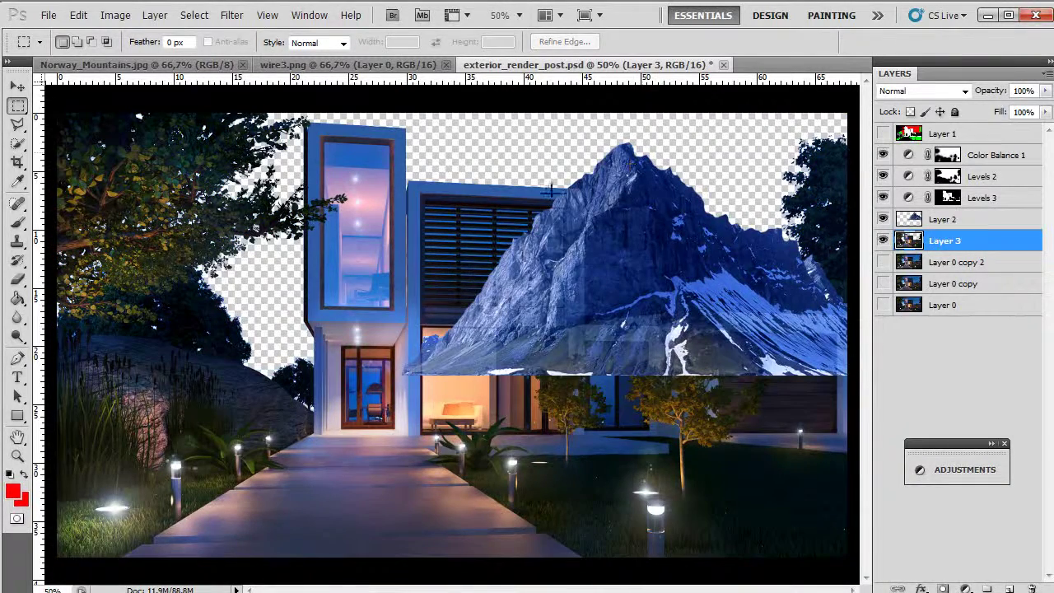
- Place Layer 2 below Layer 3 and shift the mountain farther right, behind the house and the right-hand tree
click(964, 221)
drag(945, 222, 948, 249)
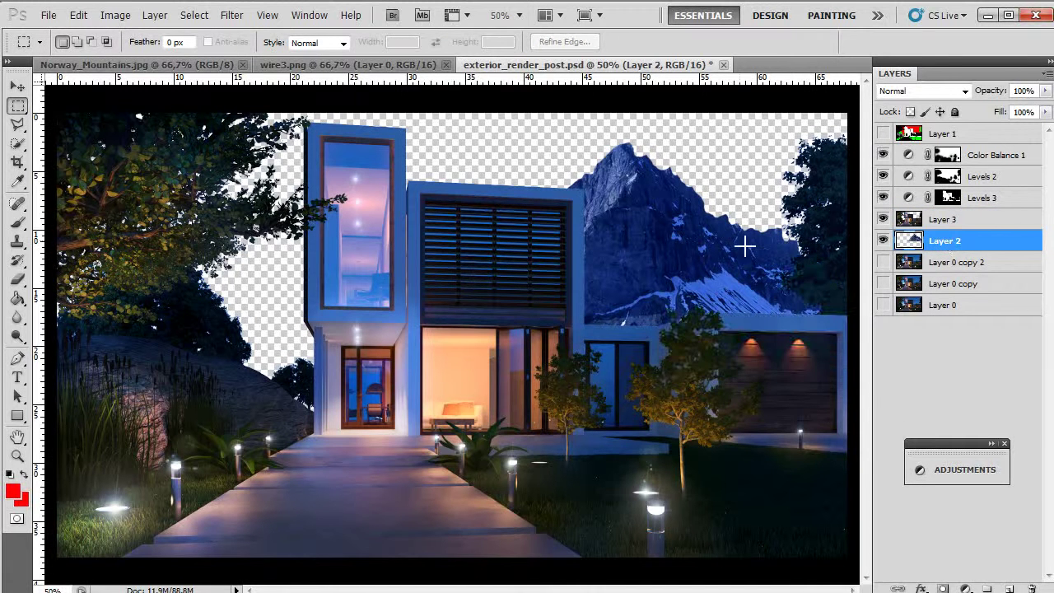
key(v)
drag(668, 261, 796, 255)
- Show Layer 0 copy 2 and Layer 0 copy again, and set Layer 2's opacity to 53%
click(882, 262)
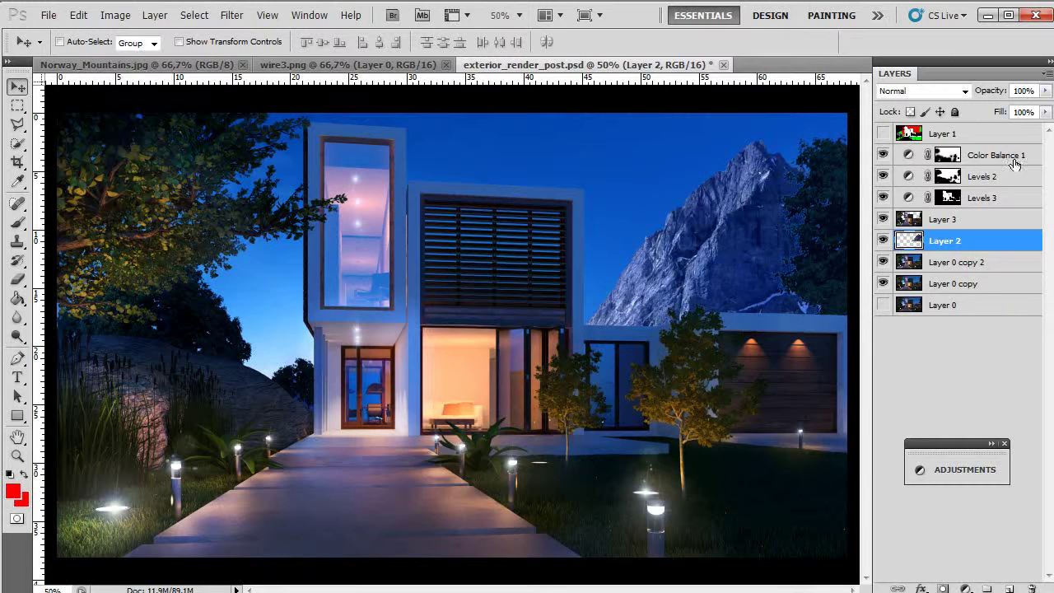
click(1045, 90)
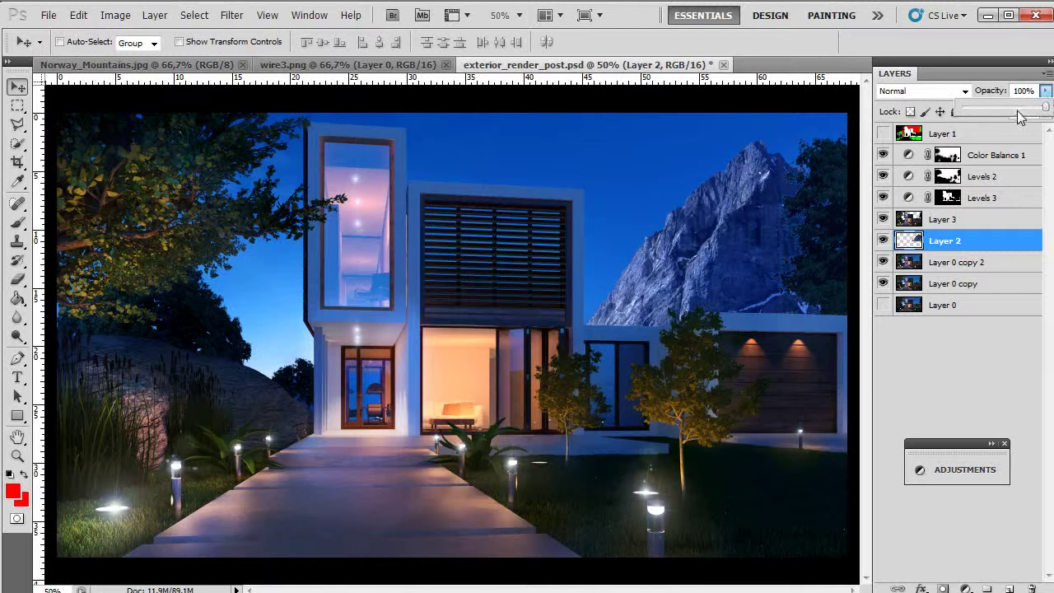
drag(1015, 120, 1011, 120)
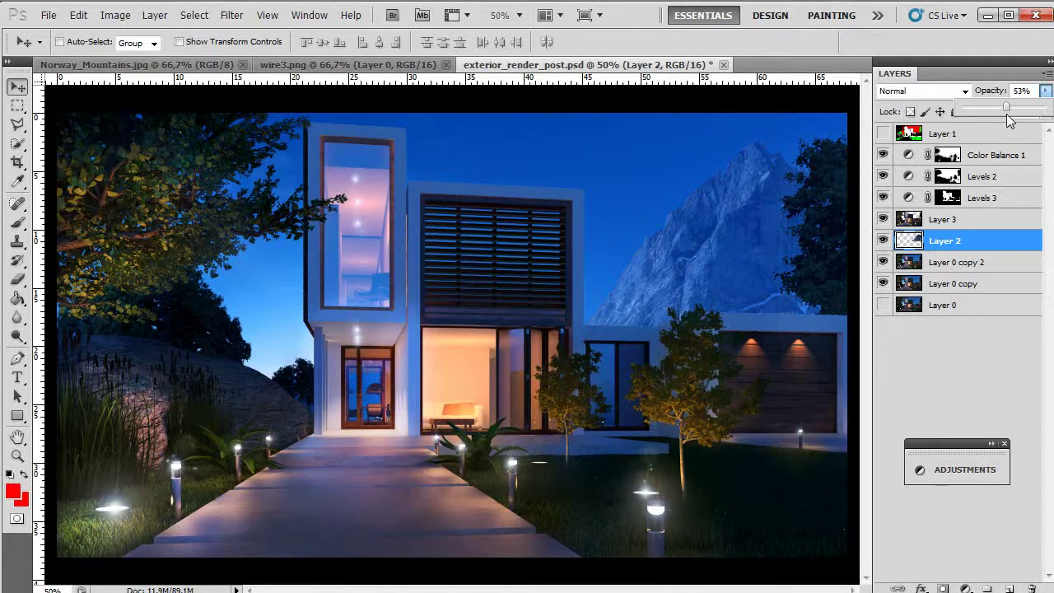
- Duplicate the mountain layer, place the copy farther left and below Layer 2, and set its opacity to 40%
drag(727, 244, 532, 274)
key(ctrl+j)
mouse_move(926, 256)
mouse_down()
mouse_move(942, 275)
mouse_move(938, 263)
mouse_up()
click(1045, 90)
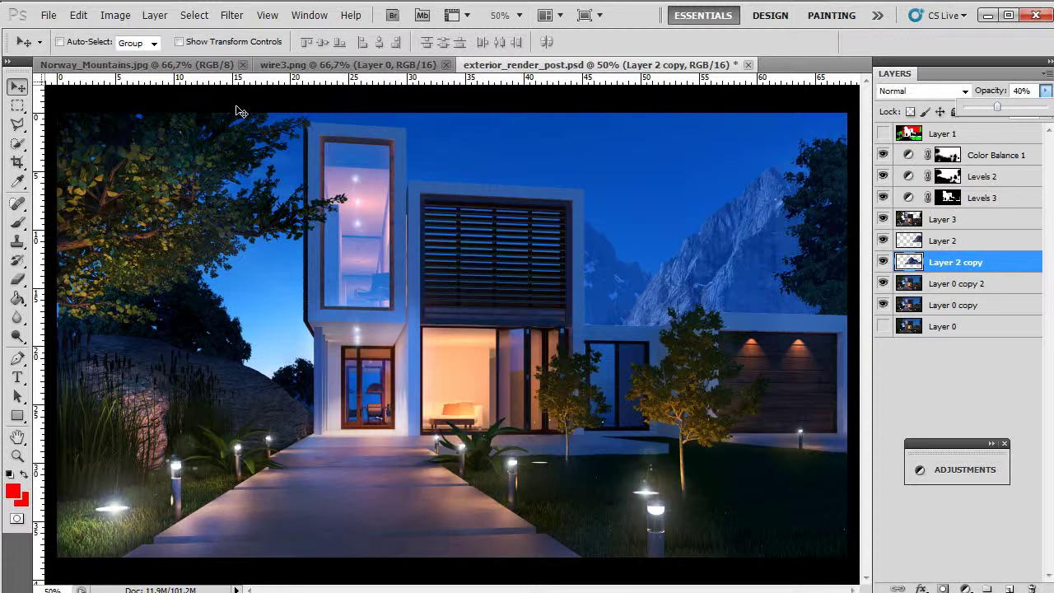
- Set up a Soft Round eraser of 121 px at 23% opacity and fade the distant mountain on Layer 2 copy
click(14, 282)
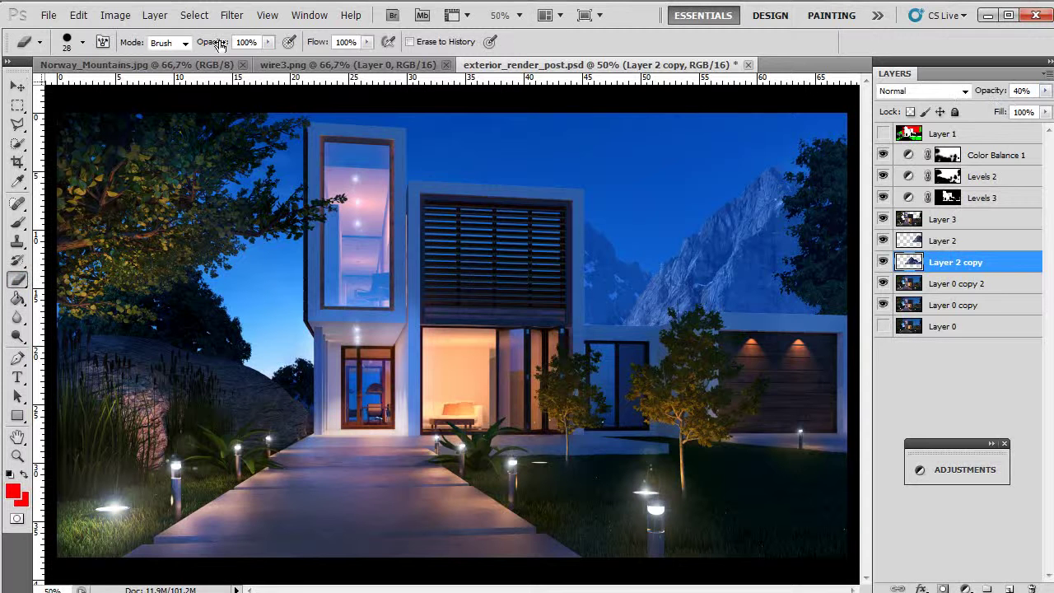
right_click(704, 296)
click(771, 394)
drag(761, 328, 797, 328)
click(268, 42)
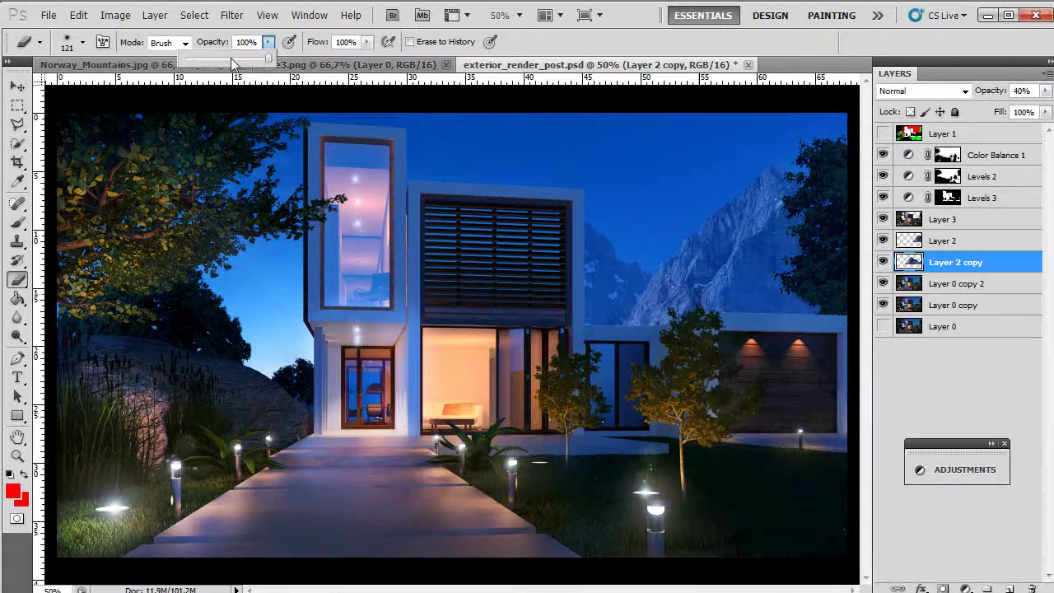
drag(206, 69, 204, 70)
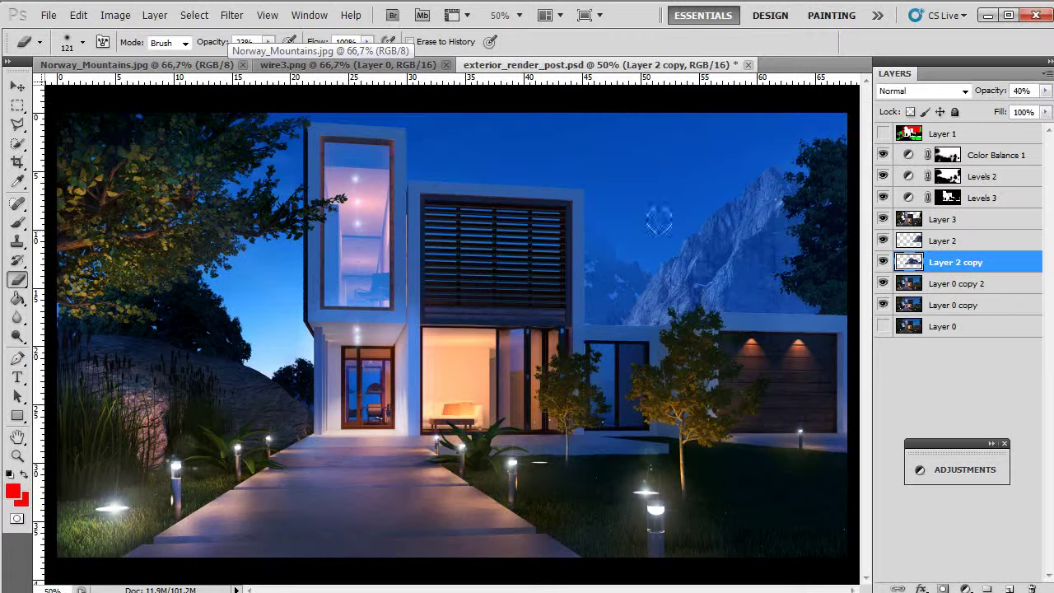
- Fade the peak and upper slopes of the mountain on Layer 2 with the soft 23% eraser
click(933, 246)
drag(698, 224, 739, 195)
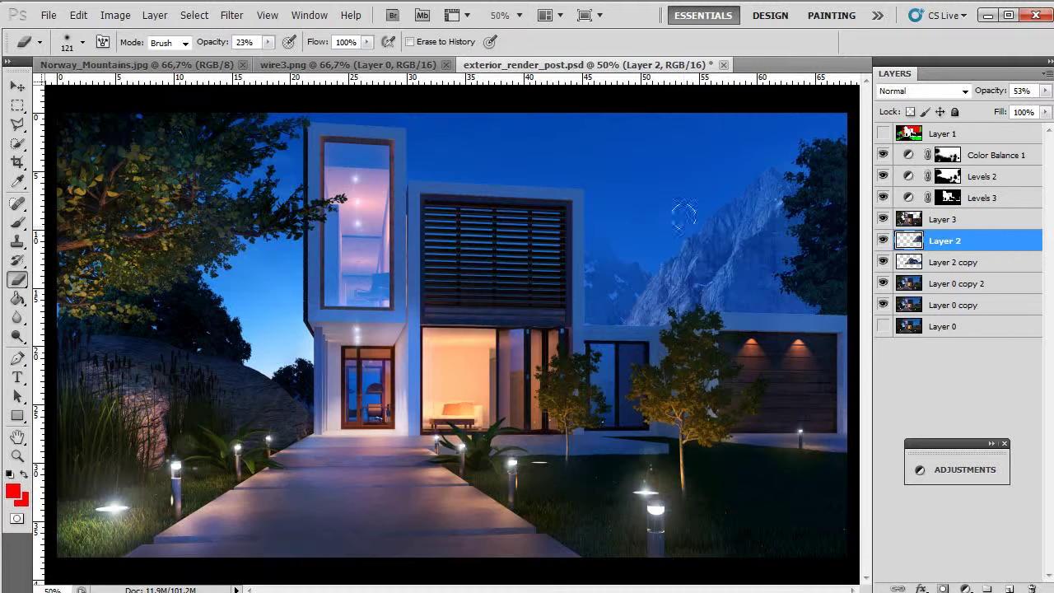
mouse_move(789, 203)
mouse_down()
mouse_move(751, 156)
mouse_move(776, 184)
mouse_move(677, 243)
mouse_up()
mouse_move(755, 216)
mouse_down()
mouse_move(723, 256)
mouse_move(766, 180)
mouse_up()
- Place a copy of the Layer 2 mountain in the sky gap between the left-hand tree and the house
key(v)
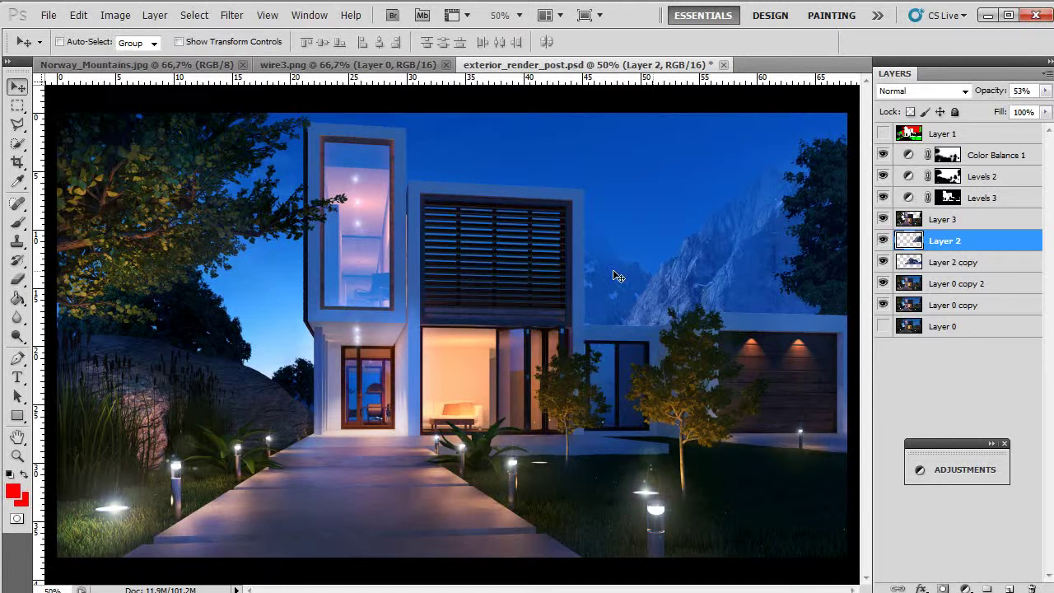
drag(598, 274, 232, 337)
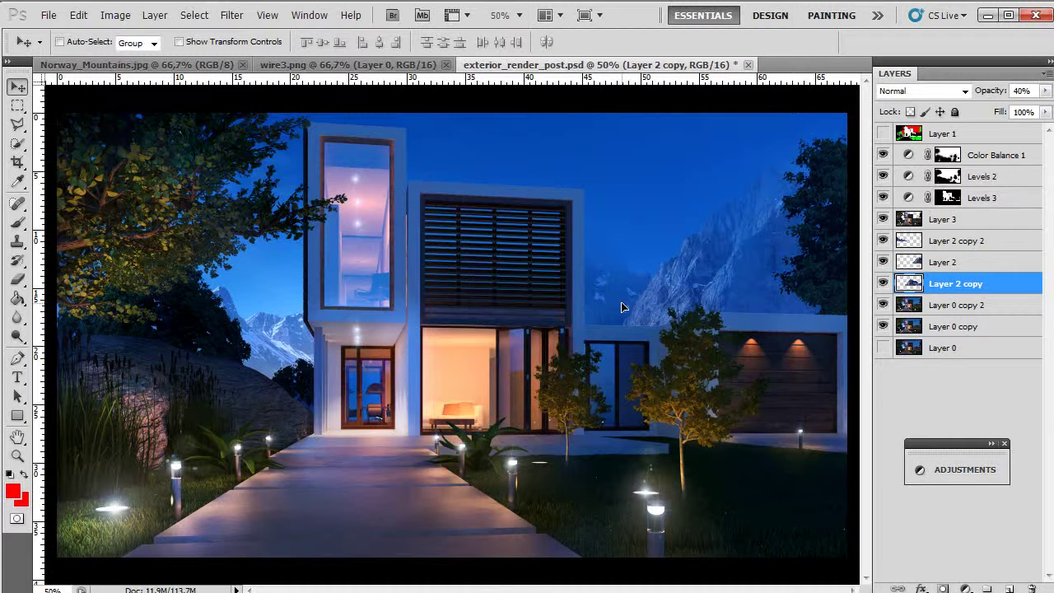
- Set the eraser to a Hard Round tip of 121 px at 100% opacity for Layer 2 copy
scroll(654, 302, up, 3)
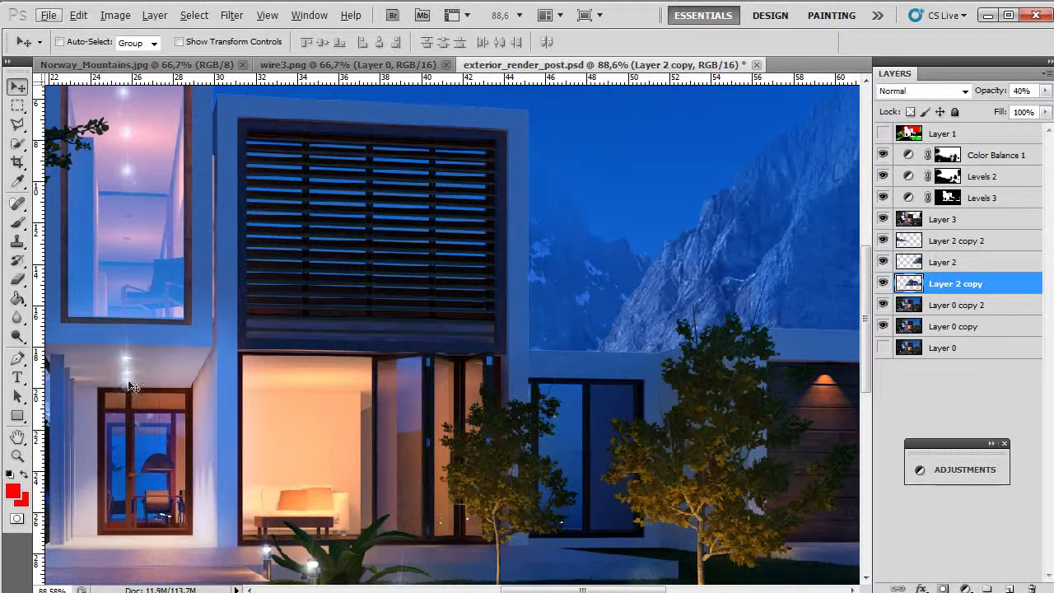
key(e)
click(267, 42)
drag(271, 60, 336, 60)
right_click(708, 379)
click(745, 508)
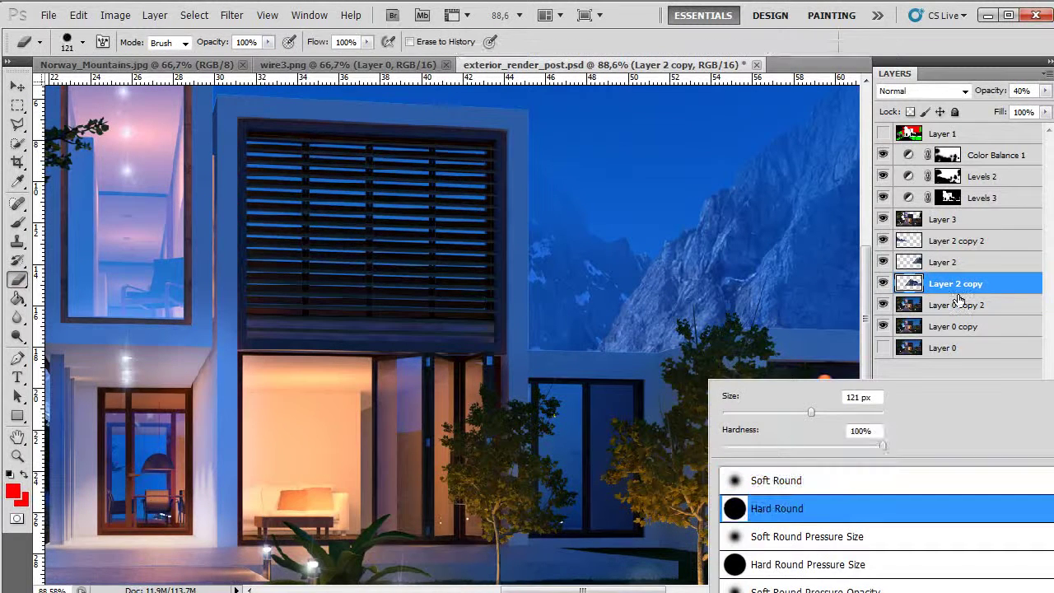
- Toggle the visibility of Layer 2 copy to compare the scene with and without the distant mountain
click(882, 284)
click(882, 284)
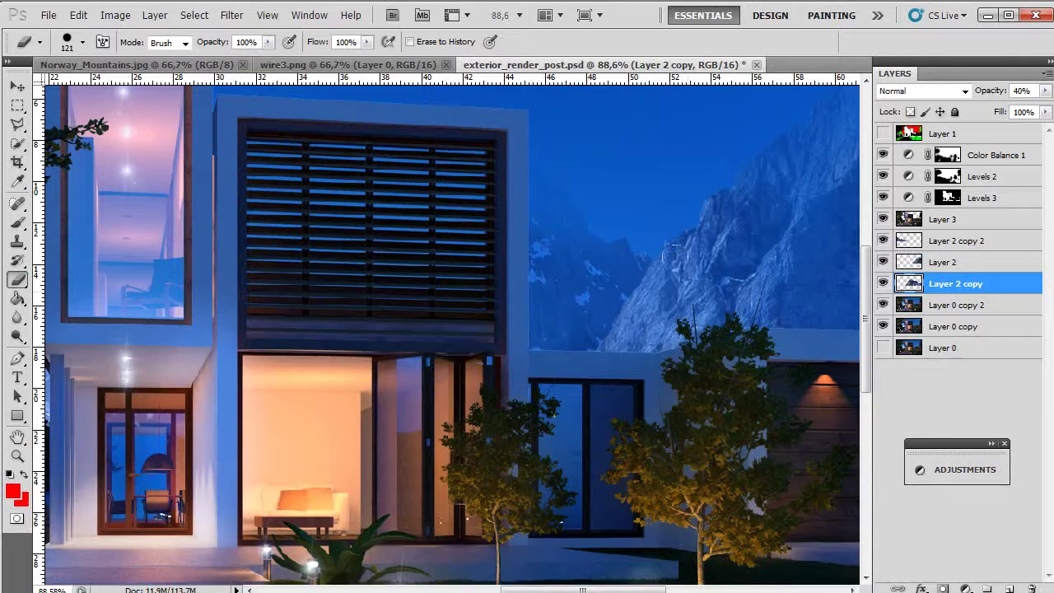
key(ctrl+minus)
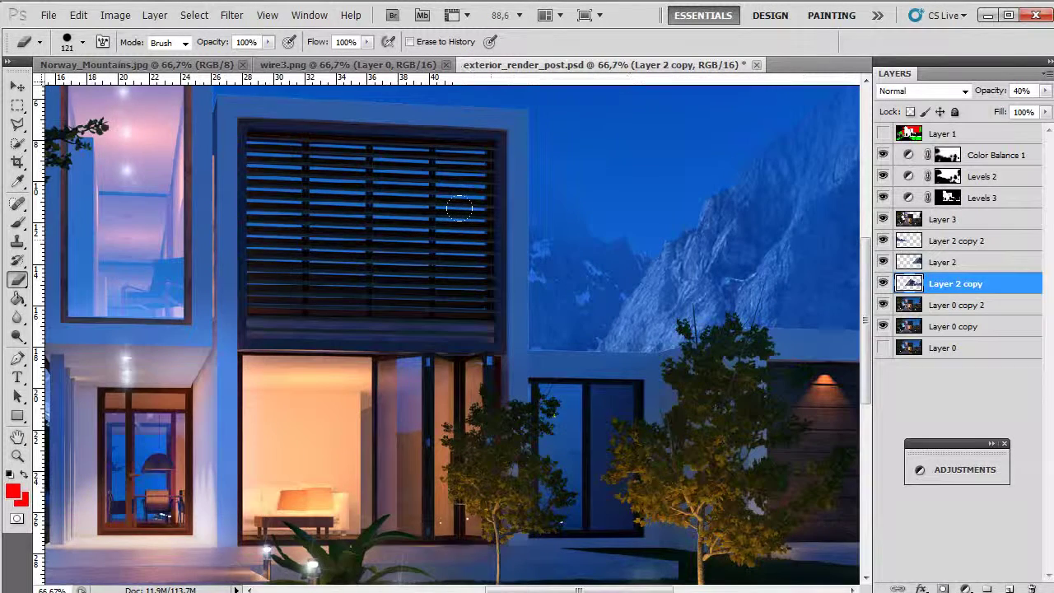
key(ctrl+minus)
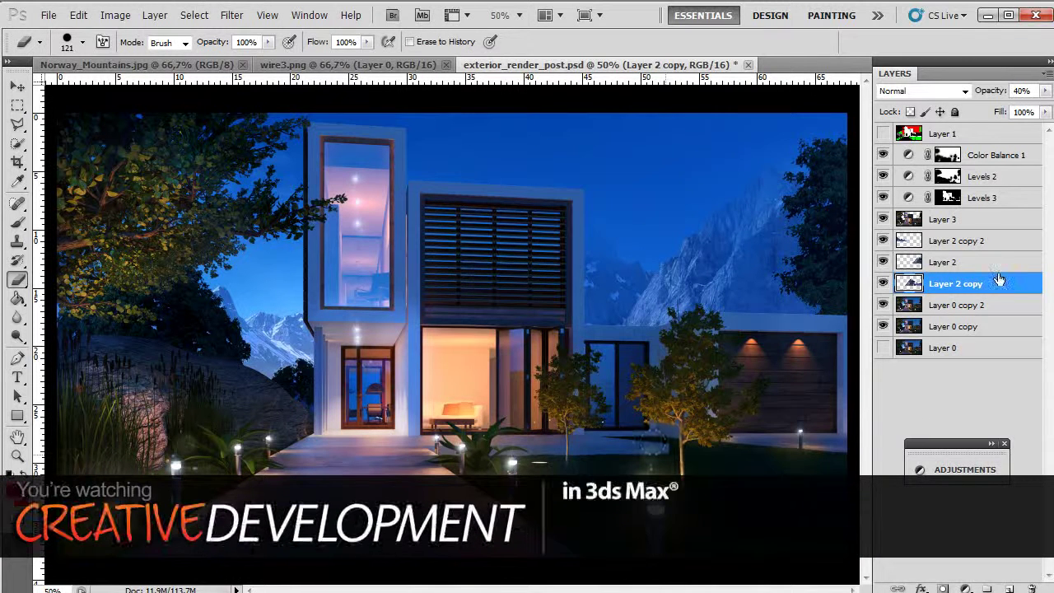
- Lighten the white wall edges of the tower and upper block on Layer 3 using a 149 px Dodge tool, Midtones, 100% exposure
click(946, 305)
click(18, 336)
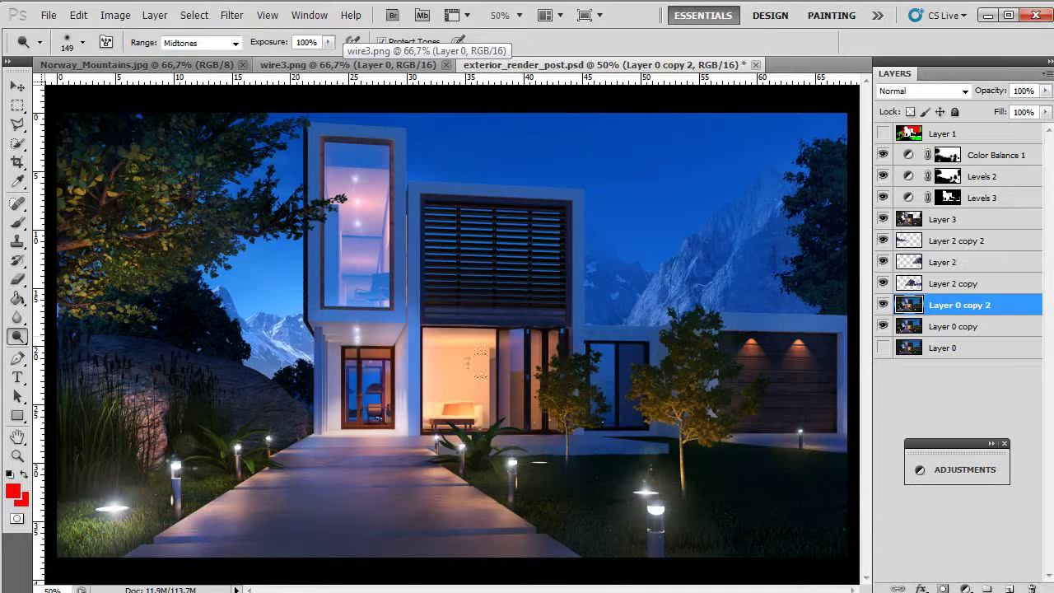
click(883, 219)
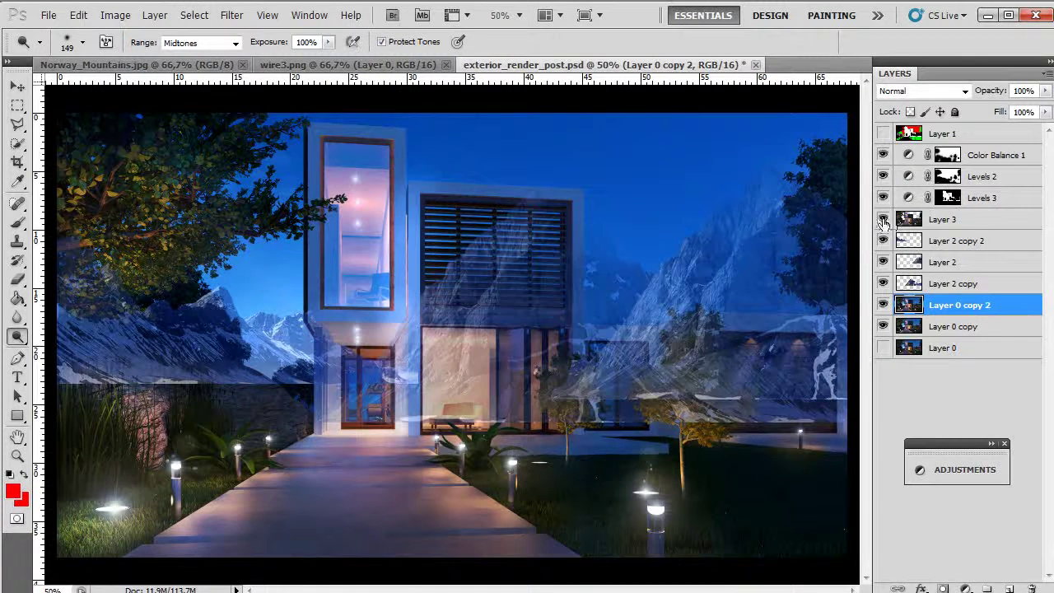
click(942, 219)
mouse_move(394, 233)
mouse_down()
mouse_move(400, 297)
mouse_move(379, 309)
mouse_up()
mouse_move(405, 193)
mouse_down()
mouse_move(387, 136)
mouse_move(309, 131)
mouse_move(315, 309)
mouse_up()
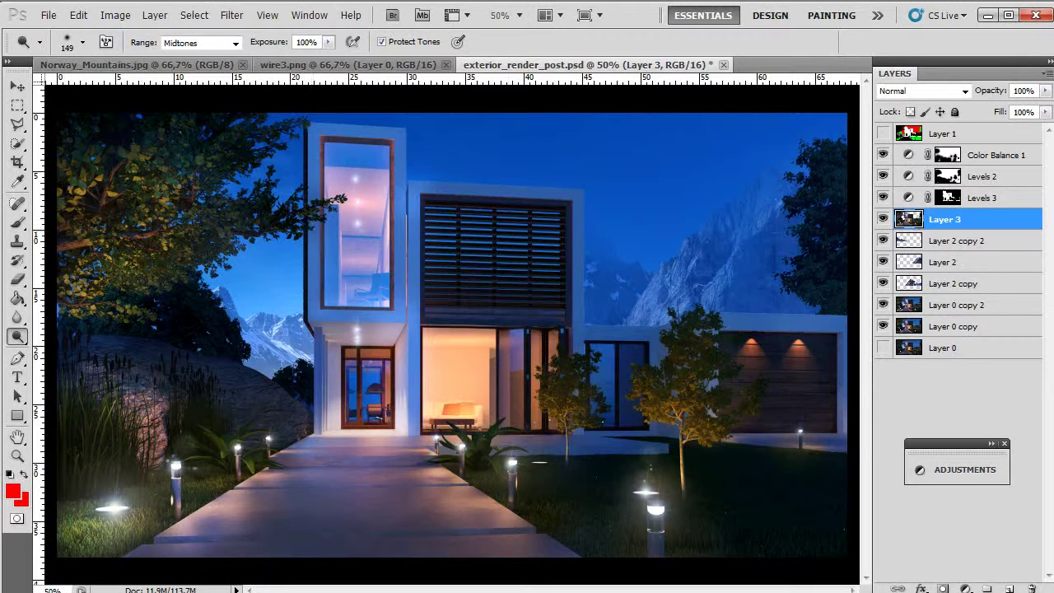
drag(415, 174, 414, 163)
drag(463, 190, 579, 194)
drag(579, 234, 579, 329)
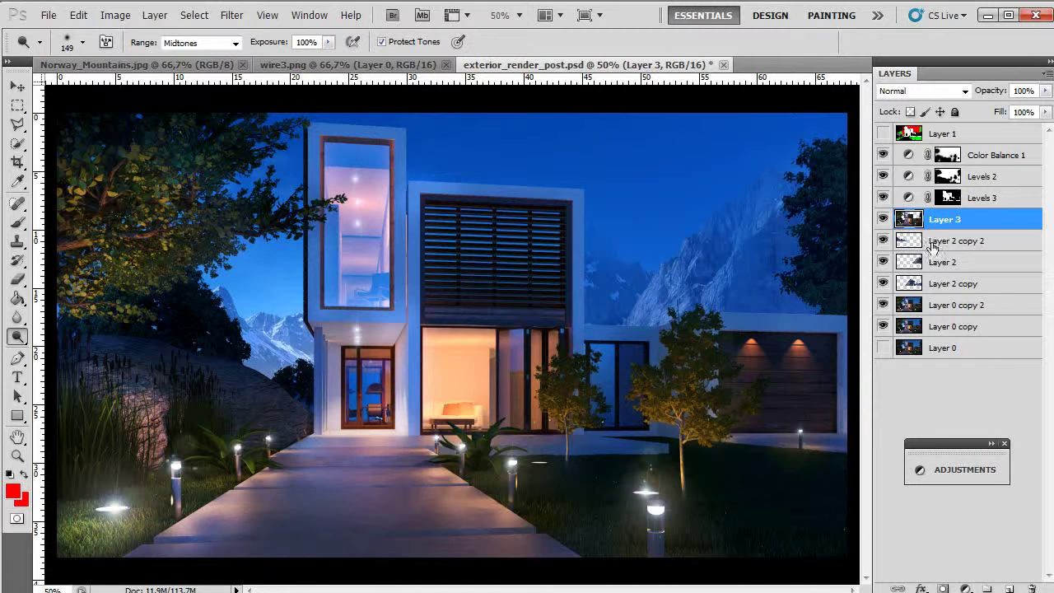
- Add a Hue/Saturation adjustment layer above Color Balance 1 and set the Cyans saturation to -35
click(955, 158)
click(966, 588)
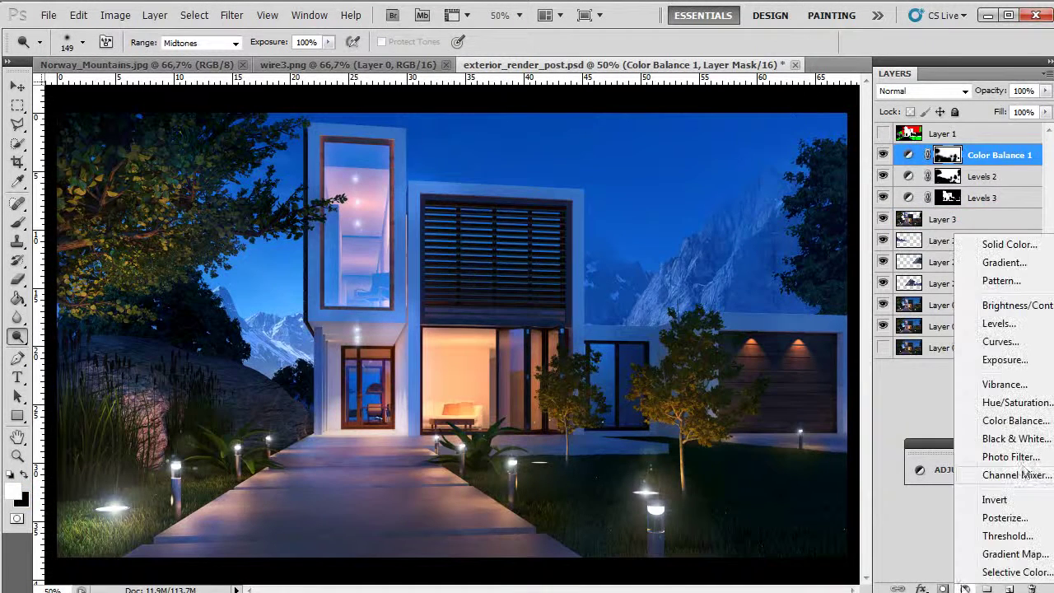
click(1015, 402)
drag(838, 473, 734, 211)
click(712, 260)
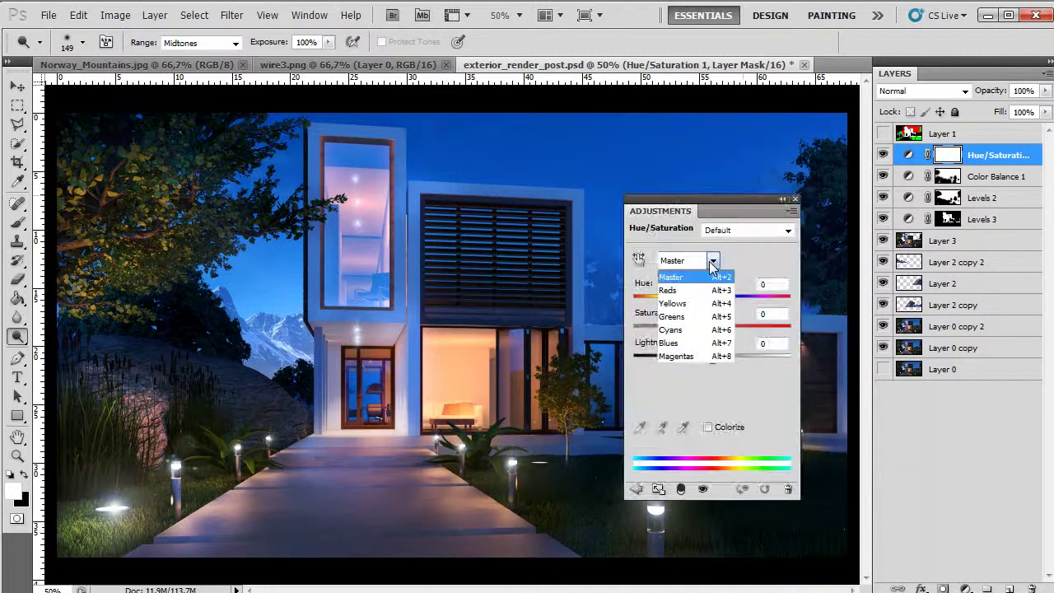
click(686, 331)
mouse_move(706, 332)
mouse_down()
mouse_move(640, 332)
mouse_move(685, 331)
mouse_move(703, 347)
mouse_move(688, 343)
mouse_up()
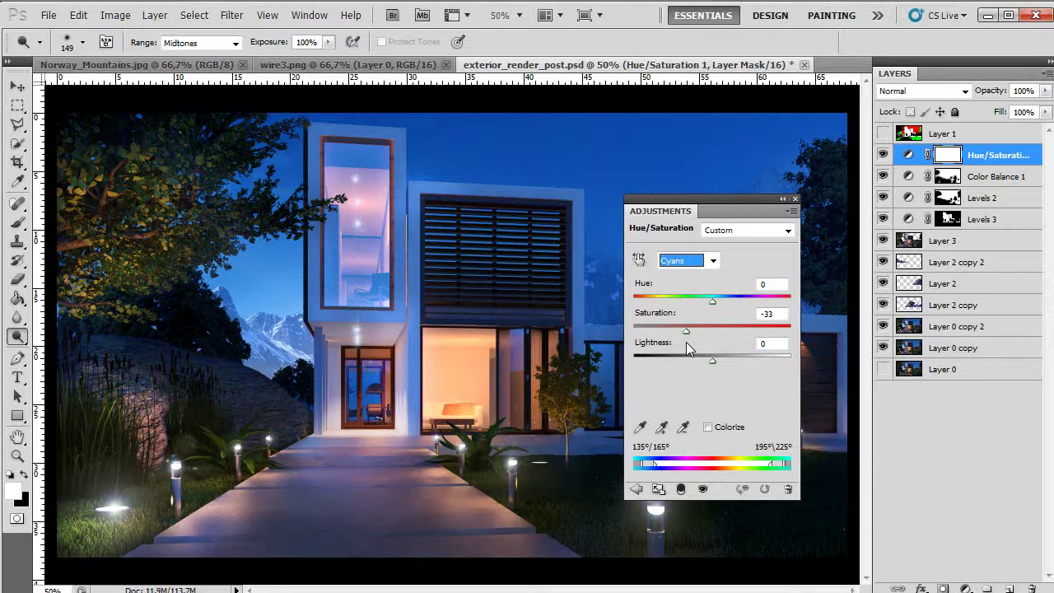
- Reduce the Blues saturation to -26 in the new Hue/Saturation adjustment and dismiss its settings
click(713, 260)
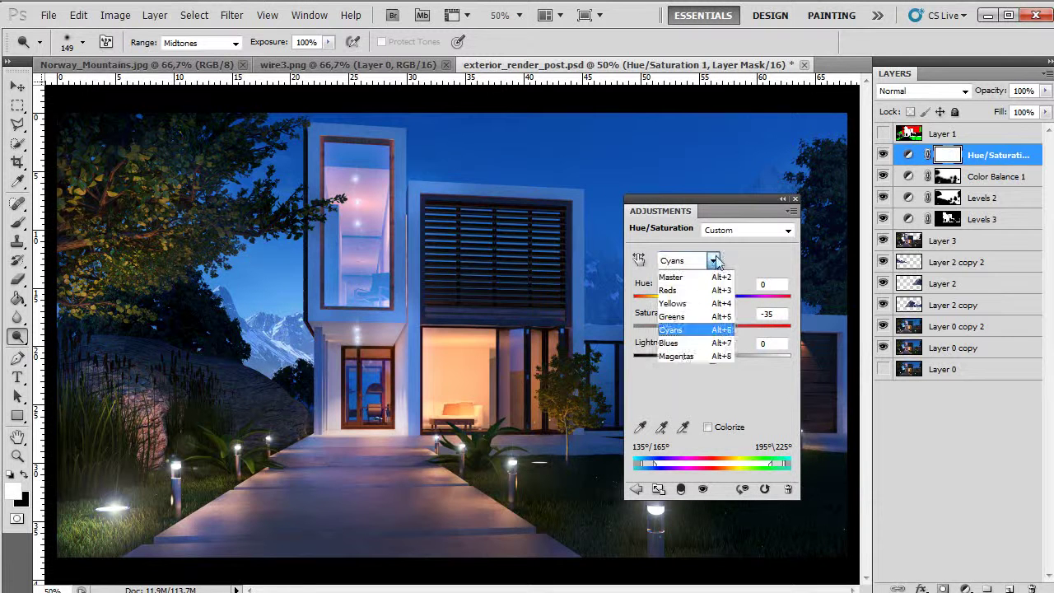
click(685, 346)
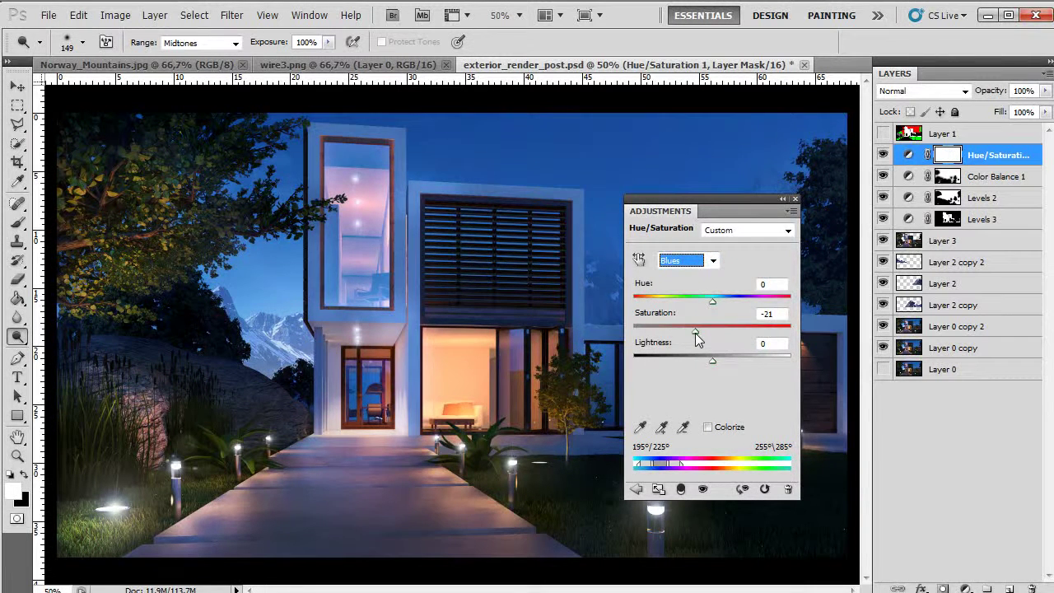
drag(693, 333, 691, 332)
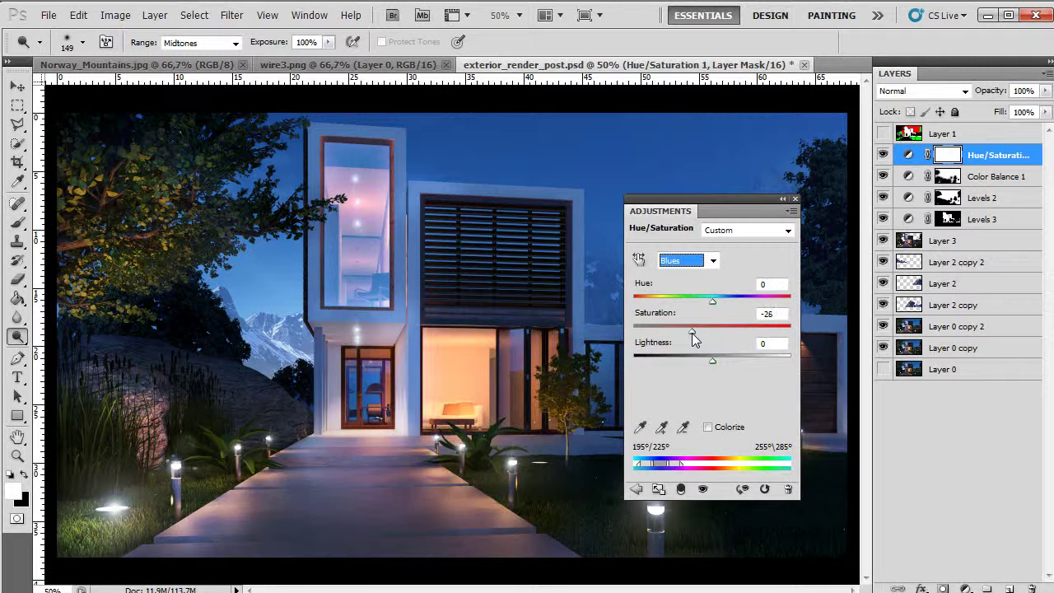
click(782, 198)
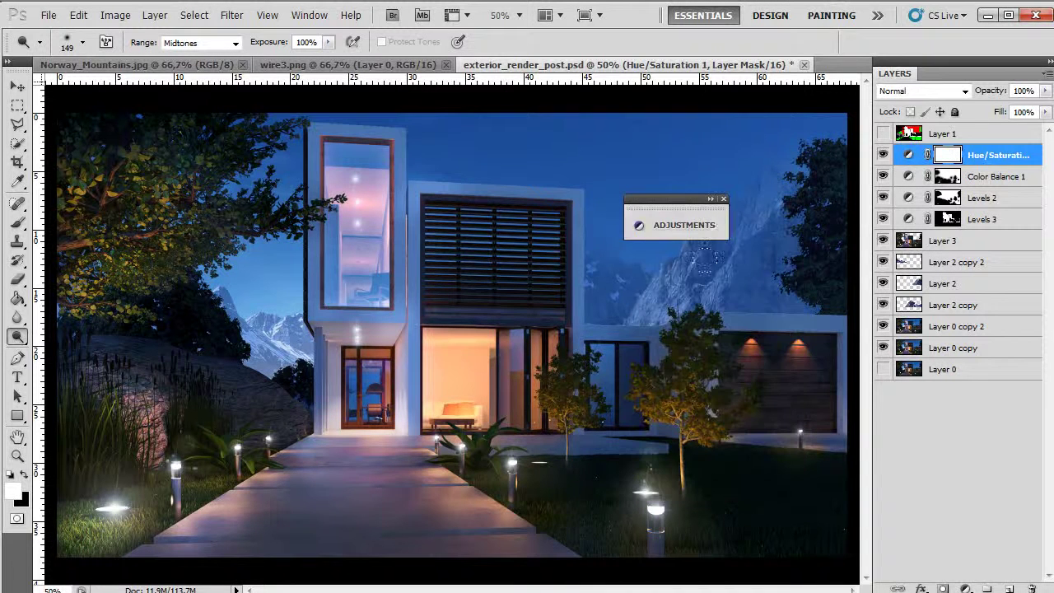
click(724, 200)
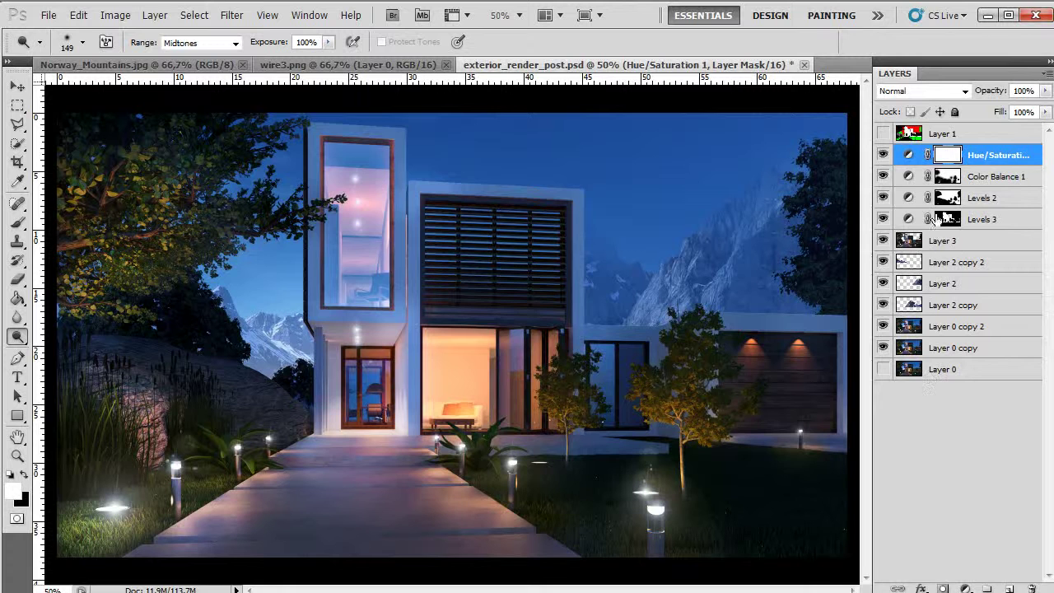
- Dodge the garage wall, the lawn in front of it and the rock edge beside the house on Layer 3
click(955, 243)
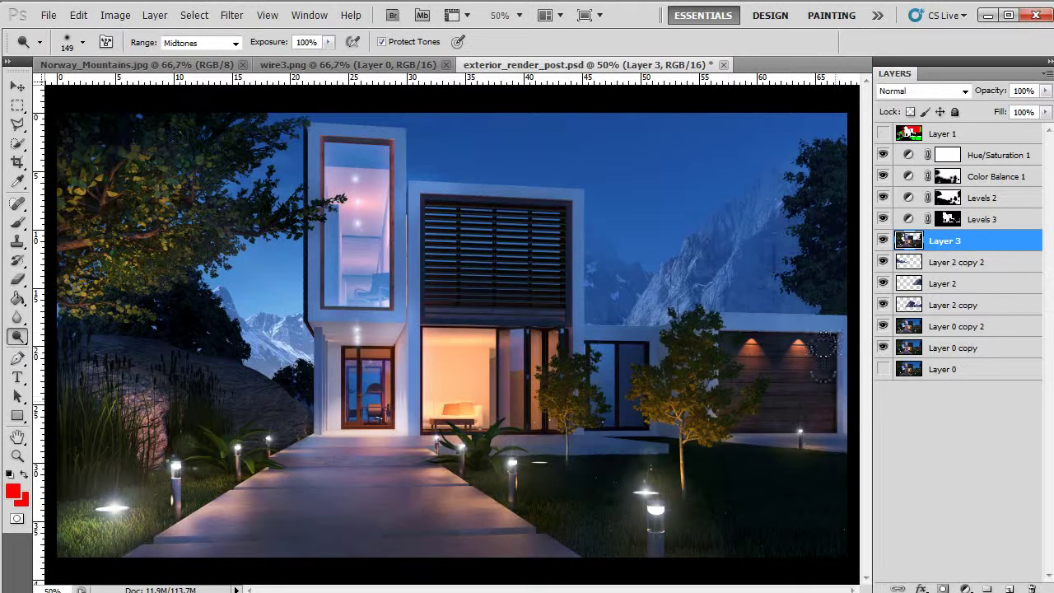
mouse_move(830, 408)
mouse_down()
mouse_move(811, 423)
mouse_move(821, 430)
mouse_move(752, 422)
mouse_move(785, 432)
mouse_move(683, 475)
mouse_move(783, 459)
mouse_up()
drag(711, 434, 817, 469)
mouse_move(713, 448)
mouse_down()
mouse_move(811, 457)
mouse_move(758, 525)
mouse_move(687, 450)
mouse_move(803, 510)
mouse_up()
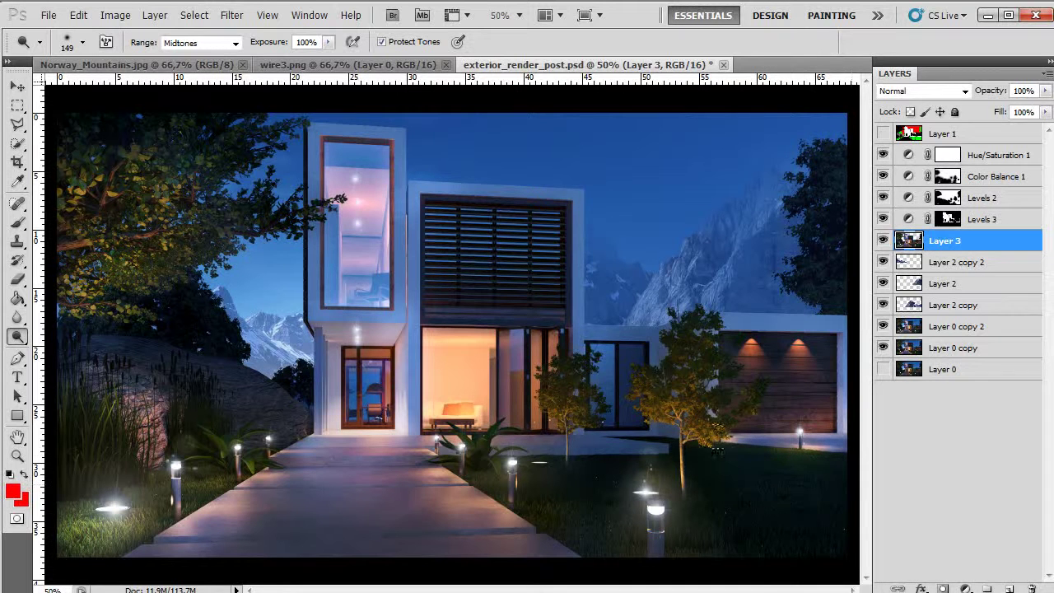
mouse_move(721, 510)
mouse_down()
mouse_move(818, 535)
mouse_move(827, 457)
mouse_move(795, 571)
mouse_up()
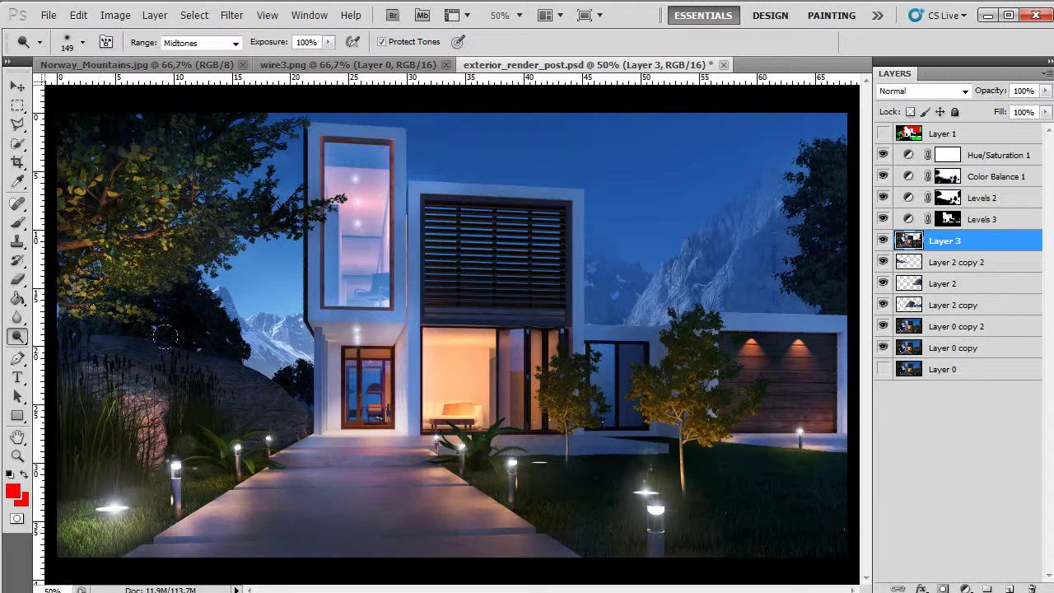
drag(307, 388, 320, 410)
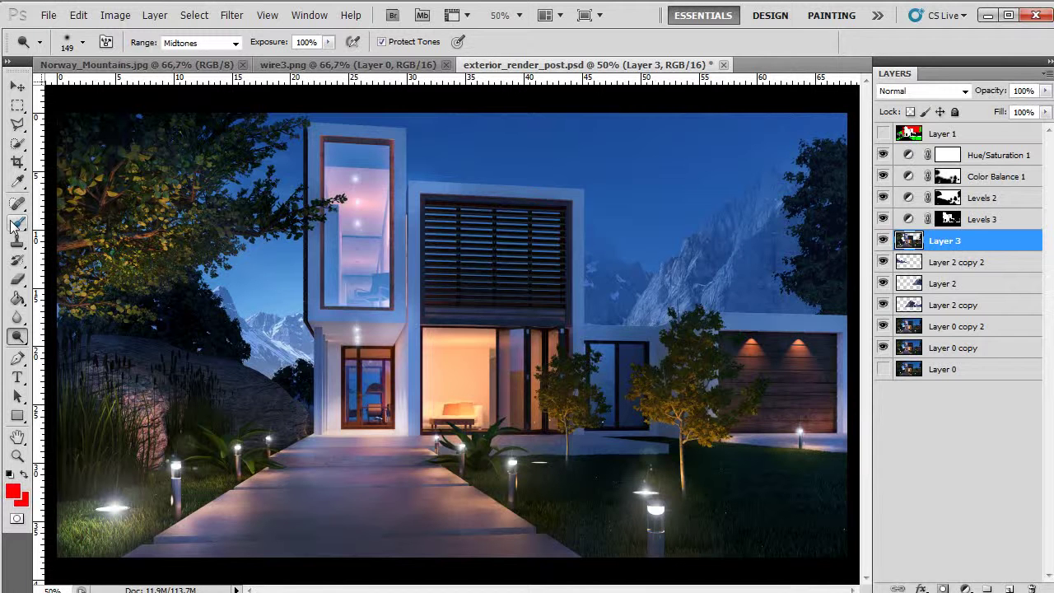
- Select the blue tones sampled from the entrance door glass on Layer 3 with Color Range, using a reduced fuzziness
click(198, 15)
click(181, 158)
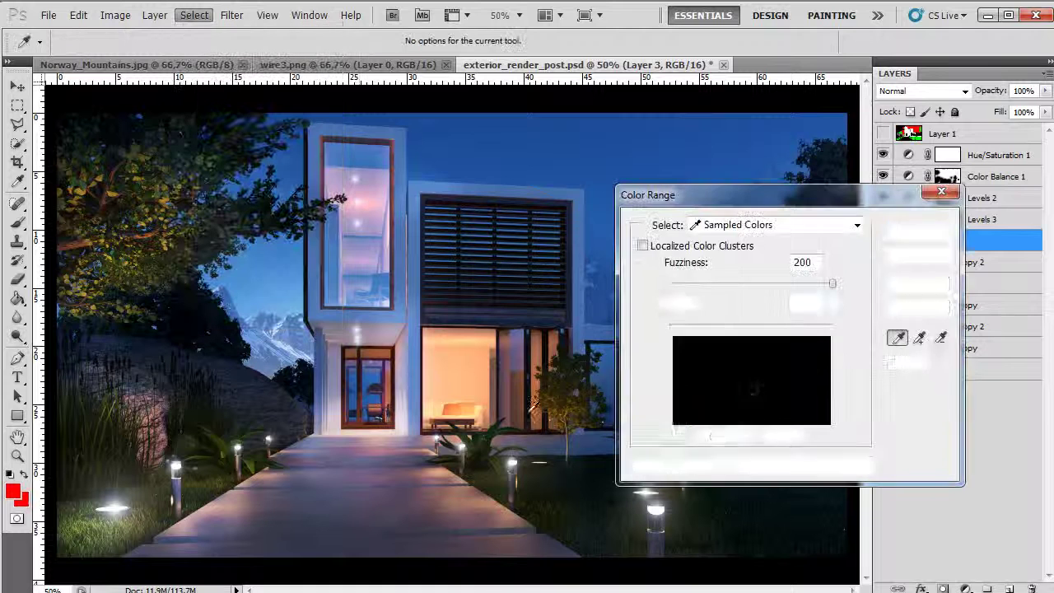
click(371, 372)
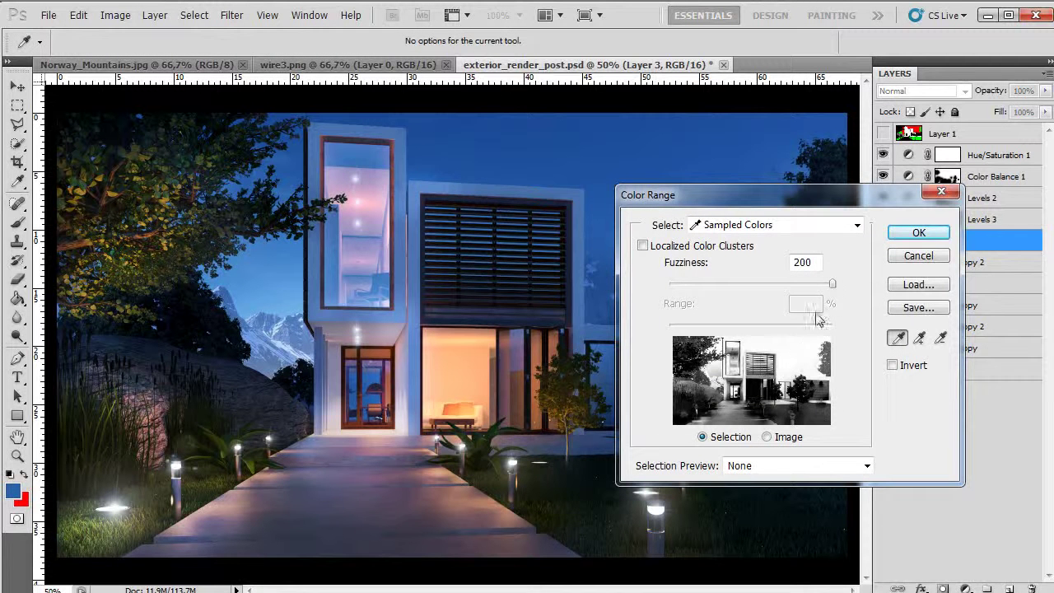
drag(833, 288, 755, 287)
click(917, 233)
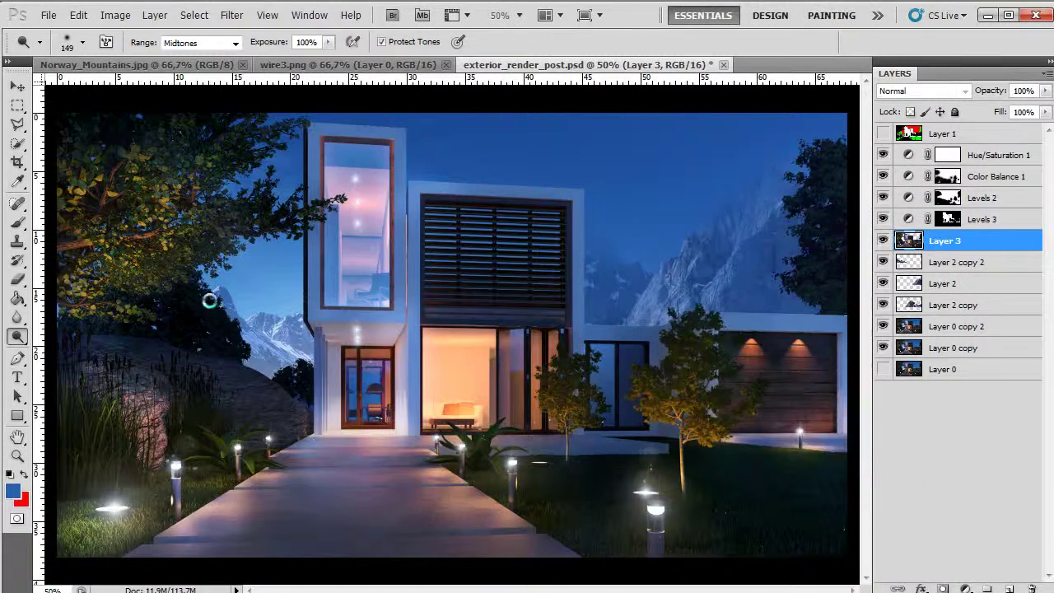
- Subtract every area outside the entrance door glass from the selection with the rectangular marquee
key(m)
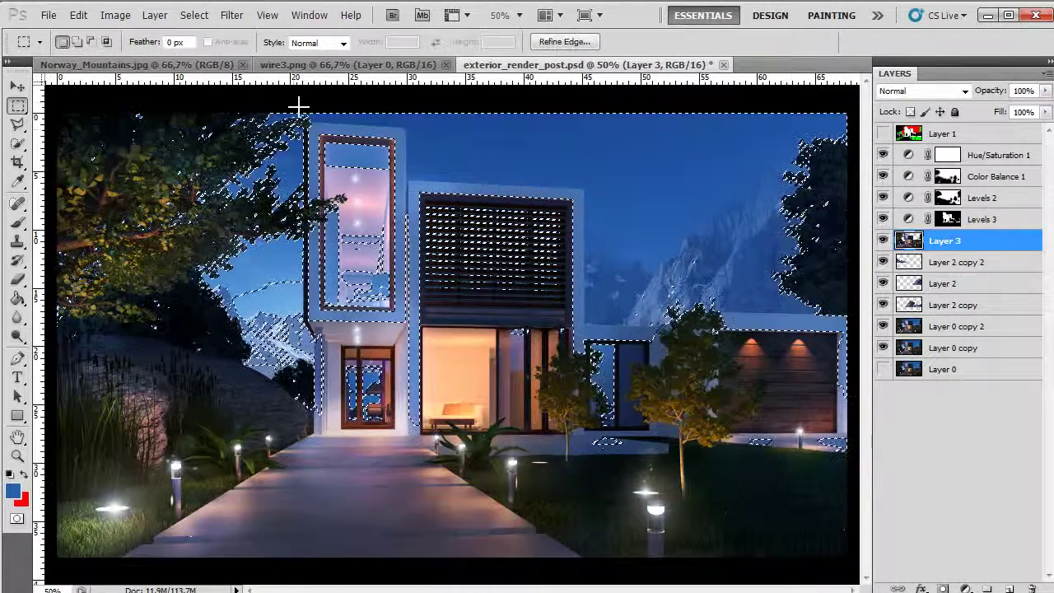
drag(191, 347, 307, 420)
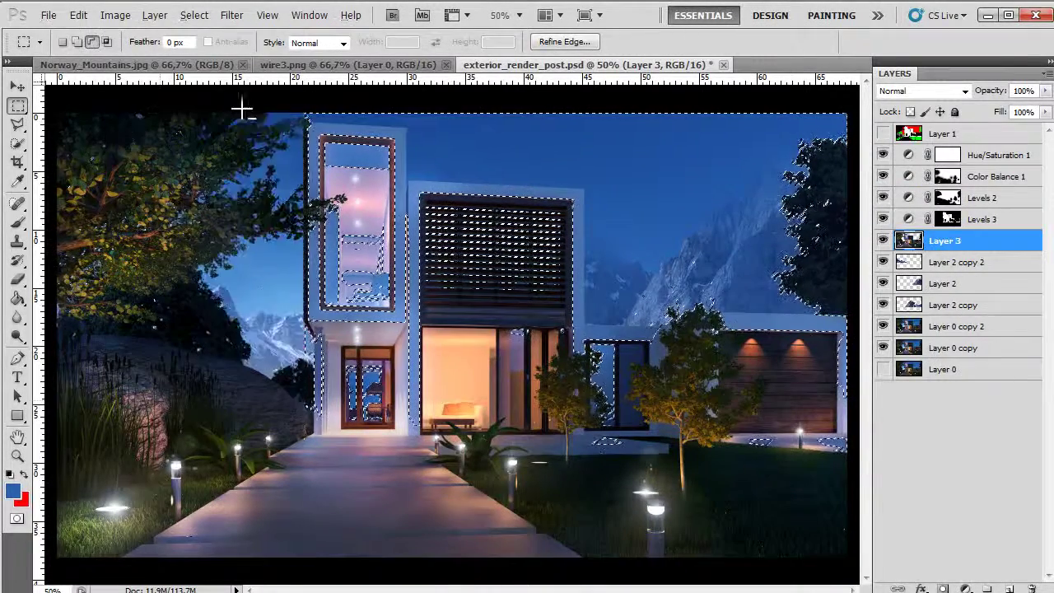
drag(908, 320, 909, 344)
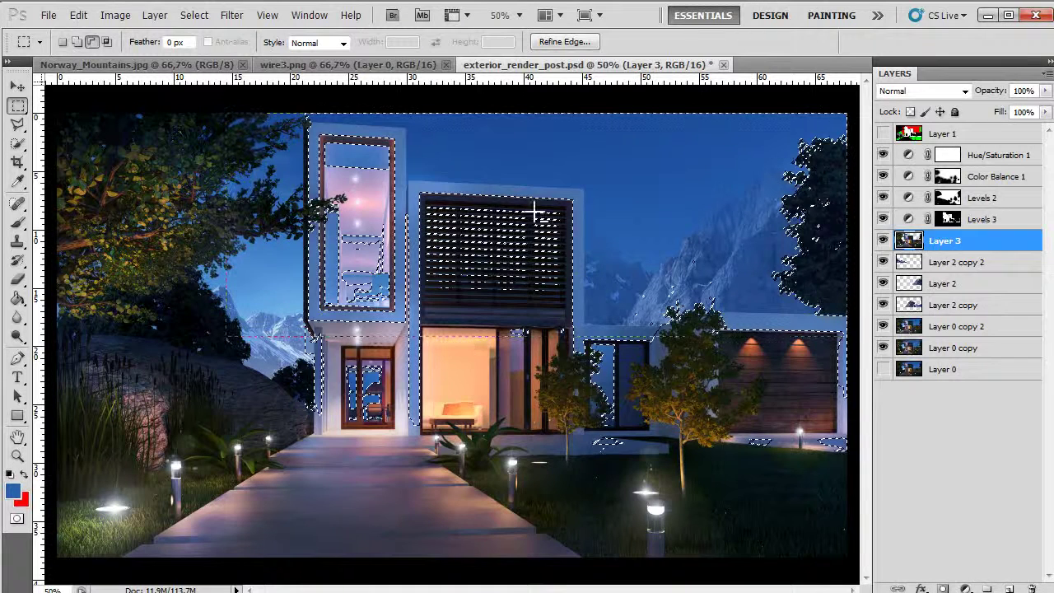
drag(404, 176, 858, 583)
drag(226, 316, 332, 505)
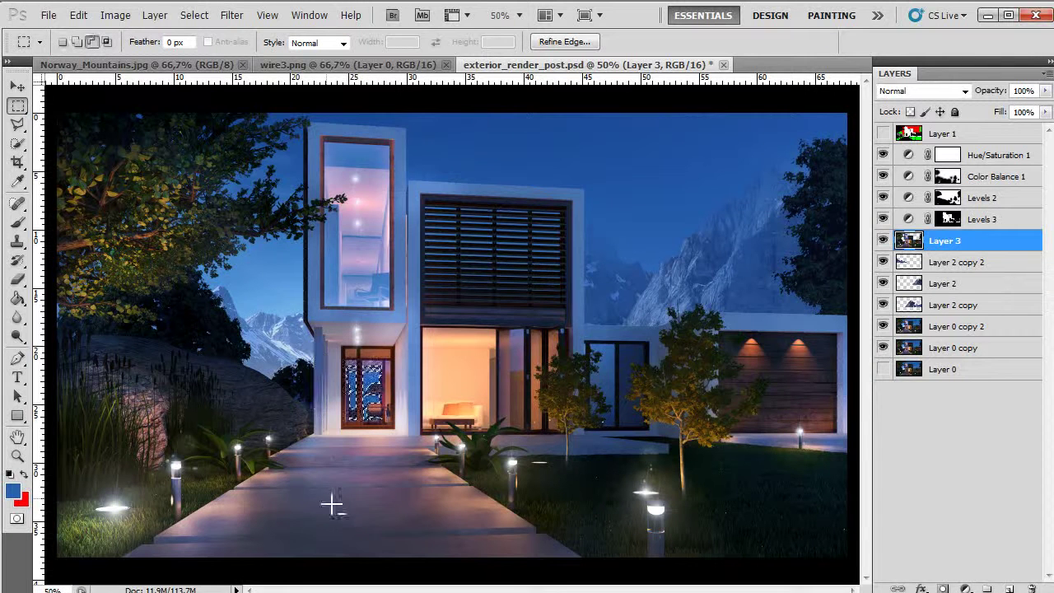
- Add a Hue/Saturation adjustment masked to the selected door glass and set its Master saturation to -47
click(965, 588)
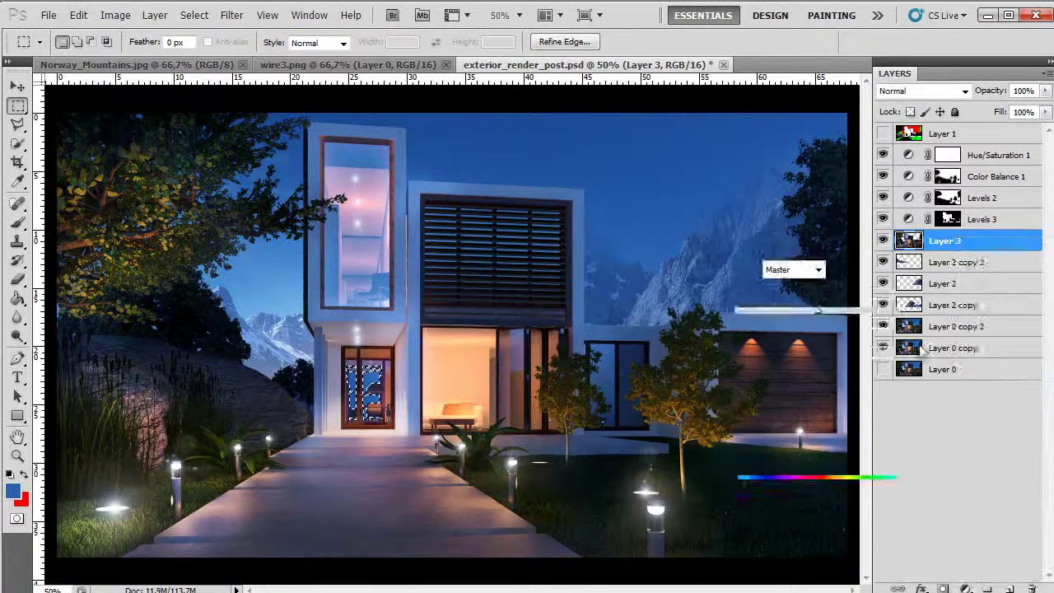
click(1017, 405)
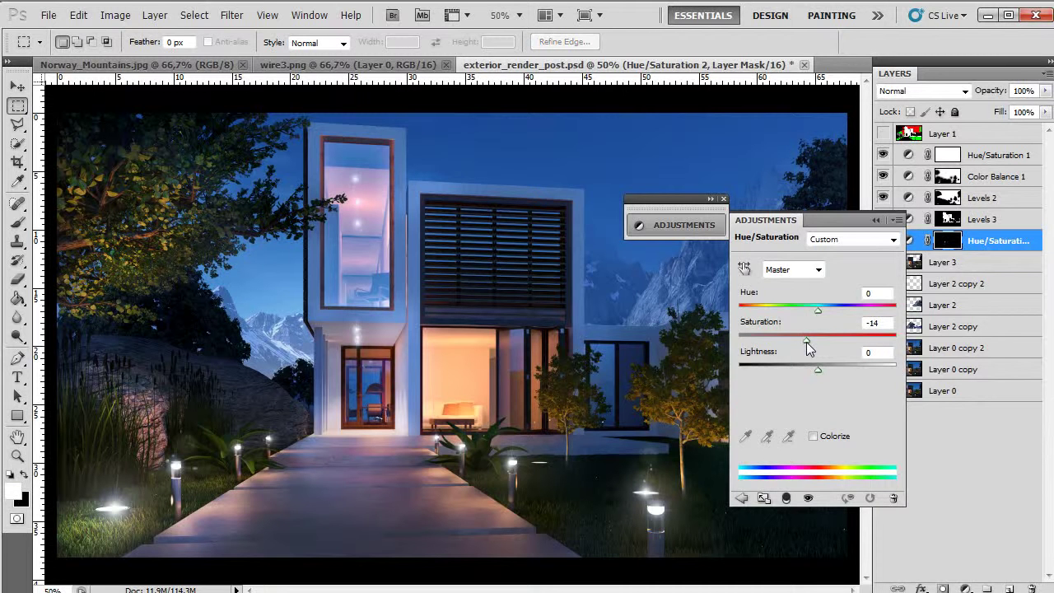
drag(787, 343, 780, 345)
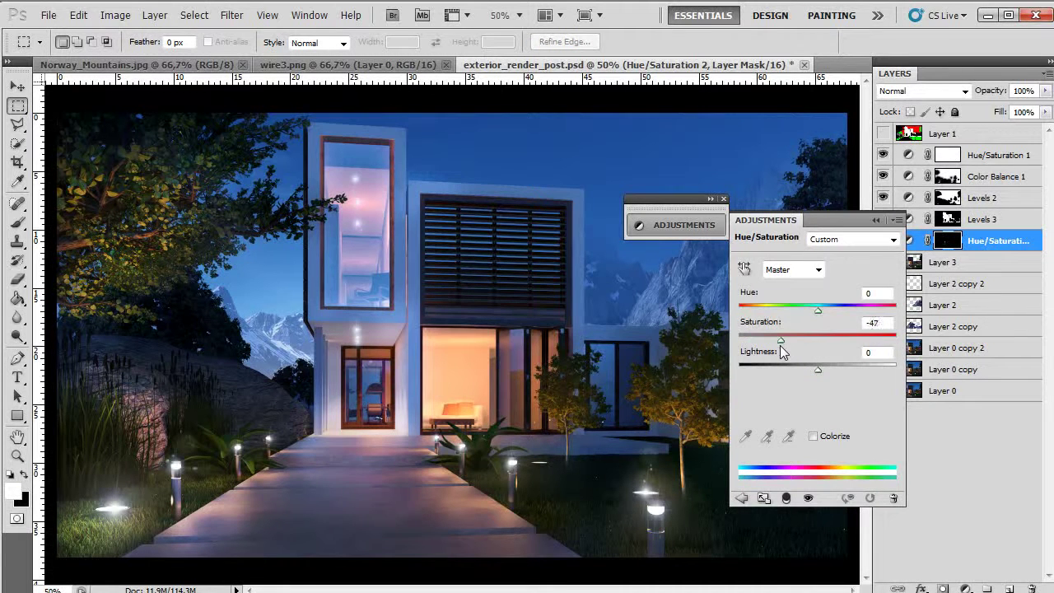
click(876, 221)
click(724, 198)
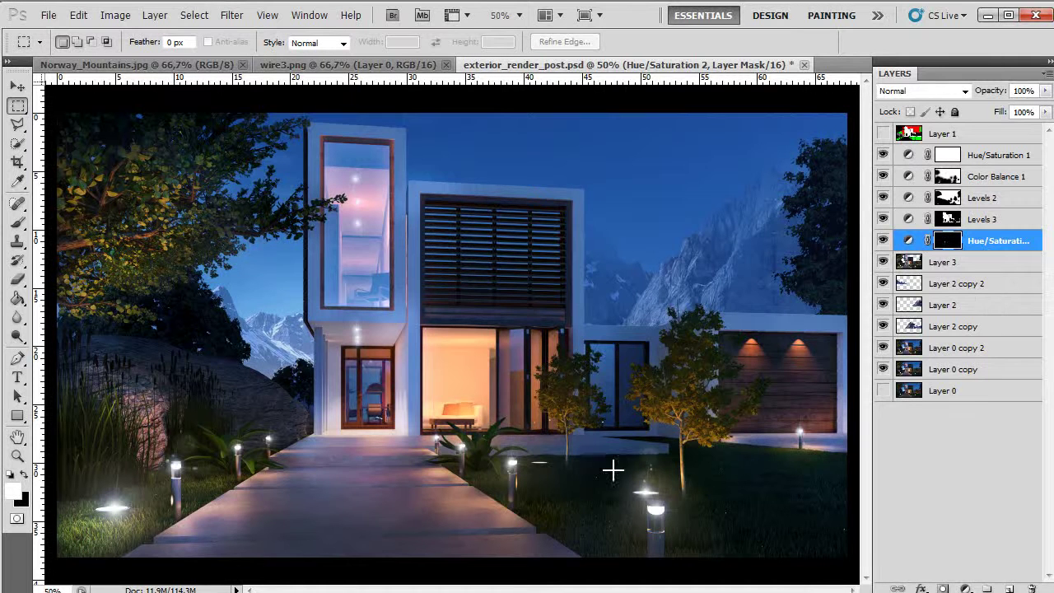
- Add a 105mm Prime lens flare at 60% brightness to the small ground light beside the walkway on Layer 3
drag(498, 421, 590, 501)
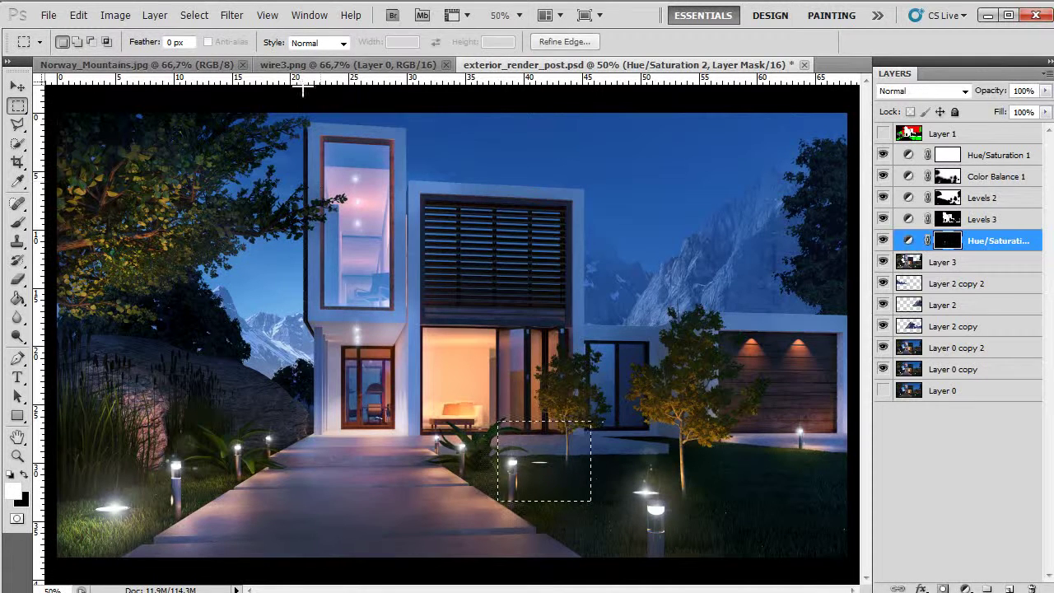
click(232, 15)
mouse_move(246, 242)
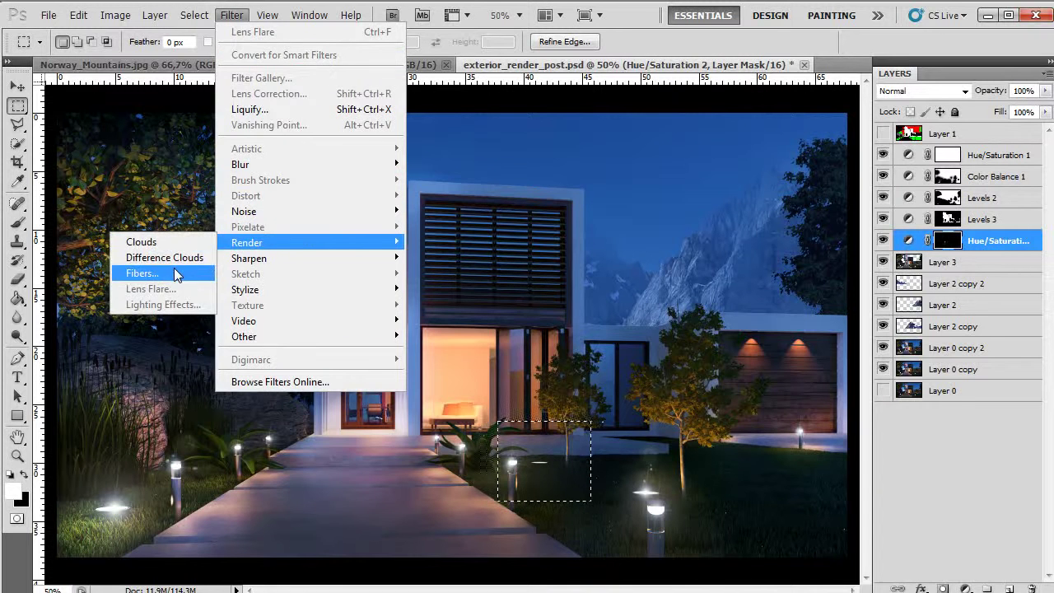
click(926, 261)
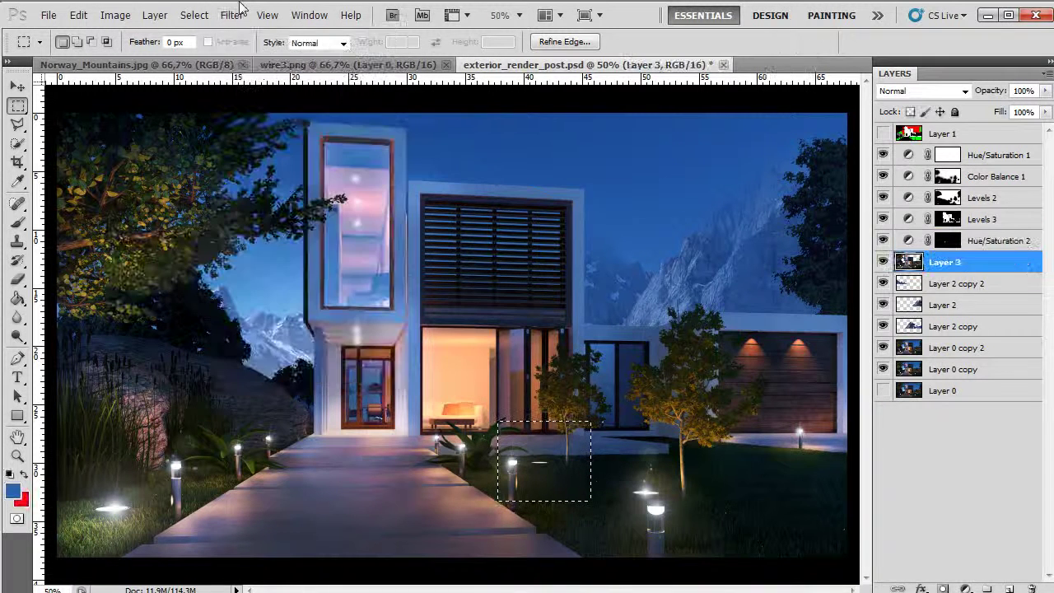
click(231, 14)
mouse_move(247, 242)
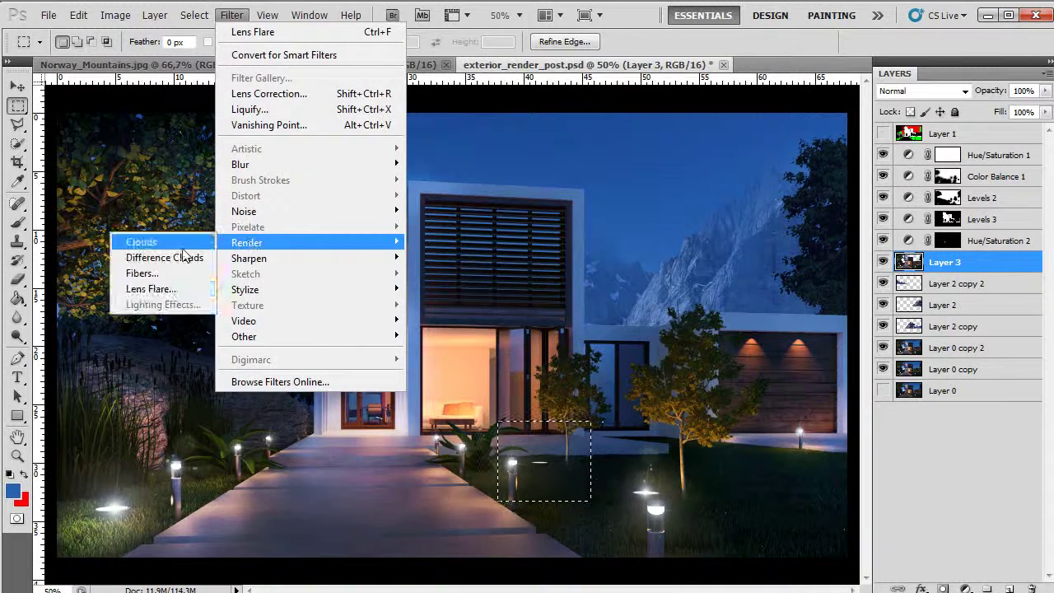
click(154, 288)
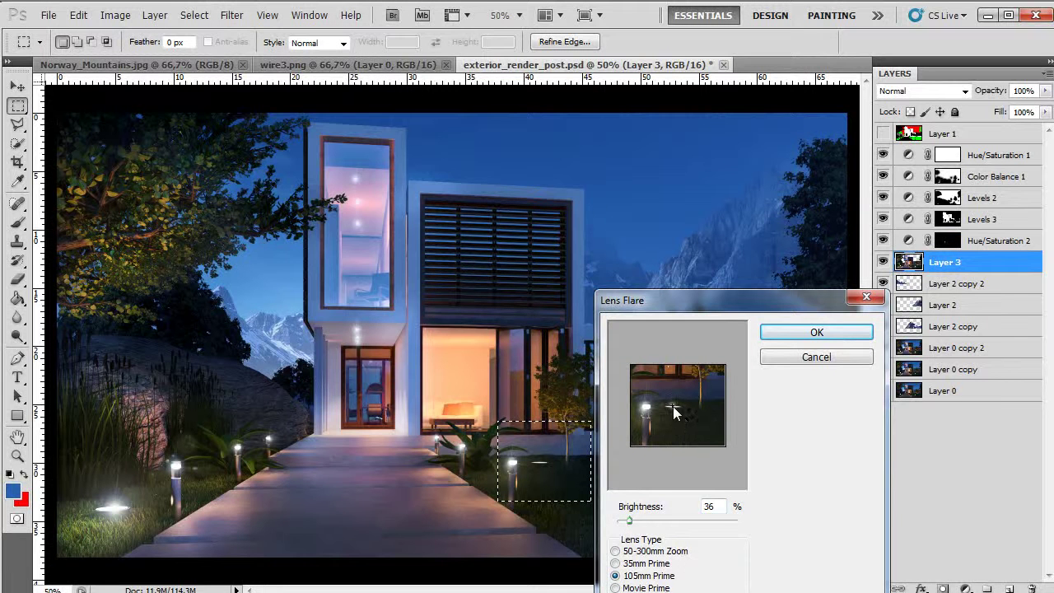
drag(629, 520, 639, 521)
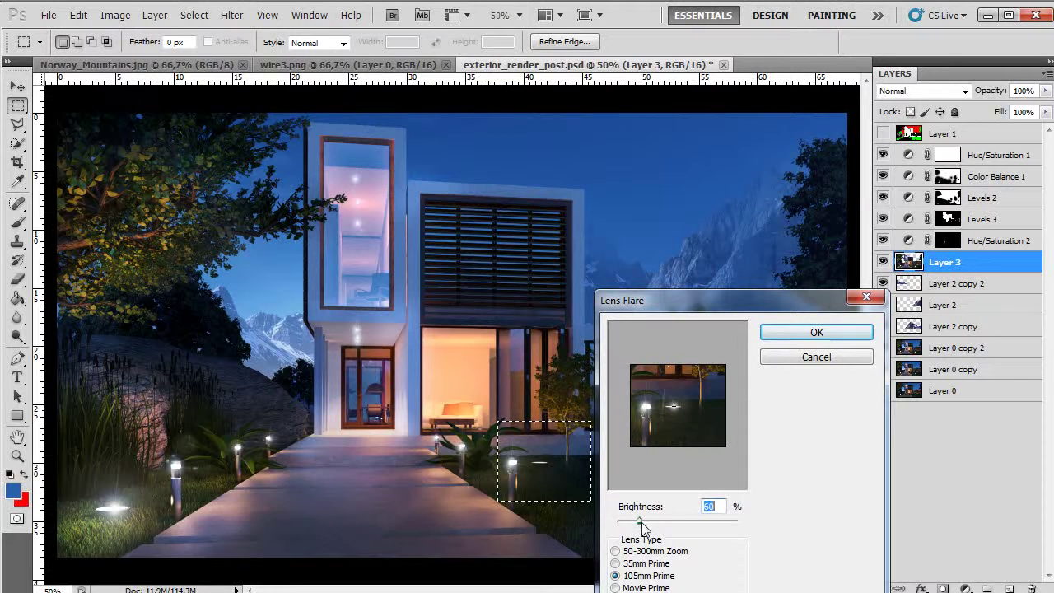
click(797, 334)
key(ctrl+d)
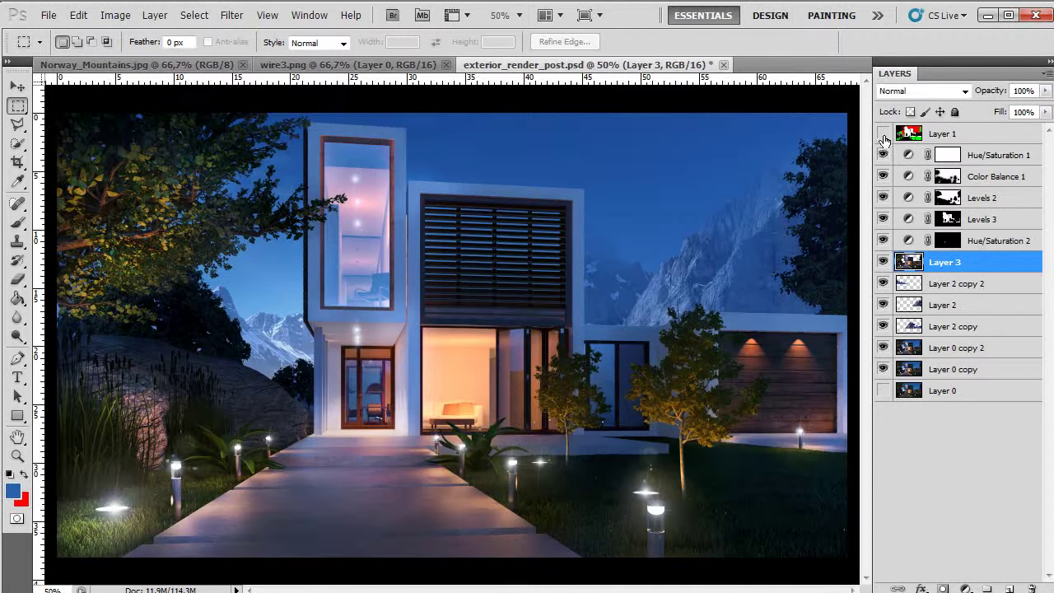
- Compare the image with its layers hidden and shown, and review the Levels 2 adjustment settings
mouse_move(882, 155)
mouse_down()
mouse_move(882, 394)
mouse_move(879, 169)
mouse_move(887, 372)
mouse_move(889, 164)
mouse_up()
click(882, 392)
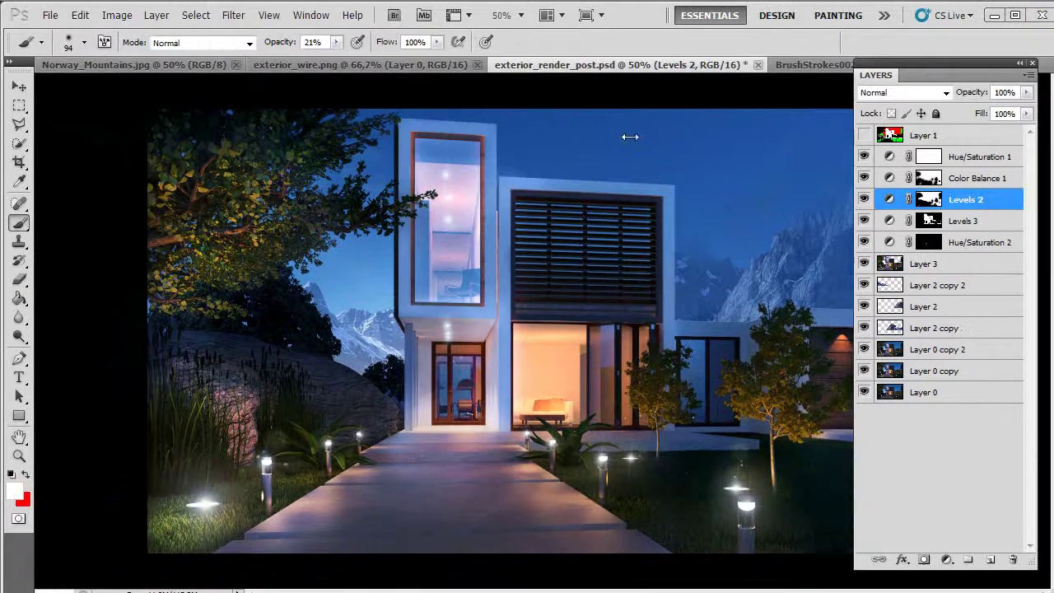
click(887, 200)
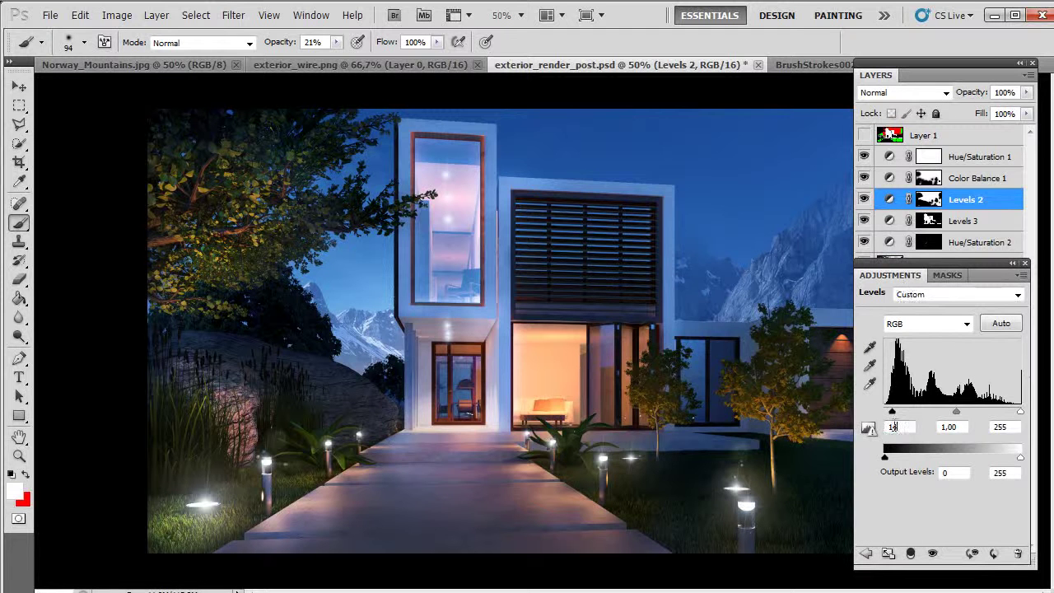
click(1025, 262)
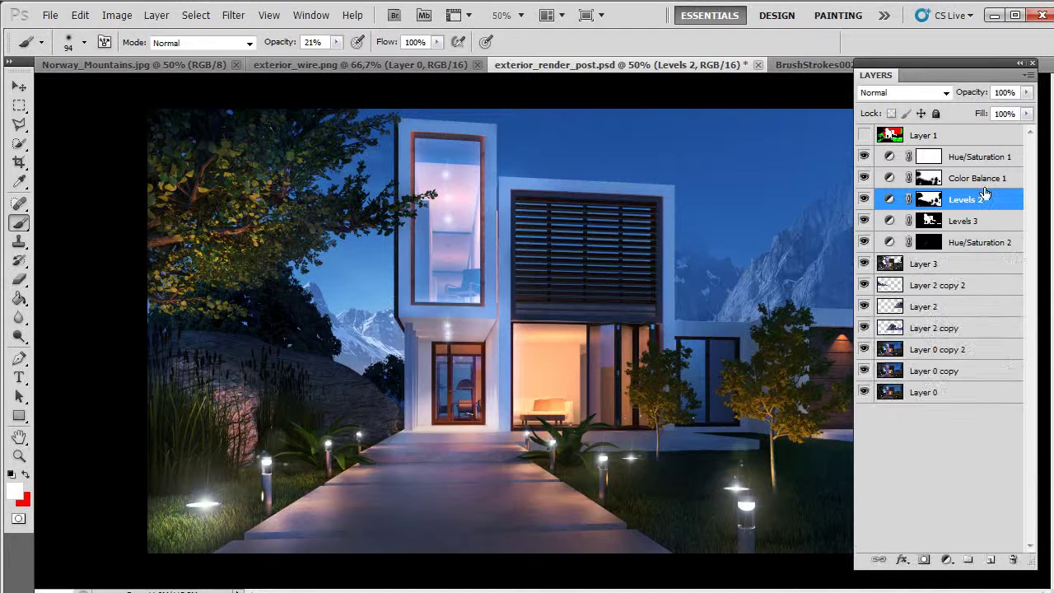
- Add a Hue/Saturation adjustment above Hue/Saturation 1 and set its Yellows saturation to -15
click(965, 158)
click(946, 559)
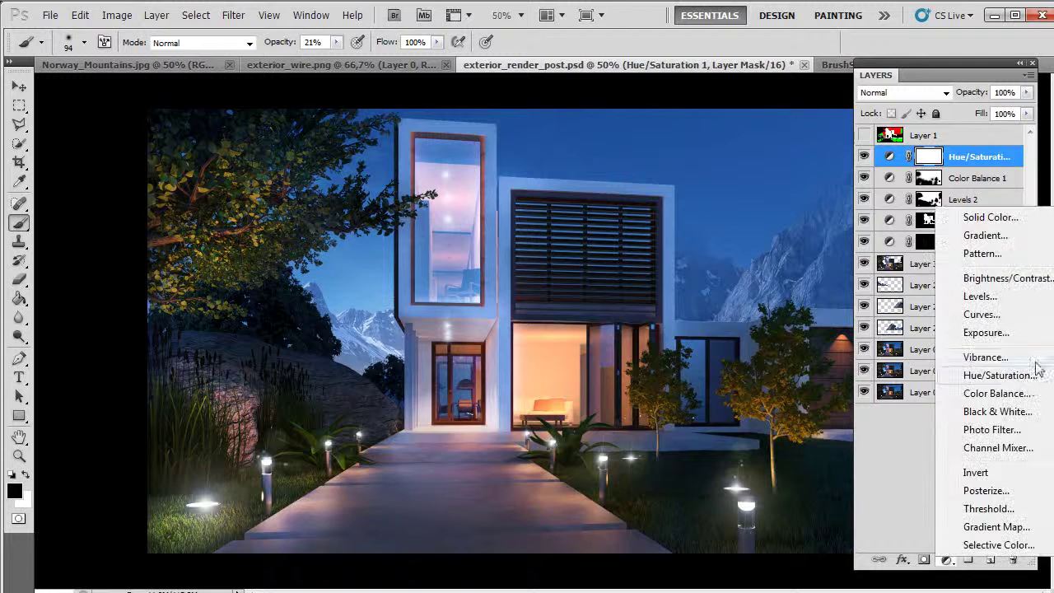
click(1035, 372)
click(936, 326)
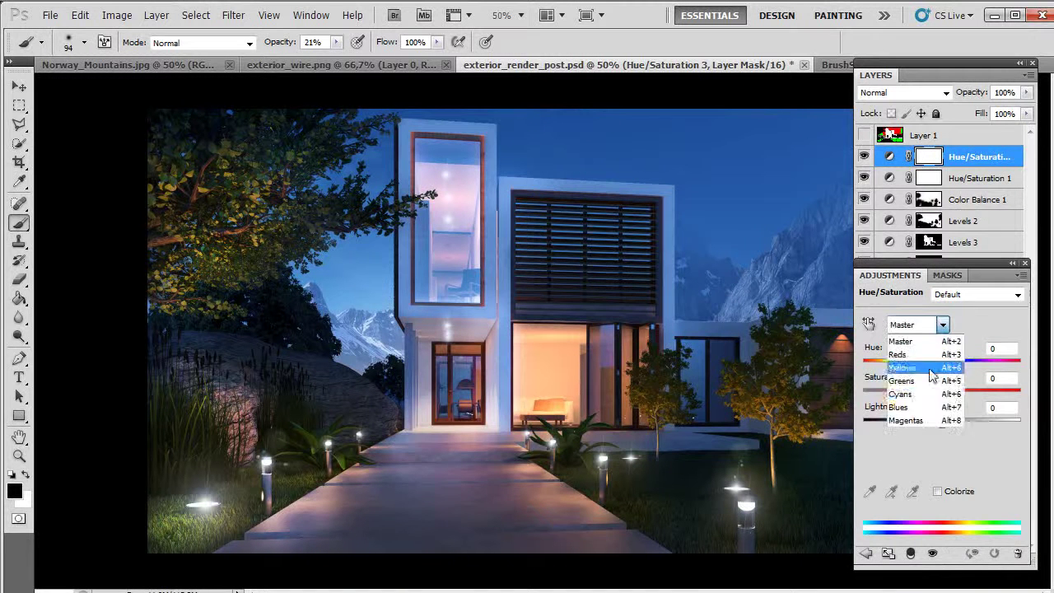
click(929, 368)
drag(943, 395, 928, 412)
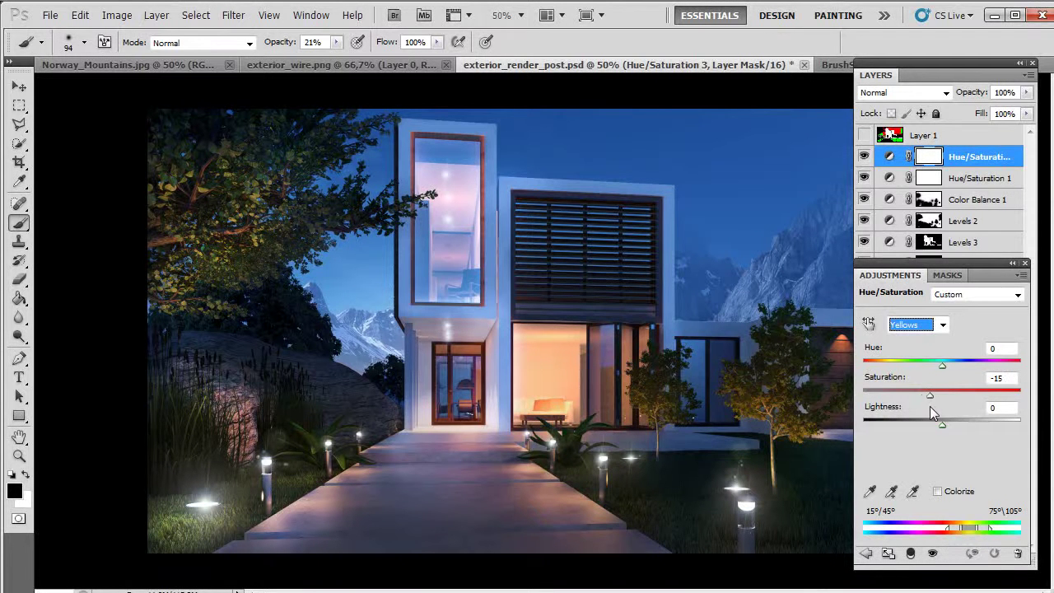
- Set the new adjustment's Blues saturation to -12 and Cyans saturation to -50, and compare the image with and without it
click(943, 324)
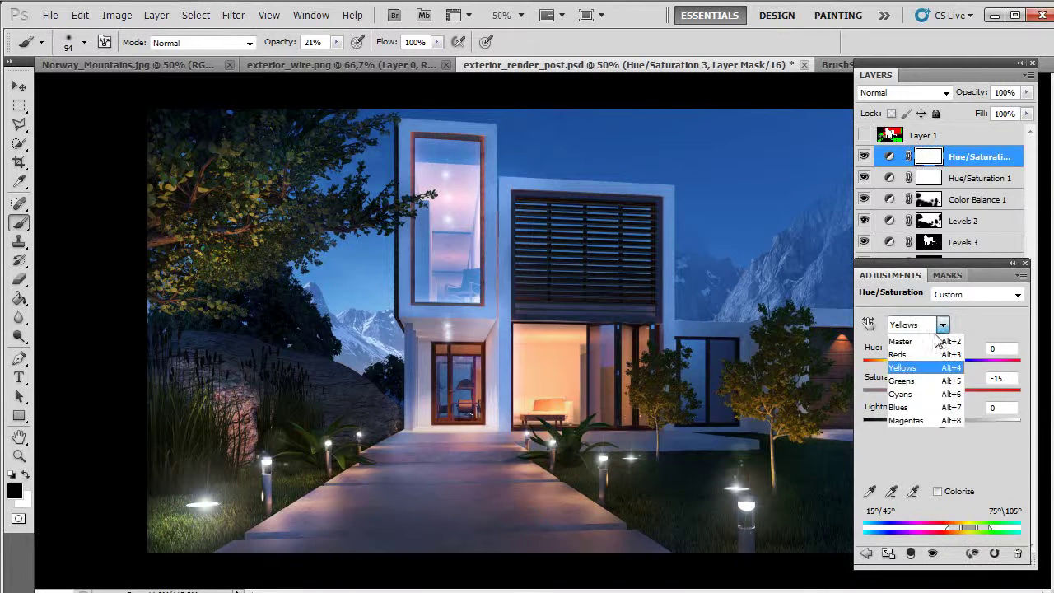
click(899, 406)
drag(927, 397, 932, 395)
click(942, 324)
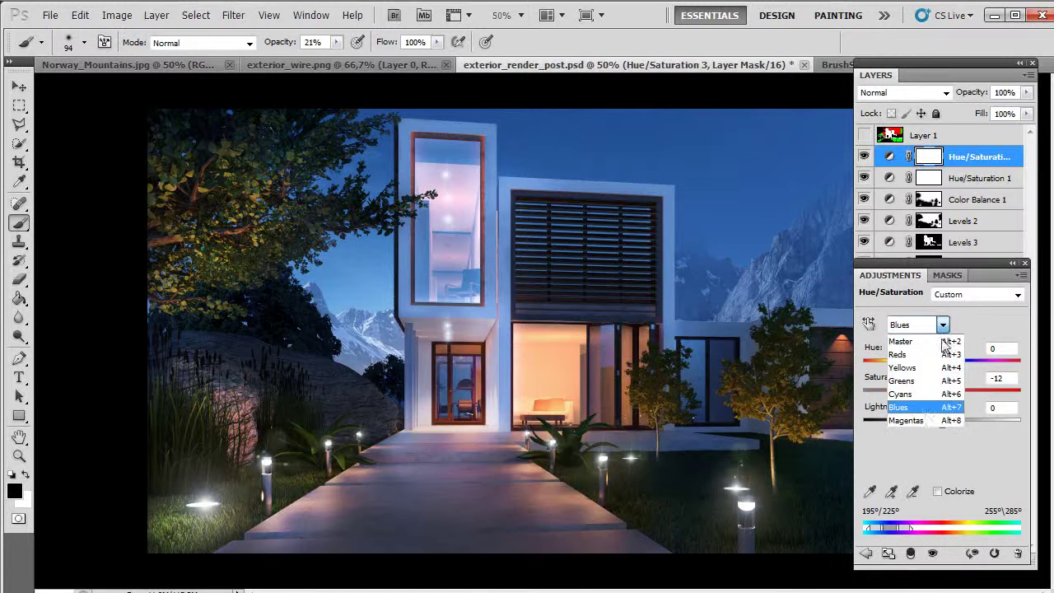
click(932, 392)
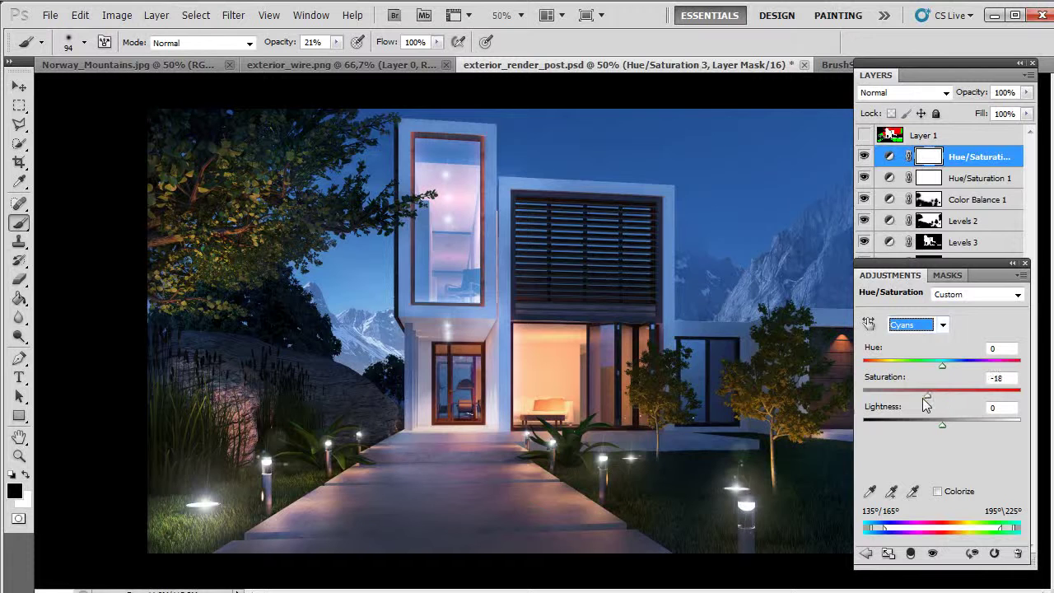
mouse_move(893, 401)
mouse_down()
mouse_move(861, 398)
mouse_move(967, 409)
mouse_move(824, 398)
mouse_move(949, 407)
mouse_move(841, 413)
mouse_move(929, 420)
mouse_move(902, 412)
mouse_up()
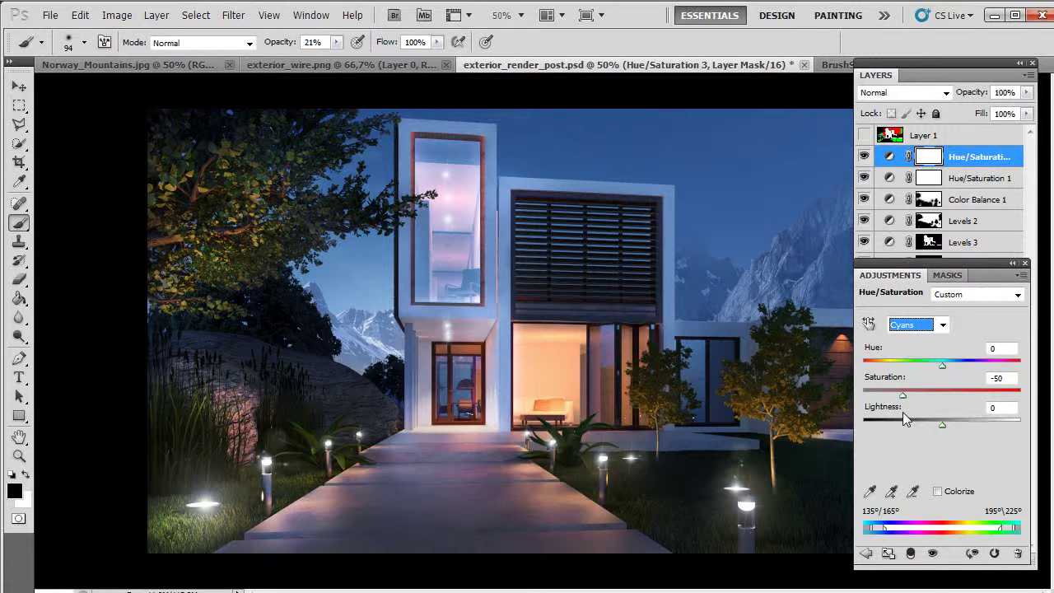
click(863, 156)
click(863, 156)
click(864, 156)
click(863, 157)
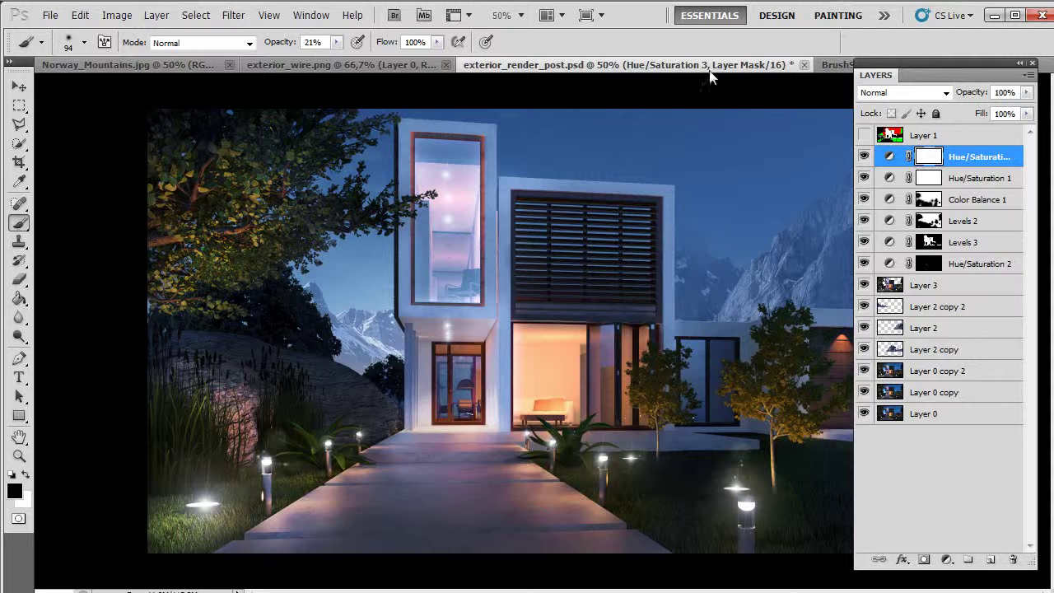
- Add a Brightness/Contrast adjustment directly above Layer 2 copy 2 and compare the image with and without it
drag(899, 71, 951, 78)
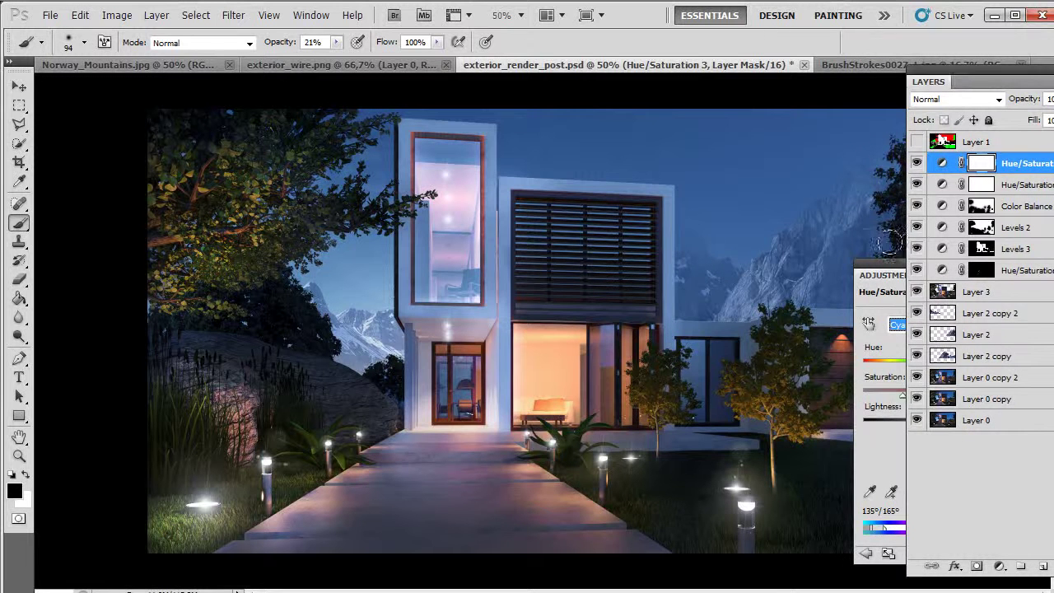
click(887, 270)
click(1020, 265)
click(1003, 298)
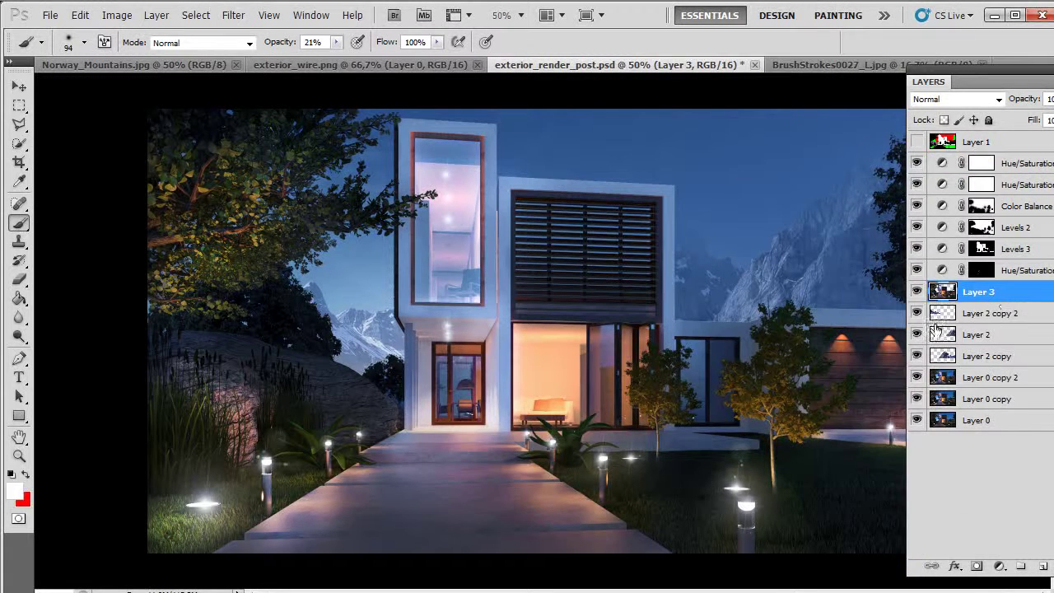
click(979, 315)
click(1000, 567)
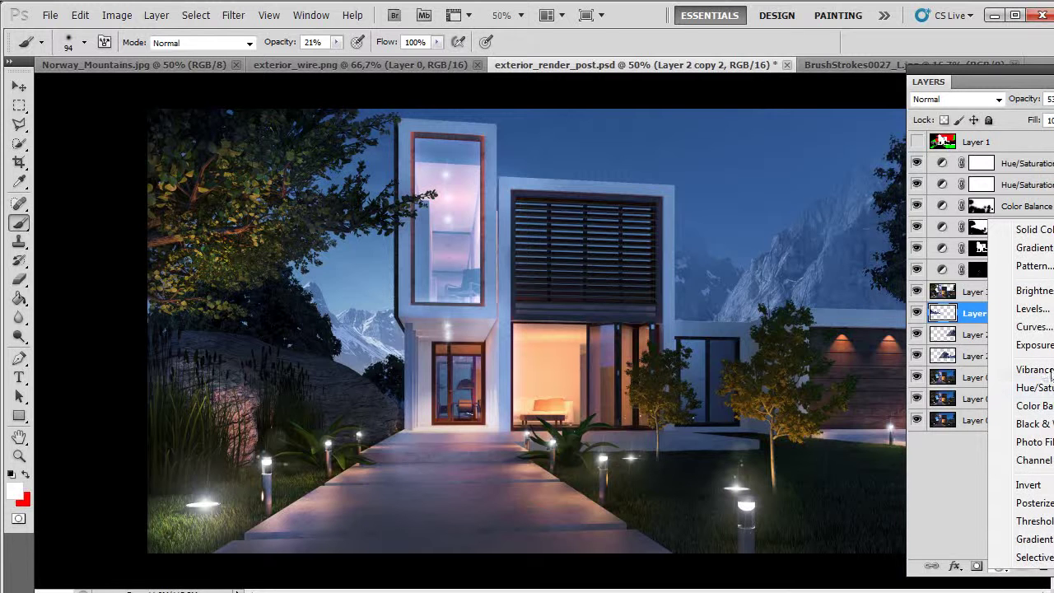
click(1002, 290)
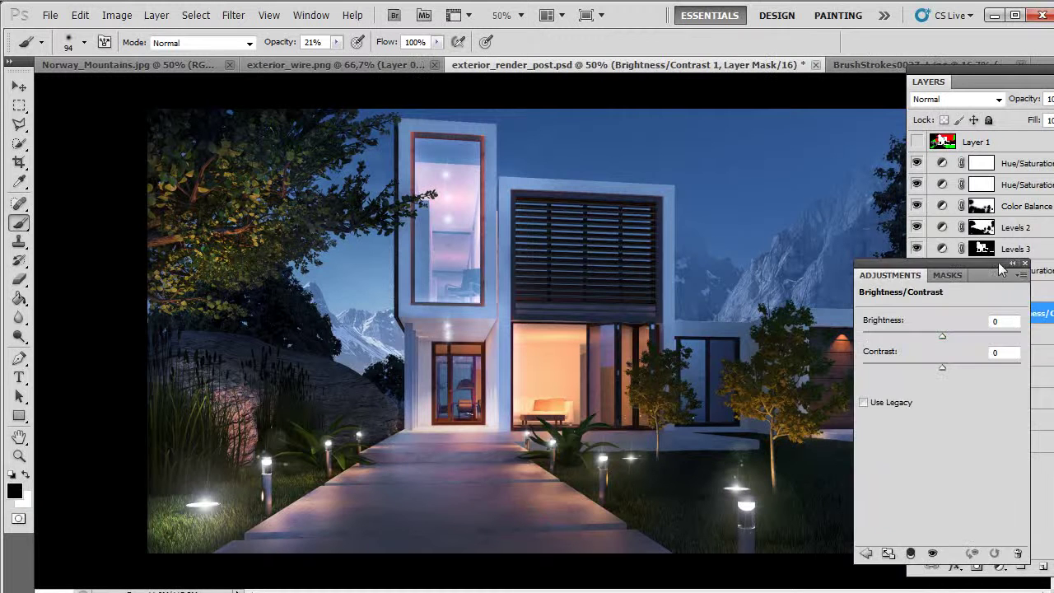
drag(1000, 262, 1052, 277)
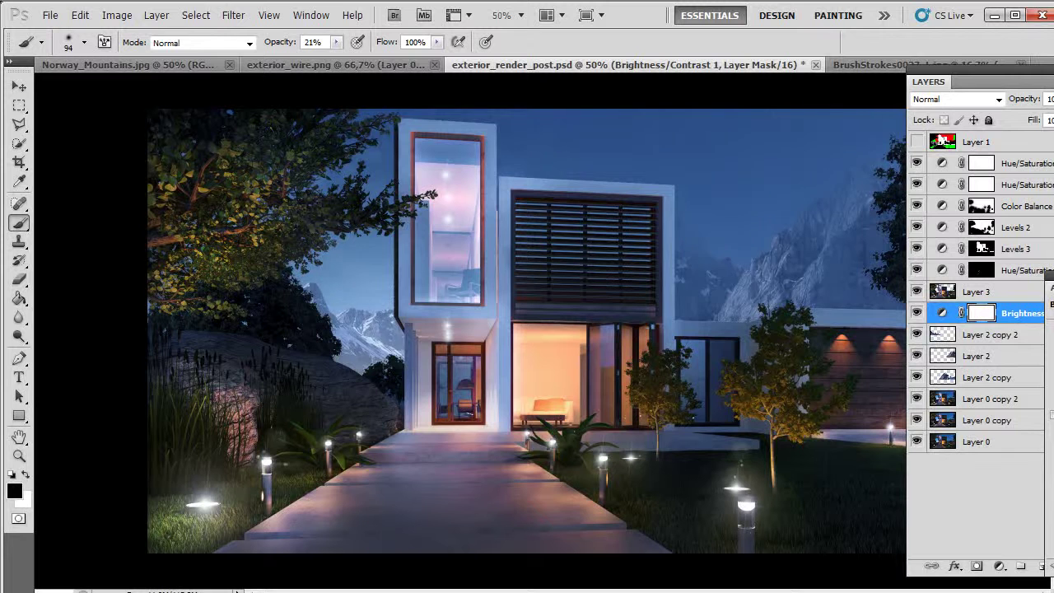
click(917, 313)
click(917, 313)
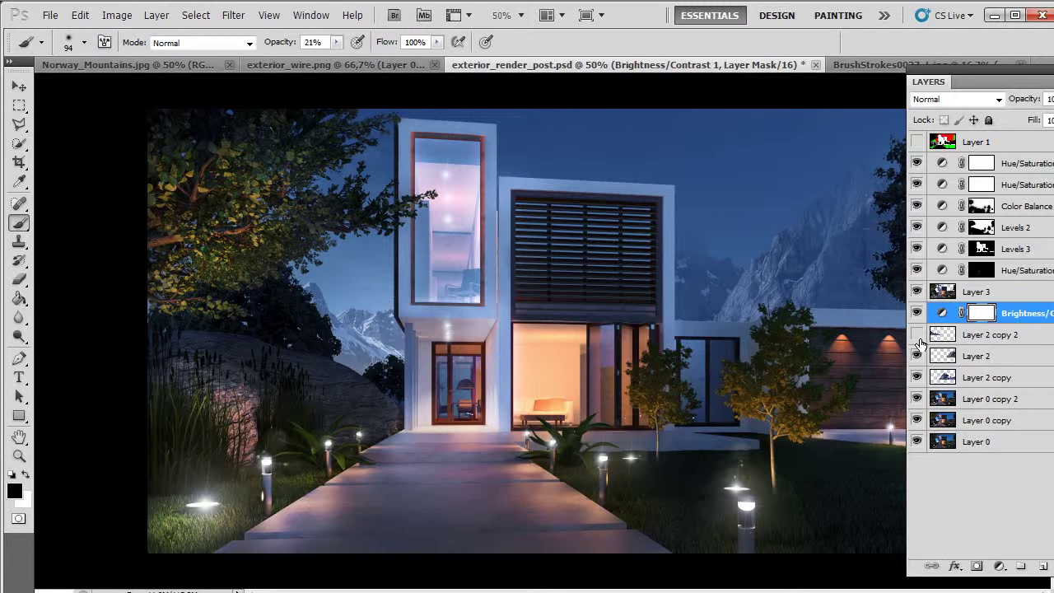
- Reposition the Layer 2 copy 2 mountains in the gap between the rock and the house and lower the layer's opacity
click(951, 335)
key(v)
mouse_move(376, 359)
mouse_down()
mouse_move(542, 402)
mouse_move(421, 389)
mouse_move(515, 358)
mouse_move(339, 369)
mouse_move(364, 353)
mouse_move(353, 355)
mouse_up()
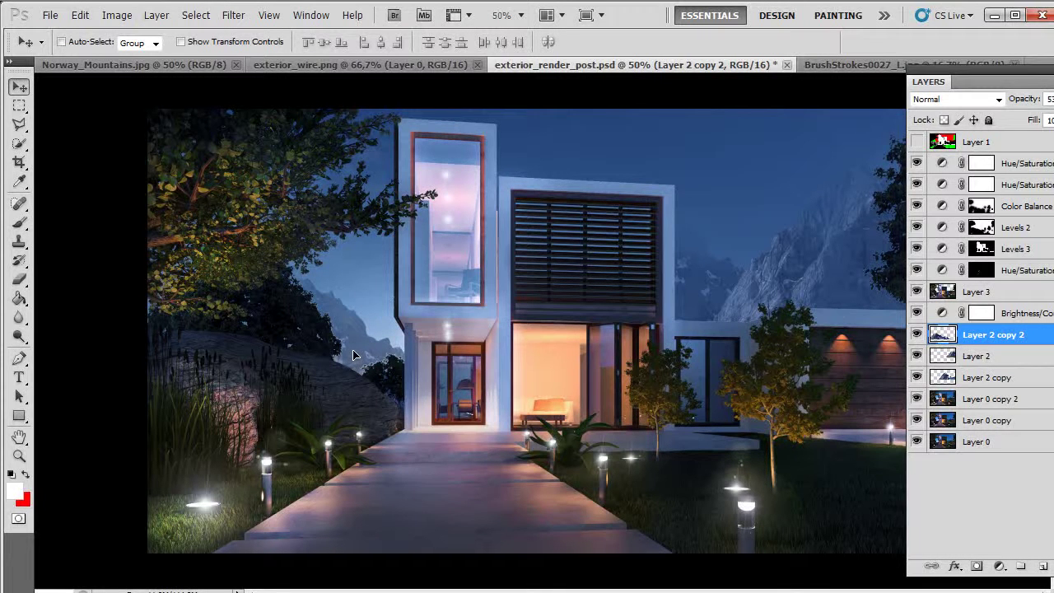
click(1053, 98)
drag(1029, 117, 1019, 117)
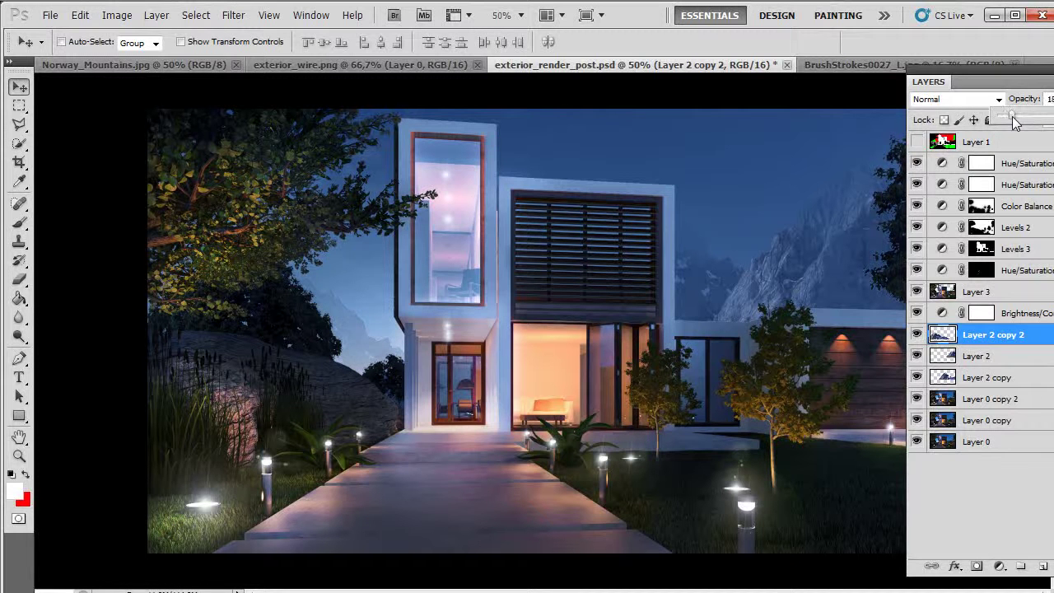
drag(1014, 122, 1004, 122)
- Lower the opacity of Layer 2 copy, set Layer 2's opacity to 40%, and compare the view with the mountain layers hidden
click(992, 360)
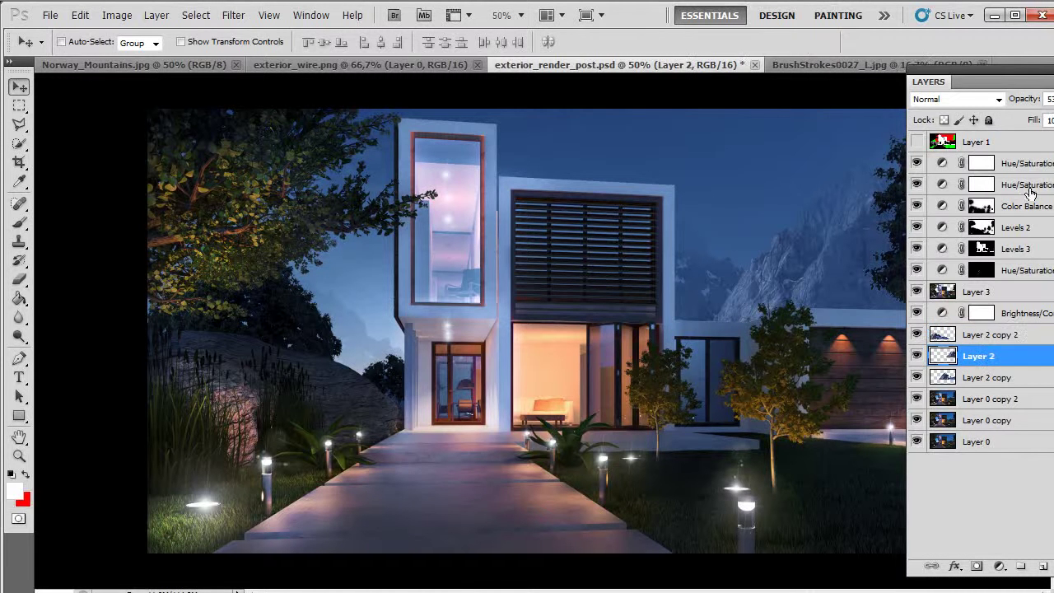
click(916, 377)
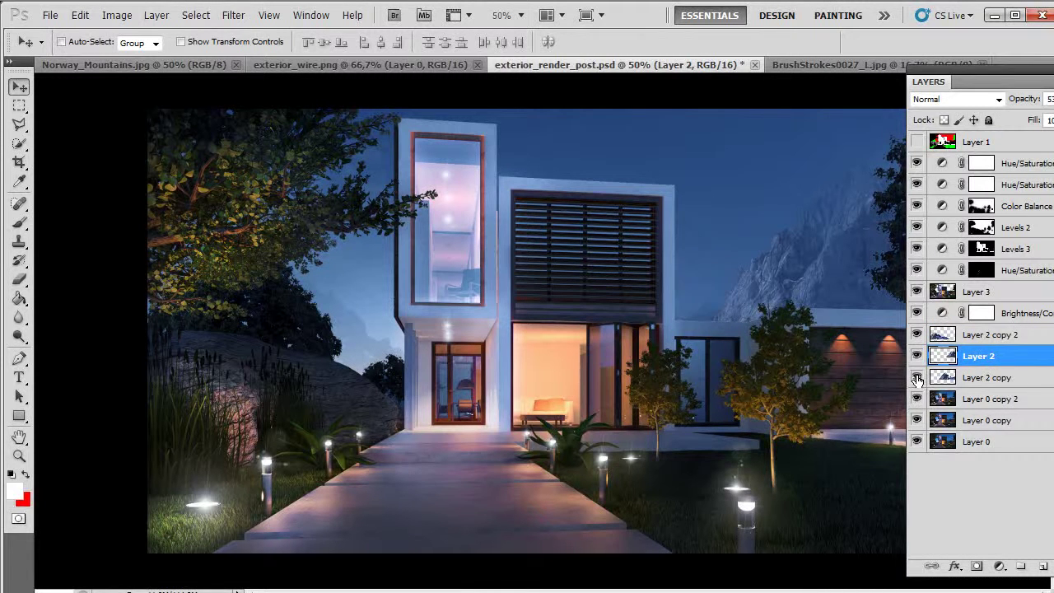
click(916, 377)
click(988, 377)
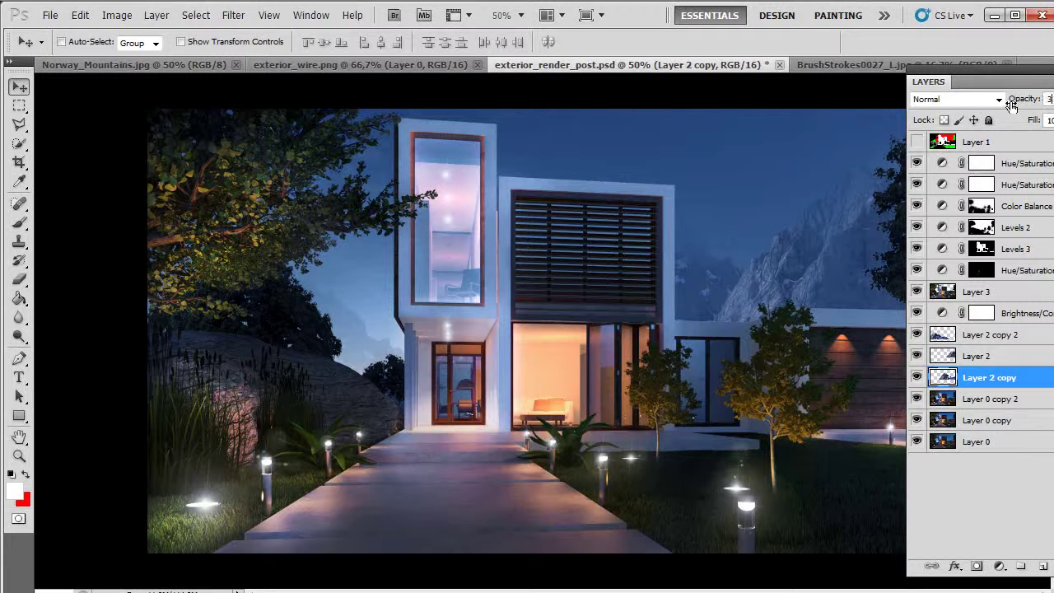
click(981, 352)
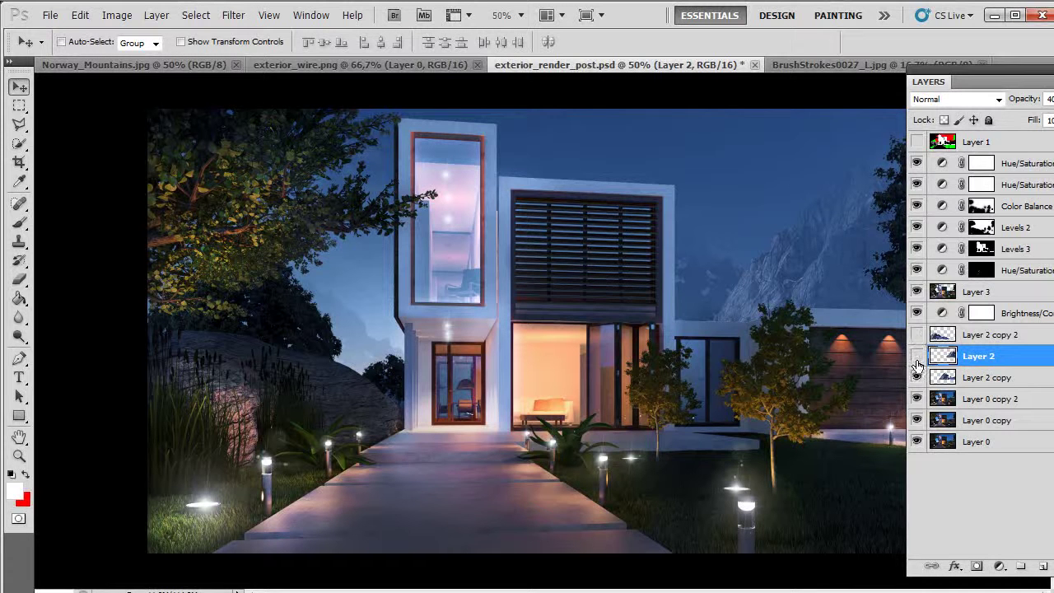
drag(916, 362, 917, 334)
click(916, 335)
click(916, 335)
- Copy the whole BrushStrokes0027_L.jpg image and paste it into exterior_render_post.psd above Layer 3
click(796, 69)
key(ctrl+a)
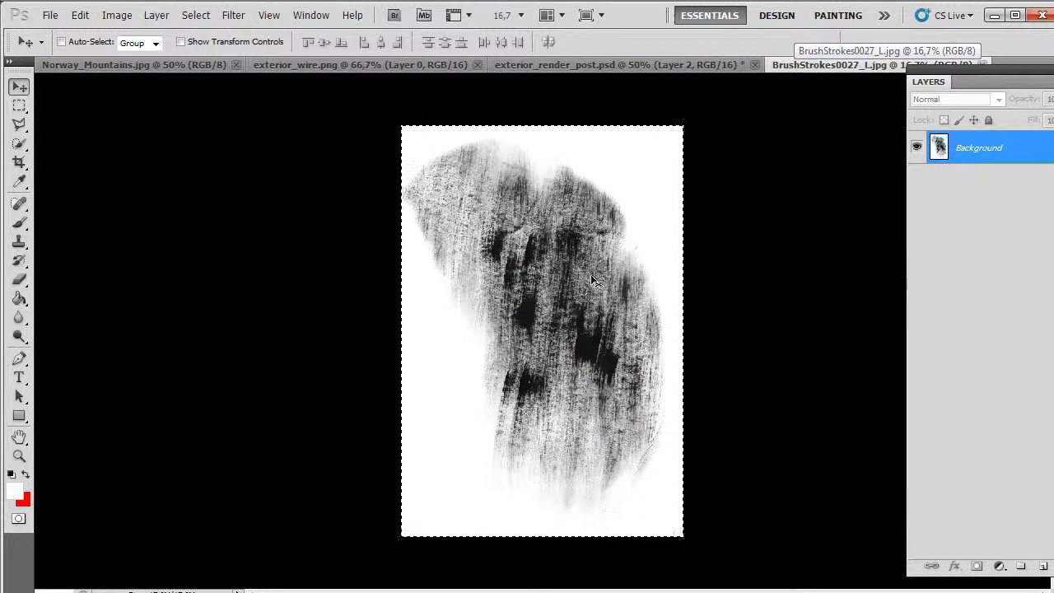
click(684, 67)
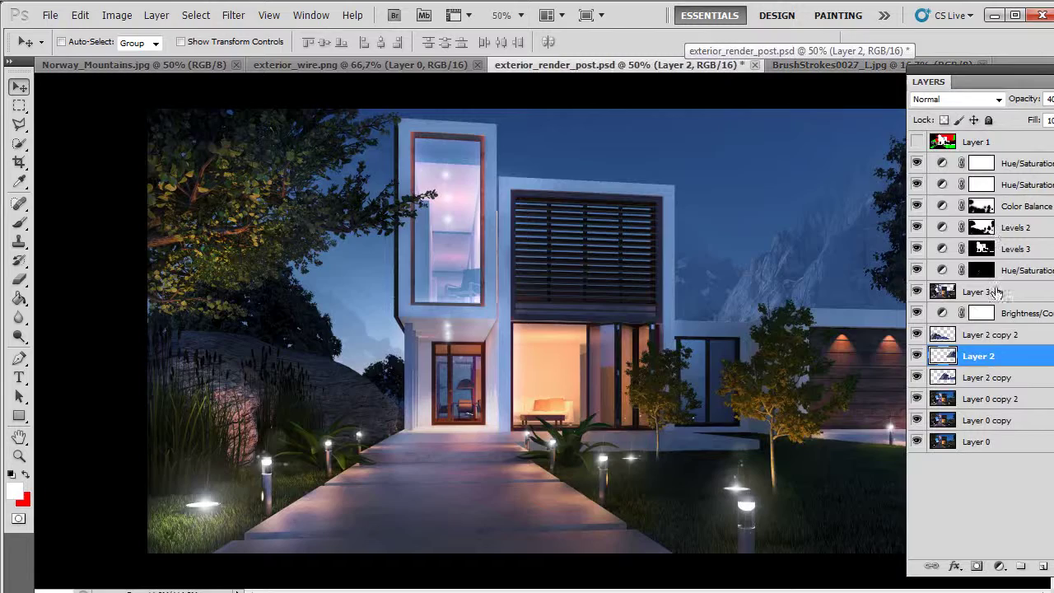
drag(996, 292, 994, 291)
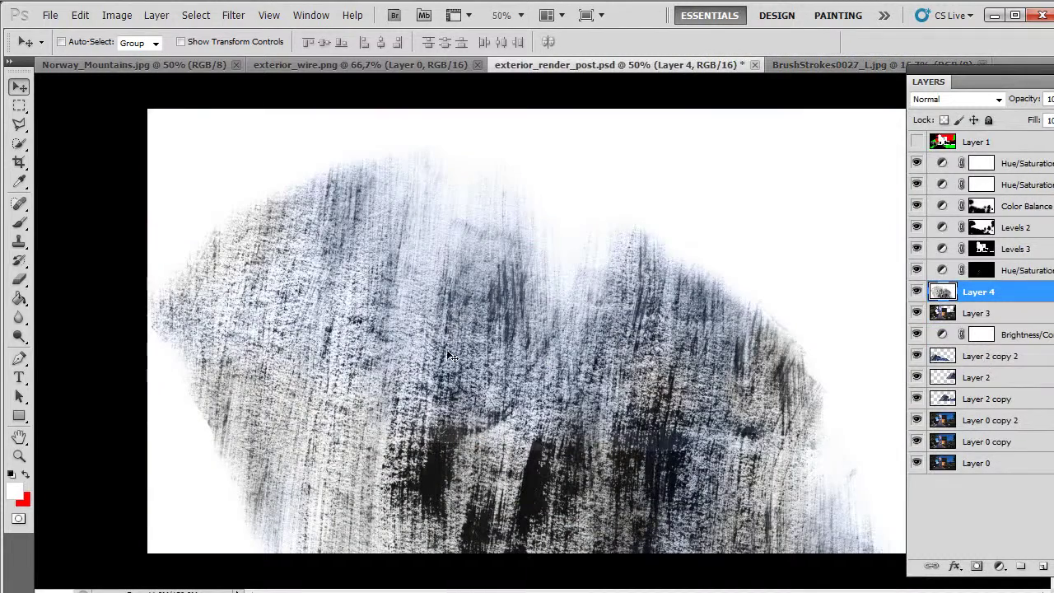
- Scale down the pasted brush-stroke image with Free Transform and place it over the walkway and entrance area
drag(446, 349, 482, 344)
key(ctrl+t)
mouse_move(184, 105)
mouse_down()
mouse_move(469, 391)
mouse_move(437, 449)
mouse_move(245, 156)
mouse_move(494, 553)
mouse_up()
drag(655, 569, 471, 258)
key(Return)
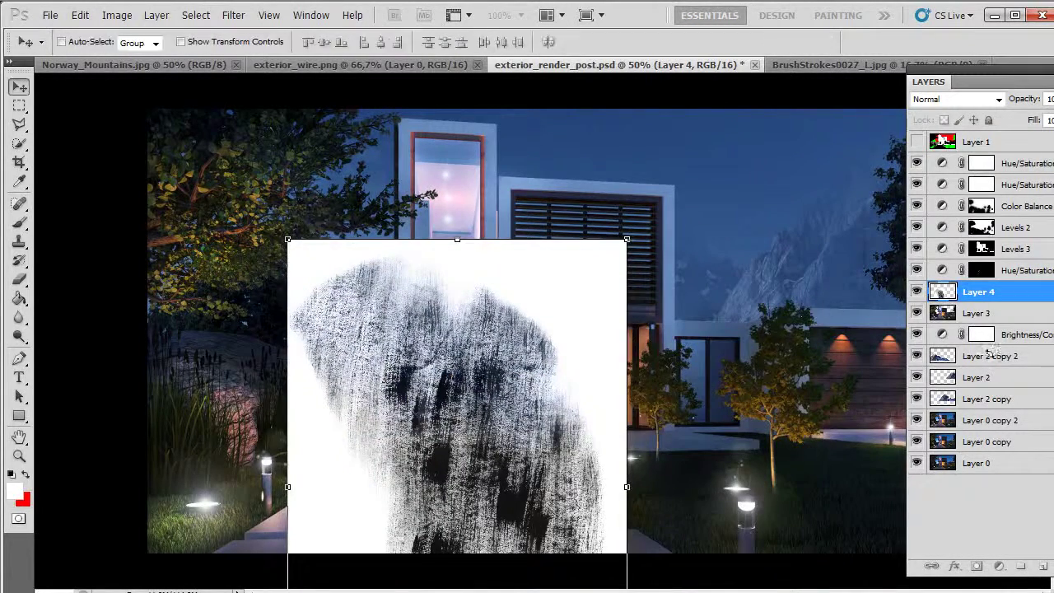
- Set the brush-stroke layer (Layer 4) to Multiply blend mode and 50% opacity
click(947, 100)
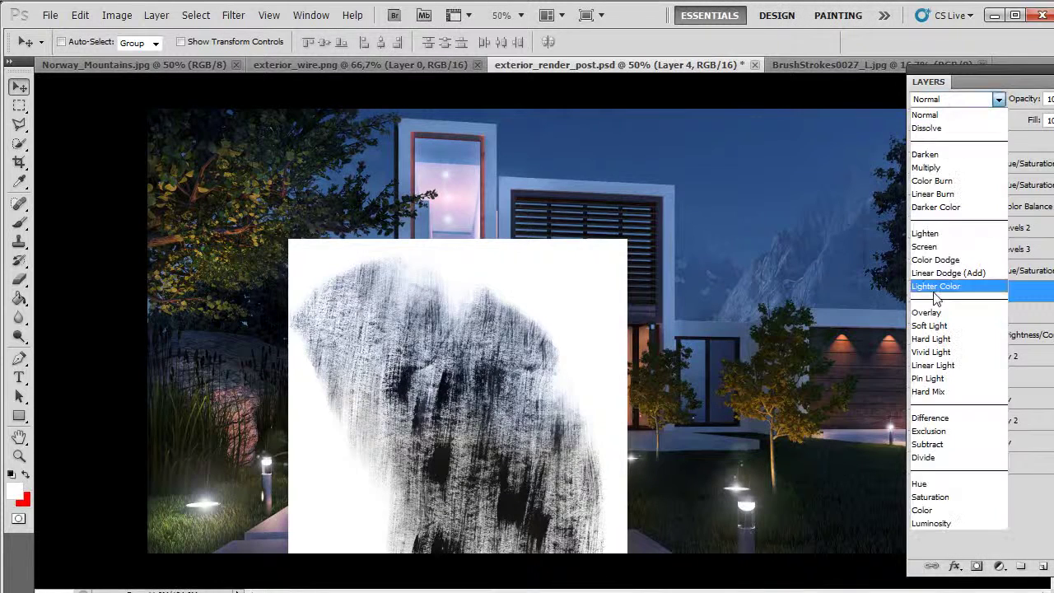
click(925, 167)
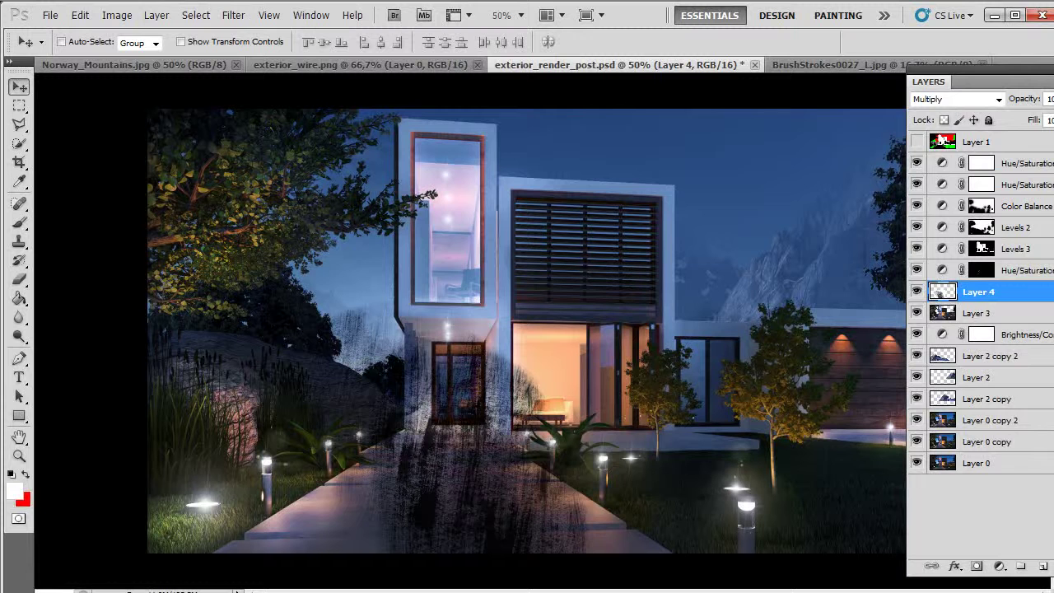
text(50)
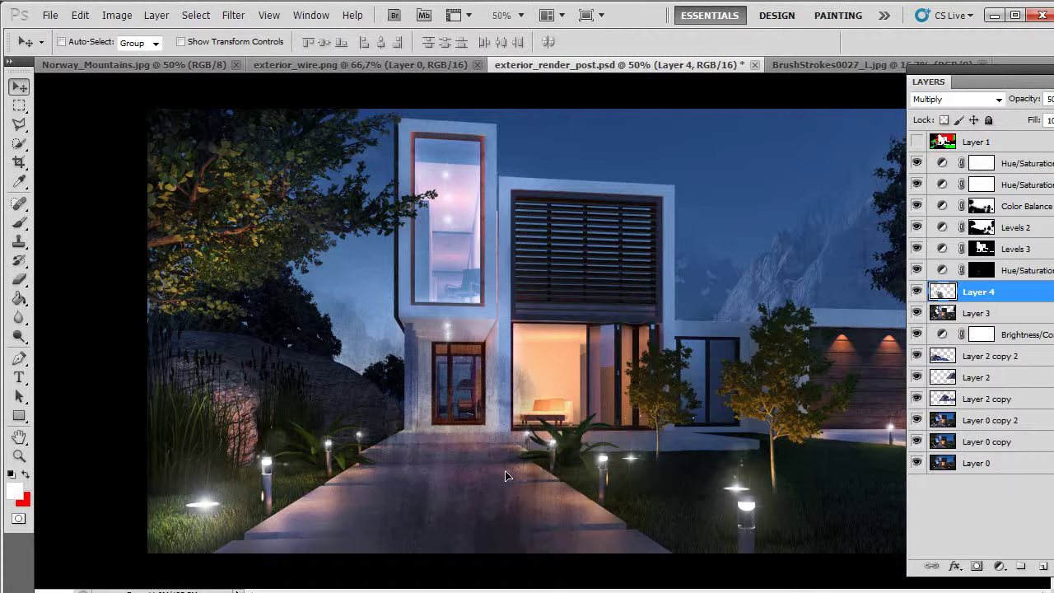
- Apply a Perspective transform to Layer 4, narrowing its far edge at the house entrance and spreading its near edge far beyond the walkway
key(ctrl+t)
right_click(478, 434)
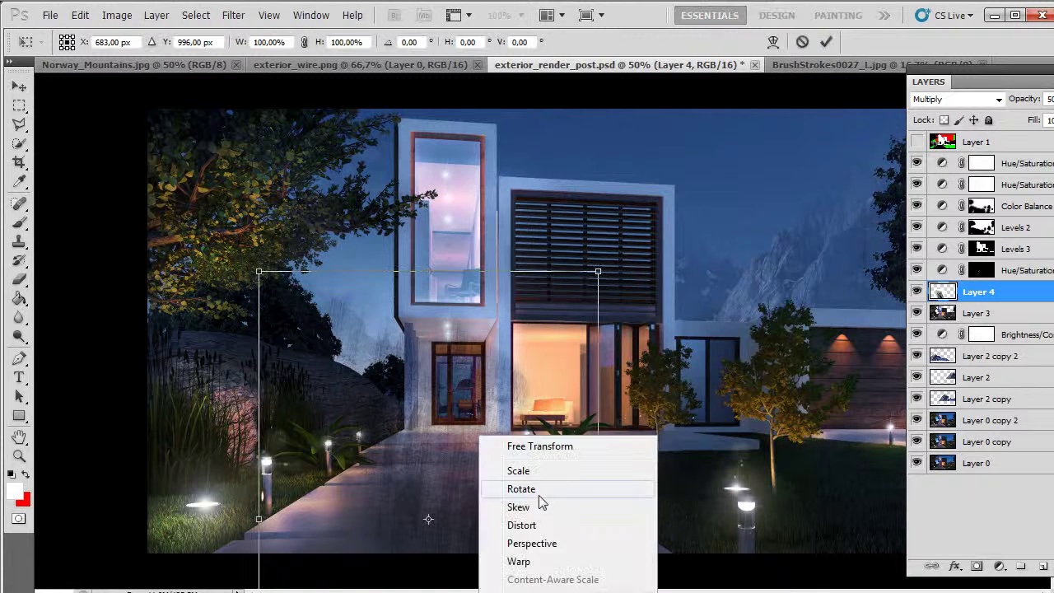
click(534, 543)
drag(597, 272, 488, 292)
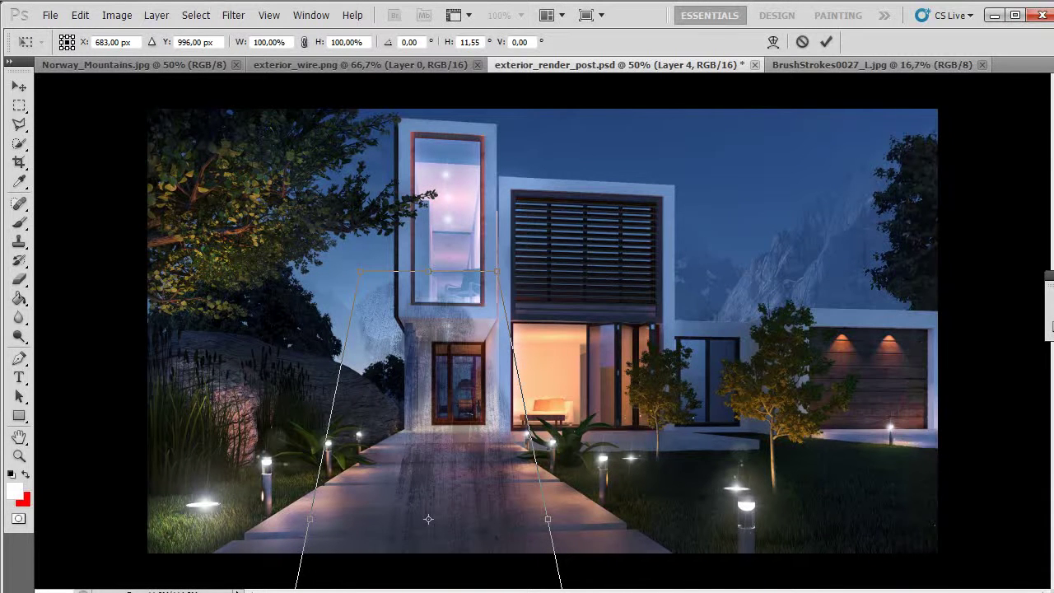
scroll(660, 359, down, 9)
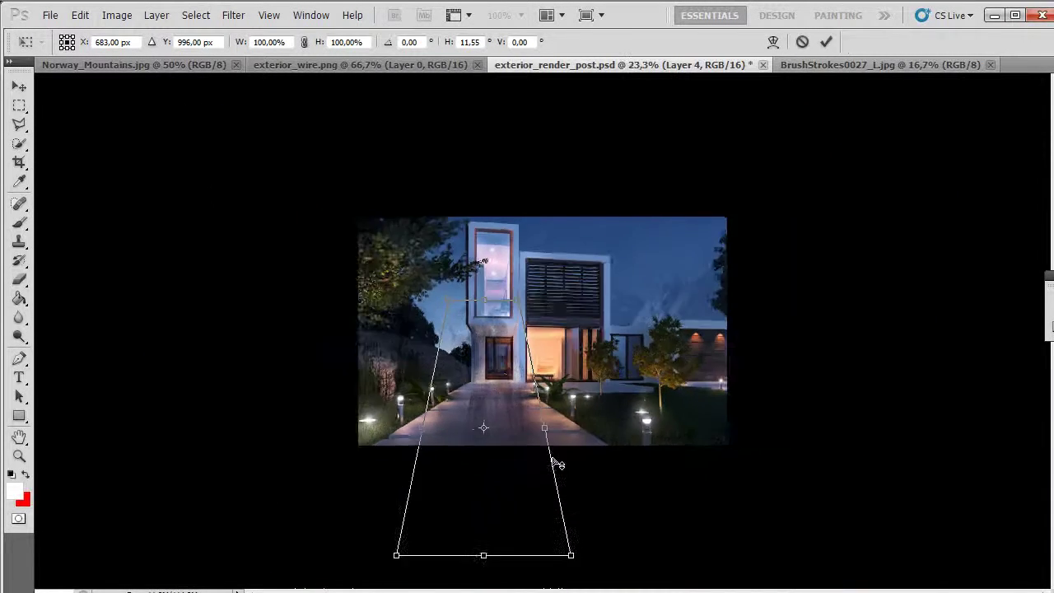
drag(572, 515, 1053, 553)
drag(654, 446, 587, 445)
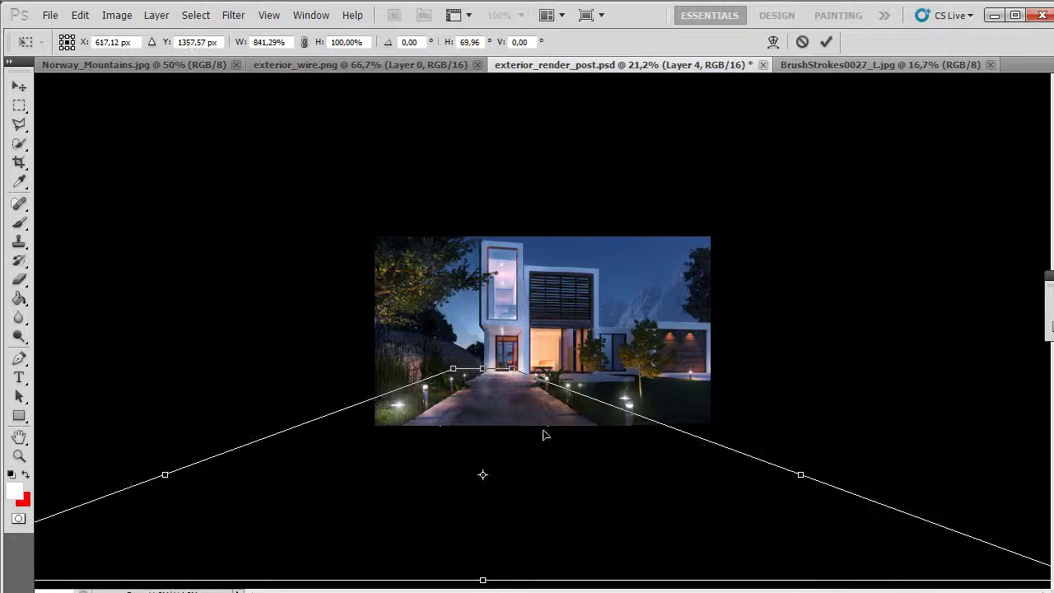
scroll(494, 423, up, 4)
drag(497, 386, 482, 412)
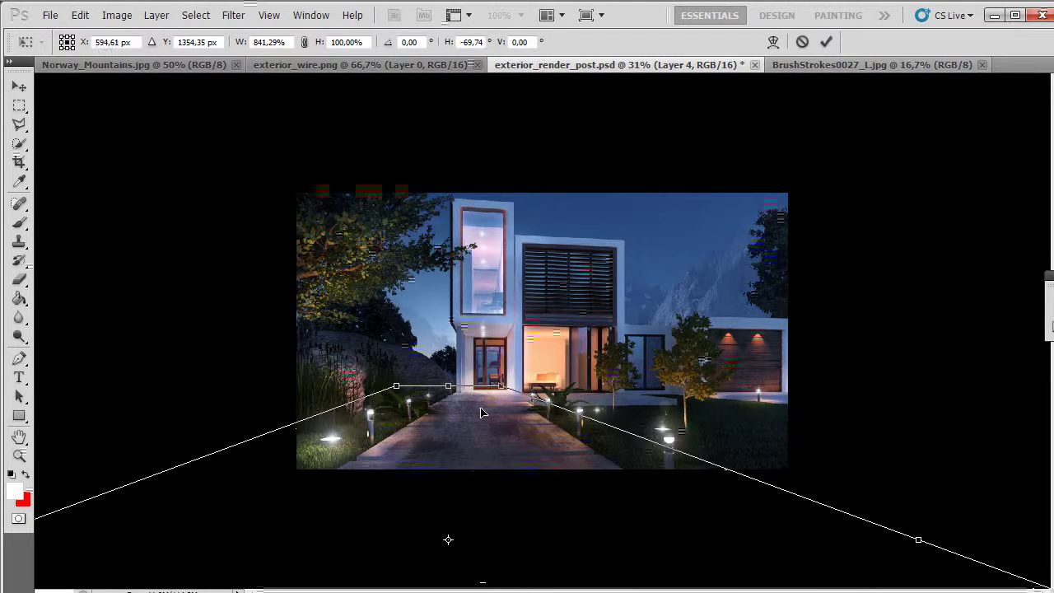
- Widen the near edge of Layer 4's perspective shape to about 1016% width, align the texture with the walkway and apply the transform
scroll(405, 447, down, 4)
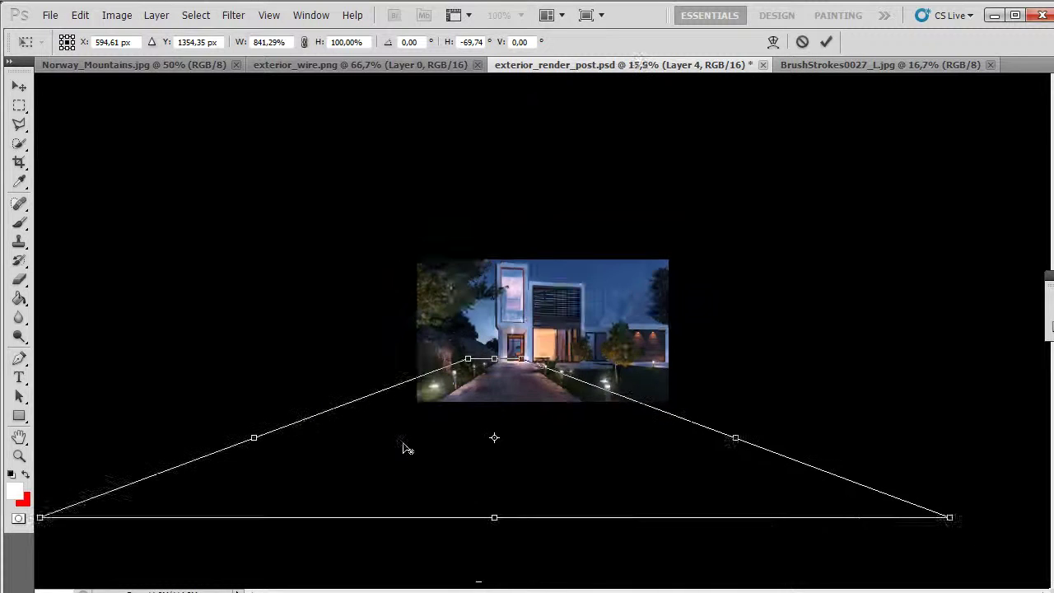
drag(125, 487, 46, 486)
drag(690, 441, 677, 439)
drag(515, 355, 509, 379)
scroll(508, 379, up, 5)
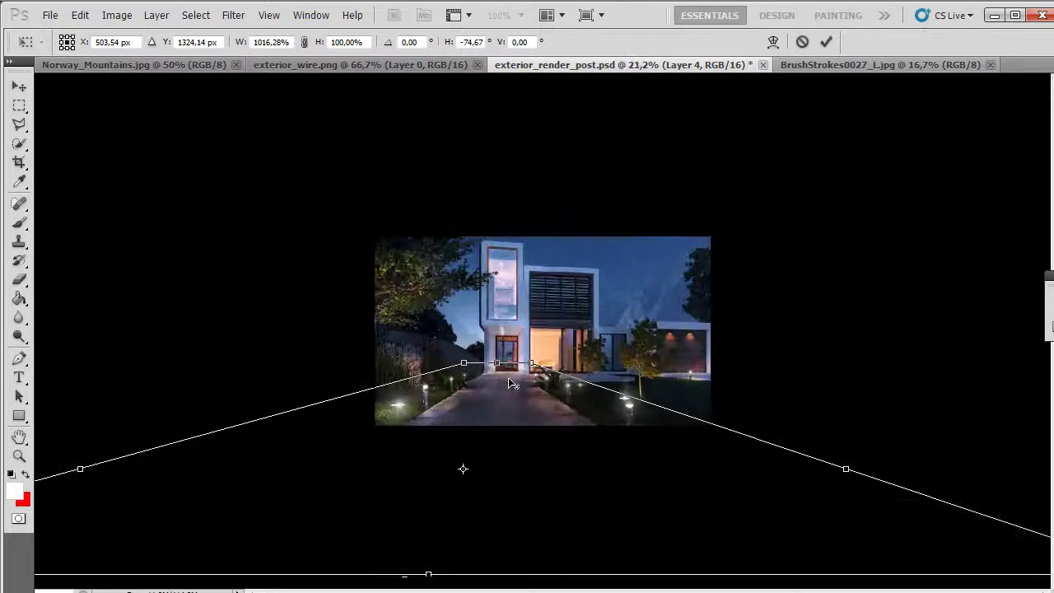
drag(467, 458, 460, 465)
key(Return)
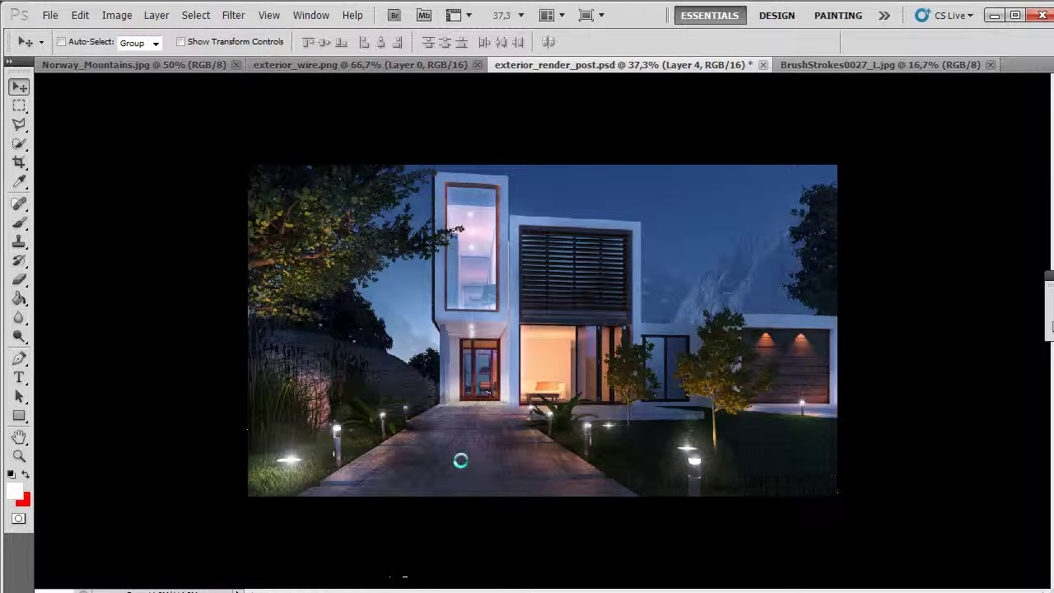
- Erase the brush-stroke texture from the entrance landing and the base of the house wall
scroll(459, 459, up, 3)
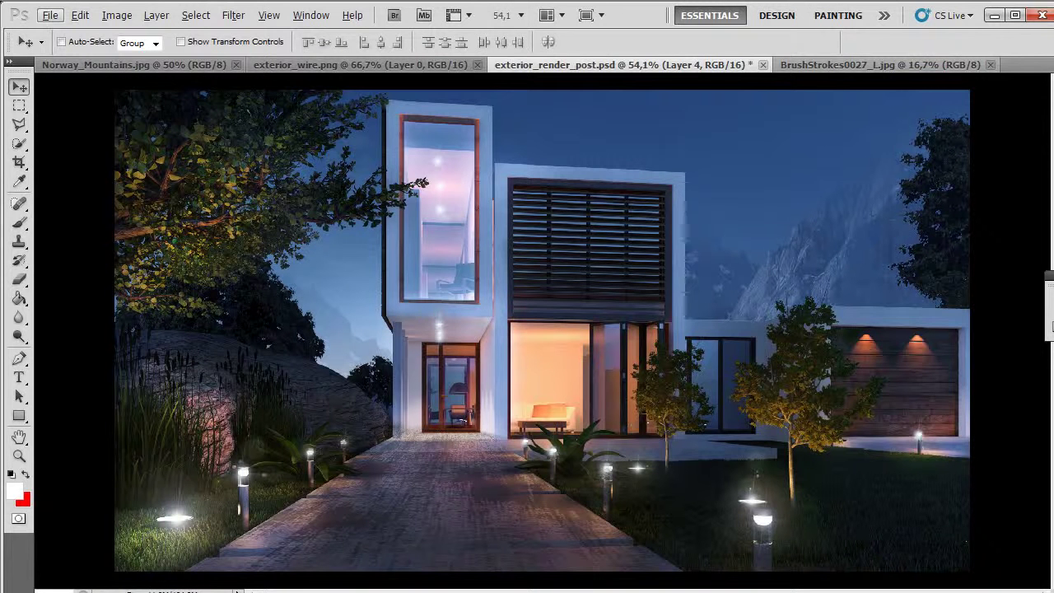
click(19, 281)
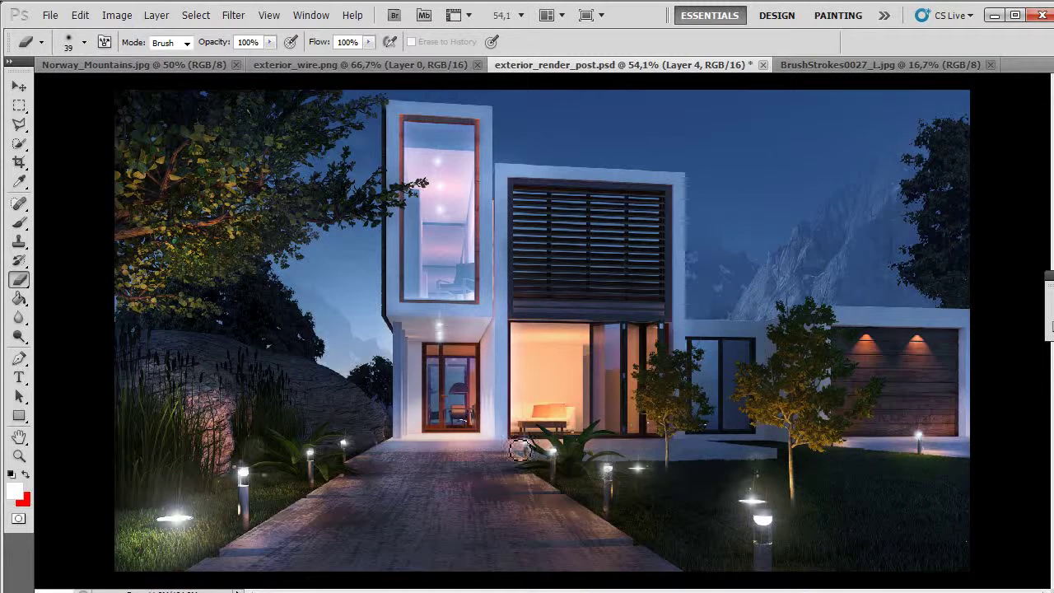
scroll(566, 544, up, 2)
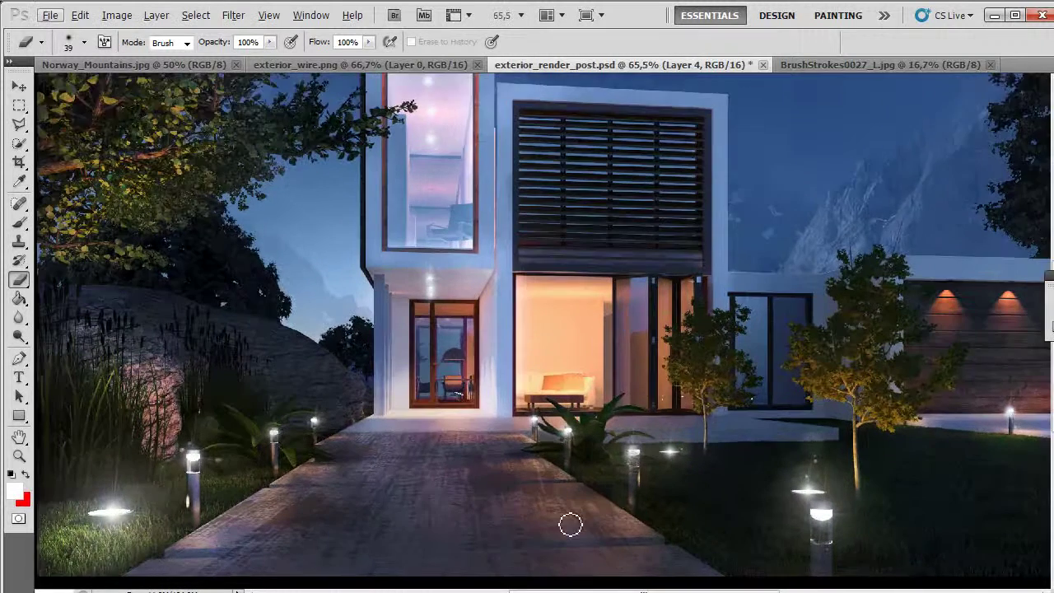
- Outline the lawn beside the walkway's right edge with the Polygonal Lasso, clear the brush-stroke texture inside it and drop the selection
scroll(576, 519, down, 3)
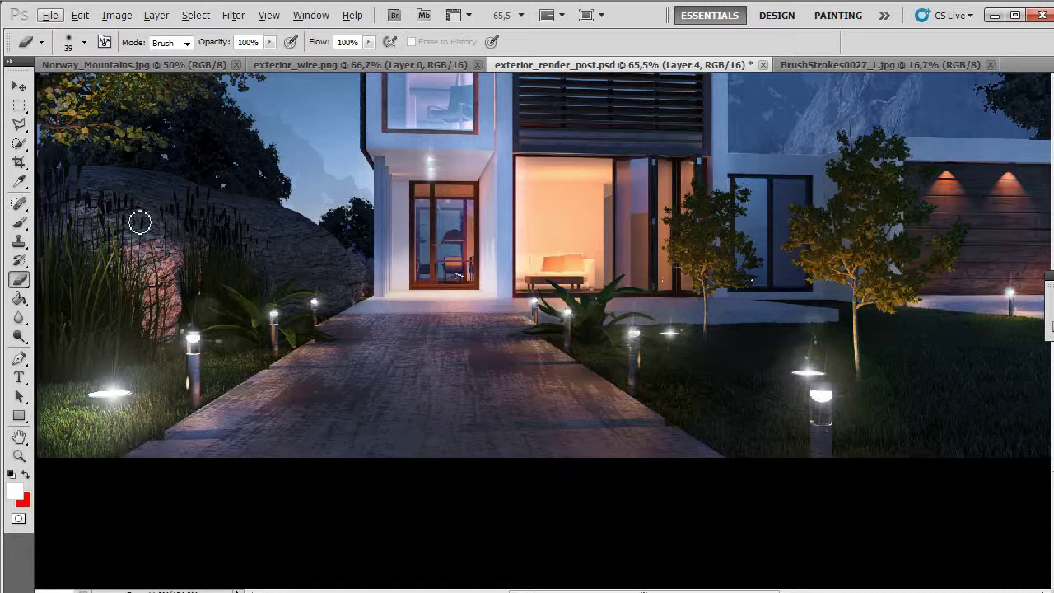
click(18, 126)
click(698, 426)
key(Escape)
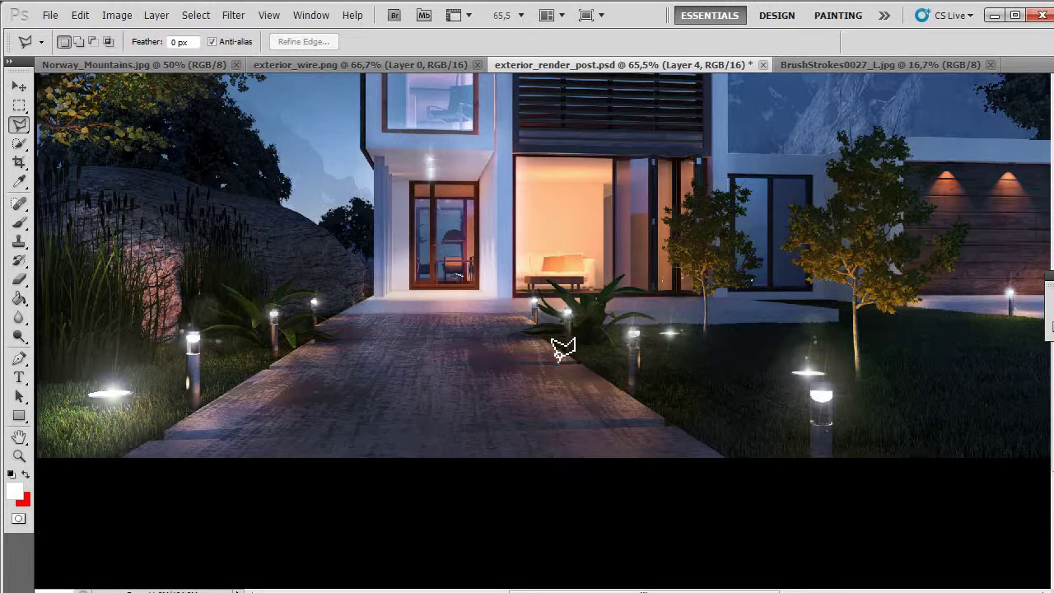
click(547, 339)
click(772, 486)
click(939, 471)
click(893, 340)
click(685, 218)
click(597, 239)
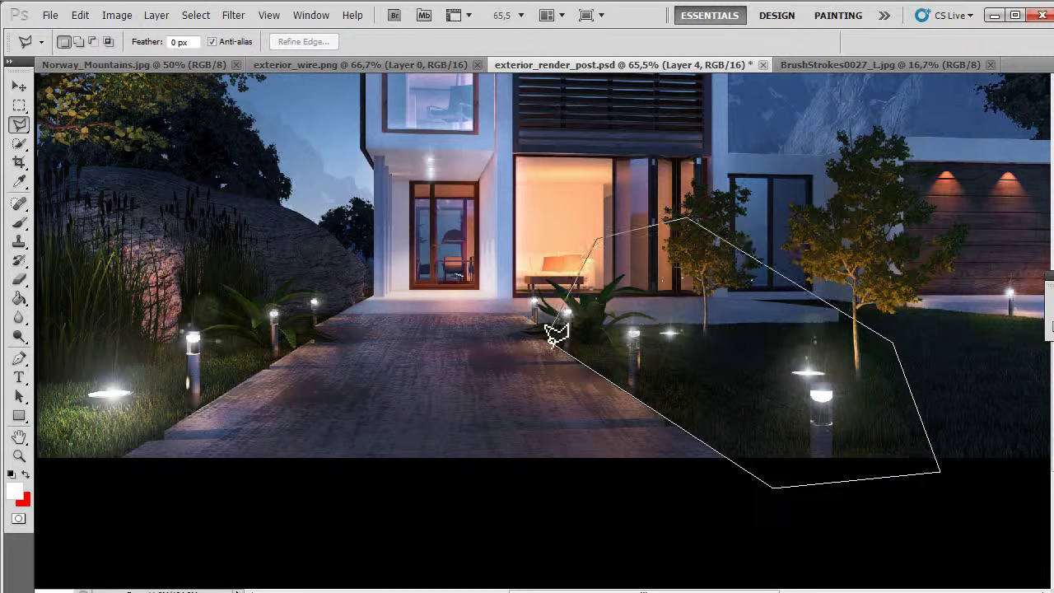
click(548, 340)
click(548, 338)
key(Escape)
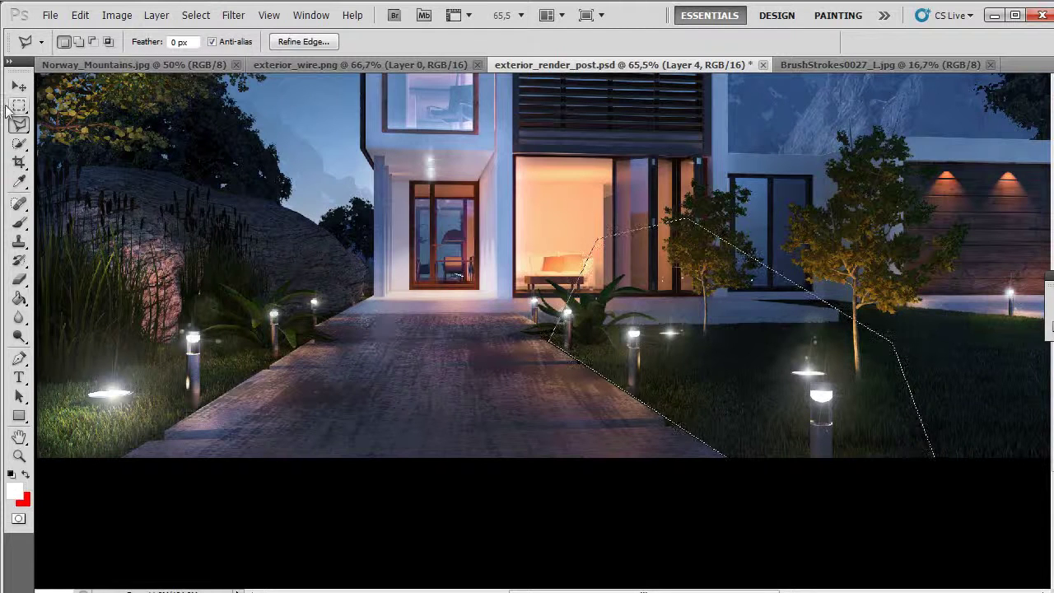
key(m)
key(e)
- Erase the texture in a straight line along the walkway's nearest step edge with a 19 px soft round eraser
scroll(799, 468, up, 3)
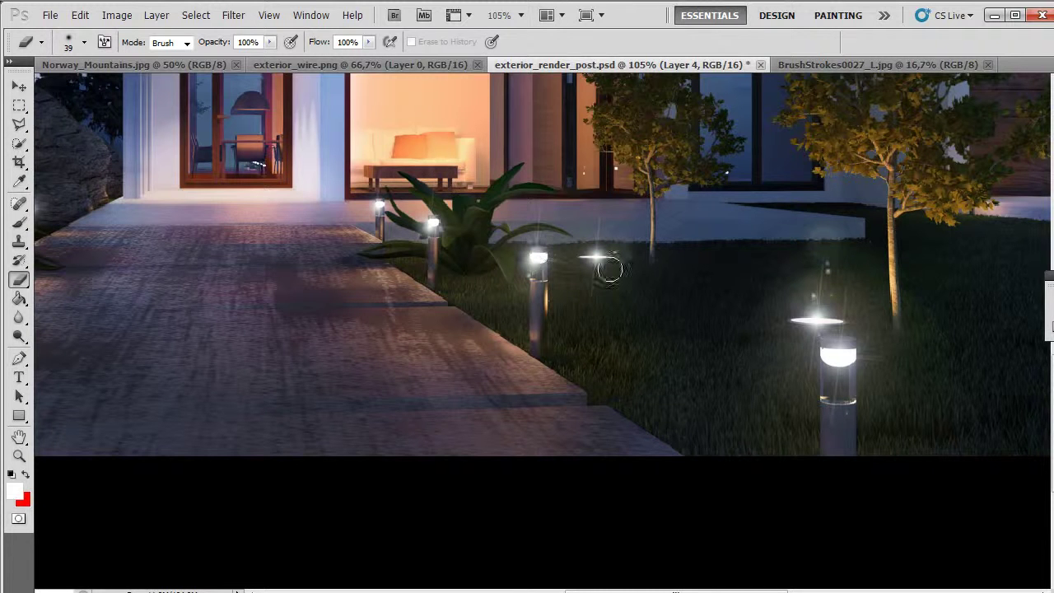
scroll(543, 358, down, 2)
scroll(543, 357, up, 3)
drag(274, 283, 572, 304)
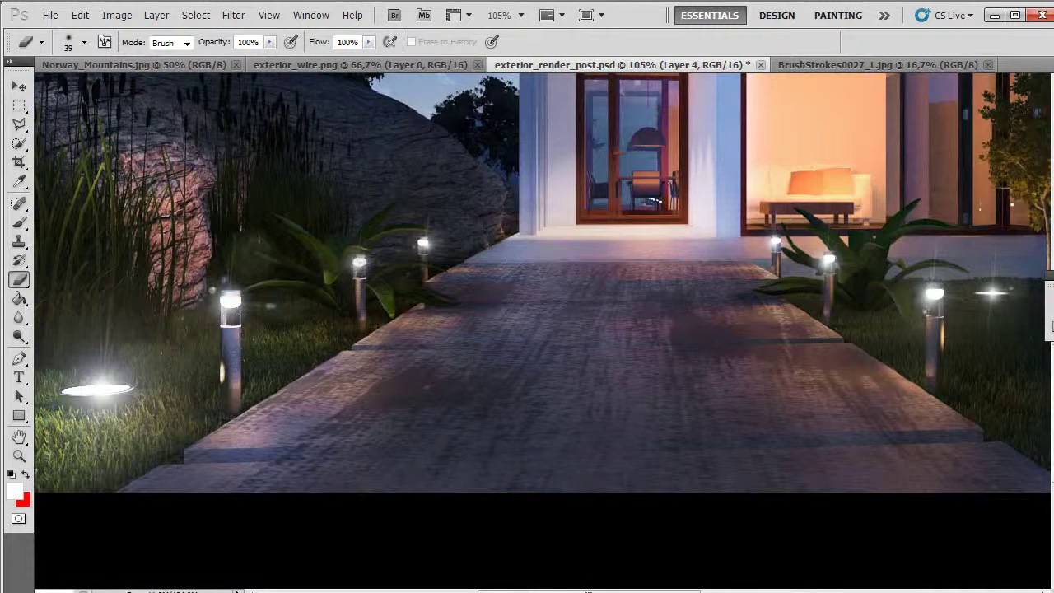
drag(152, 426, 309, 409)
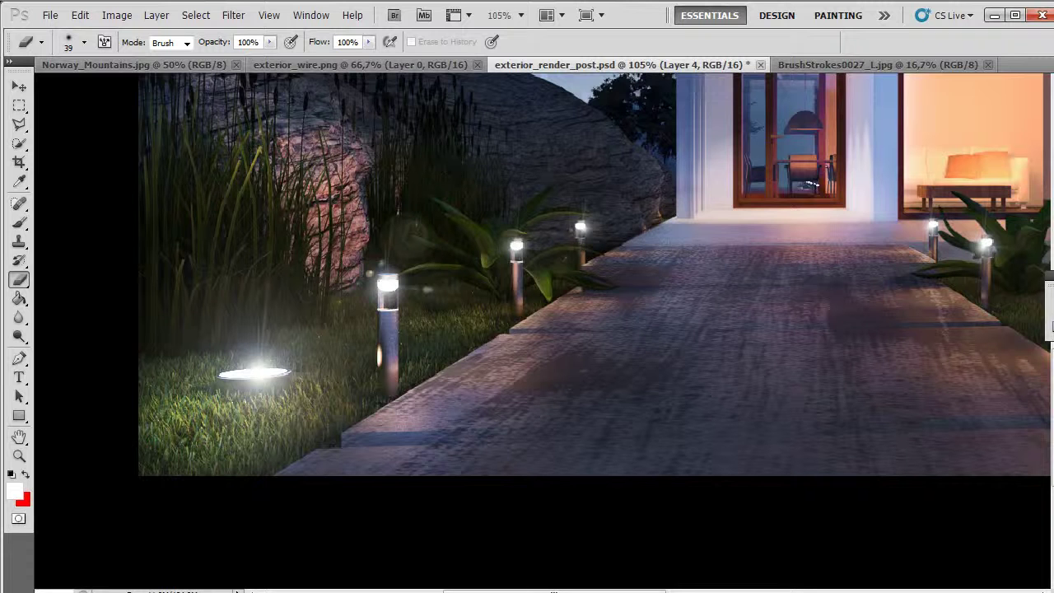
right_click(364, 428)
drag(423, 461, 416, 461)
click(342, 446)
drag(911, 422, 777, 424)
shift+click(1010, 424)
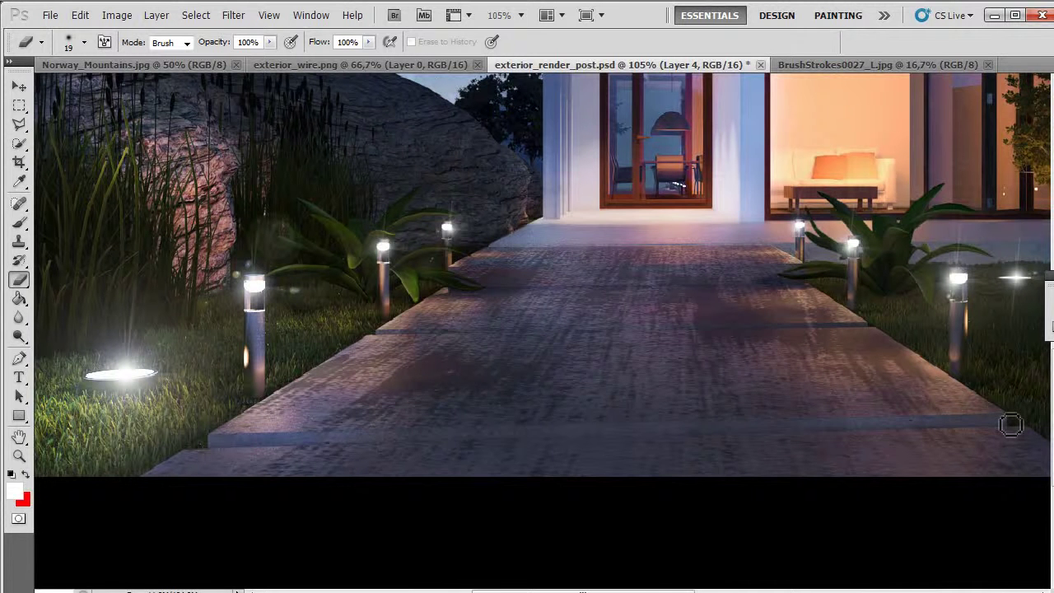
- Erase the texture along the walkway's second step edge with a 6 px eraser and compare the walkway with and without the texture
right_click(388, 332)
drag(413, 358, 394, 356)
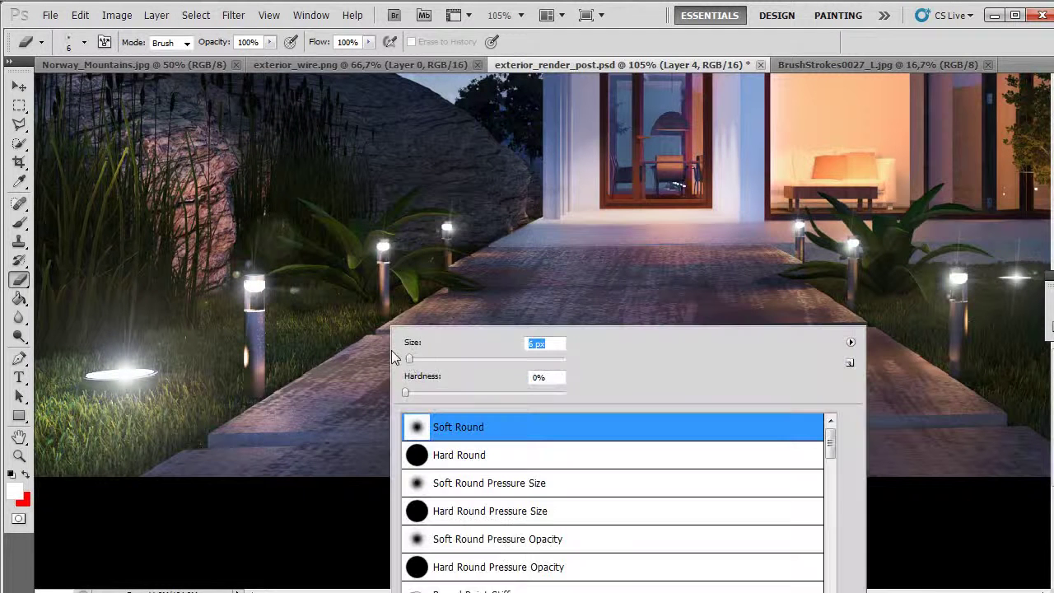
key(Return)
shift+click(873, 333)
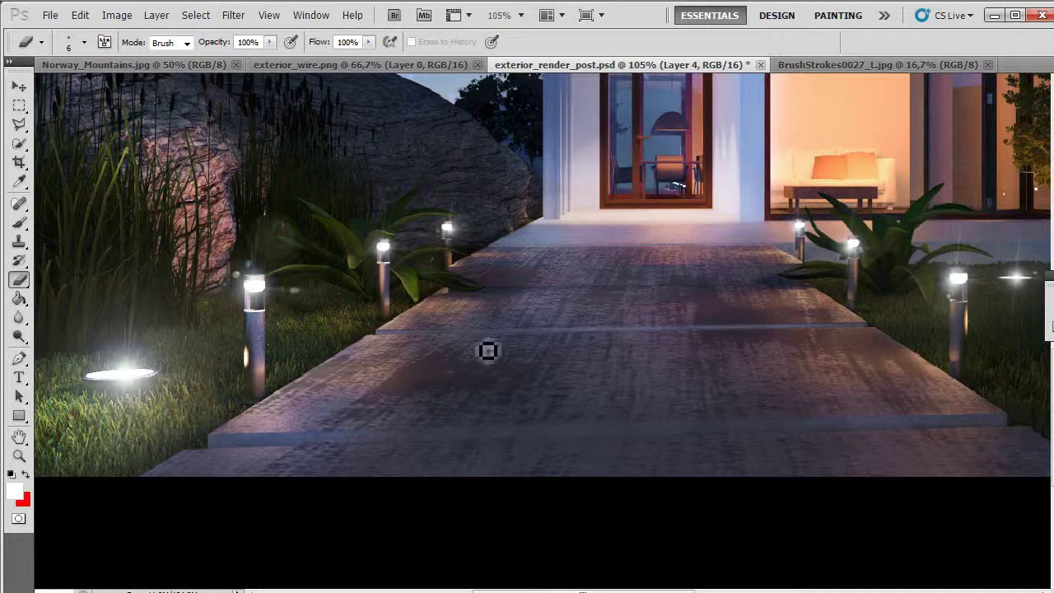
key(ctrl+z)
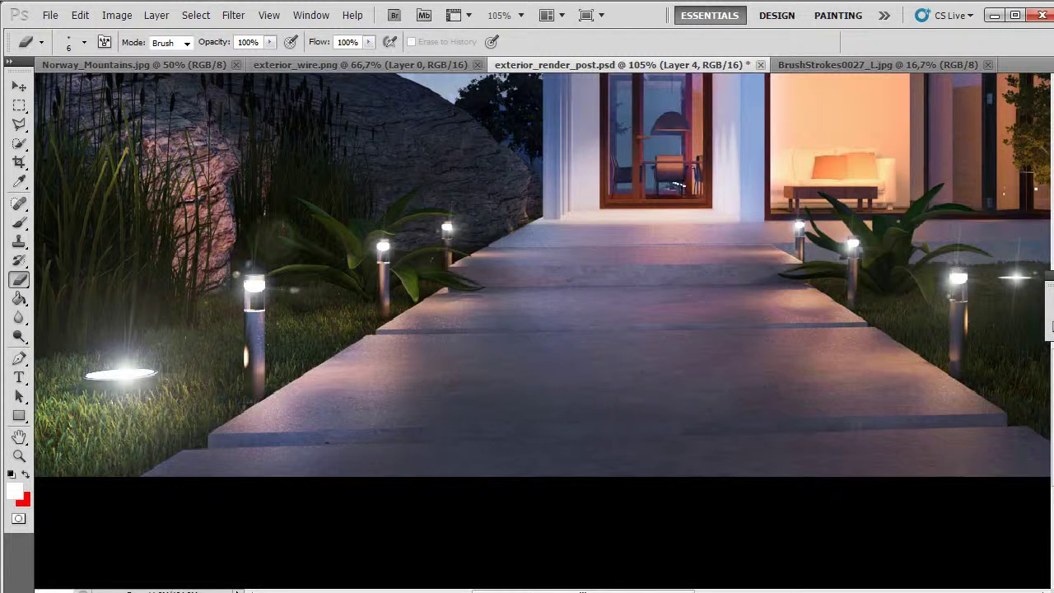
key(ctrl+z)
- Set the eraser size to 48 px
right_click(465, 263)
click(517, 288)
key(Return)
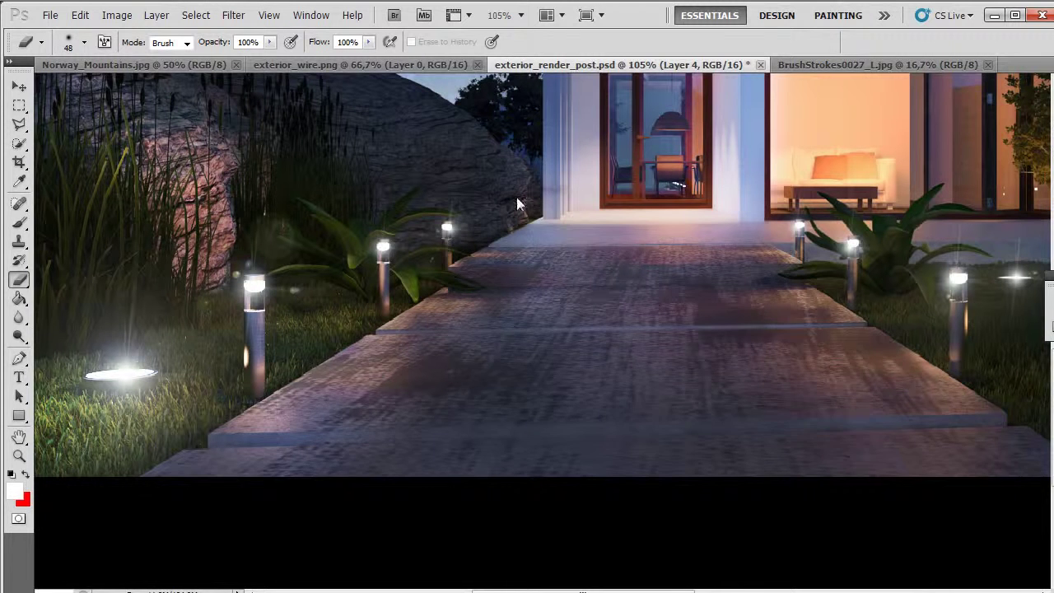
- Compare the walkway with and without the texture at full strength, and lower Layer 4's opacity to leave only faint brush strokes
key(ctrl+z)
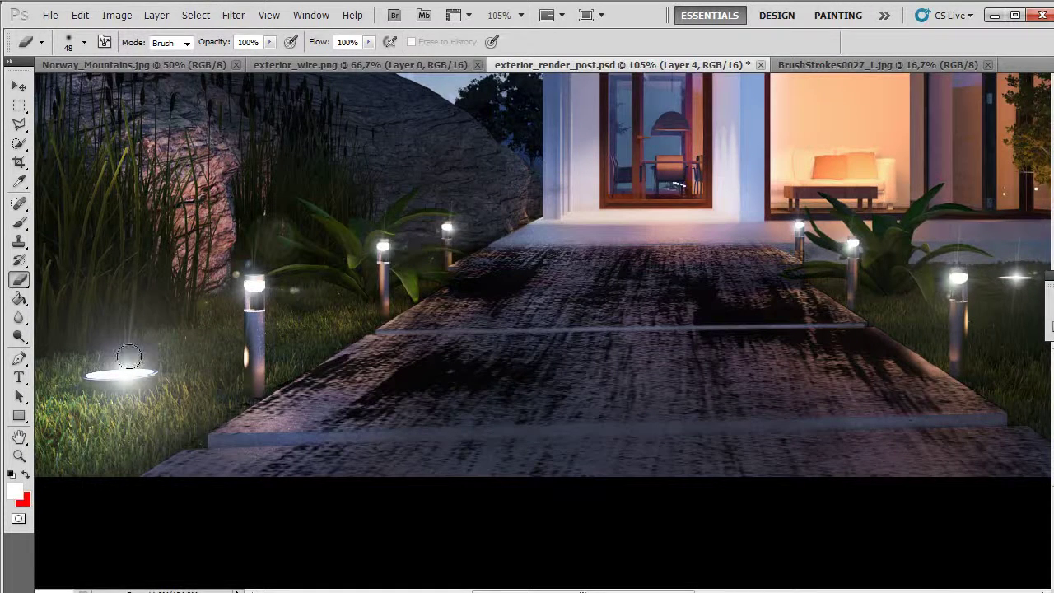
scroll(565, 305, down, 2)
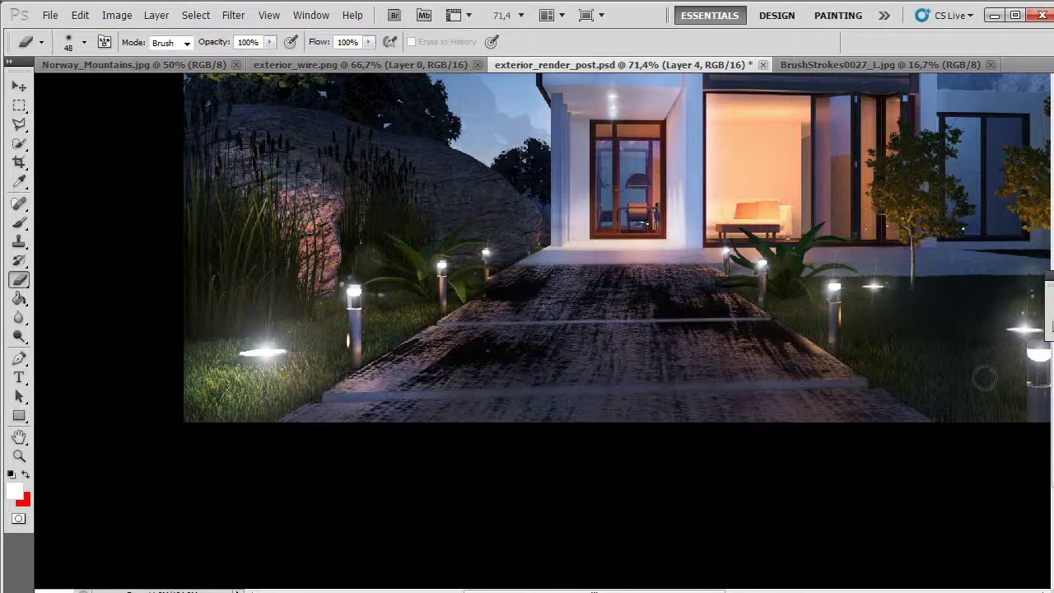
key(ctrl+z)
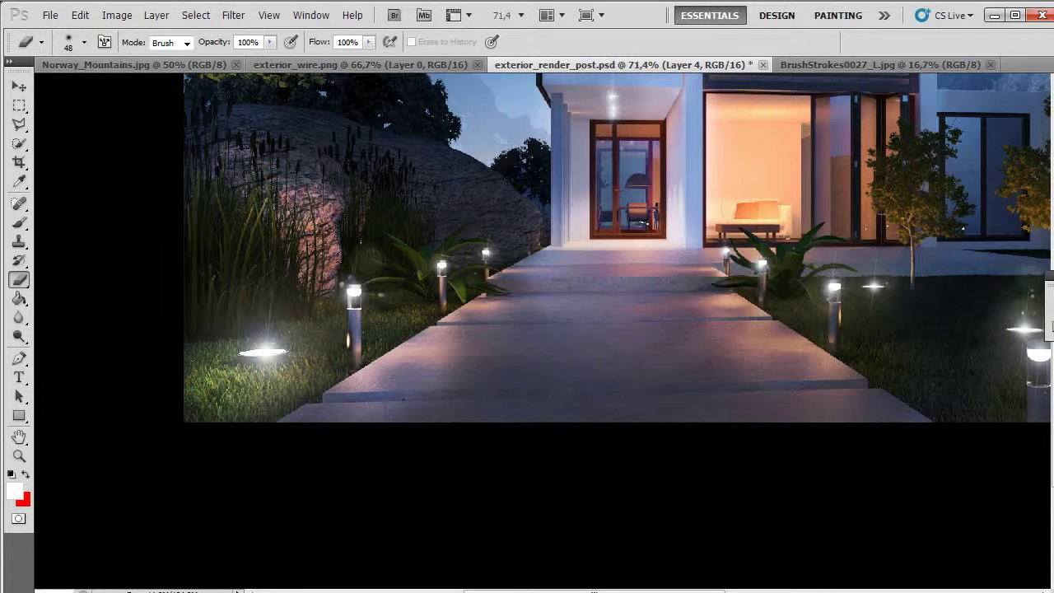
key(ctrl+z)
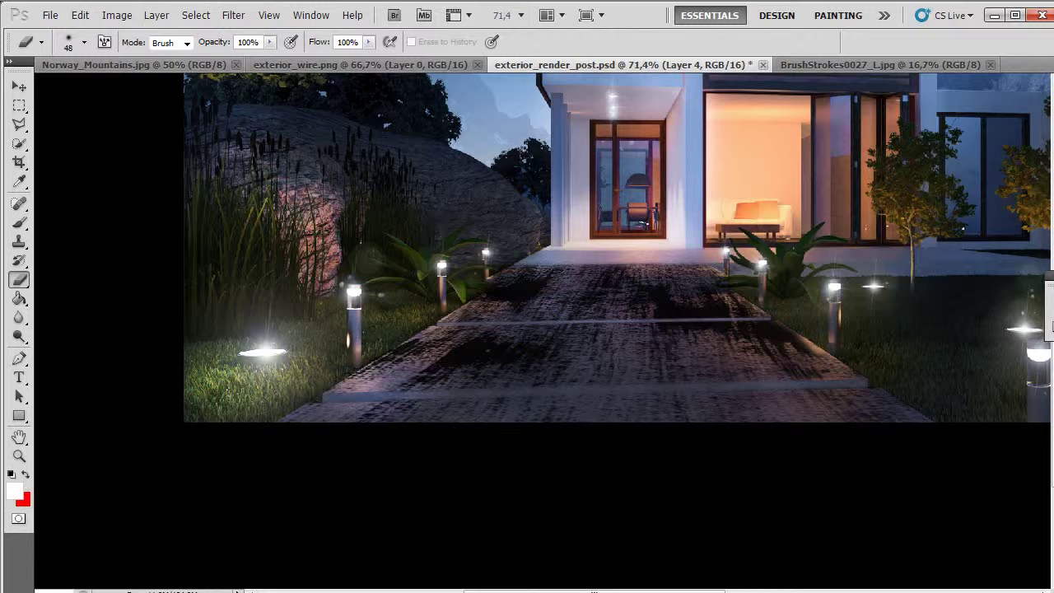
key(ctrl+z)
key(ctrl+z)
key(ctrl+z)
key(ctrl+z)
key(ctrl+z)
key(ctrl+z)
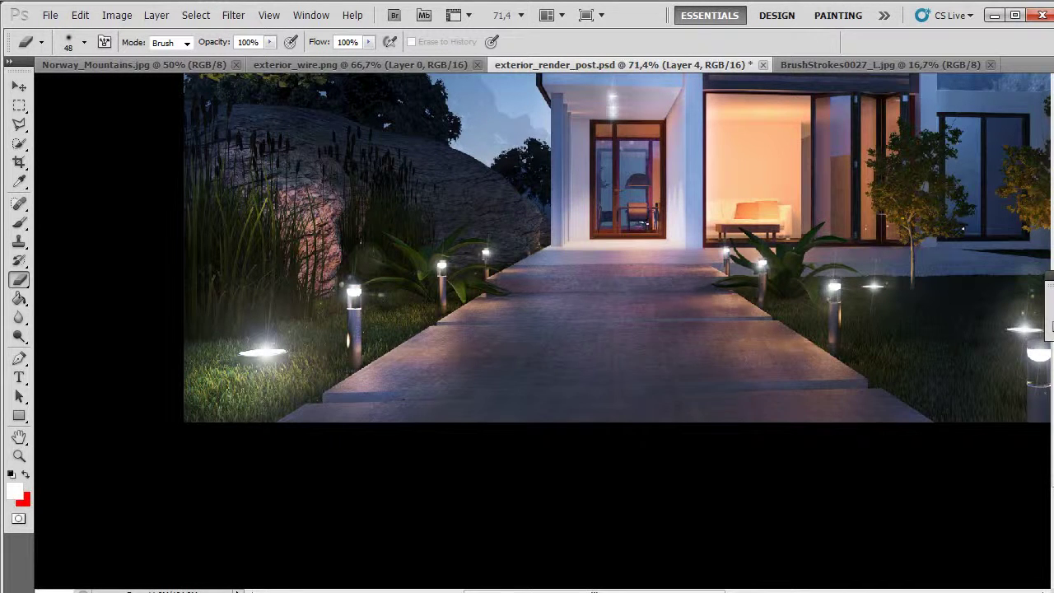
- Check the BrushStrokes0027_L.jpg image and paste its brush strokes into exterior_render_post.psd as another layer above Layer 4
scroll(702, 306, up, 5)
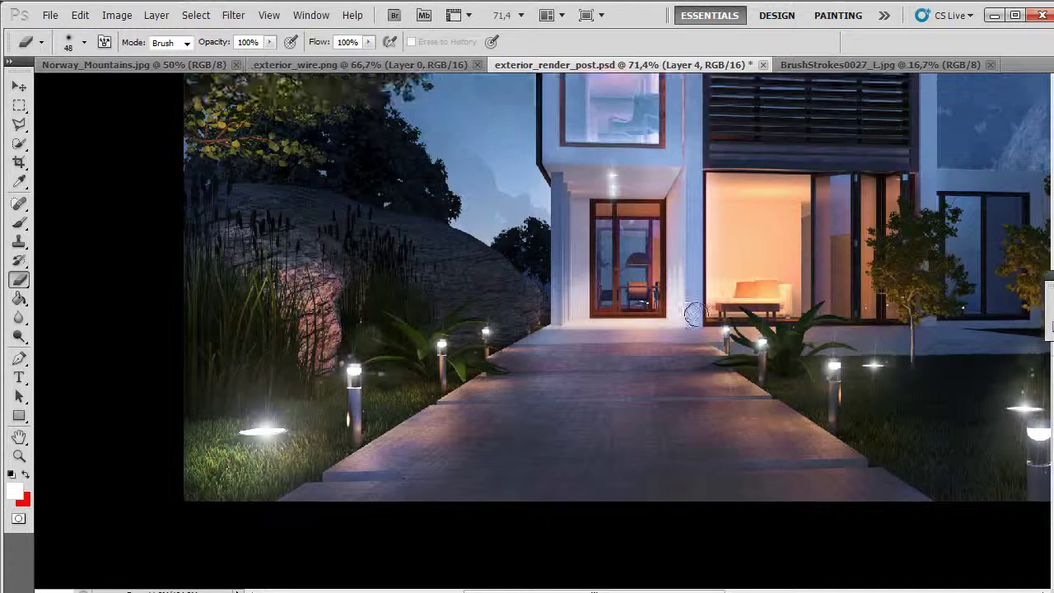
click(885, 64)
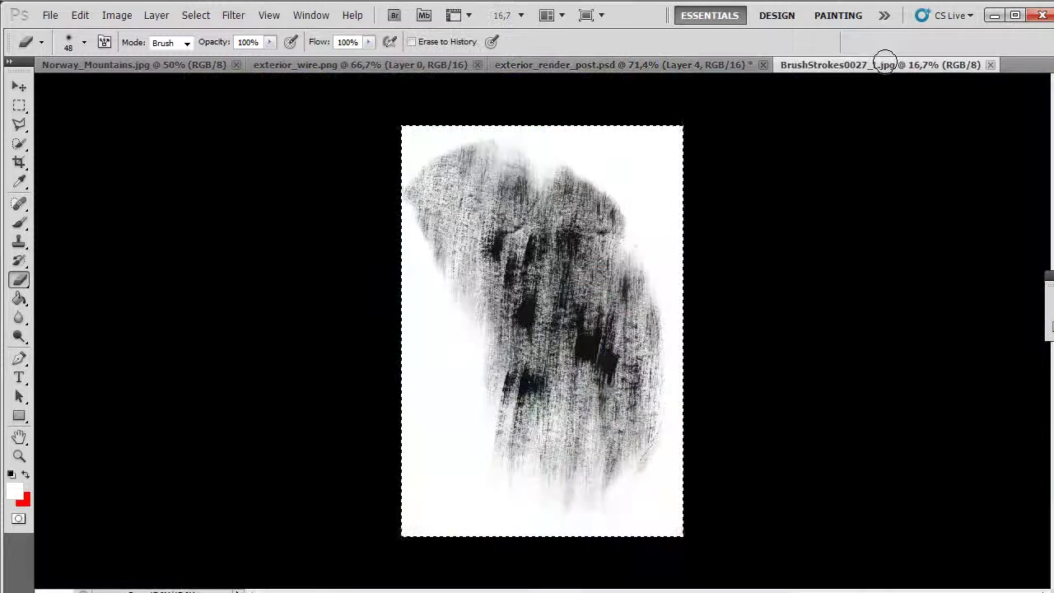
click(659, 64)
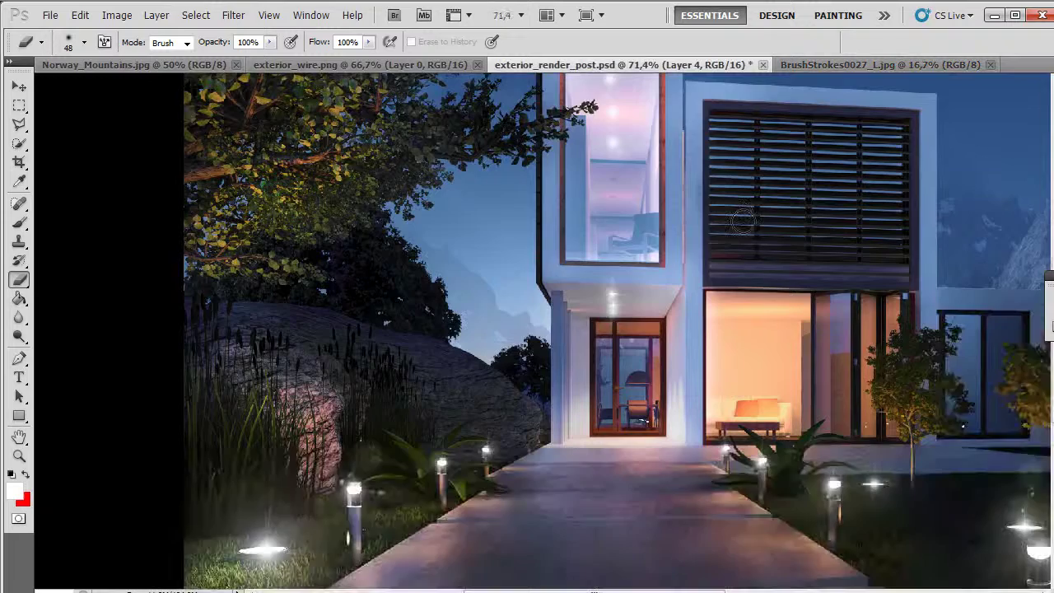
key(ctrl+v)
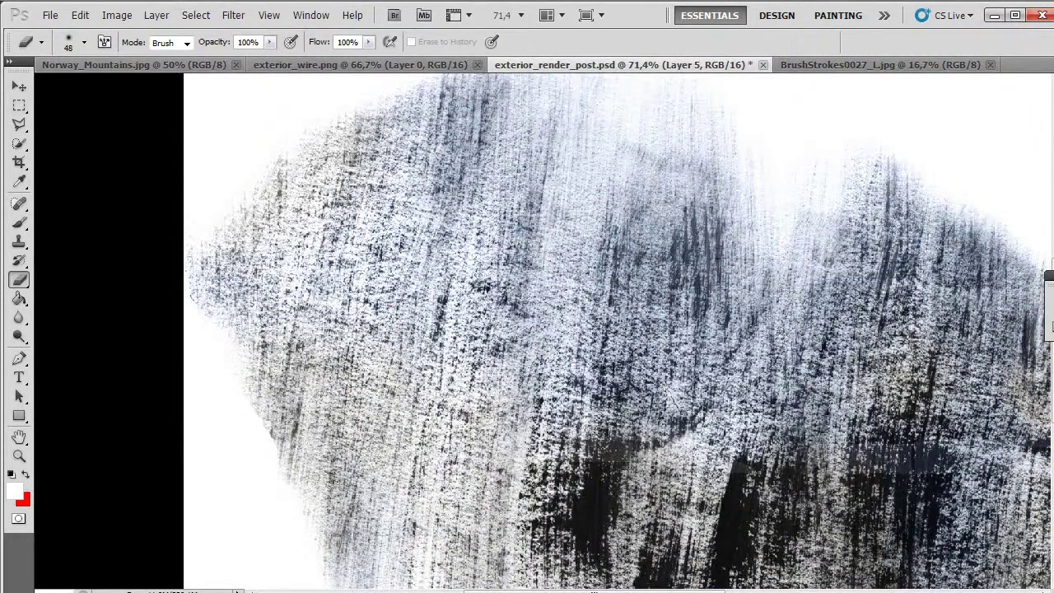
- Set Layer 5's blend mode to Multiply and its opacity to 50%
key(F7)
click(831, 122)
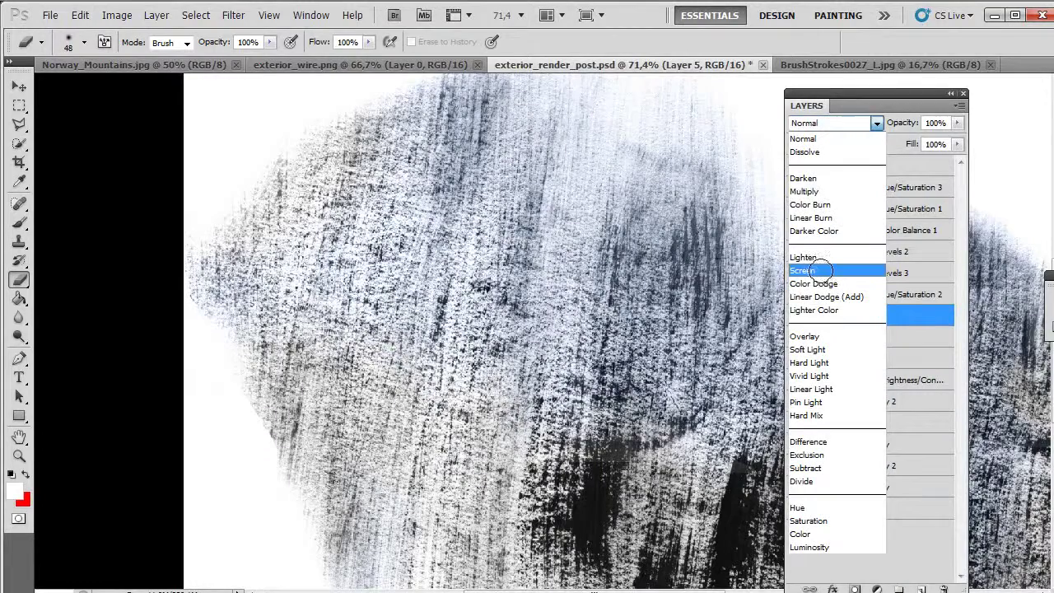
click(803, 191)
click(935, 123)
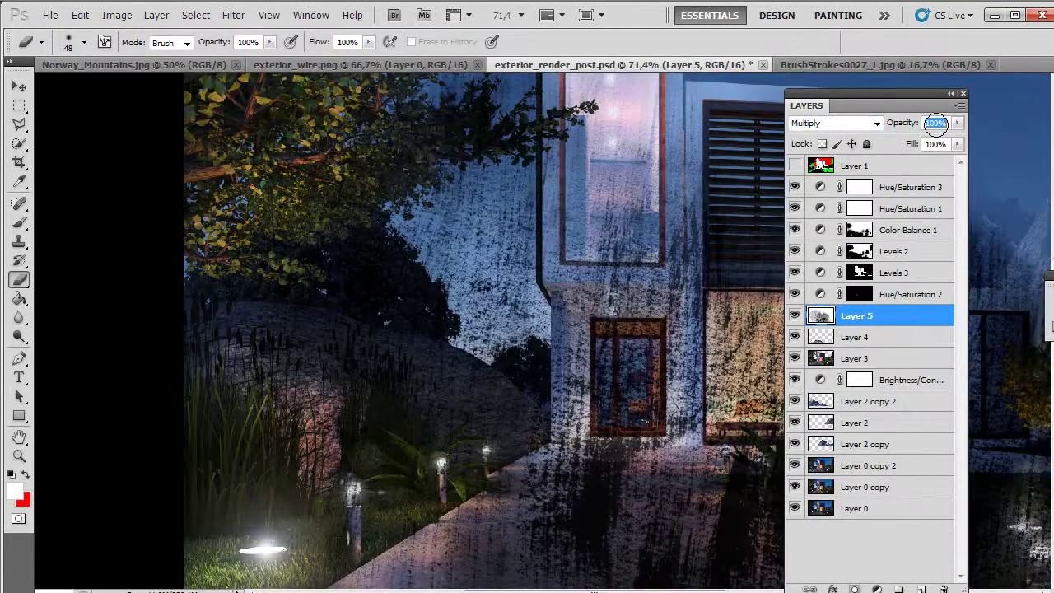
text(30)
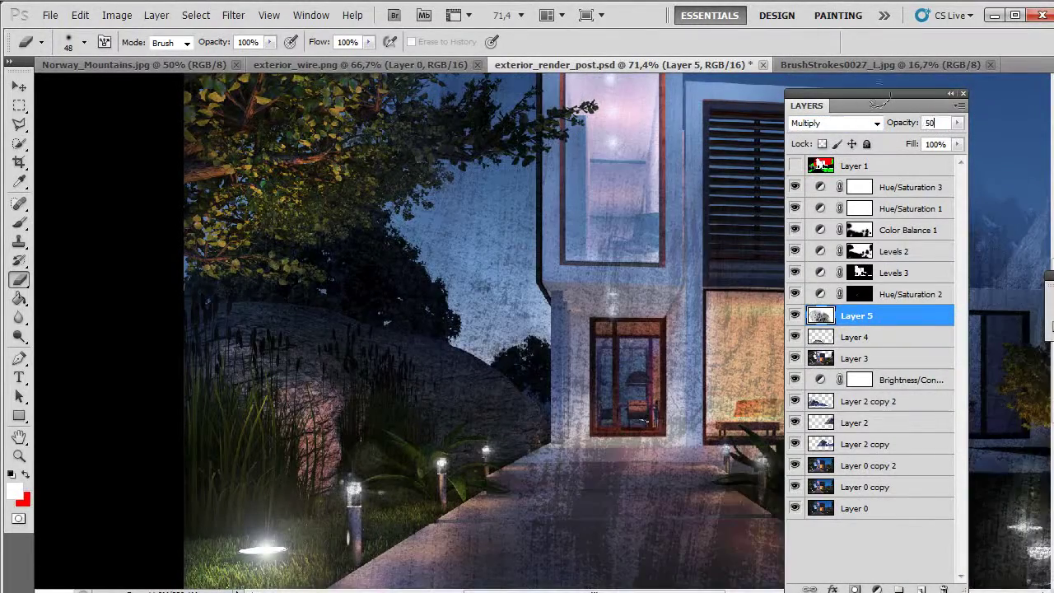
drag(875, 104, 1052, 104)
- Rotate Layer 5's brush strokes by about -6.7° and shift them slightly upward over the house
click(18, 86)
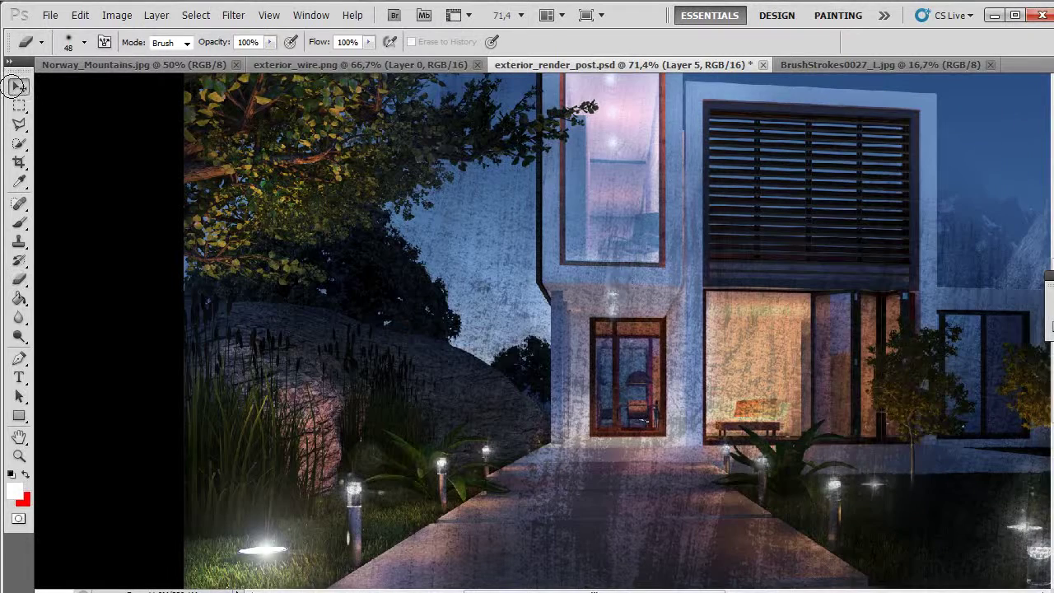
scroll(729, 423, up, 1)
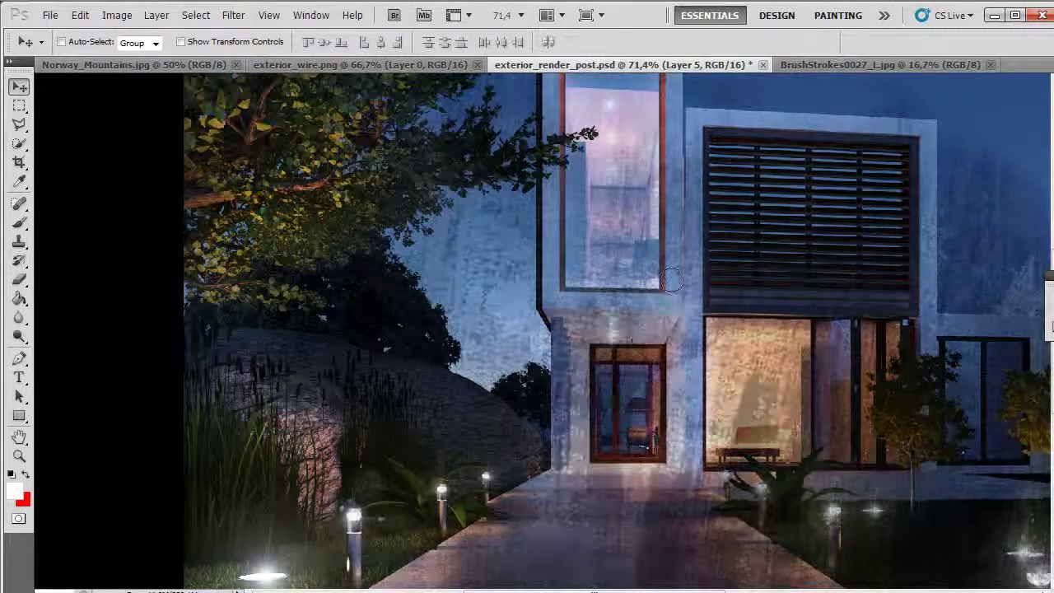
scroll(673, 363, up, 2)
key(ctrl+t)
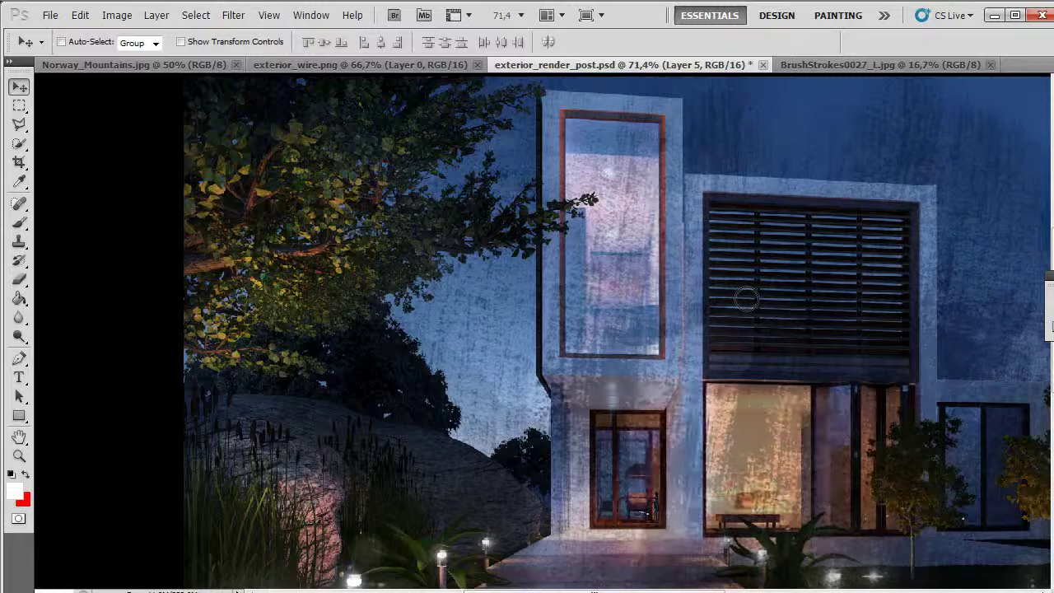
key(ctrl+0)
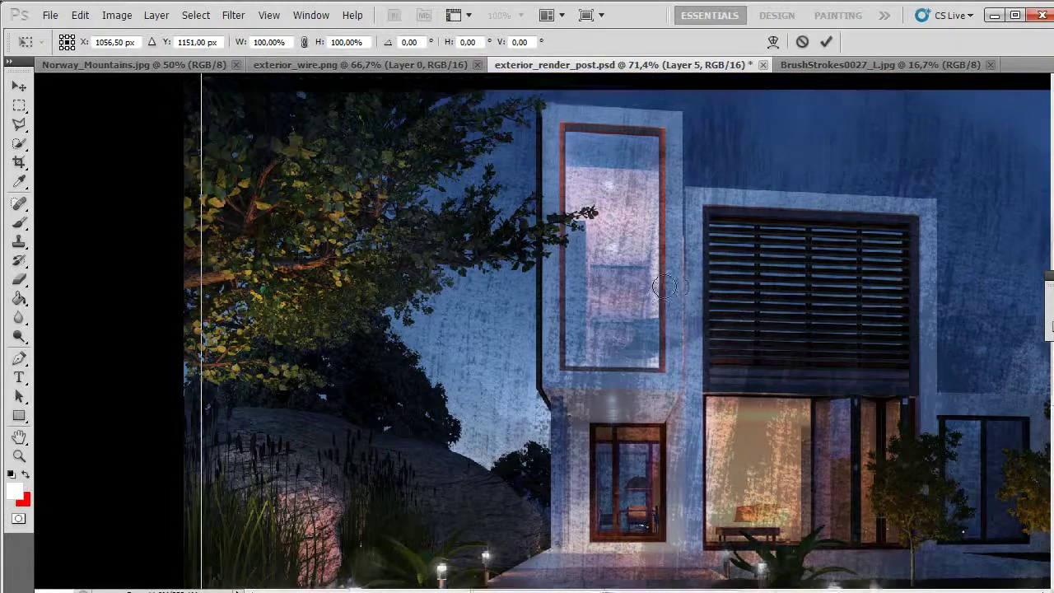
scroll(637, 261, down, 1)
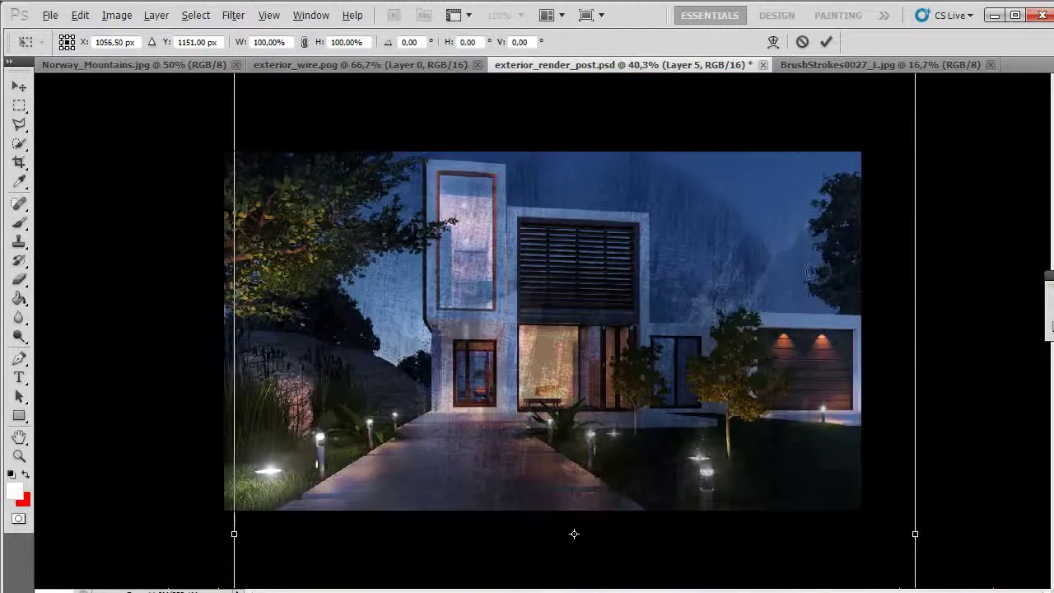
scroll(815, 272, down, 2)
drag(755, 187, 716, 172)
drag(560, 434, 561, 425)
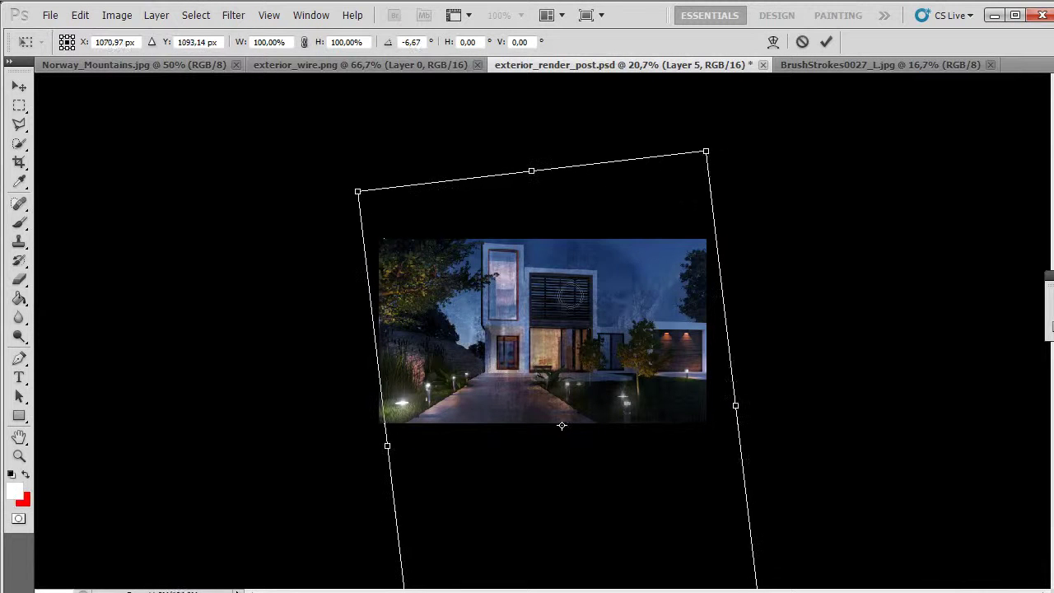
key(Return)
- Erase the brush strokes over the garage, lawn, mountains and tree areas around the house with a soft 308 px eraser
scroll(543, 305, up, 3)
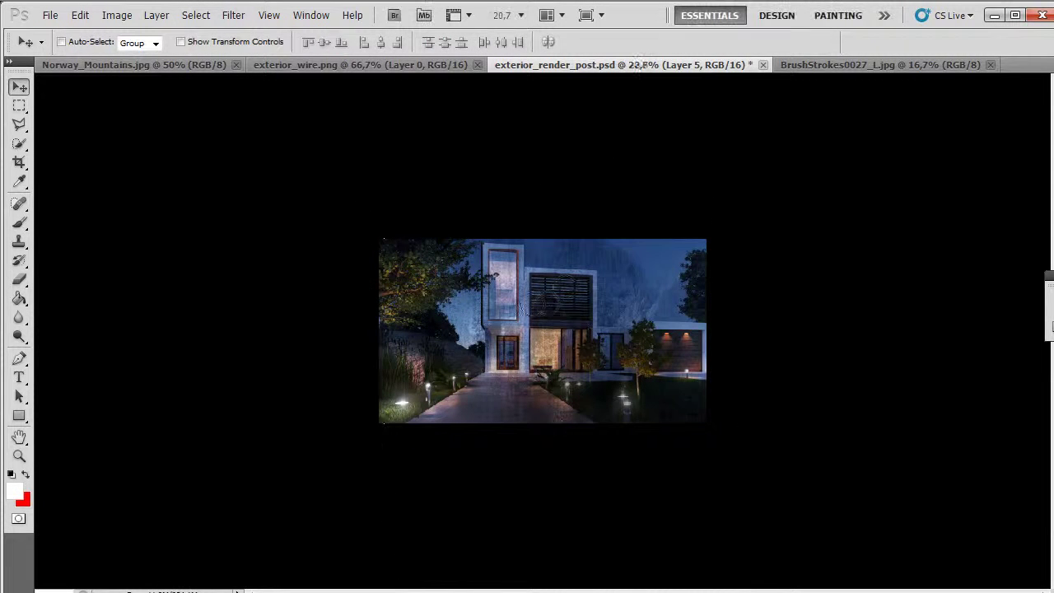
key(b)
scroll(577, 370, down, 1)
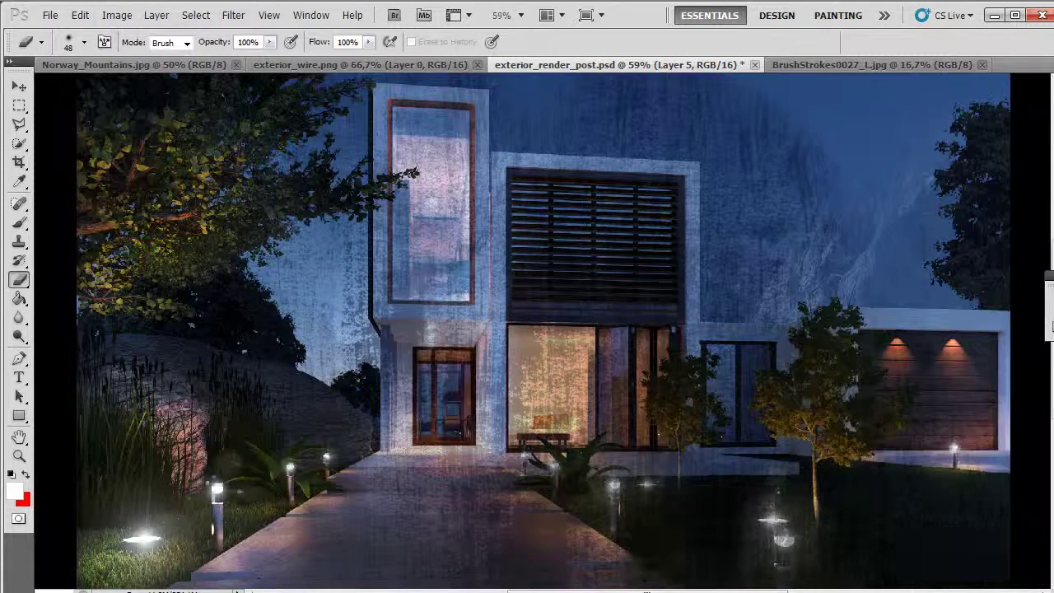
right_click(621, 431)
text(308)
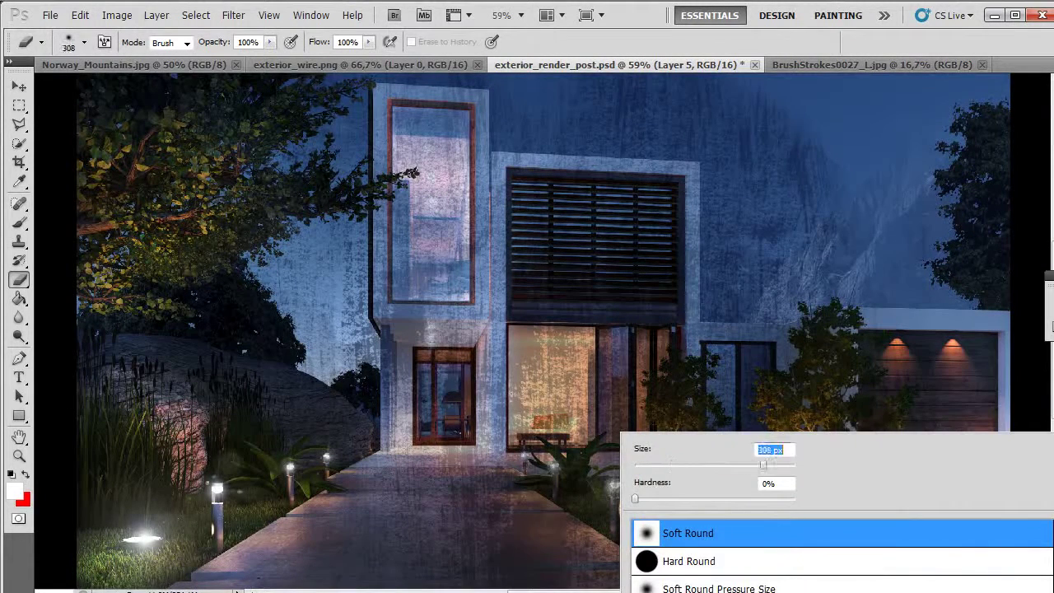
key(Return)
mouse_move(893, 362)
mouse_down()
mouse_move(895, 424)
mouse_move(782, 166)
mouse_move(750, 132)
mouse_move(754, 231)
mouse_up()
mouse_move(206, 194)
mouse_down()
mouse_move(243, 168)
mouse_move(265, 276)
mouse_up()
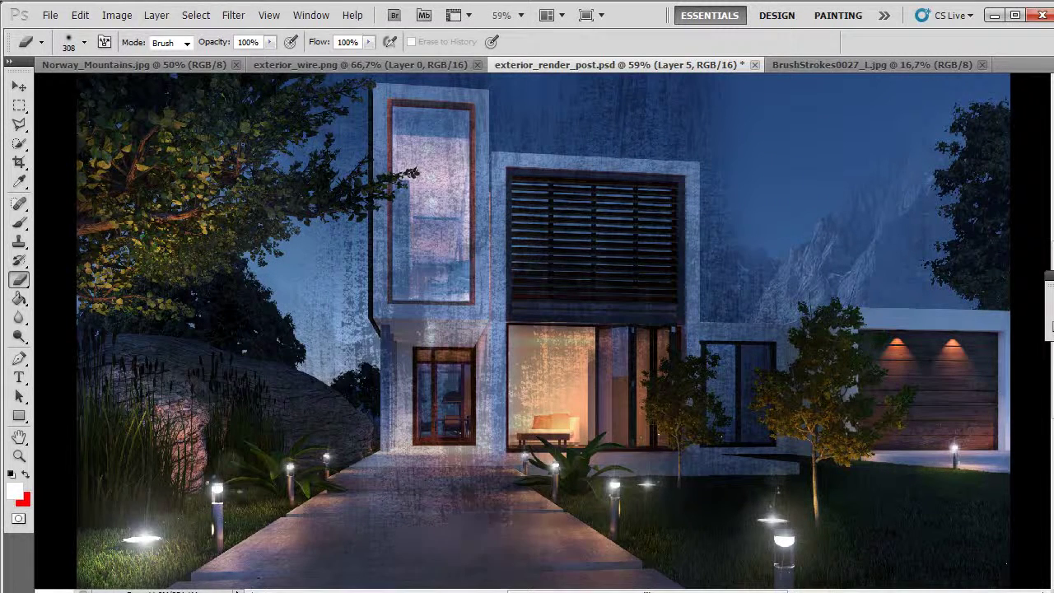
- Erase the brush-stroke texture from the entrance door and porch with a 49 px eraser
right_click(429, 466)
drag(573, 498, 483, 498)
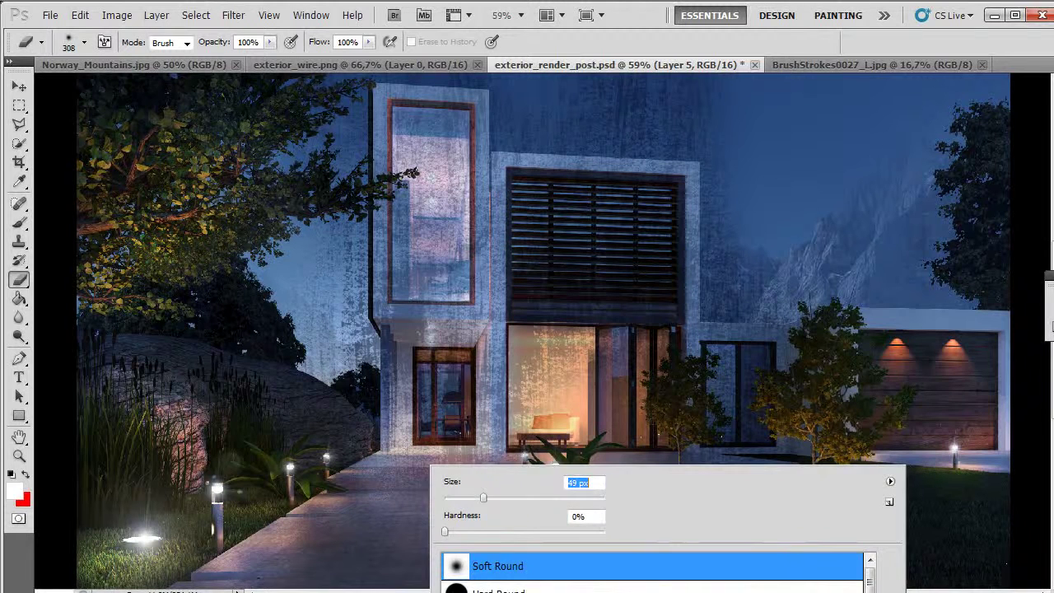
key(Return)
mouse_move(449, 334)
mouse_down()
mouse_move(408, 342)
mouse_move(404, 420)
mouse_move(369, 341)
mouse_move(386, 435)
mouse_move(471, 451)
mouse_move(482, 346)
mouse_move(484, 436)
mouse_move(466, 341)
mouse_move(444, 403)
mouse_move(449, 423)
mouse_up()
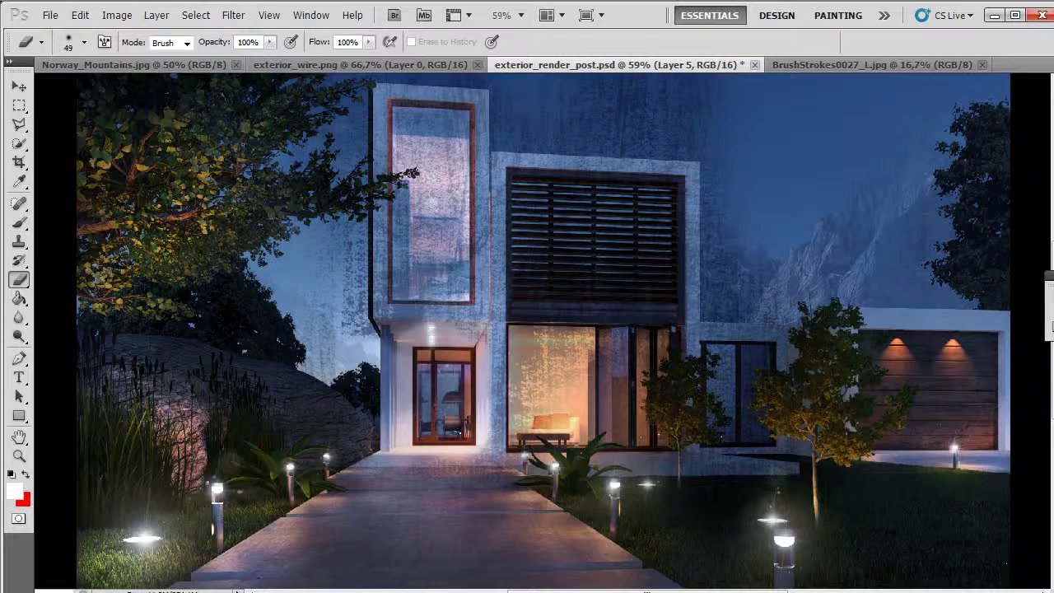
- Erase the texture from the small window beside the trees and from the terrace slab in front of the house
scroll(824, 303, up, 5)
mouse_move(715, 398)
mouse_down()
mouse_move(713, 481)
mouse_move(671, 387)
mouse_move(642, 433)
mouse_move(675, 374)
mouse_up()
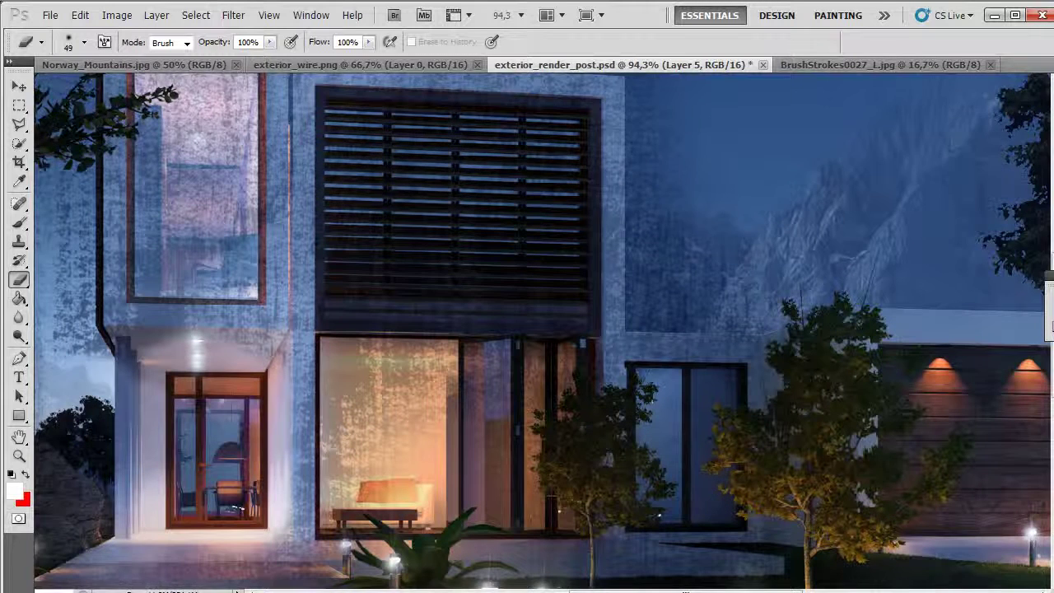
scroll(544, 329, down, 3)
mouse_move(750, 305)
mouse_down()
mouse_move(810, 449)
mouse_move(732, 489)
mouse_up()
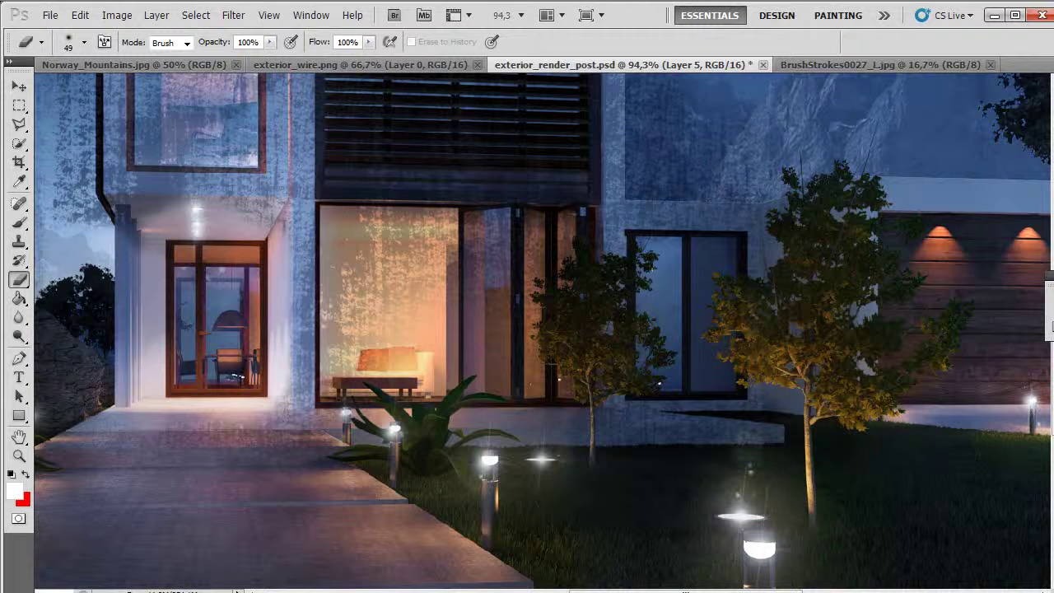
mouse_move(741, 430)
mouse_down()
mouse_move(663, 416)
mouse_move(559, 430)
mouse_up()
drag(700, 435, 671, 433)
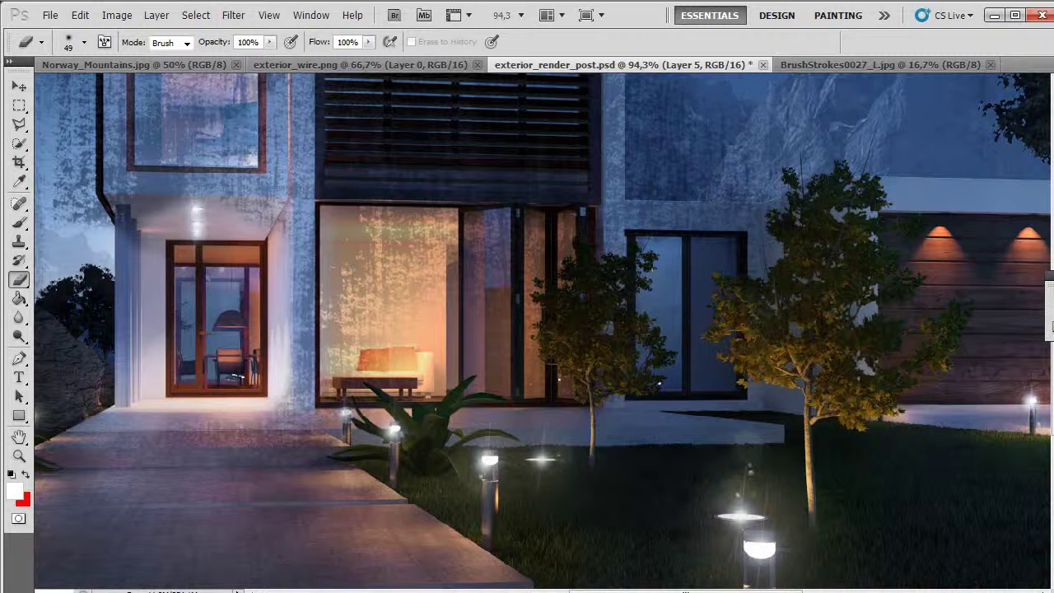
- Erase the texture from the mountains and sky beside the house and from the sky above its flat roof
mouse_move(783, 204)
mouse_down()
mouse_move(745, 163)
mouse_move(609, 169)
mouse_up()
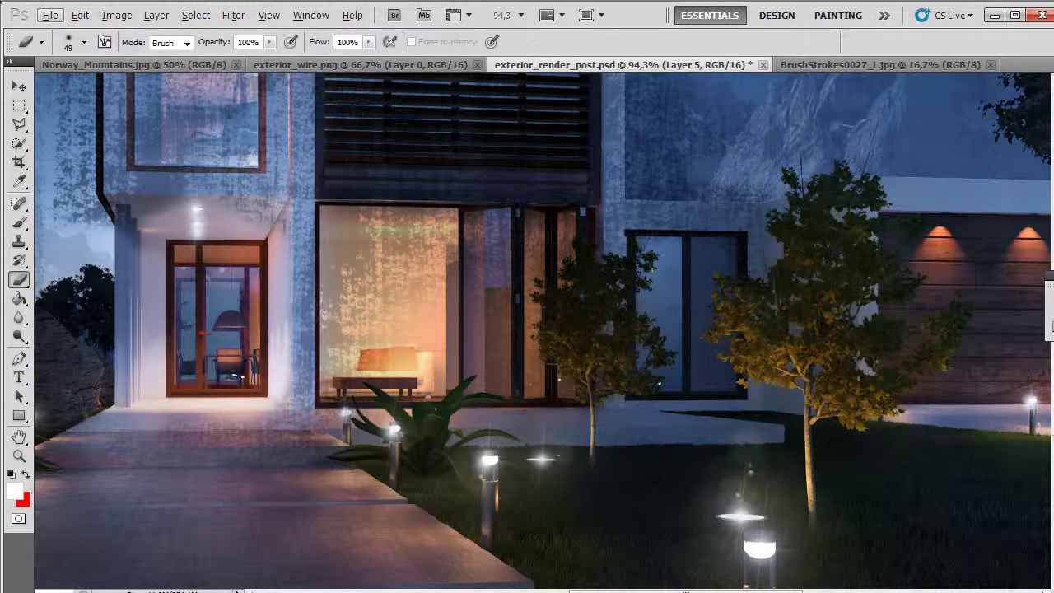
scroll(543, 329, up, 5)
mouse_move(647, 171)
mouse_down()
mouse_move(645, 337)
mouse_move(663, 388)
mouse_move(738, 372)
mouse_move(683, 422)
mouse_move(745, 433)
mouse_move(650, 421)
mouse_move(625, 361)
mouse_move(630, 81)
mouse_up()
scroll(543, 329, up, 3)
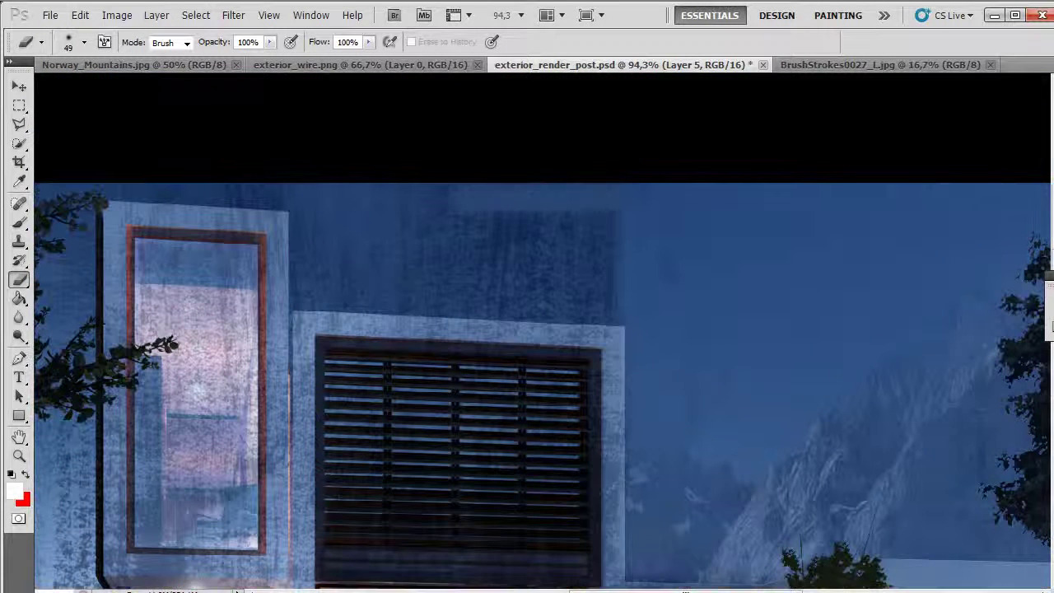
mouse_move(600, 298)
mouse_down()
mouse_move(503, 289)
mouse_move(438, 211)
mouse_move(451, 272)
mouse_move(512, 311)
mouse_move(353, 303)
mouse_move(301, 206)
mouse_up()
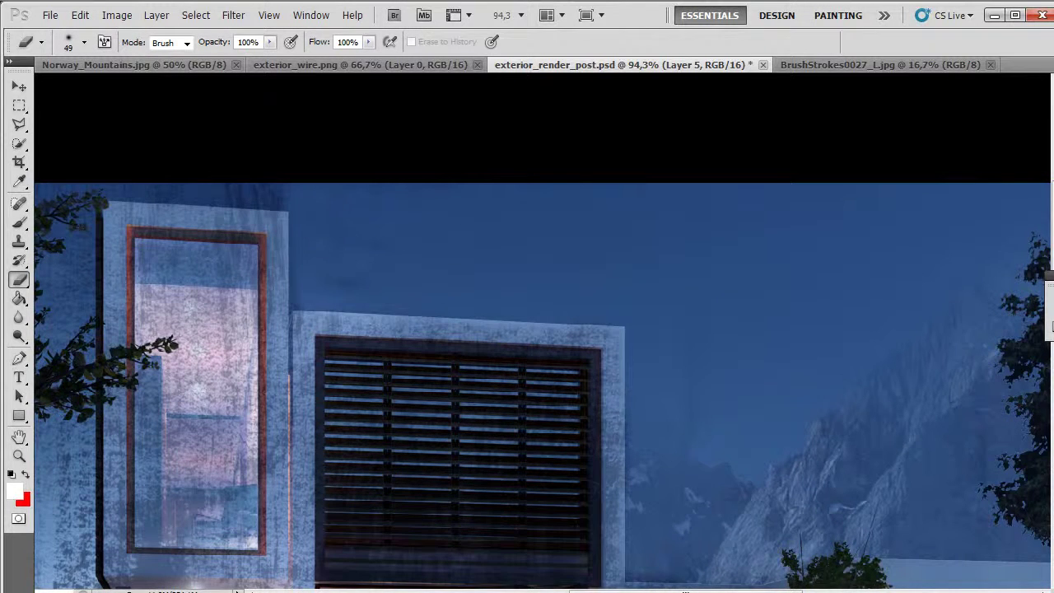
mouse_move(250, 171)
mouse_down()
mouse_move(263, 182)
mouse_move(247, 199)
mouse_move(136, 188)
mouse_move(480, 179)
mouse_up()
key(space)
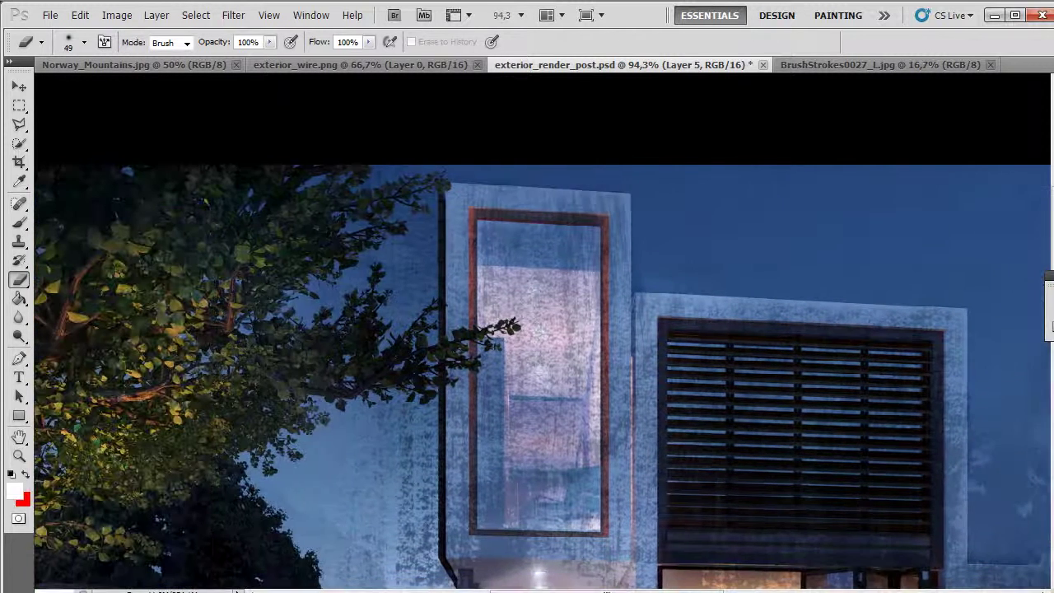
- Erase the texture from the sky between the leafy tree and the tower, enlarging the eraser to 73 px
mouse_move(380, 313)
mouse_down()
mouse_move(400, 418)
mouse_move(426, 219)
mouse_move(397, 568)
mouse_up()
mouse_move(365, 452)
mouse_down()
mouse_move(367, 535)
mouse_move(366, 383)
mouse_up()
key(space)
right_click(365, 383)
drag(417, 415, 437, 415)
key(Return)
mouse_move(363, 502)
mouse_down()
mouse_move(380, 428)
mouse_move(425, 411)
mouse_move(418, 275)
mouse_up()
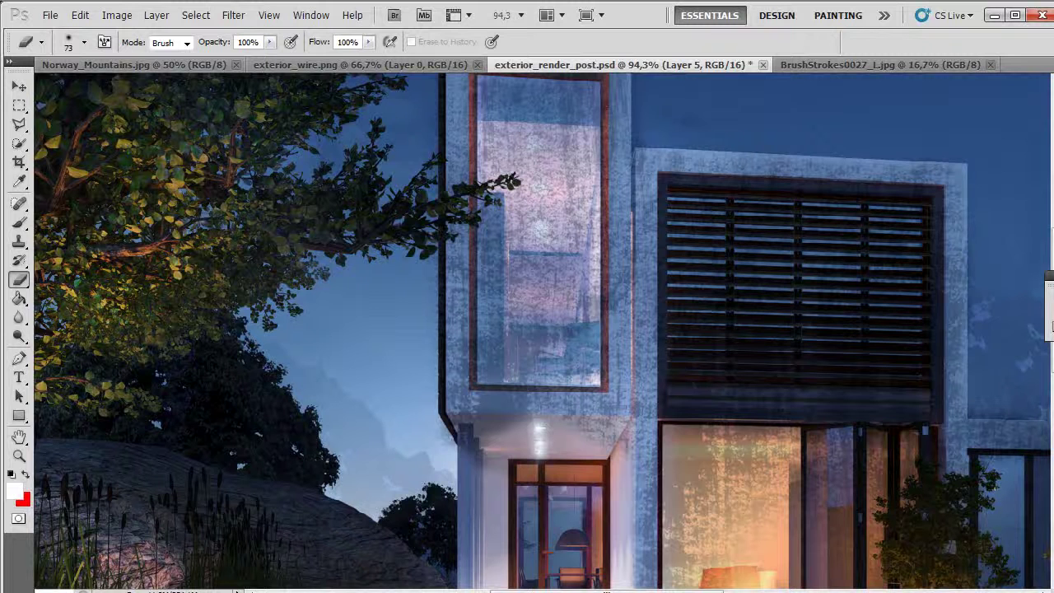
scroll(541, 329, up, 2)
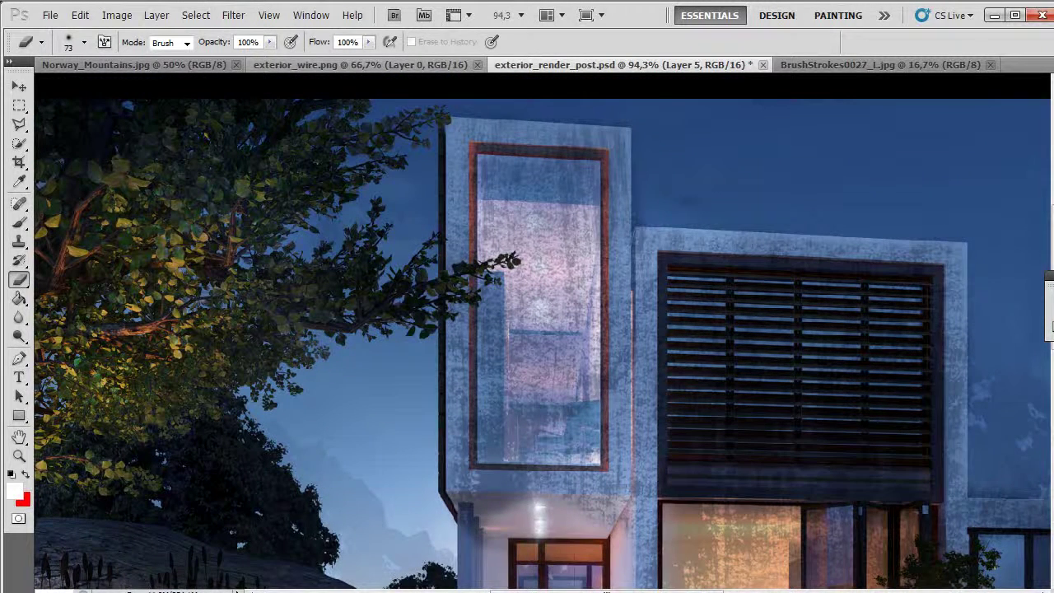
- Clean the texture off the narrow edge between the tower and the louvred block with a 6 px eraser
right_click(744, 192)
drag(817, 223, 763, 223)
key(Return)
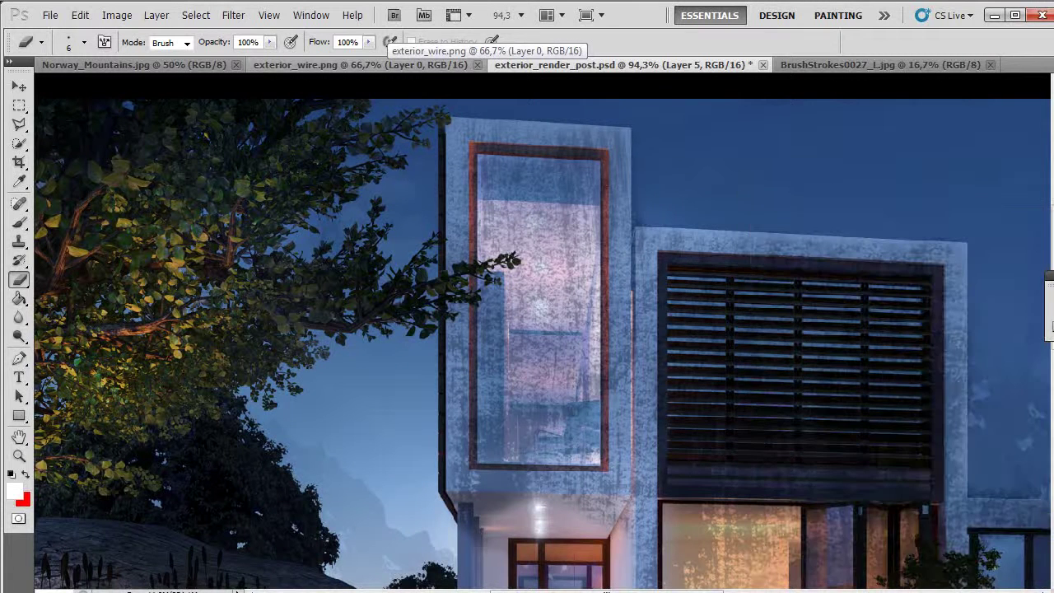
drag(630, 240, 631, 497)
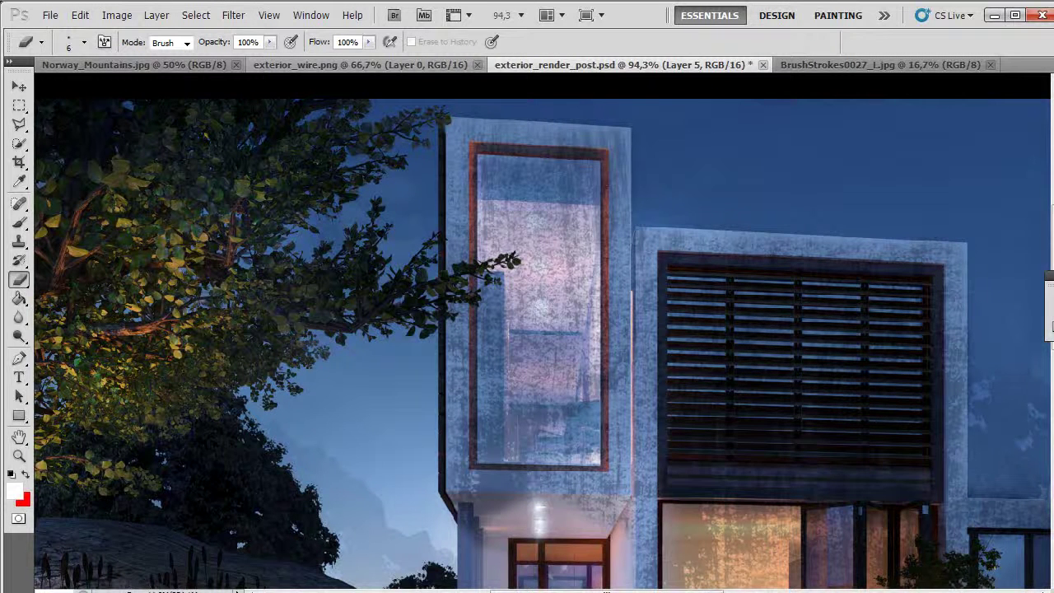
- Erase the texture from the porch ceiling under the tower with a 42 px eraser
scroll(593, 451, down, 4)
right_click(592, 451)
click(638, 484)
drag(464, 409, 604, 405)
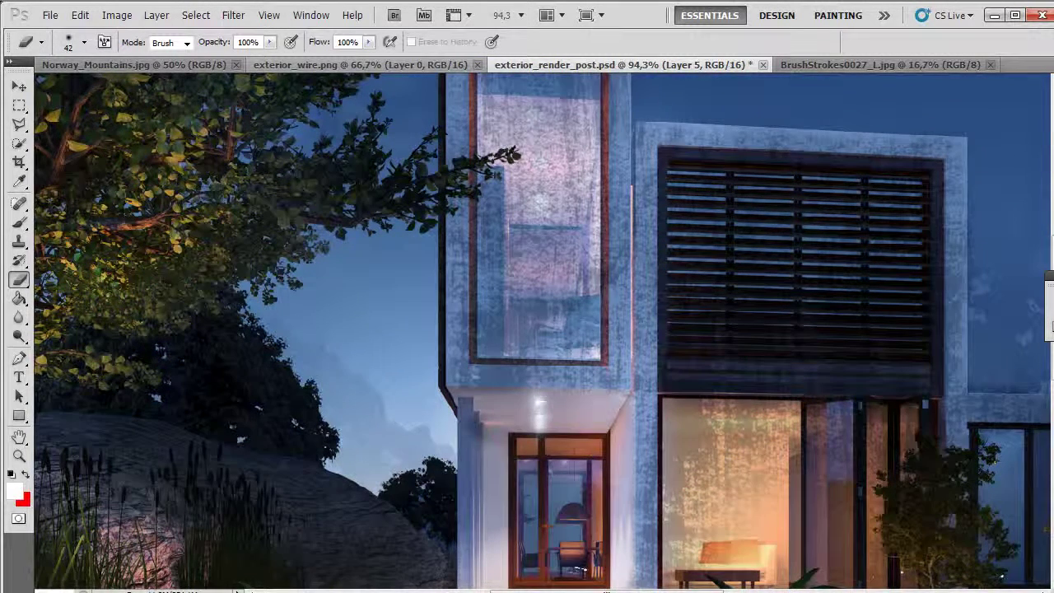
- Erase the texture from the lit living-room window and its folding glass doors
scroll(543, 329, down, 4)
mouse_move(611, 466)
mouse_down()
mouse_move(677, 488)
mouse_move(655, 473)
mouse_move(690, 467)
mouse_move(713, 407)
mouse_up()
mouse_move(694, 333)
mouse_down()
mouse_move(684, 437)
mouse_move(680, 268)
mouse_move(774, 275)
mouse_move(700, 327)
mouse_up()
mouse_move(741, 362)
mouse_down()
mouse_move(782, 313)
mouse_move(844, 313)
mouse_move(873, 428)
mouse_move(916, 270)
mouse_move(787, 286)
mouse_move(752, 204)
mouse_move(780, 223)
mouse_up()
scroll(543, 329, up, 3)
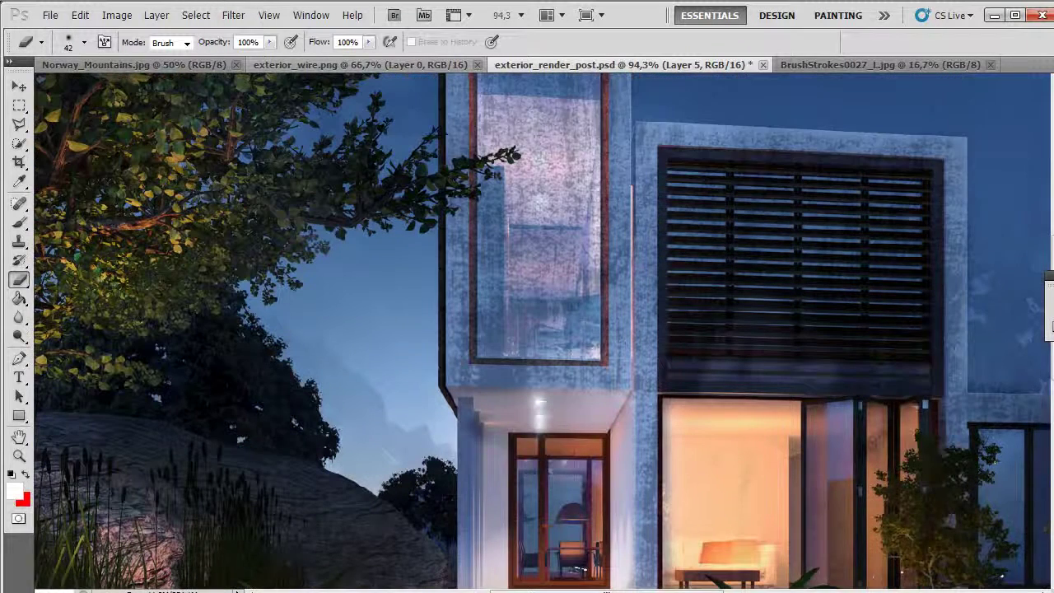
- Erase the texture from the dark louvred shutter above the living room
mouse_move(673, 189)
mouse_down()
mouse_move(677, 329)
mouse_move(706, 241)
mouse_move(749, 366)
mouse_move(872, 432)
mouse_move(902, 280)
mouse_move(923, 383)
mouse_move(932, 345)
mouse_move(919, 205)
mouse_up()
mouse_move(830, 177)
mouse_down()
mouse_move(839, 216)
mouse_move(831, 262)
mouse_move(857, 284)
mouse_move(908, 247)
mouse_up()
mouse_move(790, 262)
mouse_down()
mouse_move(699, 206)
mouse_move(807, 214)
mouse_move(778, 224)
mouse_up()
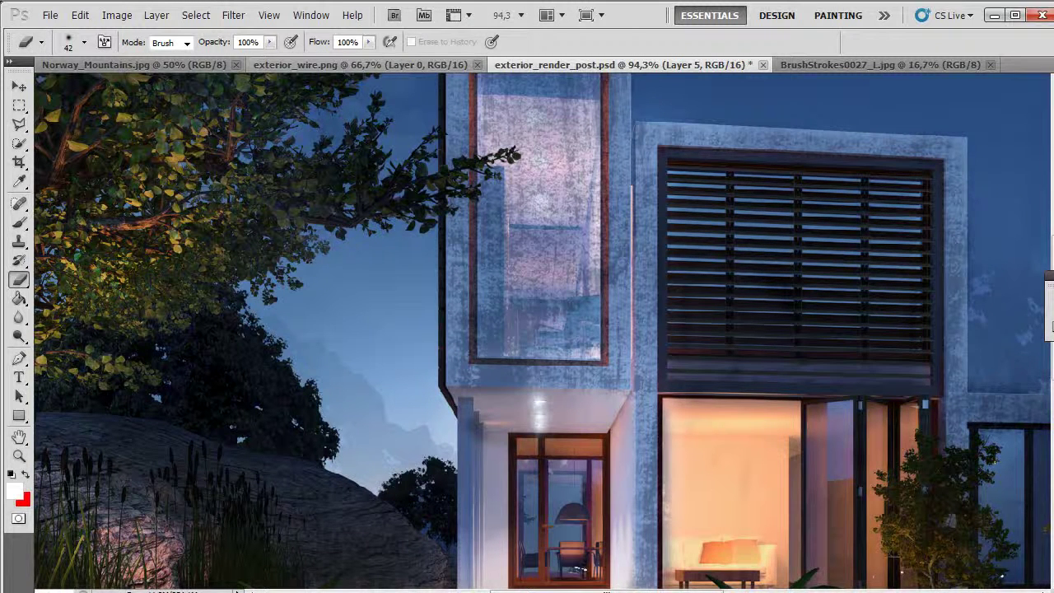
scroll(543, 329, down, 3)
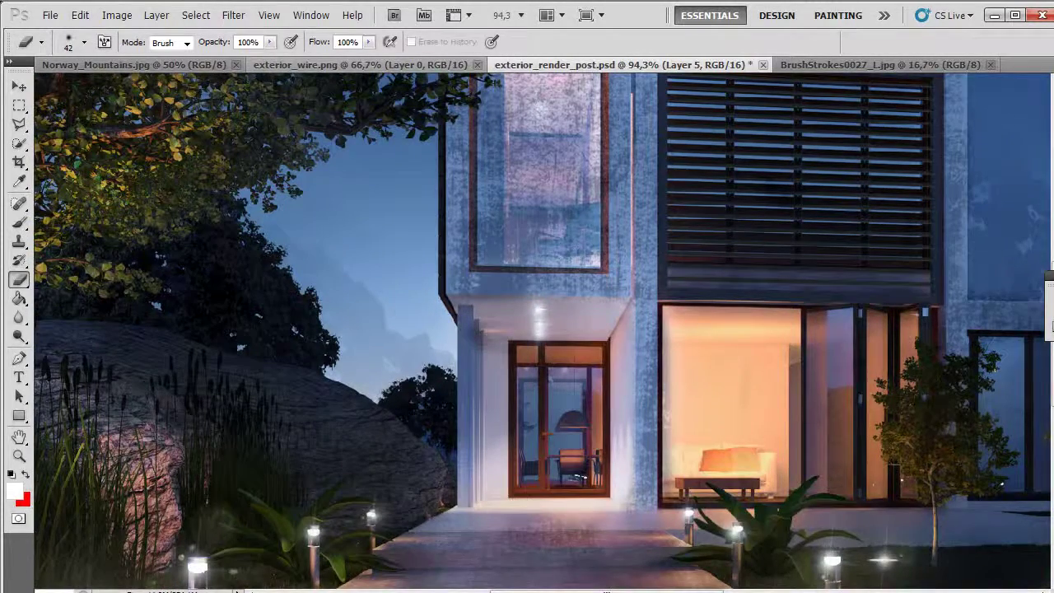
- Erase the texture from the tower's tall window, leaving the brush strokes on the surrounding wall
scroll(543, 329, up, 2)
scroll(543, 329, right, 5)
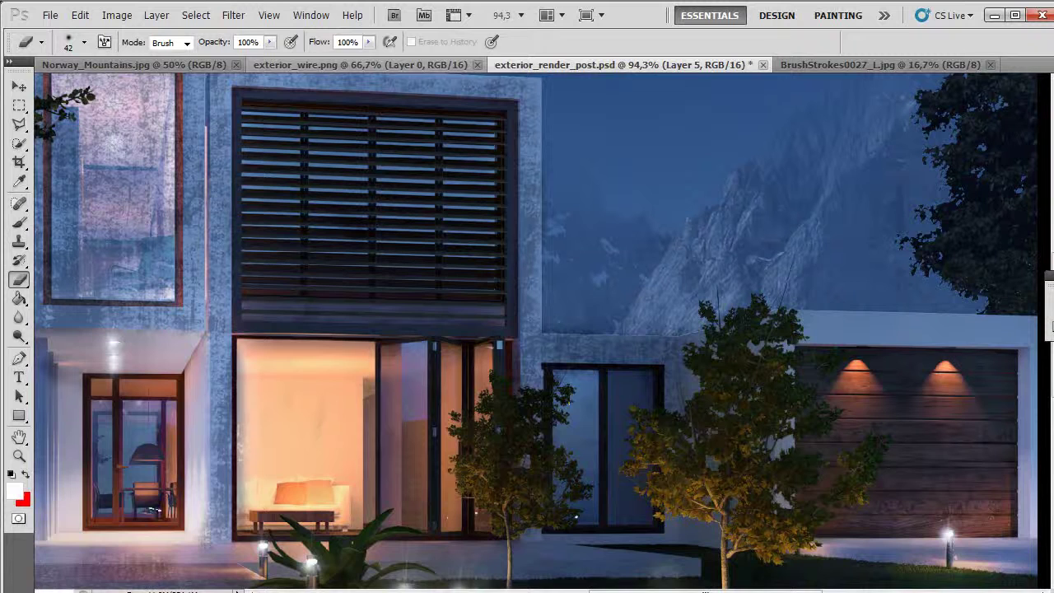
scroll(535, 329, up, 5)
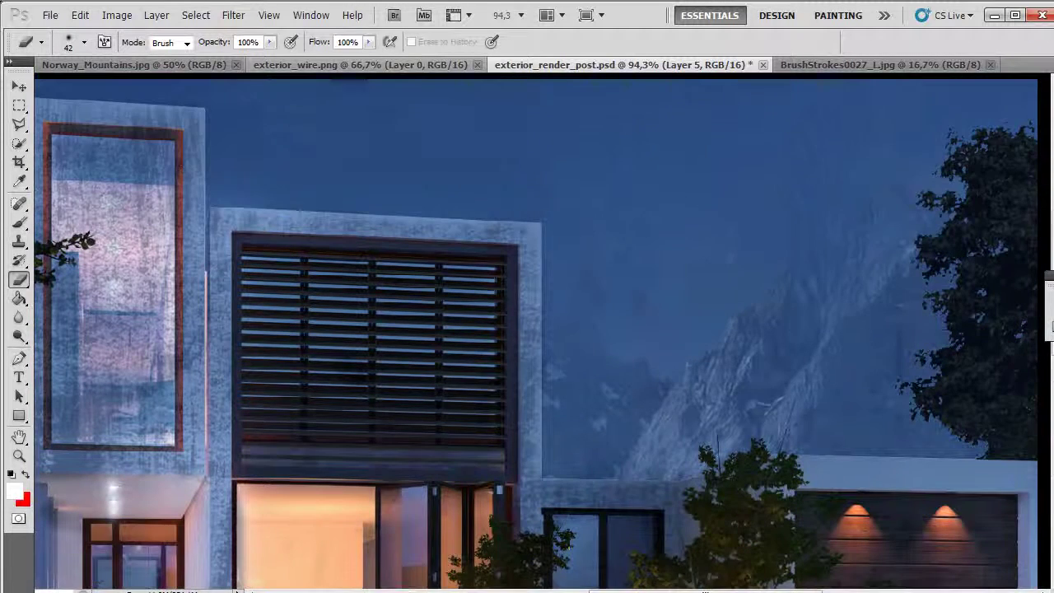
scroll(543, 329, left, 4)
mouse_move(469, 175)
mouse_down()
mouse_move(487, 350)
mouse_move(540, 370)
mouse_move(482, 422)
mouse_move(497, 438)
mouse_move(443, 381)
mouse_move(503, 397)
mouse_move(433, 434)
mouse_up()
mouse_move(437, 288)
mouse_down()
mouse_move(436, 150)
mouse_move(540, 158)
mouse_move(555, 230)
mouse_move(494, 177)
mouse_move(431, 219)
mouse_up()
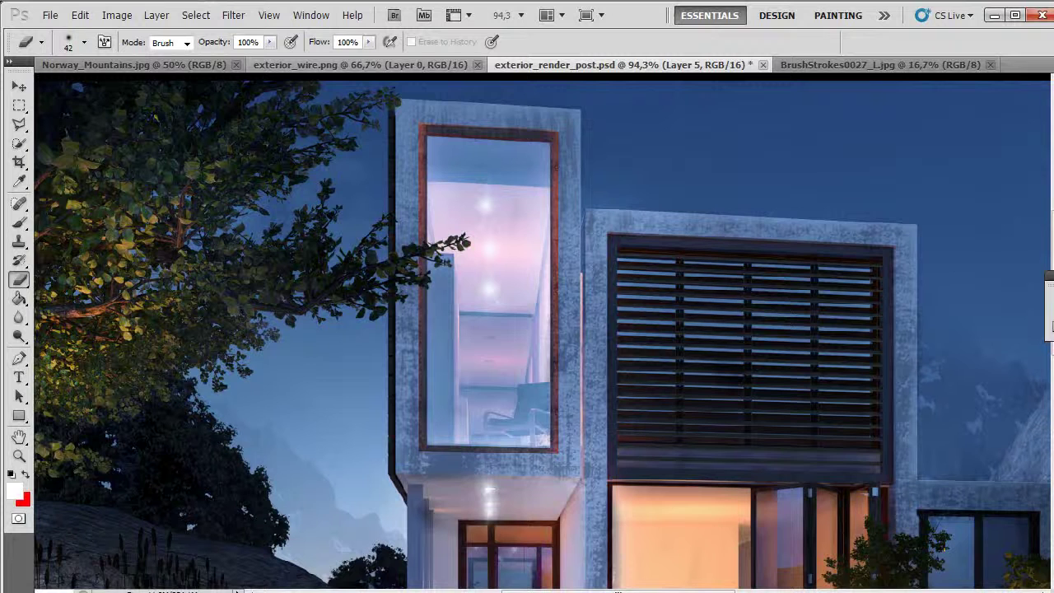
scroll(542, 332, down, 2)
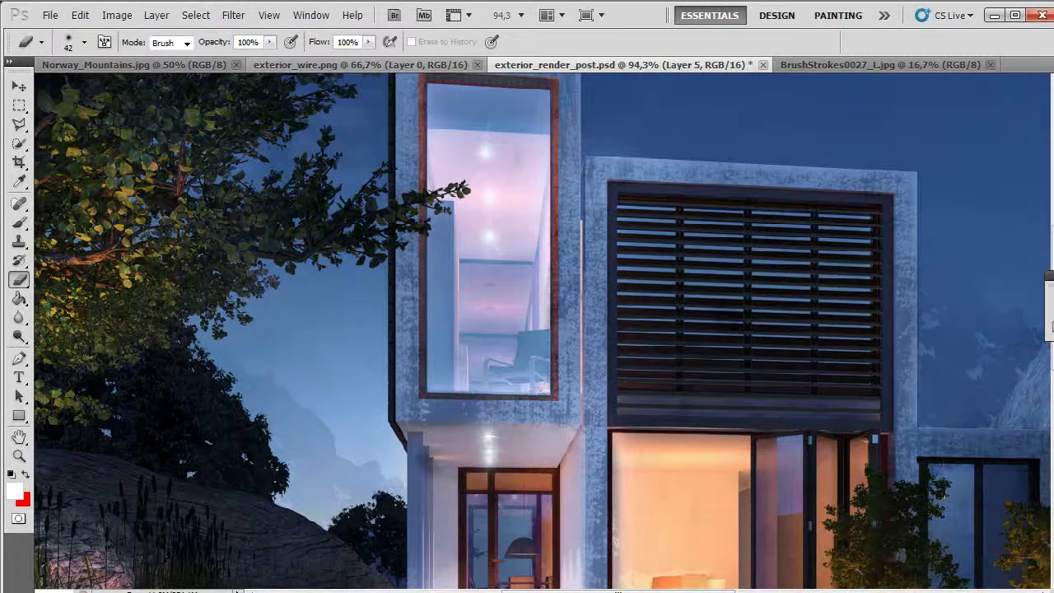
scroll(543, 332, down, 2)
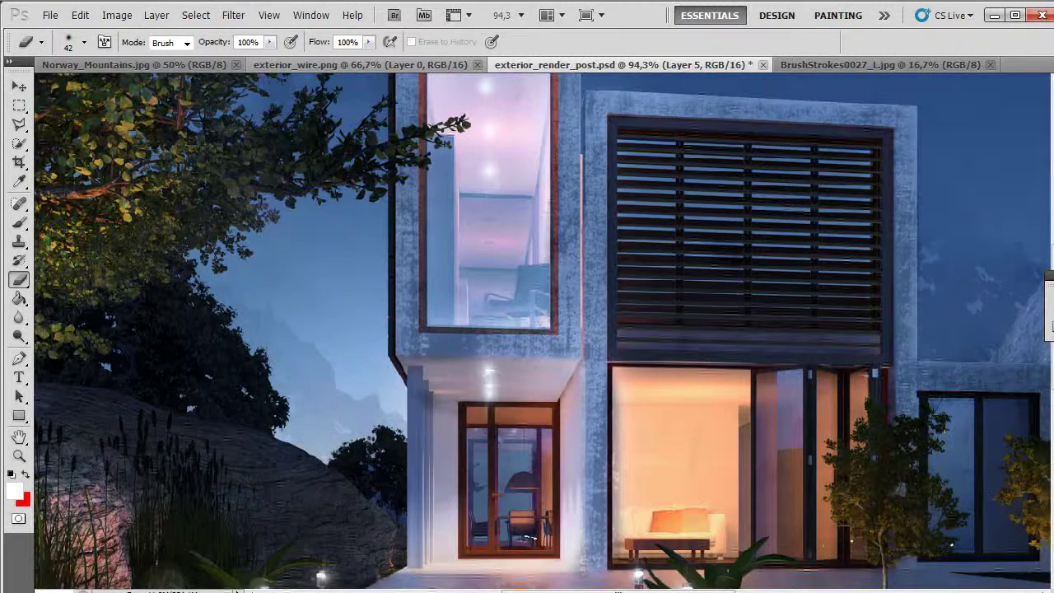
- Erase the remaining texture from the porch side wall by the entrance and from the living-room window's edge nearest the entrance
click(430, 400)
scroll(544, 332, down, 2)
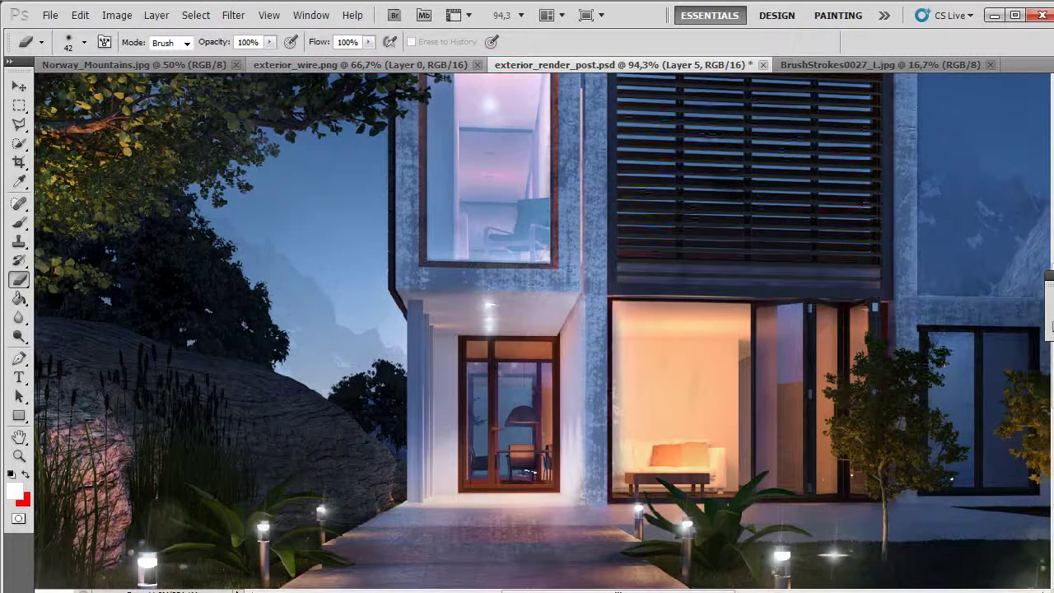
drag(579, 479, 579, 502)
scroll(543, 332, up, 1)
drag(611, 330, 611, 501)
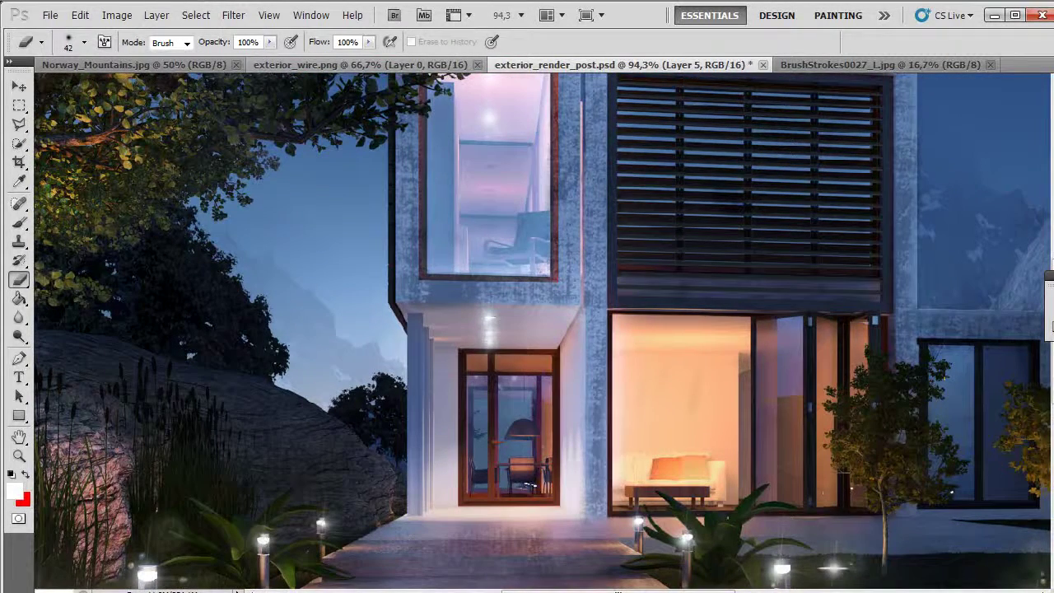
scroll(712, 418, down, 4)
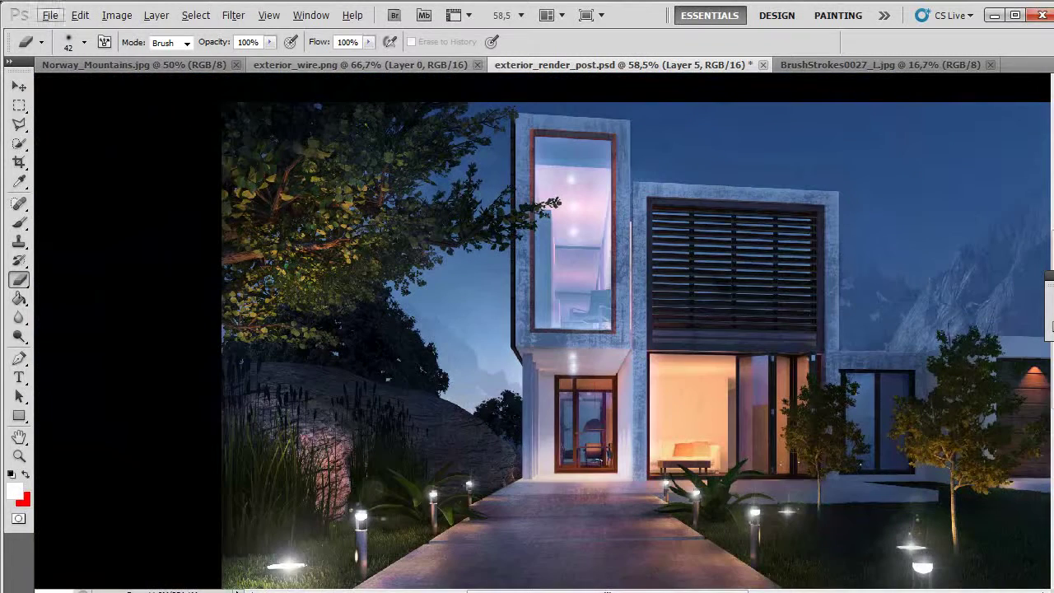
- Try out fainter and stronger versions of the brush-stroke texture on the house walls
key(ctrl+z)
key(ctrl+z)
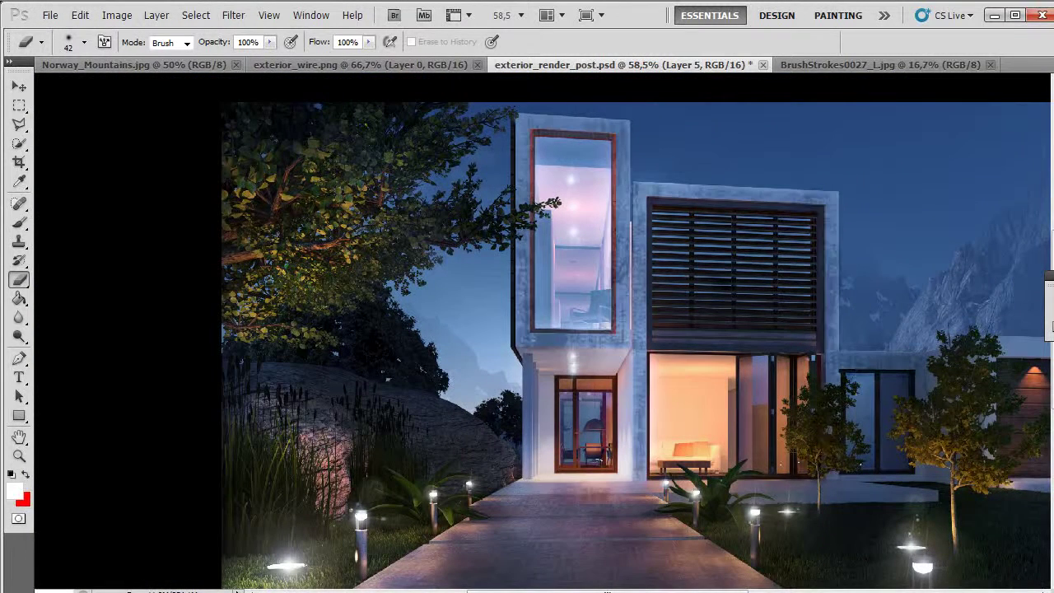
key(ctrl+z)
key(ctrl+z)
key(ctrl+z)
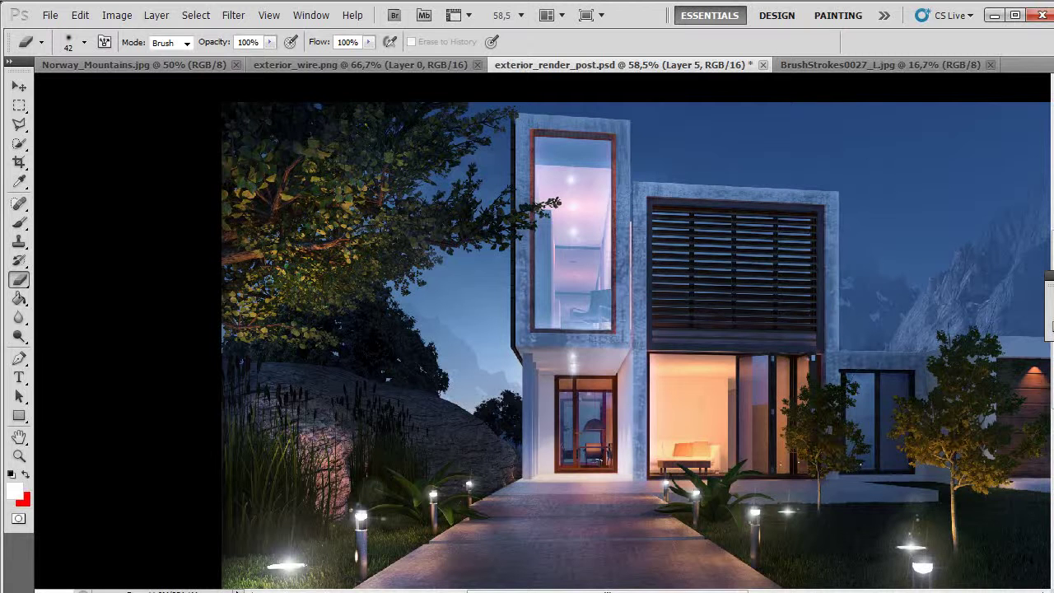
key(ctrl+z)
- Enlarge the soft round eraser to 98 px
right_click(310, 198)
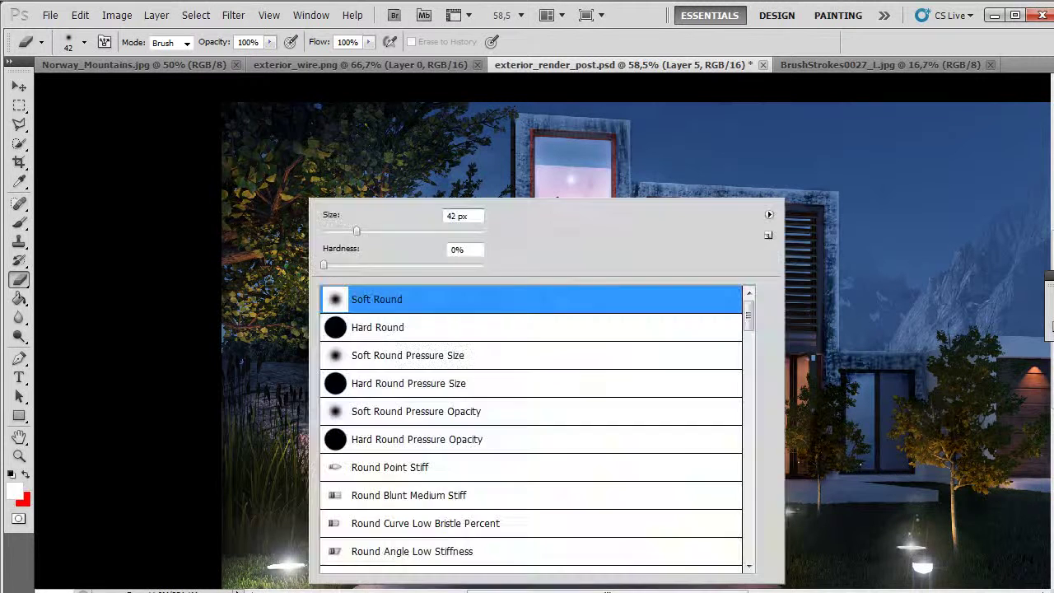
drag(356, 231, 376, 230)
key(Return)
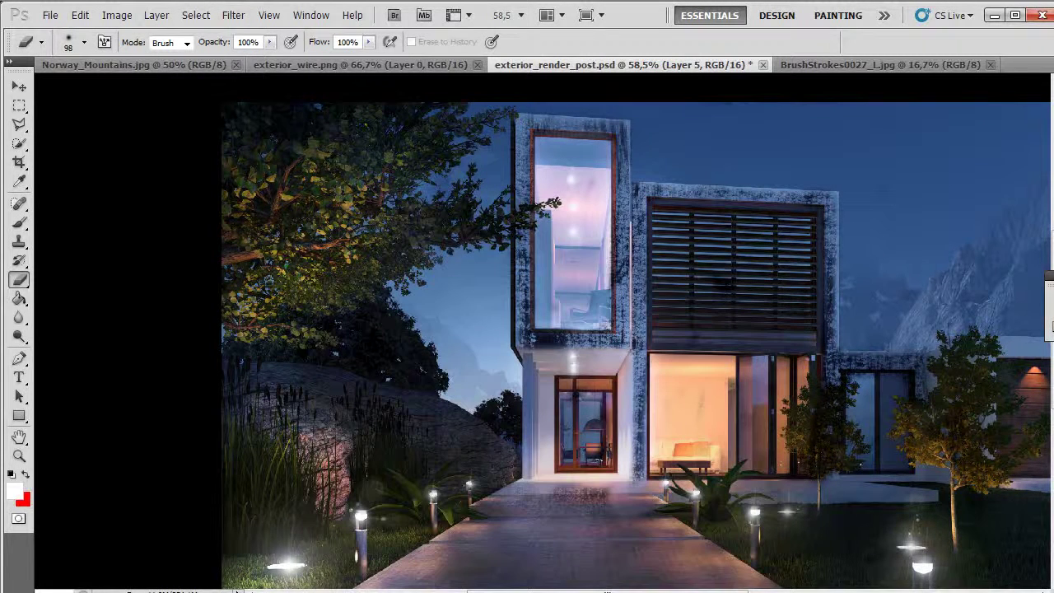
key(m)
mouse_move(497, 110)
mouse_down()
mouse_move(827, 506)
mouse_move(939, 541)
mouse_up()
right_click(678, 357)
click(725, 384)
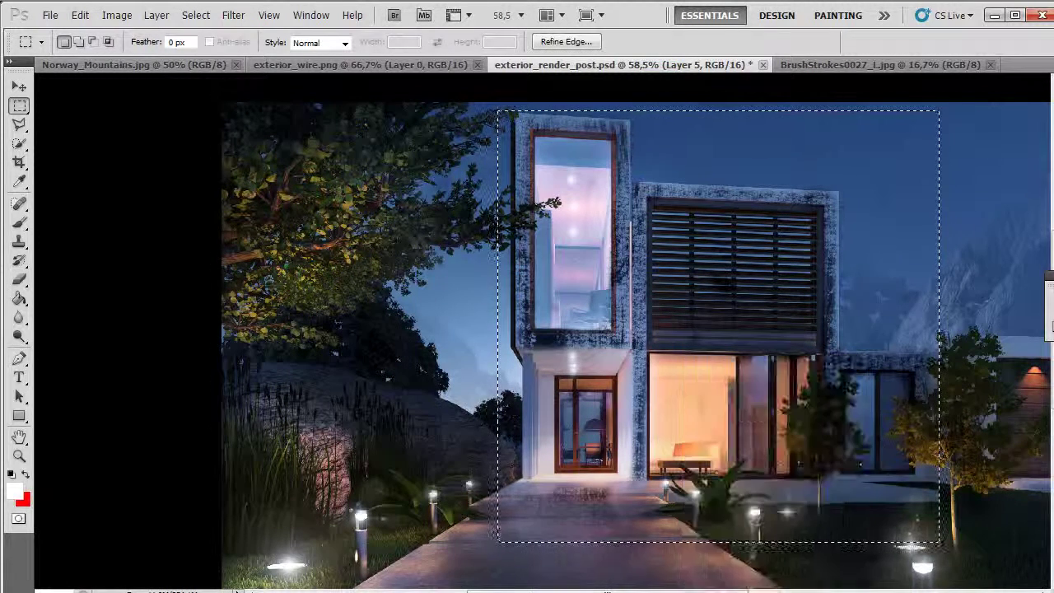
key(ctrl+d)
- Erase the stray wall-texture strokes from the walkway in front of the entrance and lower Layer 5's opacity to 11%
key(b)
mouse_move(594, 502)
mouse_down()
mouse_move(586, 493)
mouse_move(539, 498)
mouse_up()
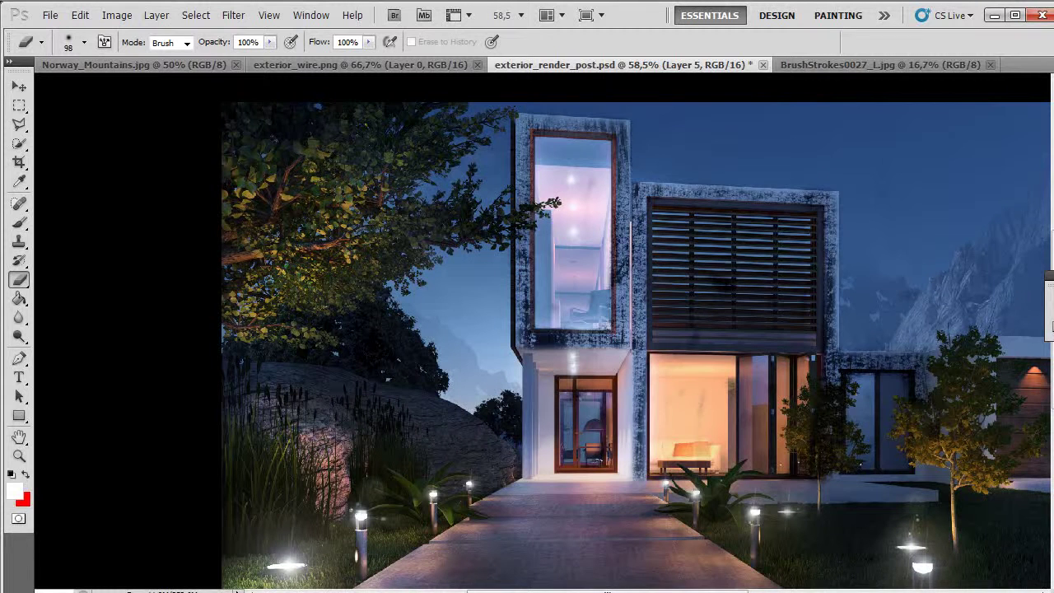
drag(1052, 147, 971, 97)
click(1048, 127)
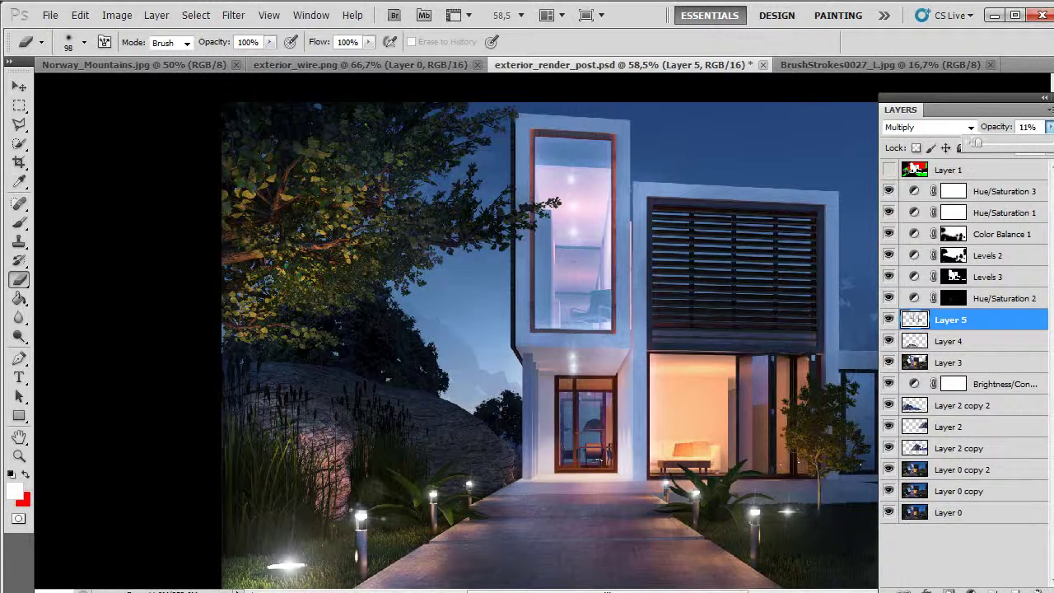
- Compare the house walls with and without the Layer 5 texture, both up close and in the full image
scroll(685, 273, up, 5)
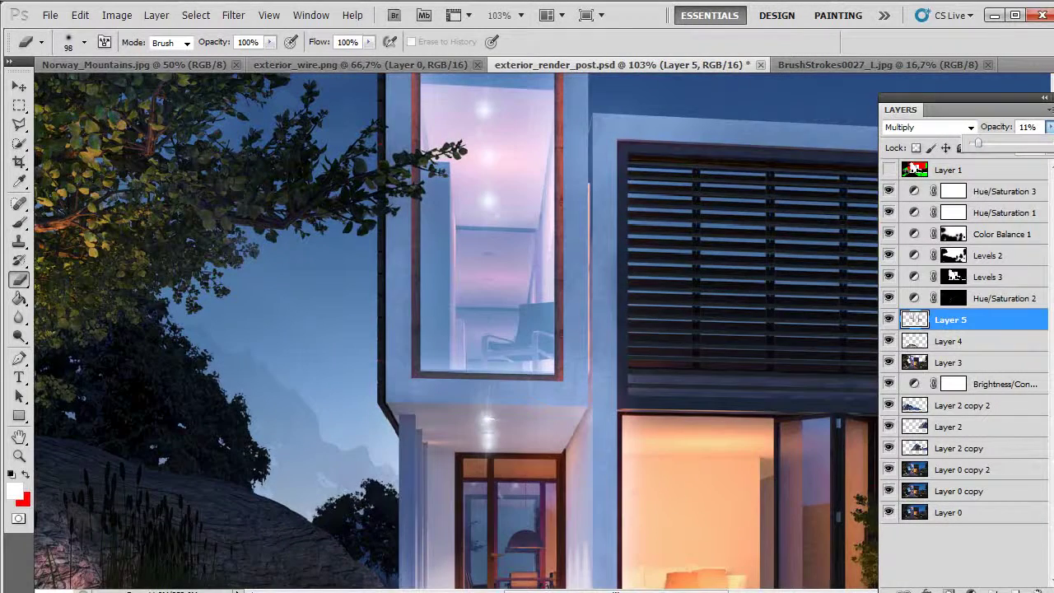
scroll(506, 305, down, 2)
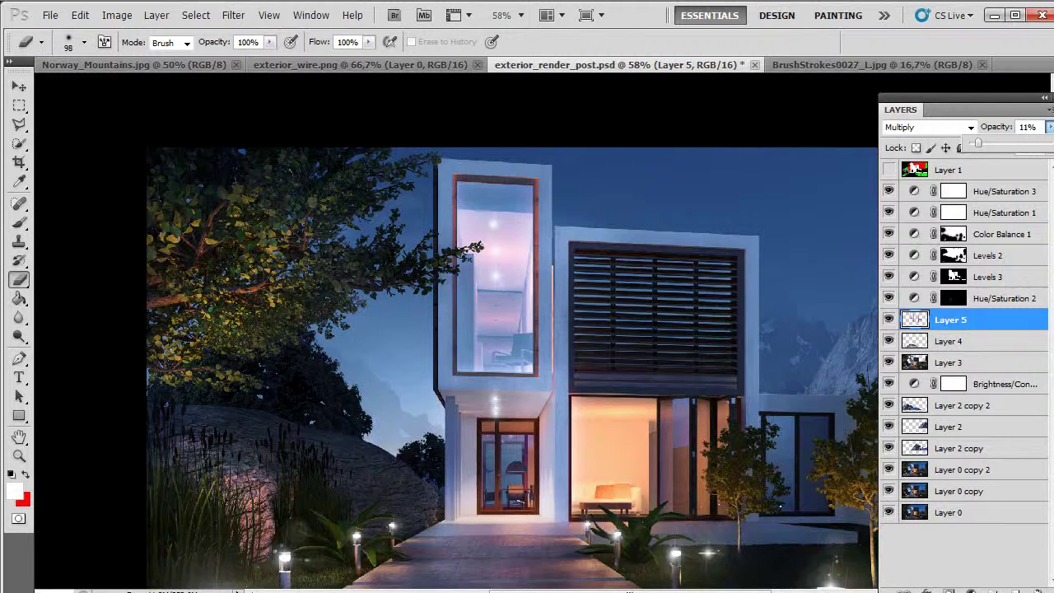
click(888, 191)
click(888, 319)
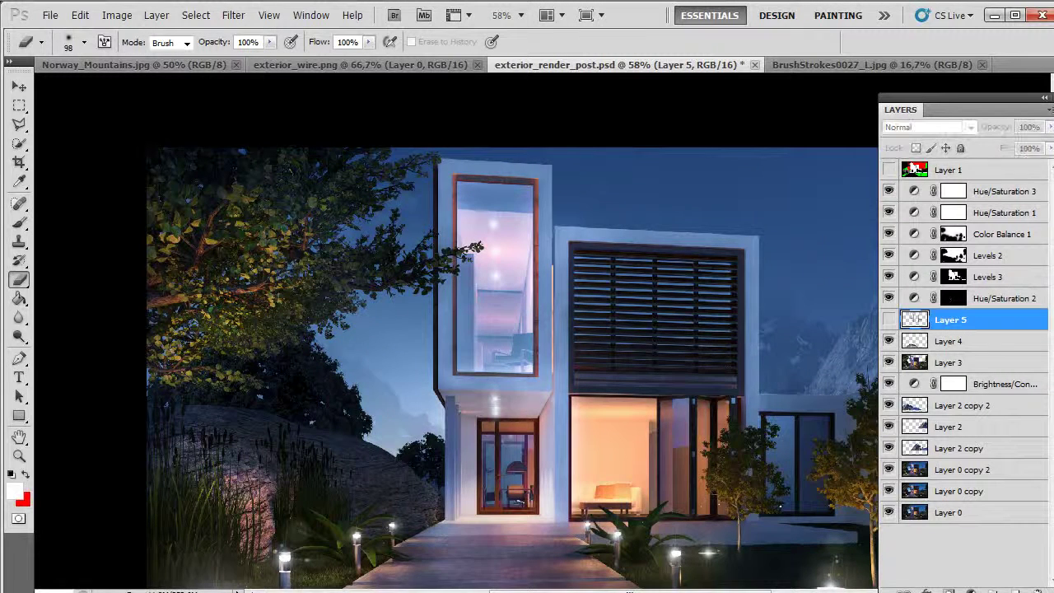
click(888, 319)
scroll(506, 329, down, 1)
scroll(506, 331, down, 2)
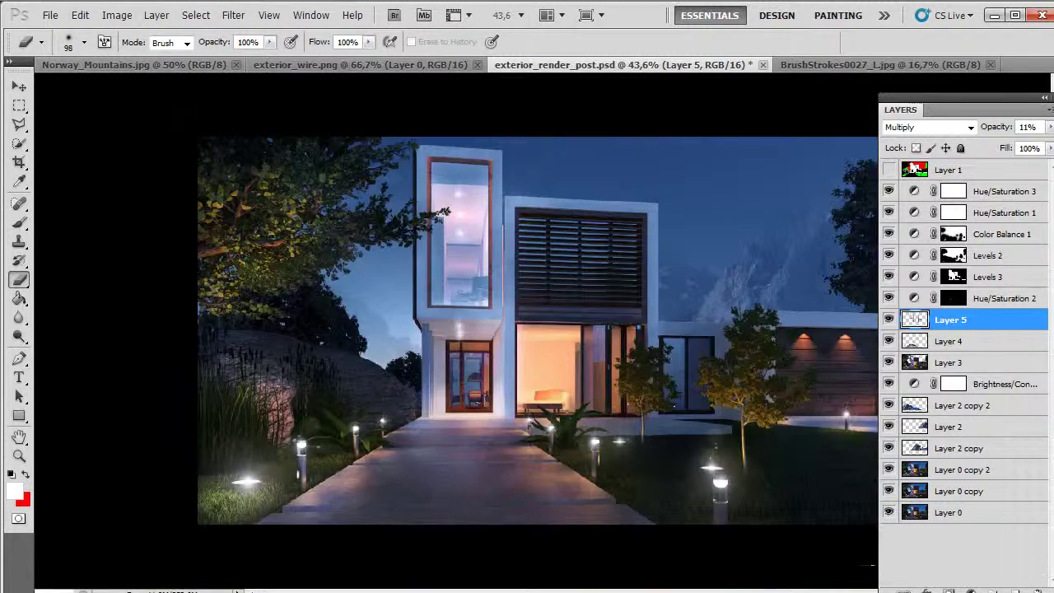
scroll(505, 331, up, 2)
- Paste the copied BrushStrokes0027_L.jpg texture into exterior_render_post.psd as a new layer above Layer 5
click(856, 64)
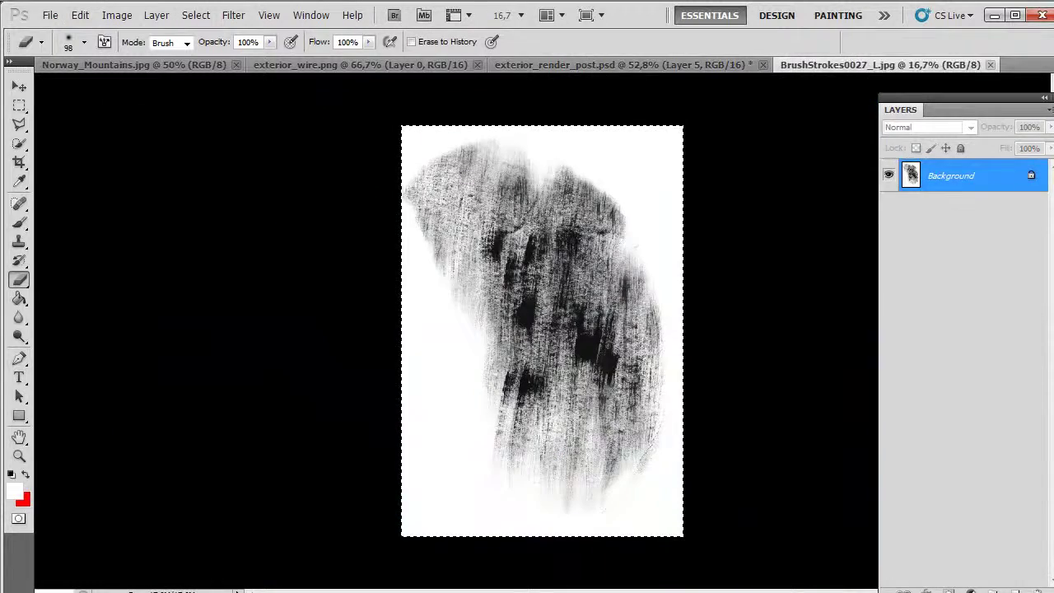
click(710, 64)
key(ctrl+v)
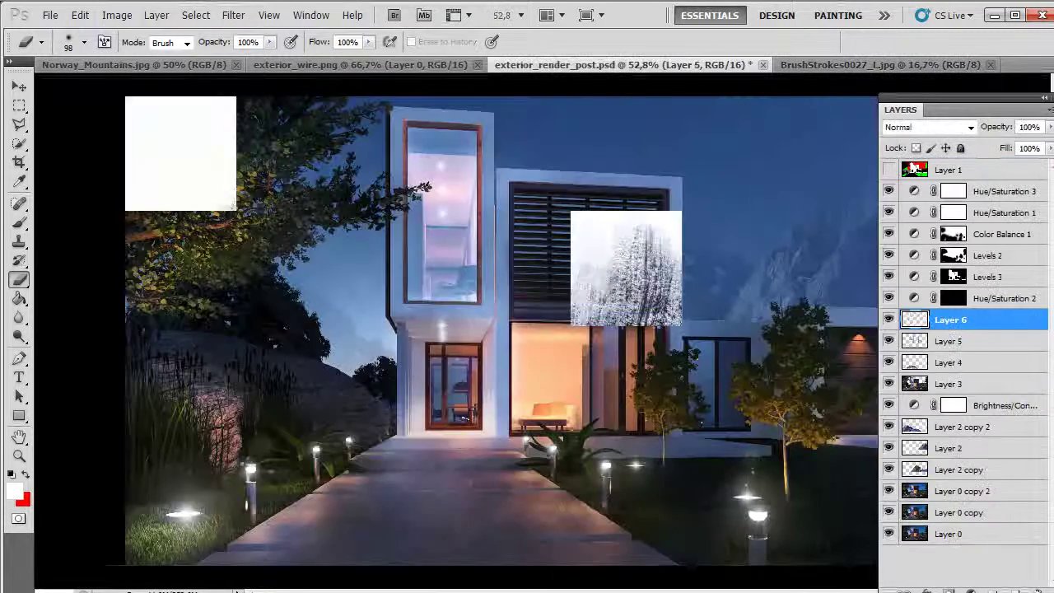
- Scale the pasted brush-stroke texture down proportionally and place it over the entrance tower
key(ctrl+t)
drag(125, 96, 384, 472)
drag(576, 526, 392, 214)
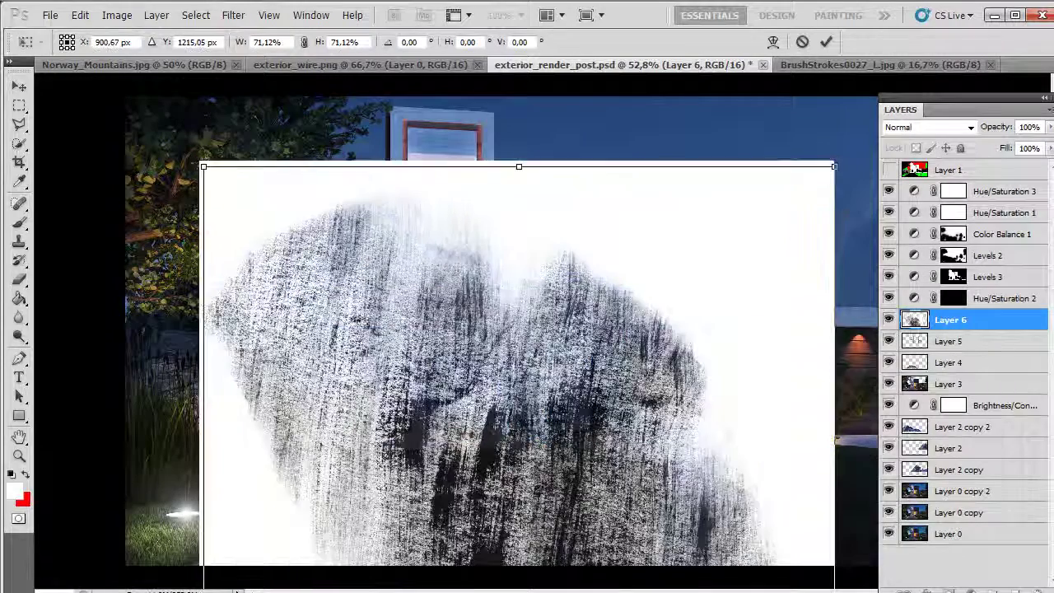
drag(200, 162, 414, 472)
drag(511, 527, 351, 171)
drag(254, 116, 356, 265)
drag(515, 428, 433, 321)
key(Return)
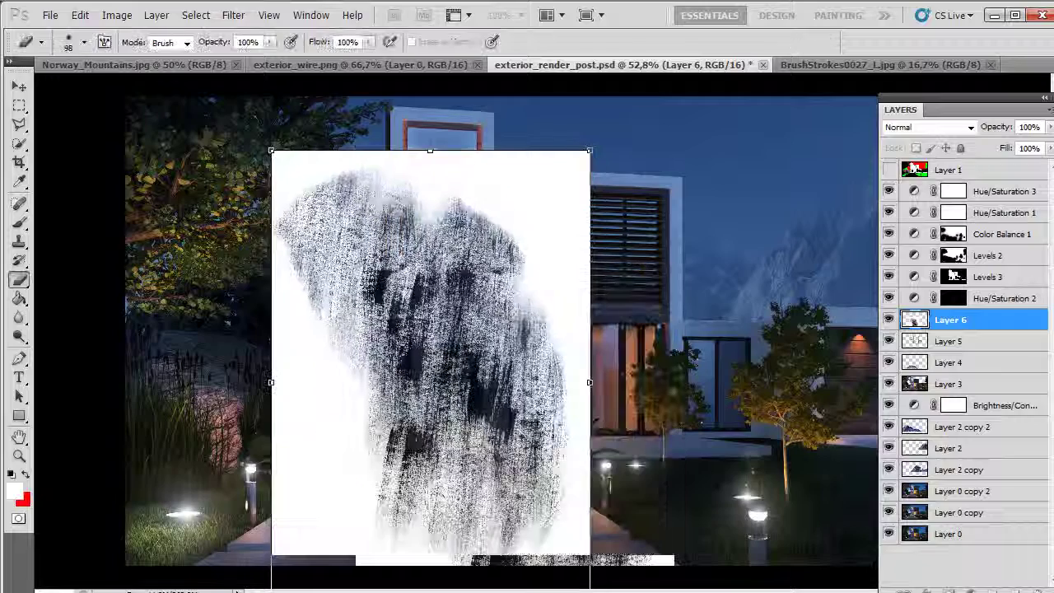
- Set the pasted texture layer's blend mode to Multiply
click(929, 127)
key(Up)
key(Up)
key(Up)
key(Up)
key(Up)
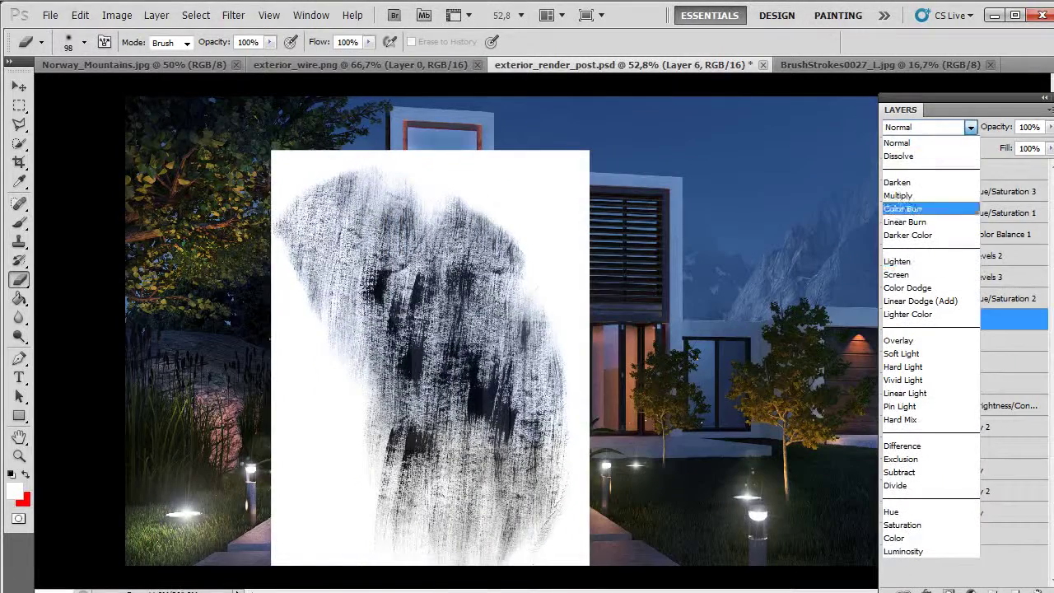
key(Return)
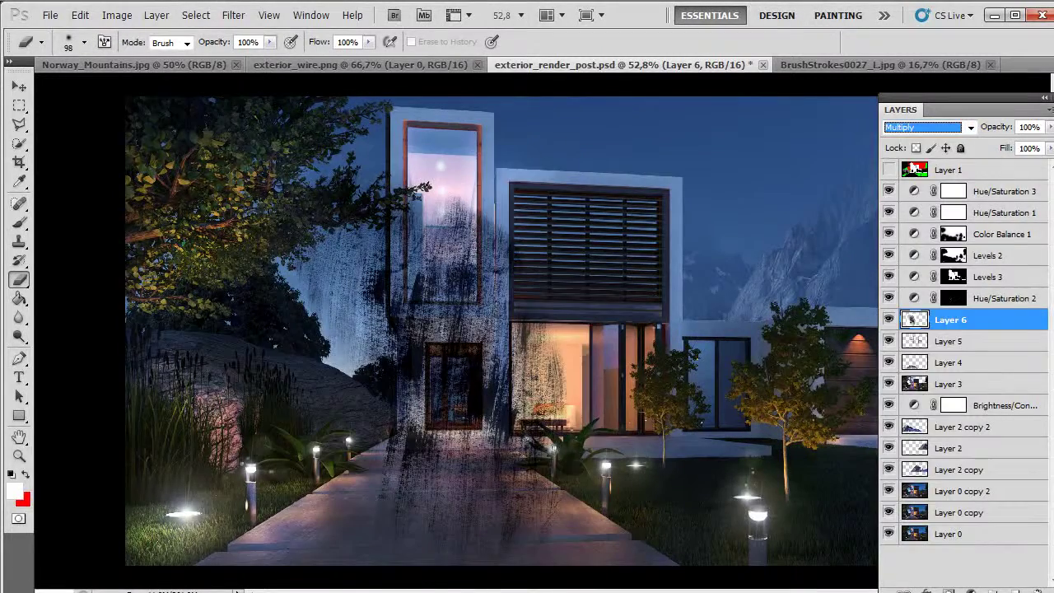
- Move the texture up over the tower and distort it with Perspective so that it narrows towards the entrance door
key(v)
drag(407, 336, 423, 280)
key(ctrl+t)
right_click(454, 328)
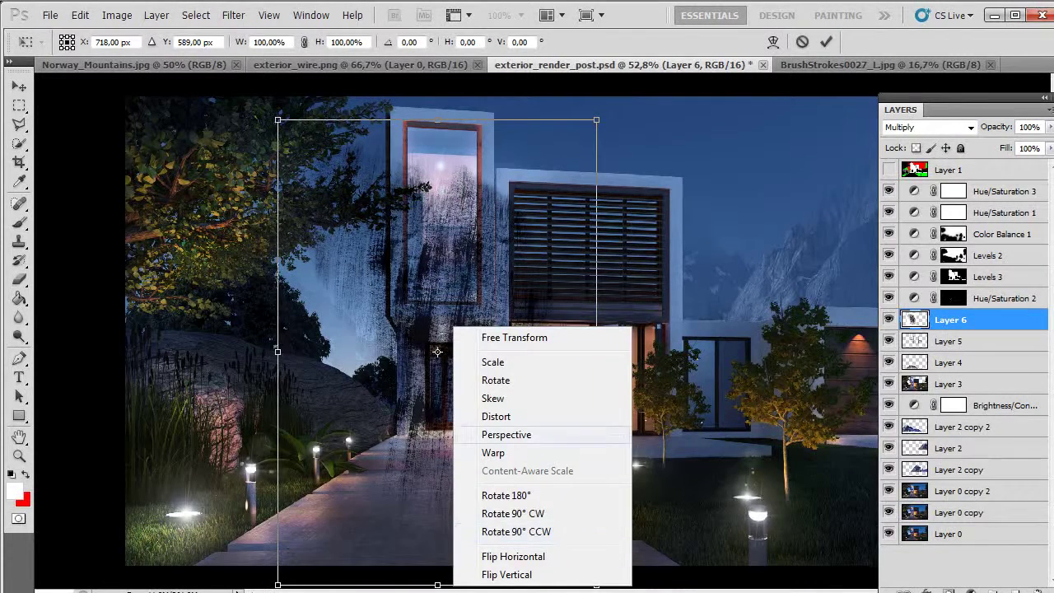
click(506, 433)
drag(278, 119, 237, 119)
mouse_move(437, 351)
mouse_down()
mouse_move(442, 119)
mouse_move(438, 204)
mouse_up()
drag(278, 482, 408, 482)
drag(437, 346, 444, 247)
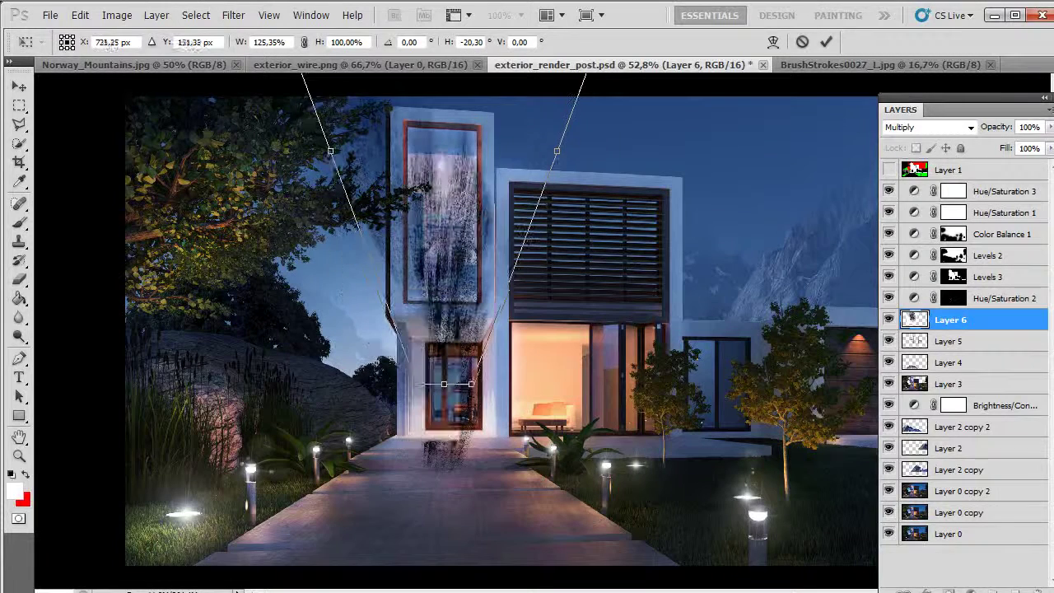
key(alt+space)
key(Escape)
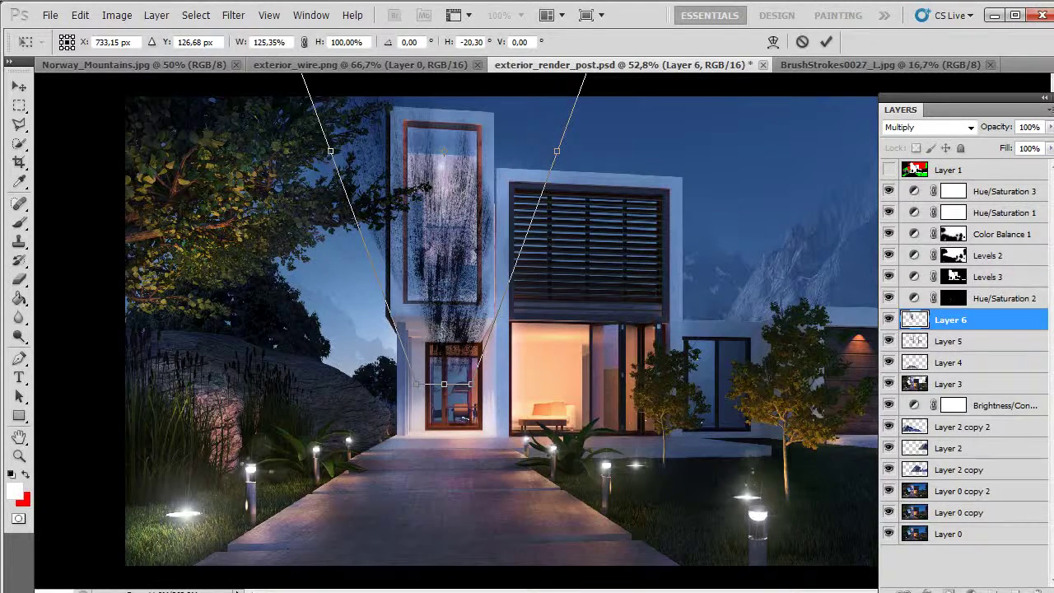
- Widen the texture's upper edge in perspective to 437.96% width, position its dark strokes over the porch ceiling and apply the transform
scroll(541, 330, down, 10)
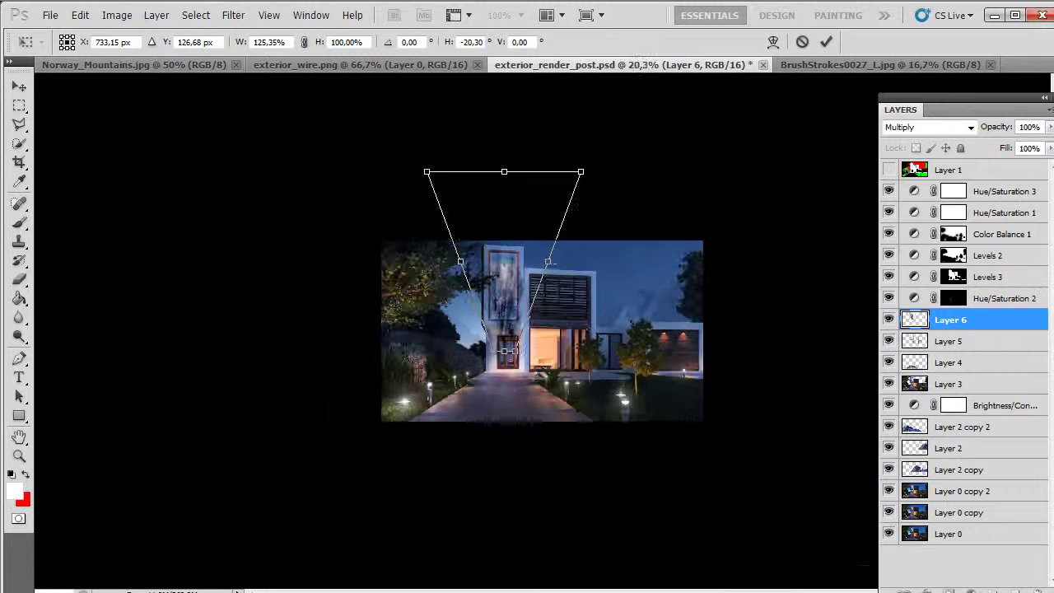
drag(550, 262, 639, 257)
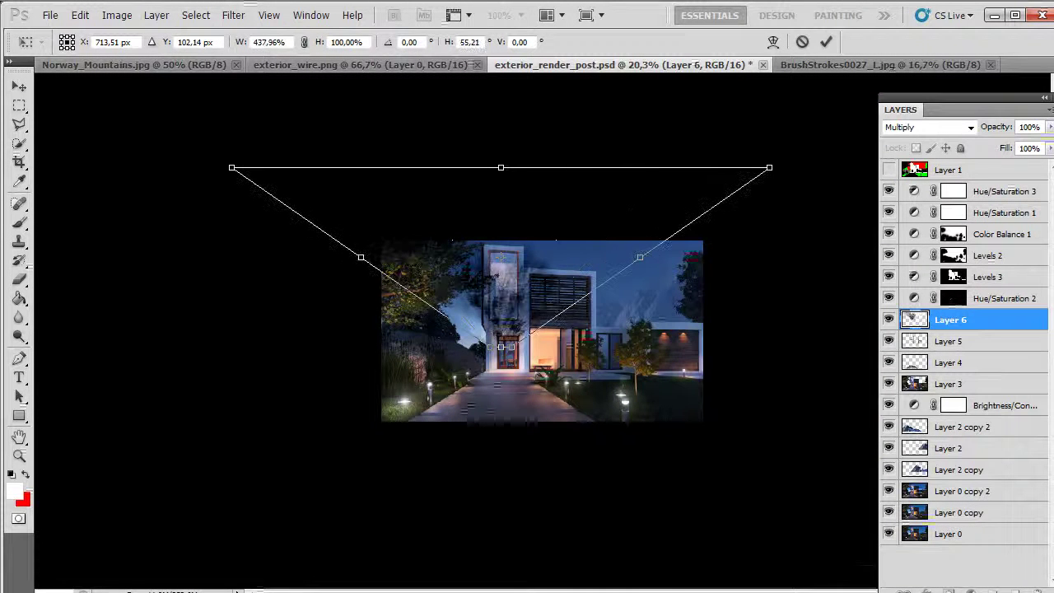
scroll(538, 334, up, 3)
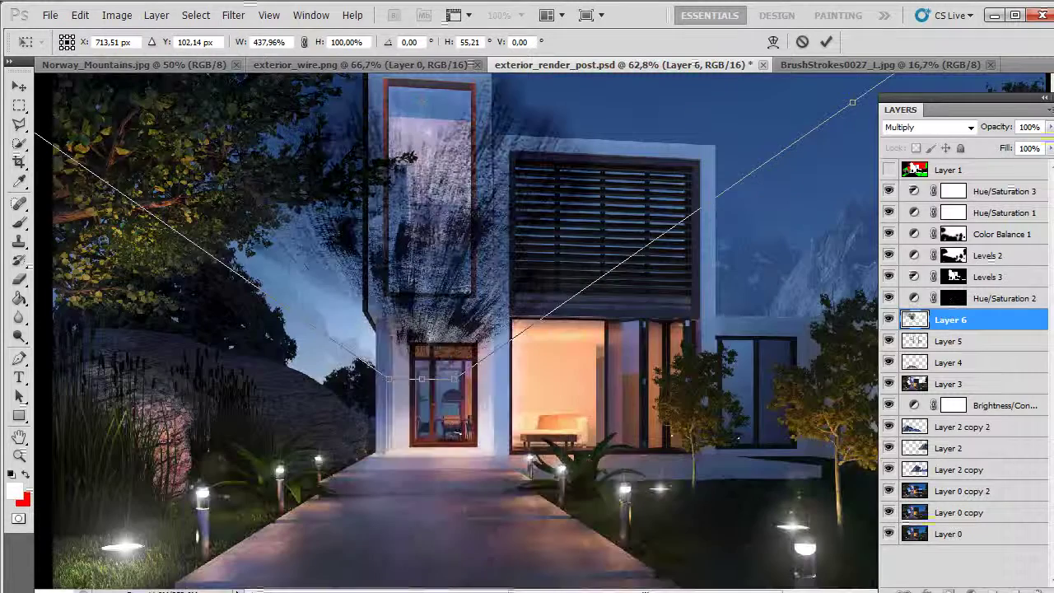
drag(419, 124, 420, 152)
drag(453, 399, 419, 389)
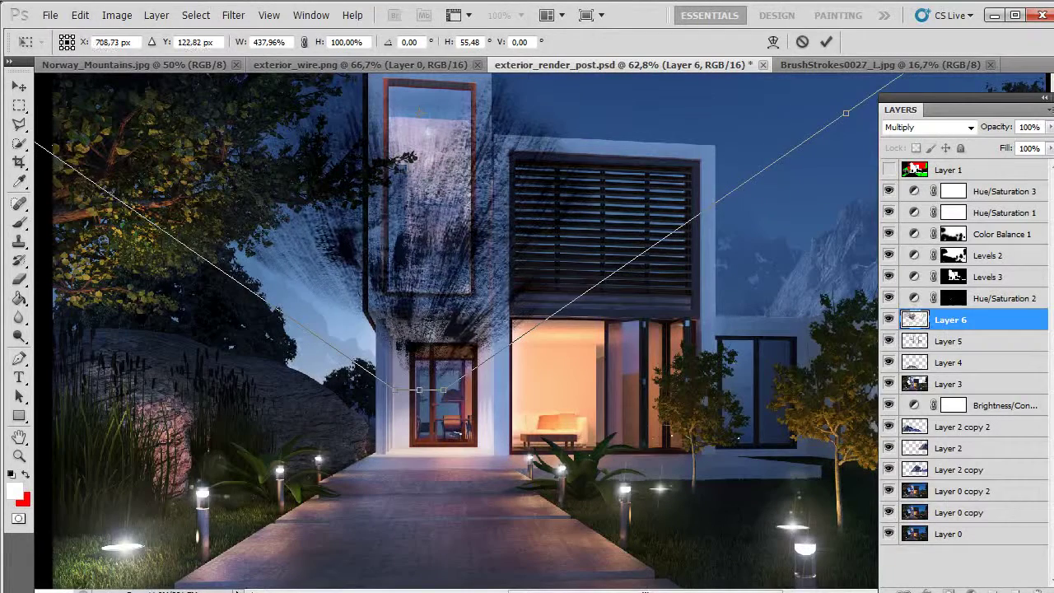
key(Return)
scroll(466, 330, up, 2)
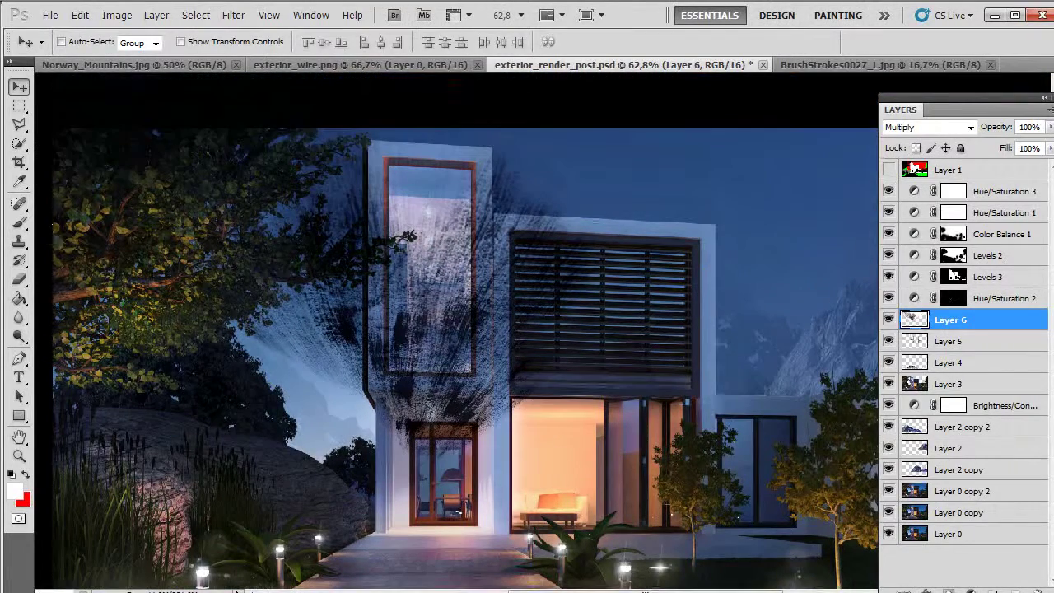
- Delete the strokes below, above and to the right of the porch ceiling using rectangular selections
key(m)
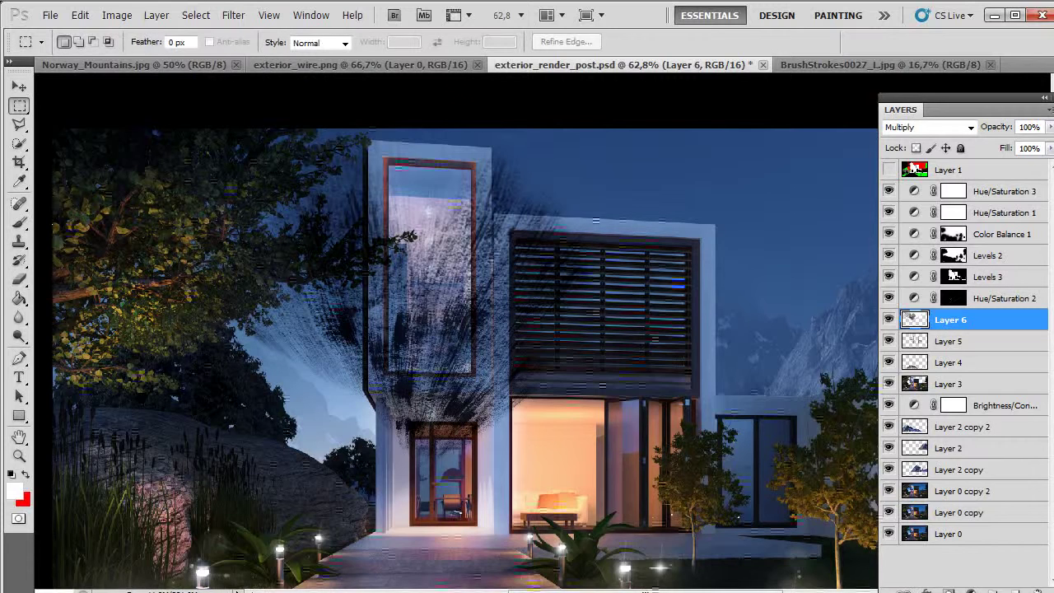
drag(517, 497, 324, 422)
key(Delete)
key(ctrl+d)
drag(134, 391, 799, 128)
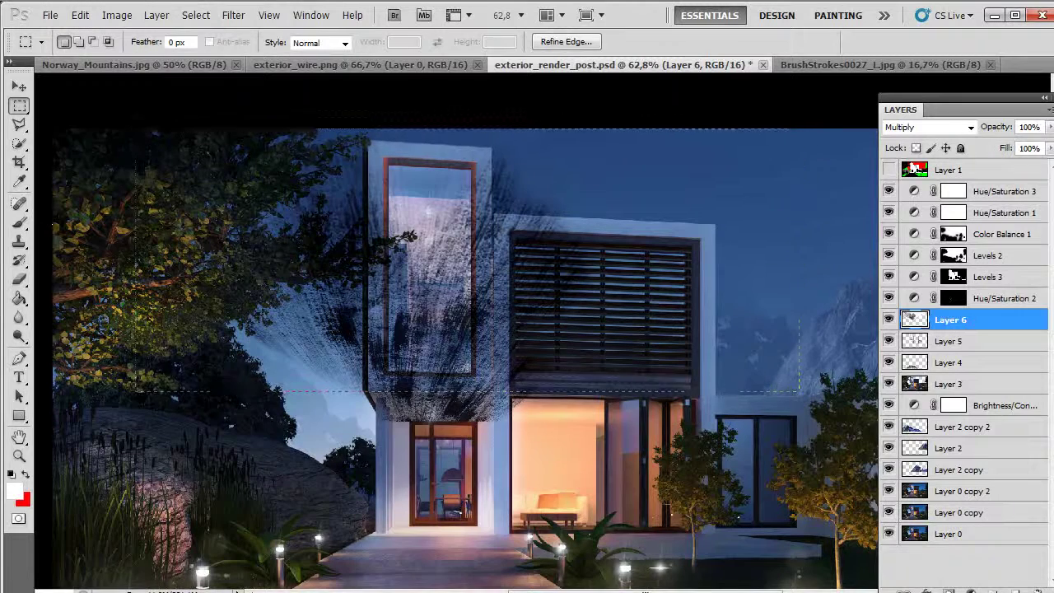
key(Delete)
key(ctrl+d)
mouse_move(591, 287)
mouse_down()
mouse_move(588, 421)
mouse_move(516, 586)
mouse_move(503, 395)
mouse_move(494, 395)
mouse_move(496, 463)
mouse_up()
key(Delete)
key(ctrl+d)
- Lower the porch-ceiling texture layer's opacity to 19%
click(1040, 127)
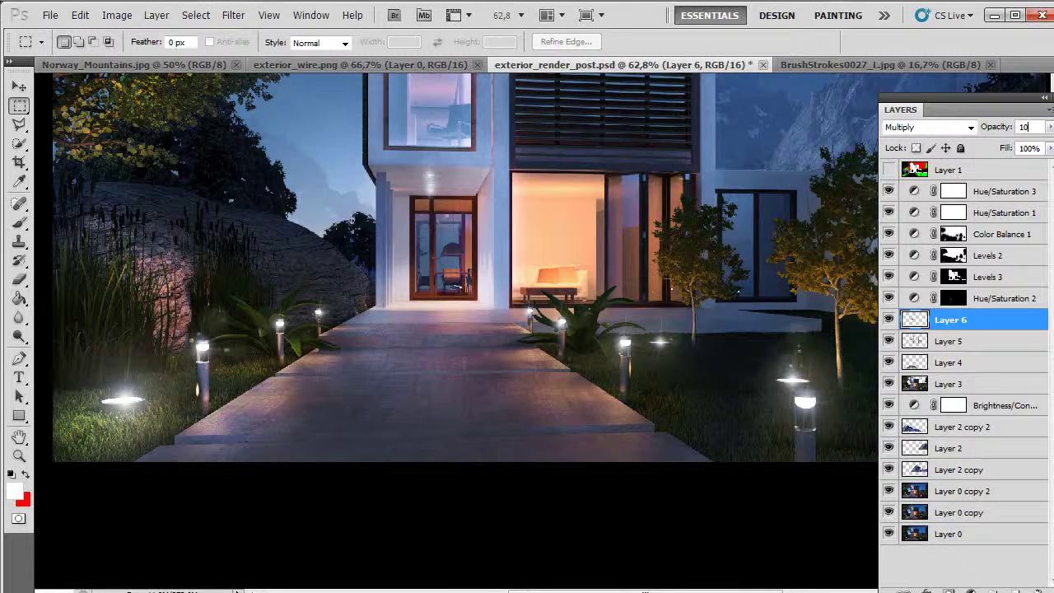
click(1049, 127)
drag(977, 143, 985, 143)
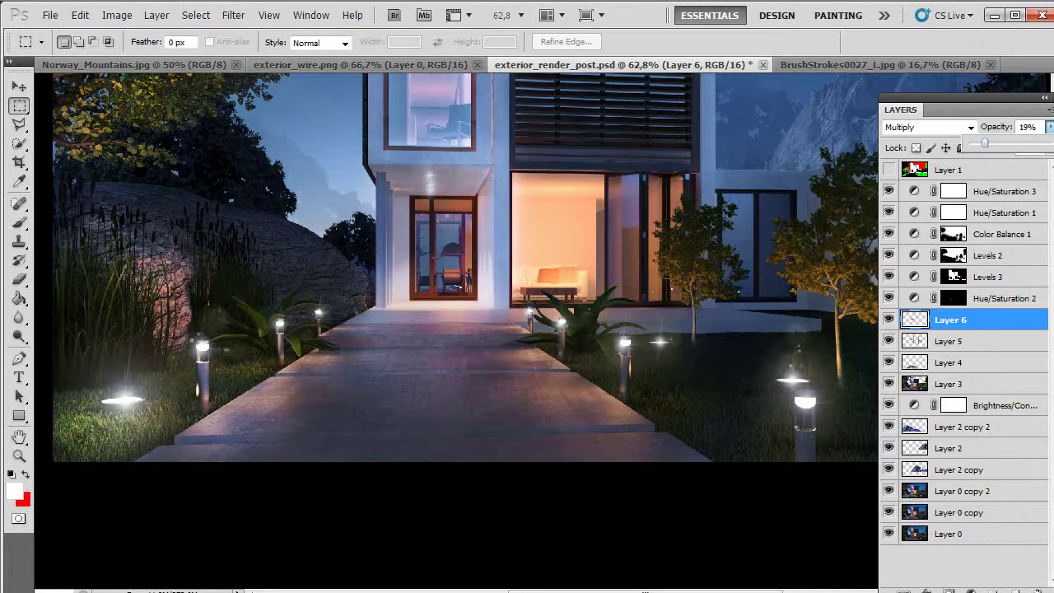
key(Return)
scroll(474, 240, up, 3)
scroll(474, 240, up, 3)
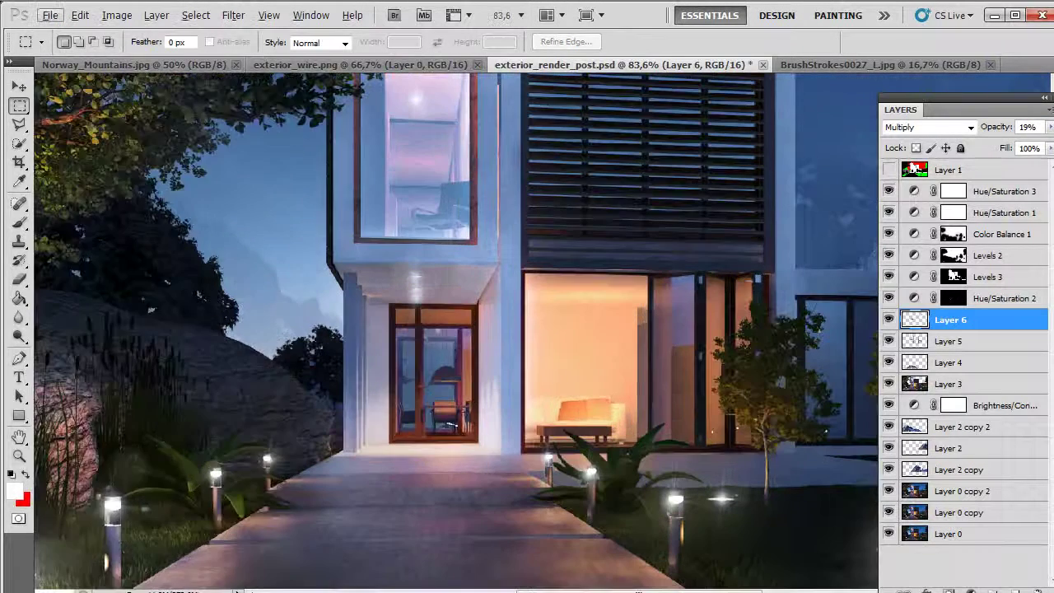
- Activate the Eraser, make Layer 4 visible again and select Layer 5 for editing
key(e)
key(Escape)
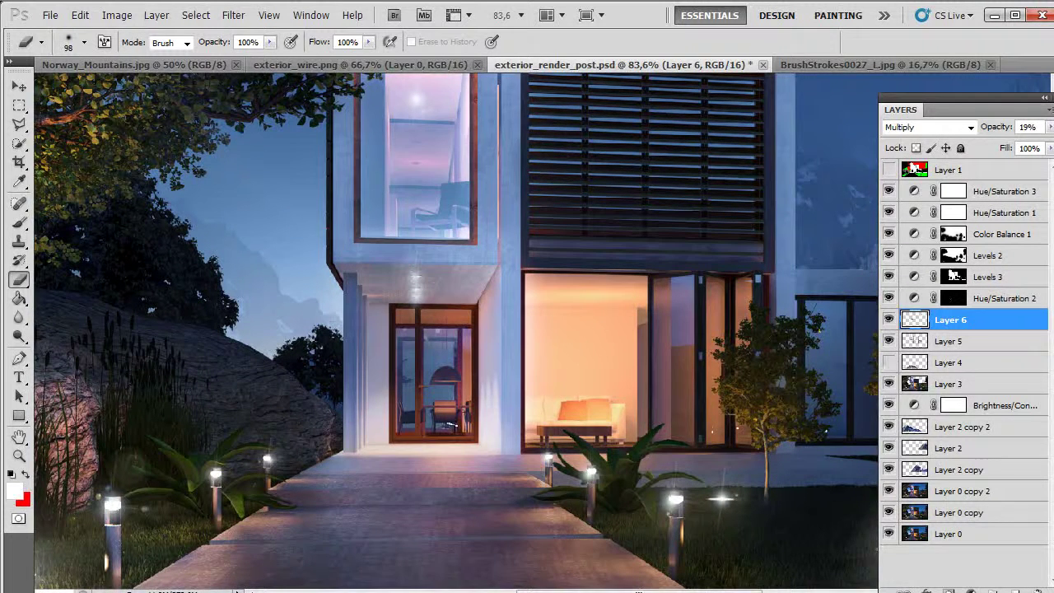
click(888, 363)
click(950, 341)
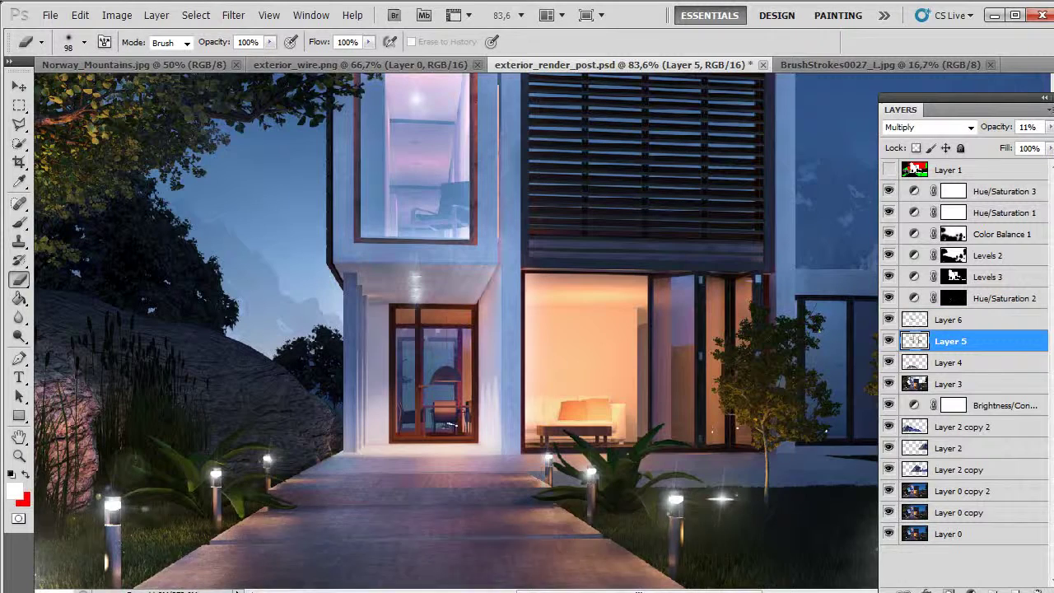
- Copy a rectangular piece of Layer 5's wall strokes to a new layer and move it onto the porch wall beside the door
scroll(371, 329, up, 2)
key(m)
scroll(371, 329, up, 2)
drag(292, 165, 377, 418)
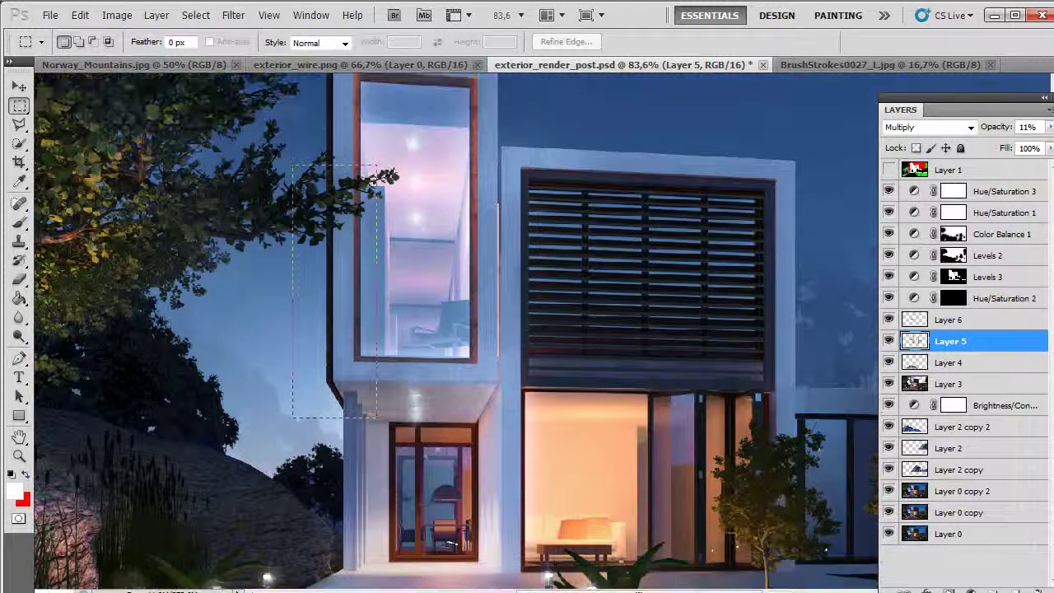
key(ctrl+j)
key(v)
drag(336, 272, 370, 461)
- Set the copied stroke layer's blend mode to Multiply and its opacity to 10%
click(930, 127)
key(Up)
key(Up)
key(Up)
key(Up)
key(Up)
key(Up)
key(Return)
key(Tab)
text(1)
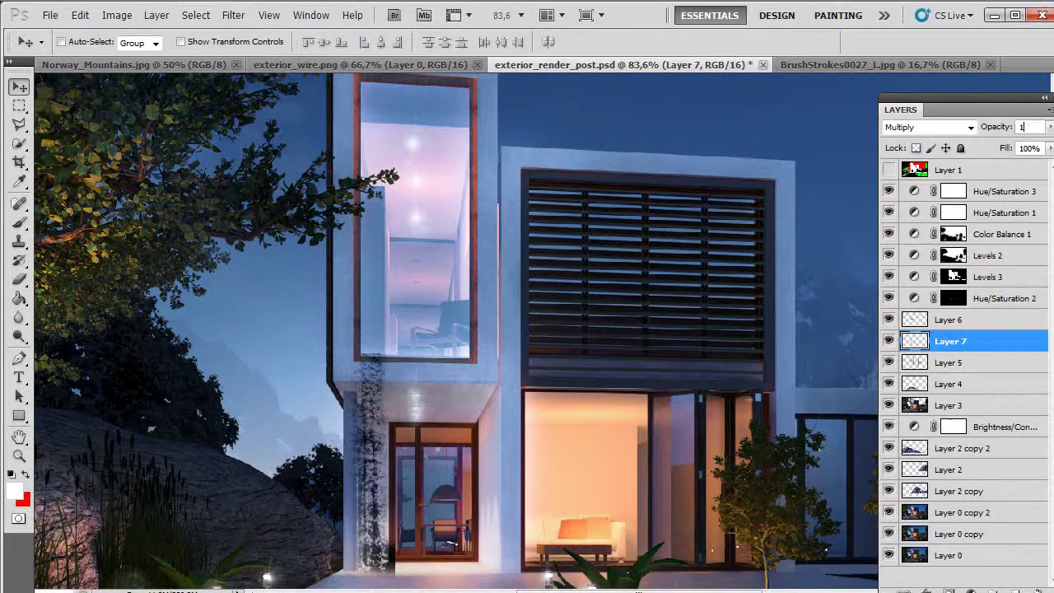
text(0)
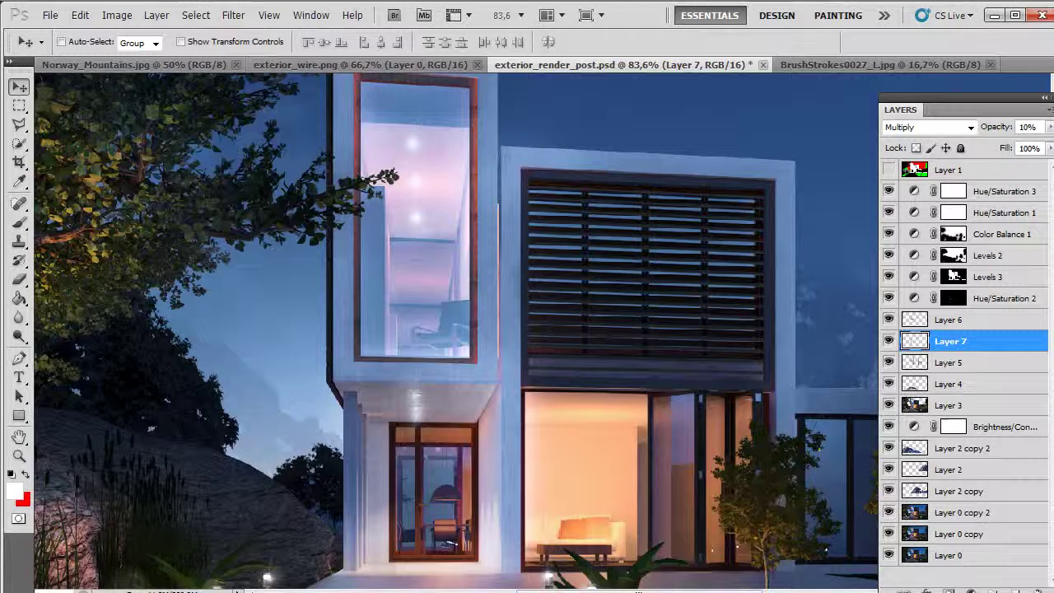
- Toggle the visibility of the wall and porch-ceiling texture layers to examine their effect, keeping Levels 2 visible
scroll(453, 329, down, 2)
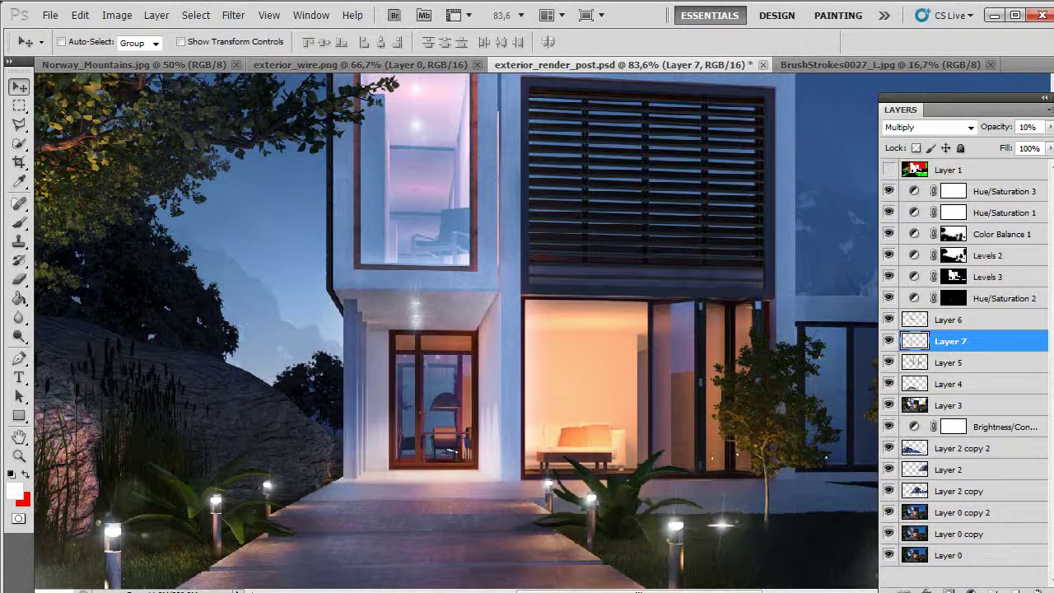
key(e)
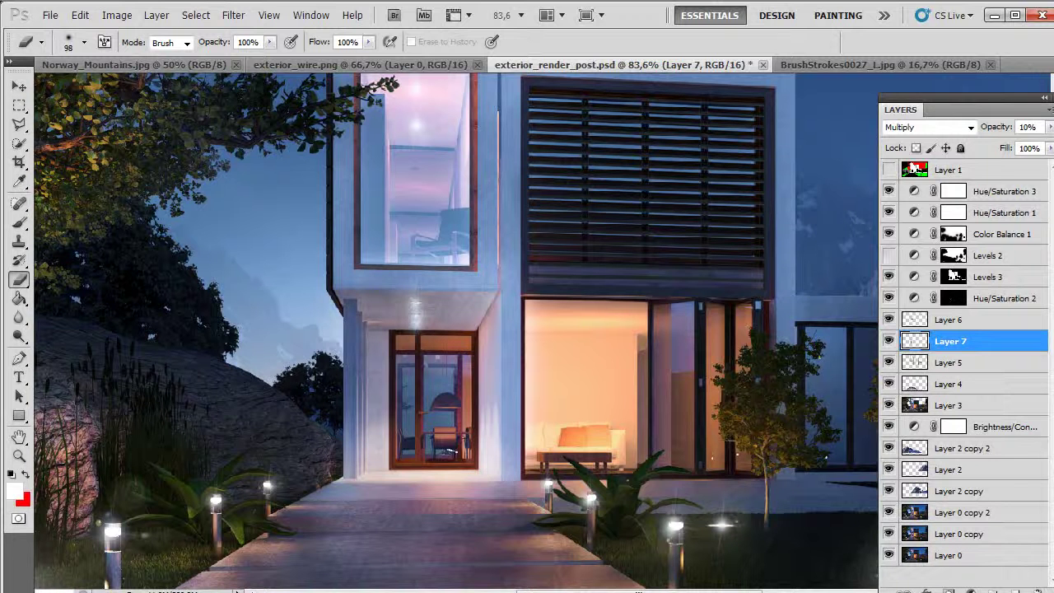
click(888, 255)
click(888, 341)
click(888, 362)
click(888, 362)
click(888, 320)
- Lower the opacity of Layer 6, the porch-ceiling texture, to 14%
click(950, 320)
click(1049, 127)
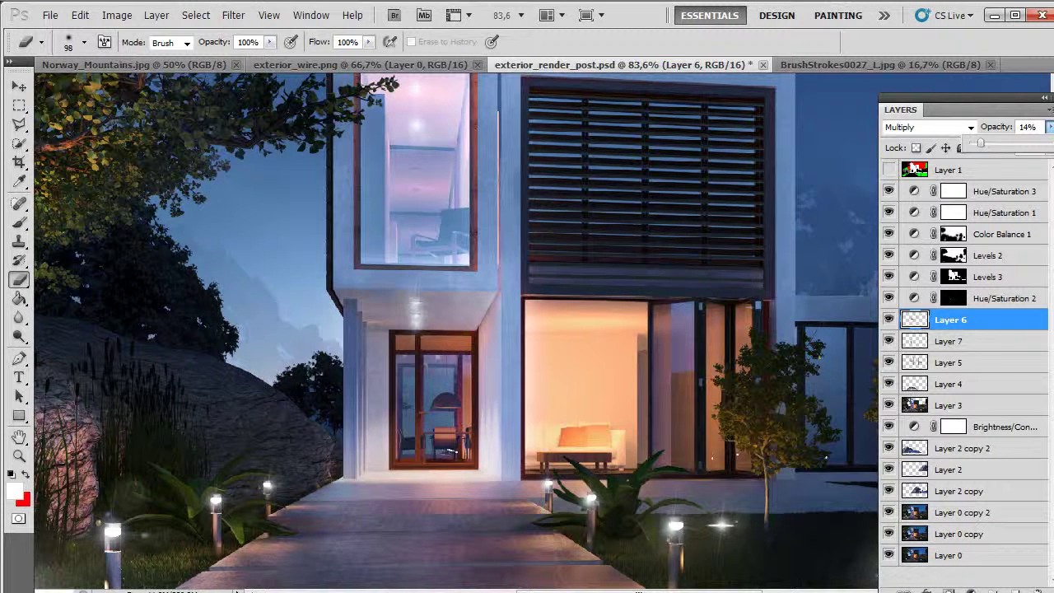
key(Return)
- Examine the facade and the whole render at 50% zoom with the Layers panel moved clear of the image
scroll(456, 329, up, 6)
scroll(456, 330, down, 1)
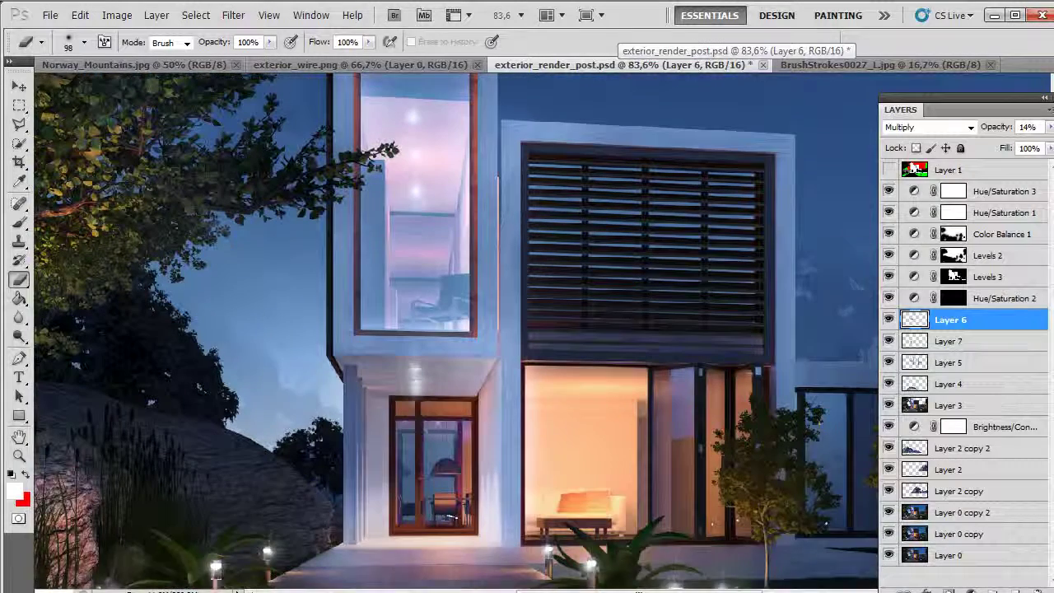
scroll(456, 330, up, 2)
scroll(453, 329, up, 2)
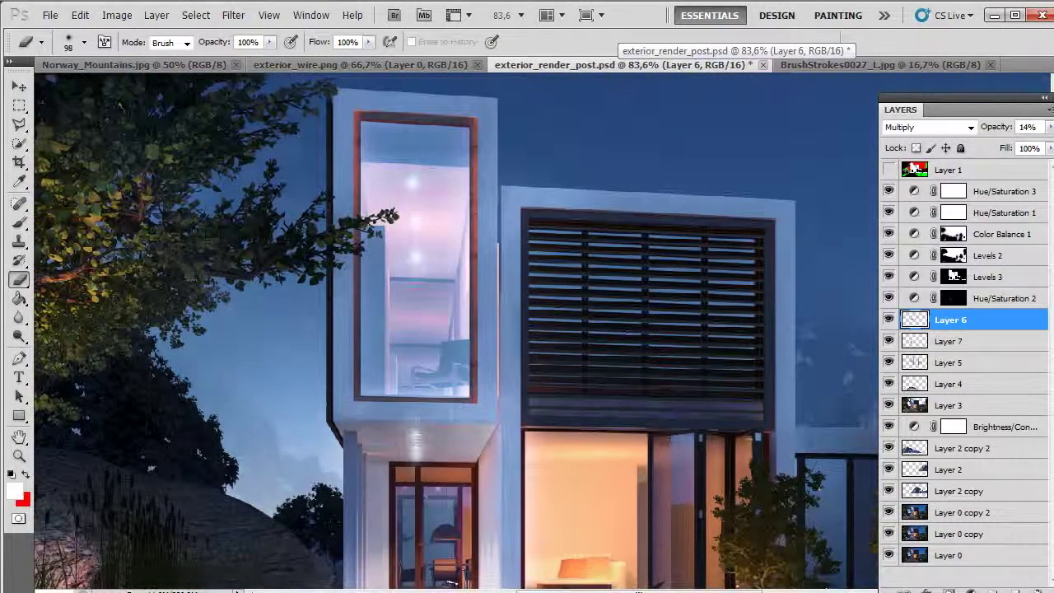
key(ctrl+minus)
key(ctrl+minus)
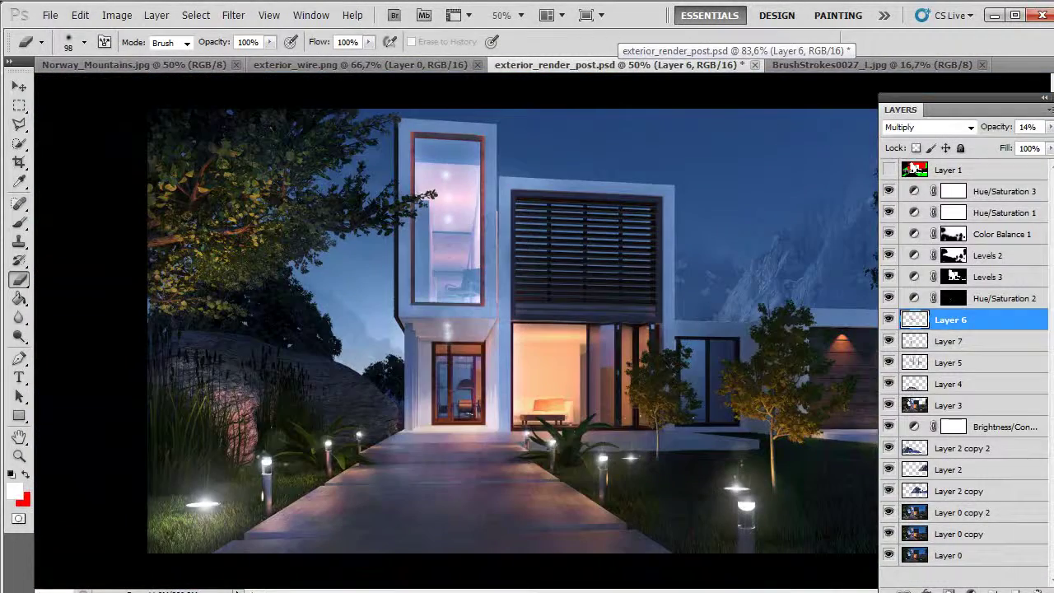
drag(963, 98, 928, 93)
drag(865, 106, 987, 105)
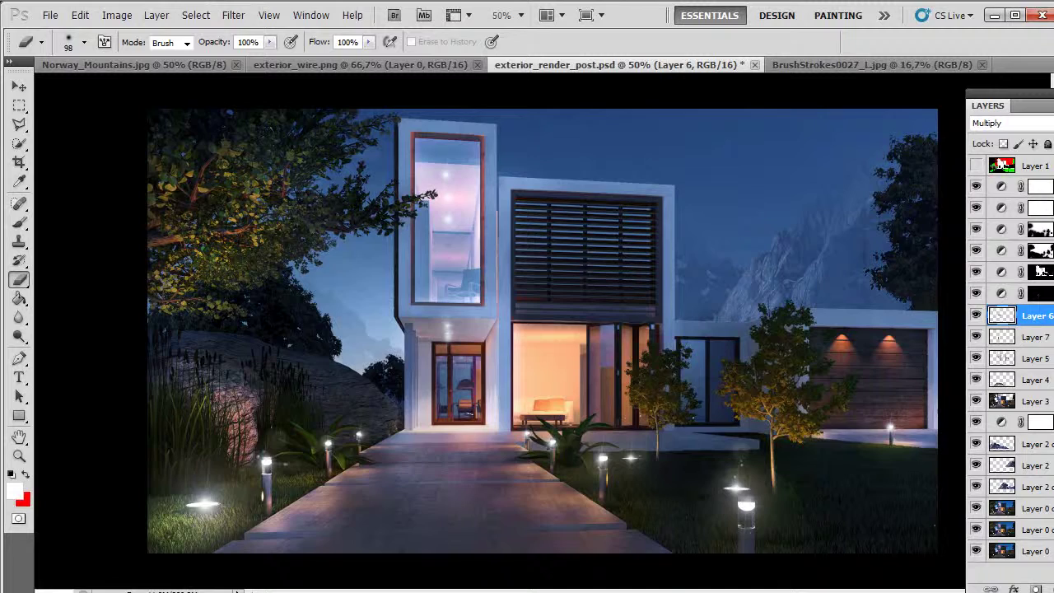
- Add a 105mm Prime lens flare on Layer 3 over the first unlit ceiling lamp in the tall upper window
key(m)
scroll(460, 203, up, 3)
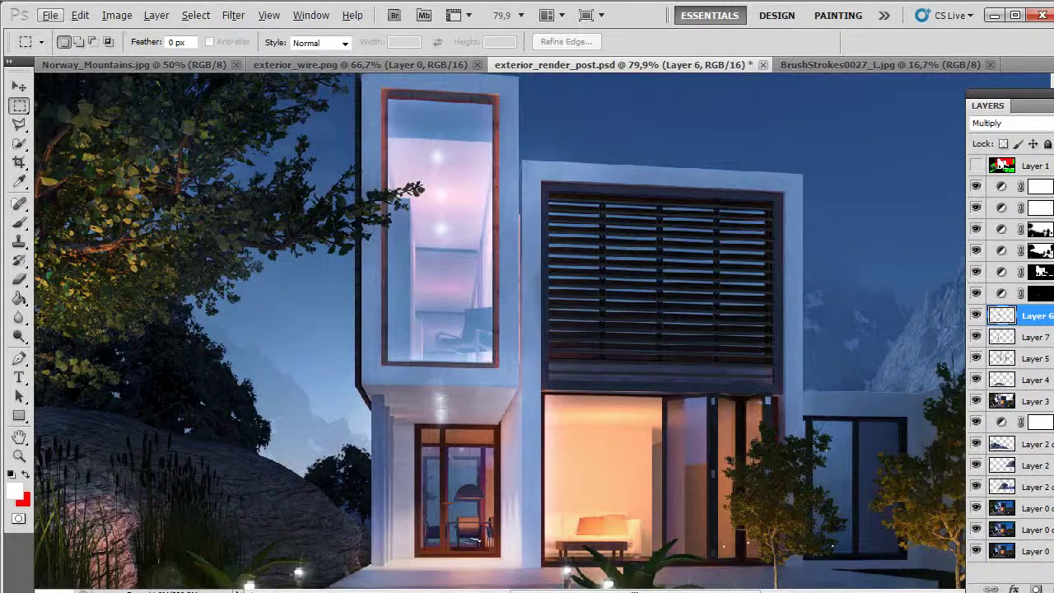
click(1035, 401)
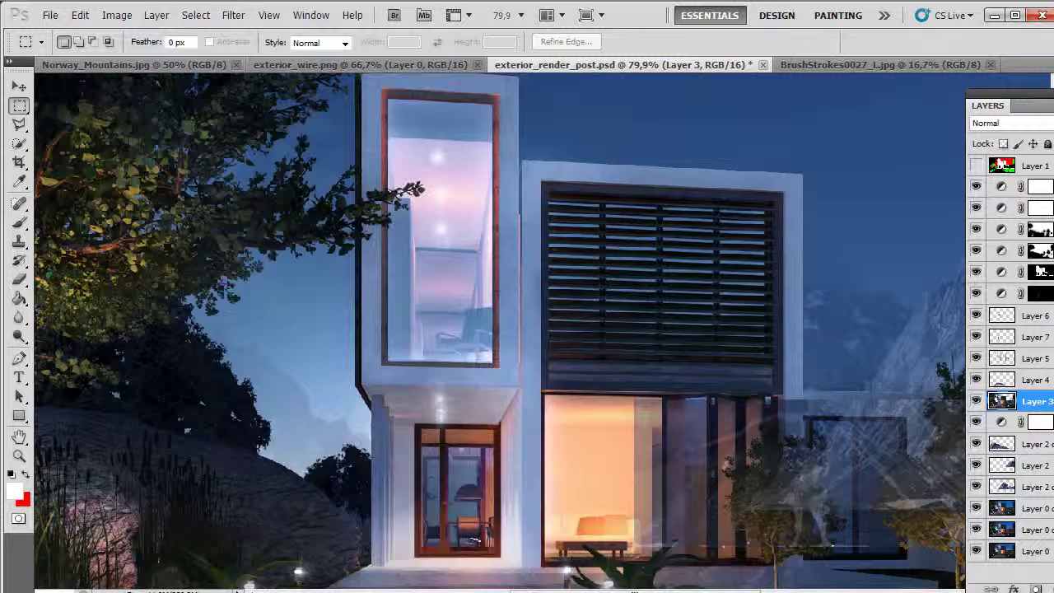
scroll(438, 251, up, 4)
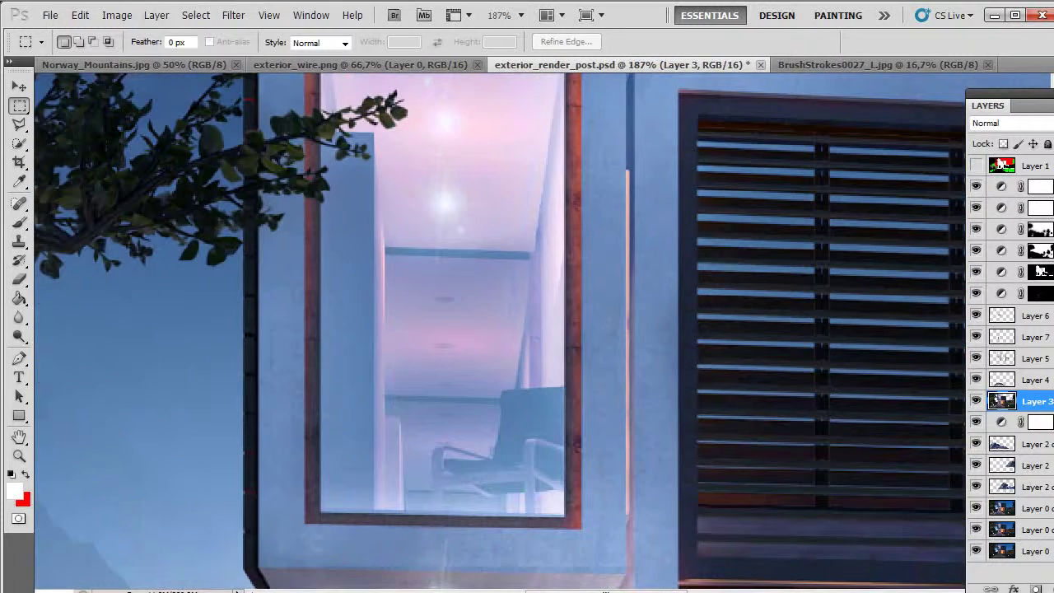
drag(489, 267, 410, 329)
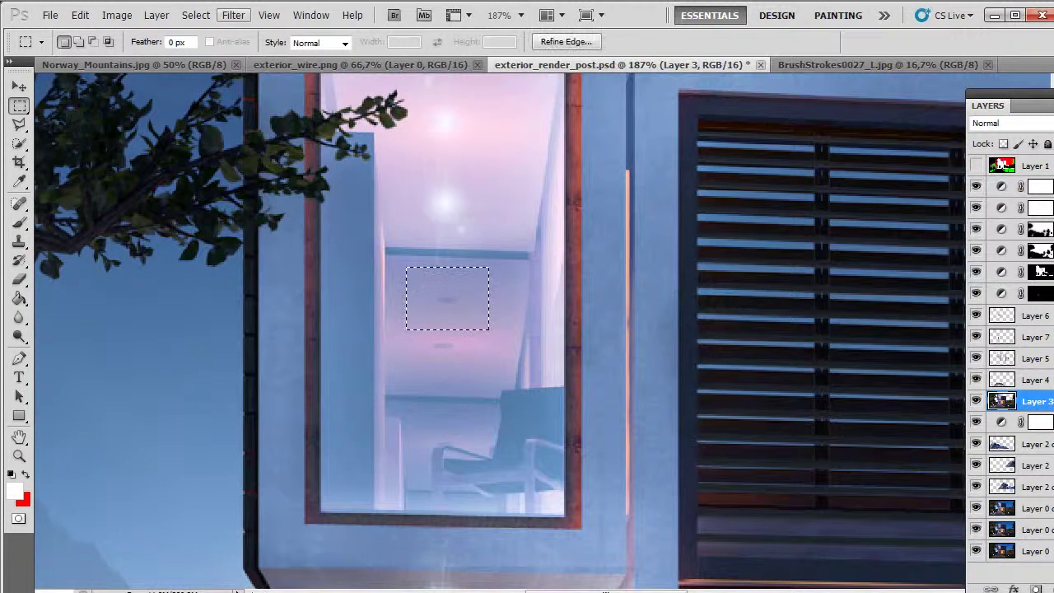
click(233, 15)
mouse_move(247, 242)
click(150, 287)
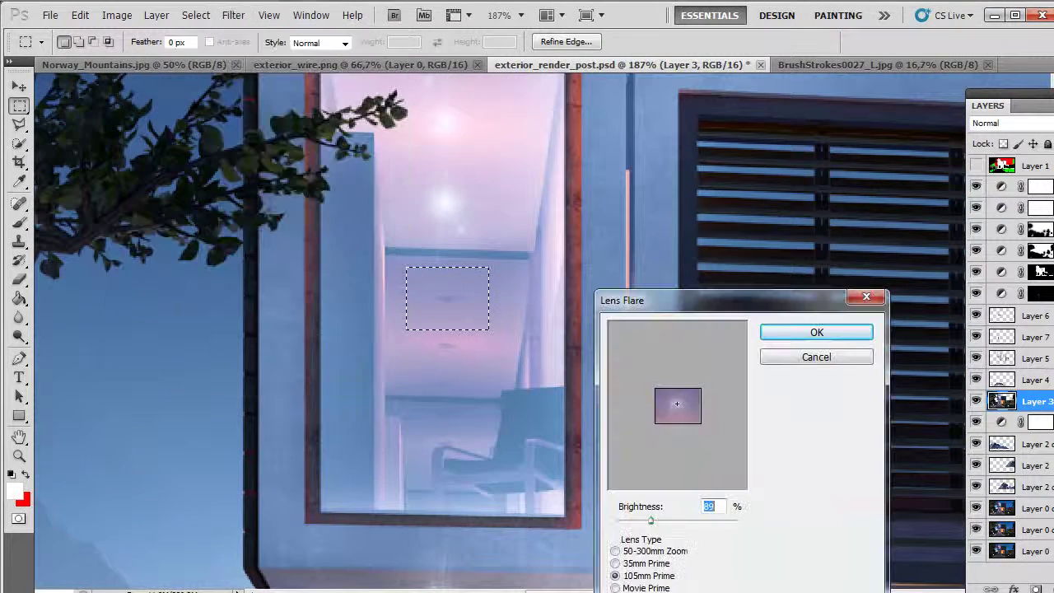
drag(679, 417, 675, 405)
drag(650, 520, 644, 520)
key(Return)
- Add another 105mm Prime lens flare over the next ceiling lamp below it in the tall window
drag(387, 312, 492, 393)
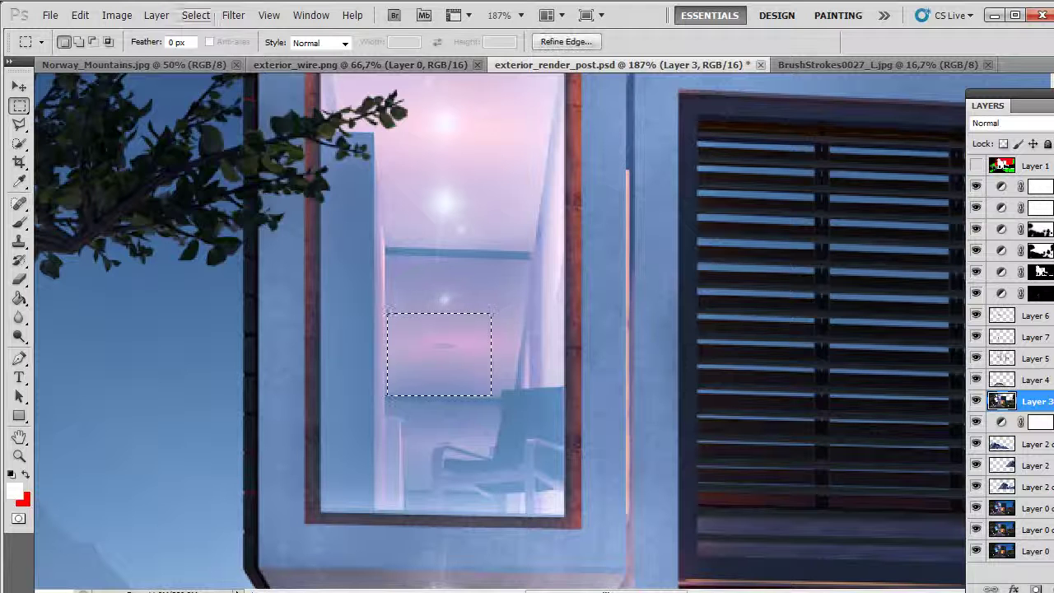
click(233, 15)
click(152, 288)
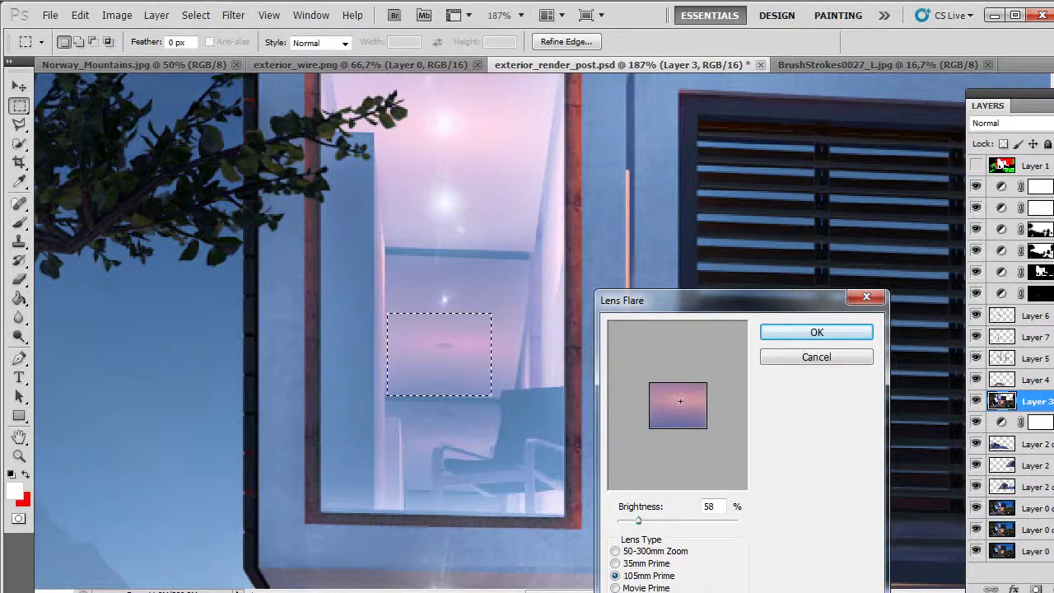
key(Return)
- Add a third 105mm Prime lens flare at 42% brightness below the previous one in the tall window, and deselect
drag(371, 329, 519, 467)
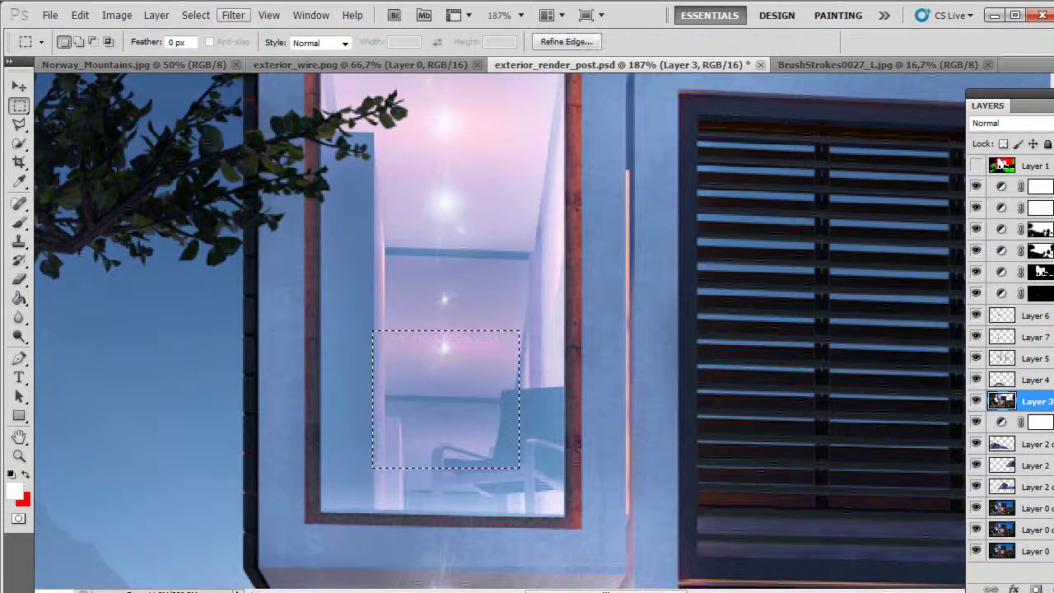
click(233, 15)
mouse_move(247, 242)
click(152, 288)
drag(678, 423, 676, 399)
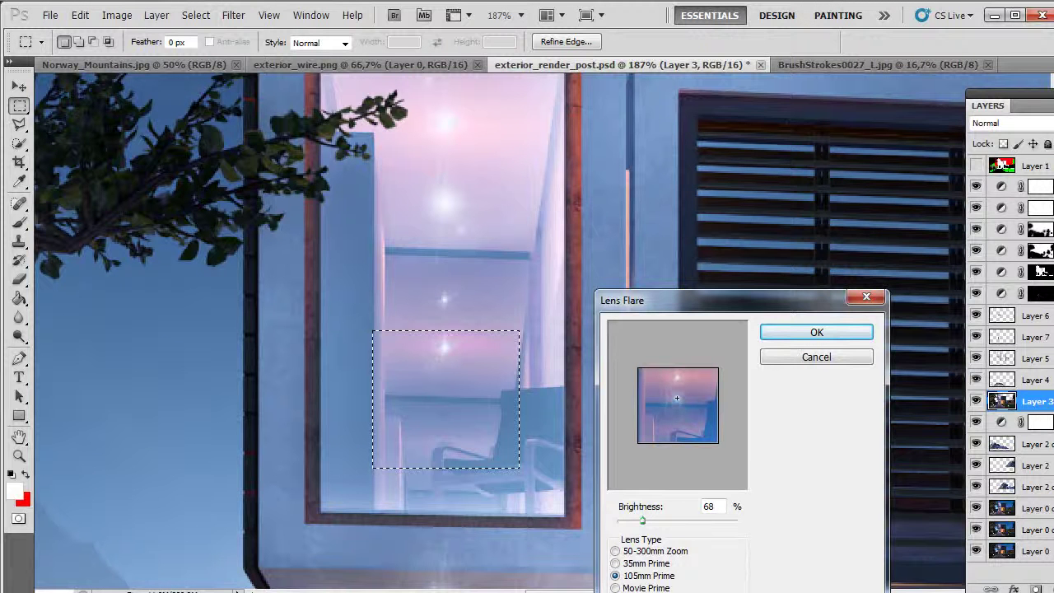
drag(642, 520, 631, 520)
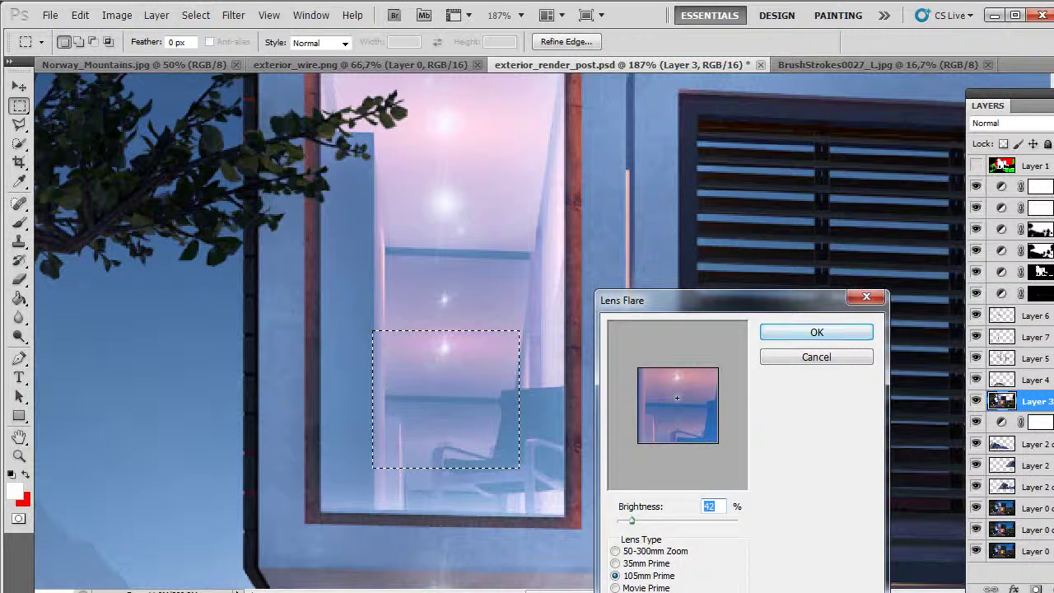
key(Return)
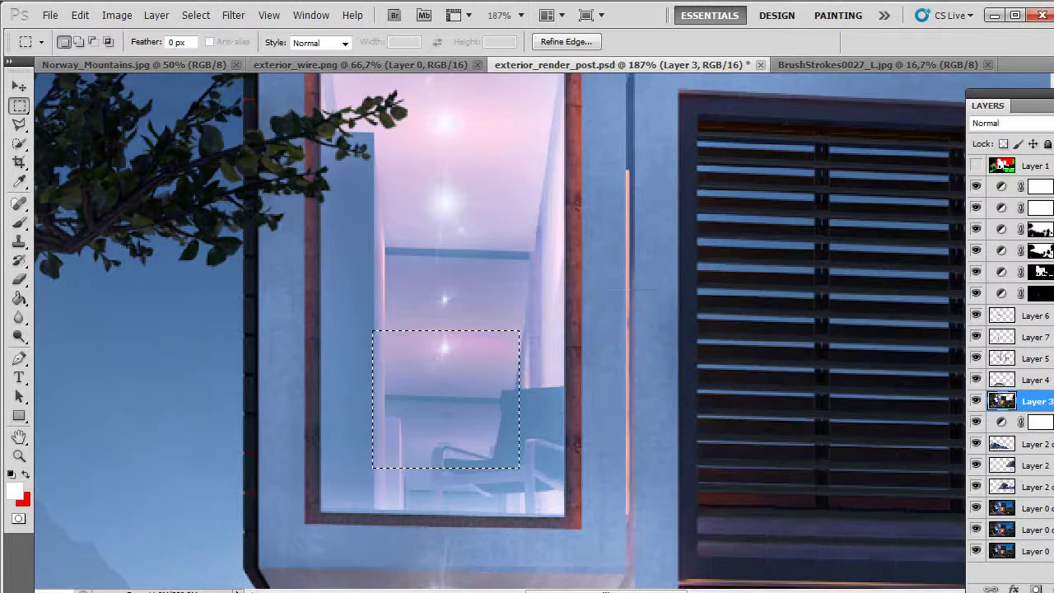
key(ctrl+d)
- Compare the original render with the finished edit by hiding and restoring all layers above Layer 0, with the whole image in view
key(ctrl+0)
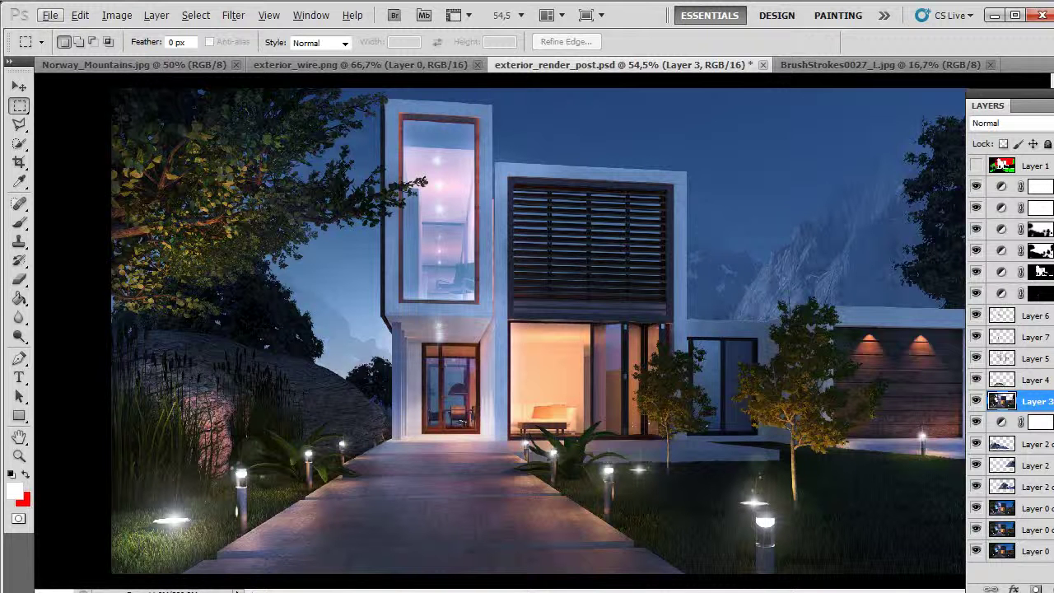
key(shift+Tab)
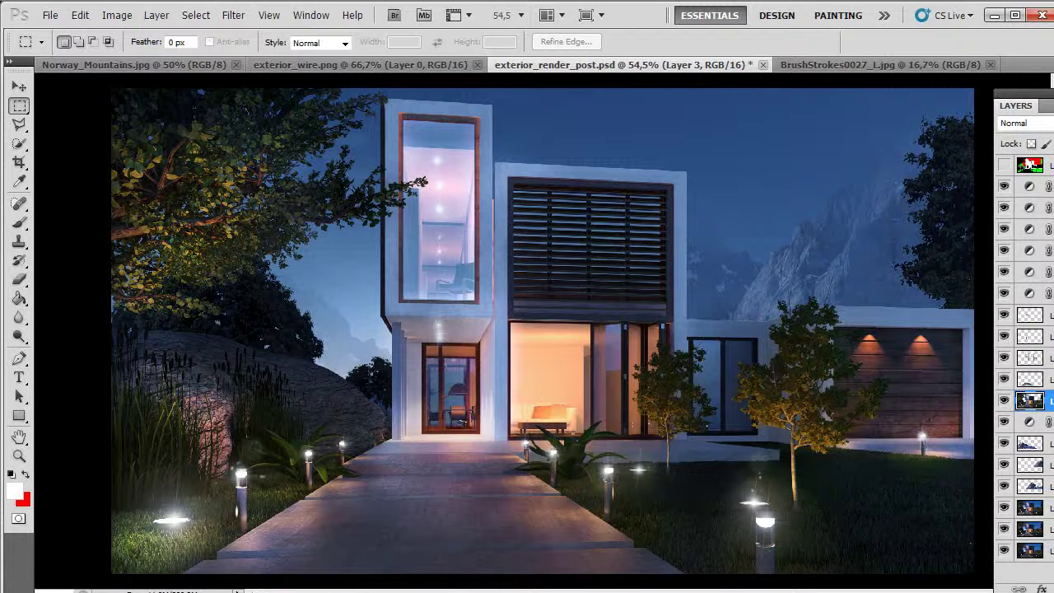
drag(1003, 528, 1003, 186)
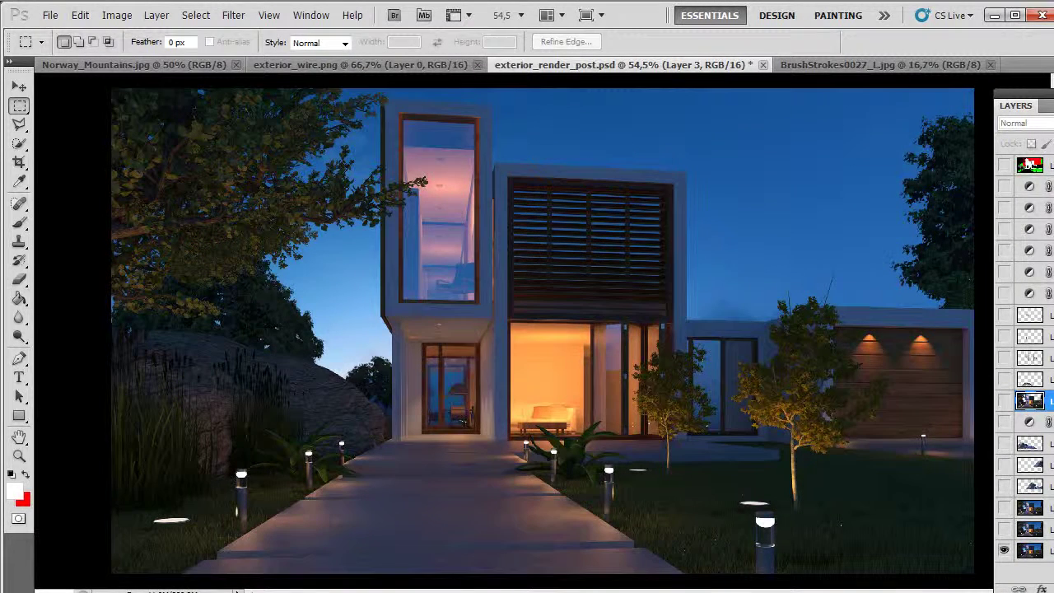
drag(1003, 528, 1006, 140)
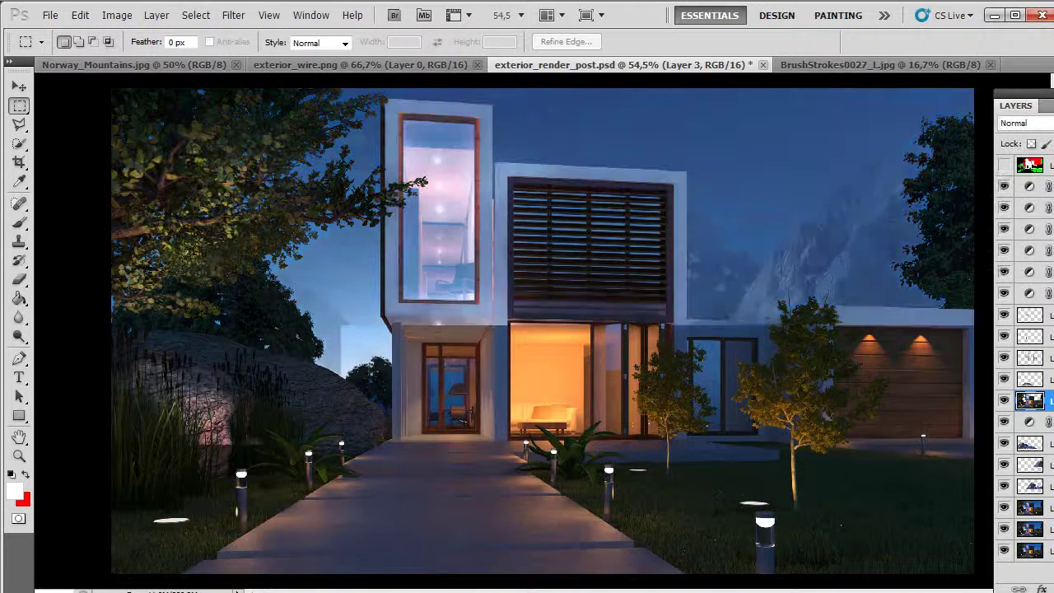
drag(1003, 208, 1030, 145)
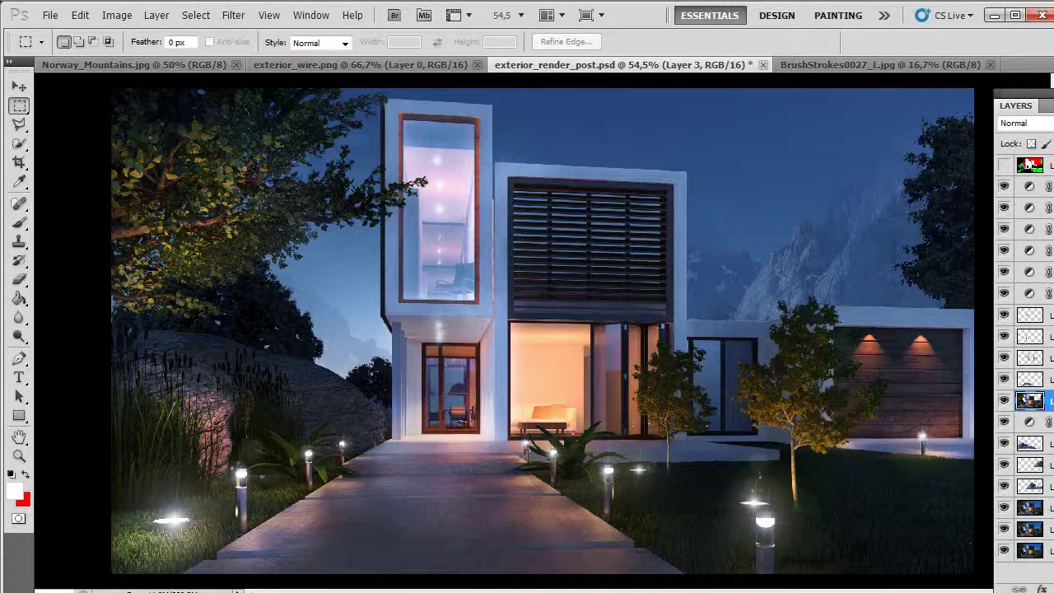
drag(1023, 94, 897, 78)
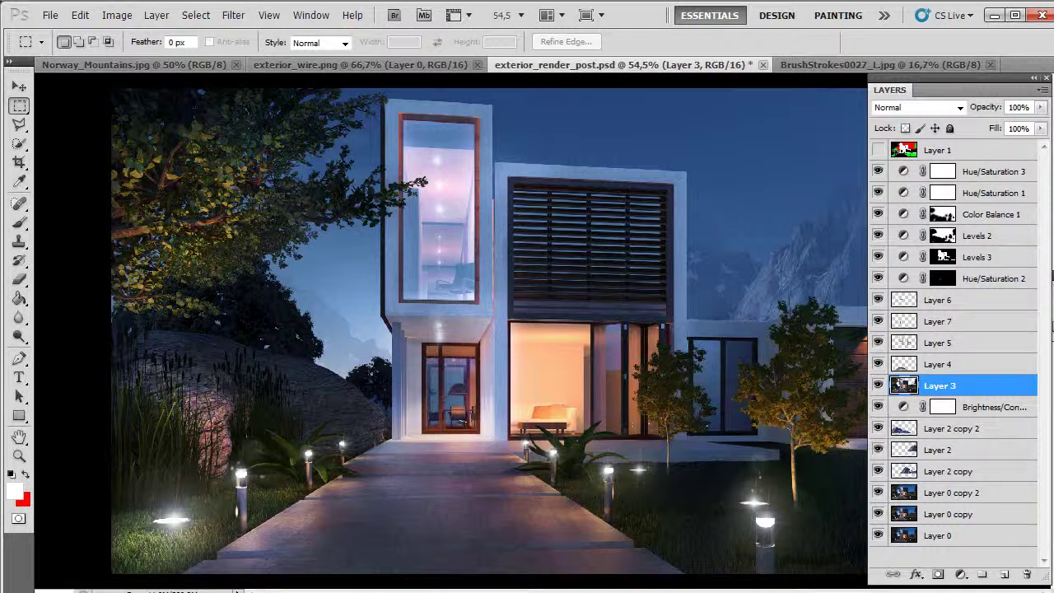